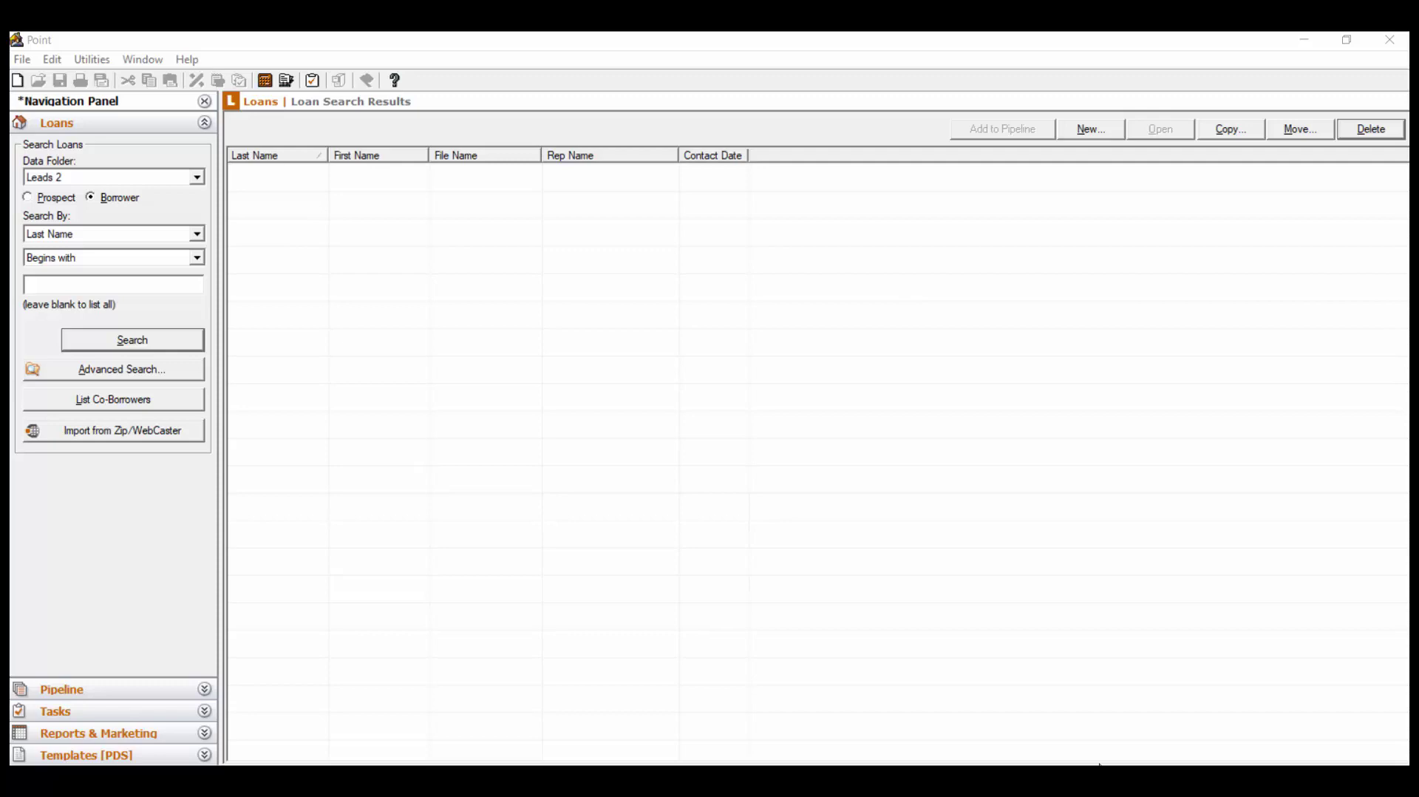
Create a new blank loan file using the New Blank File option
click(1102, 133)
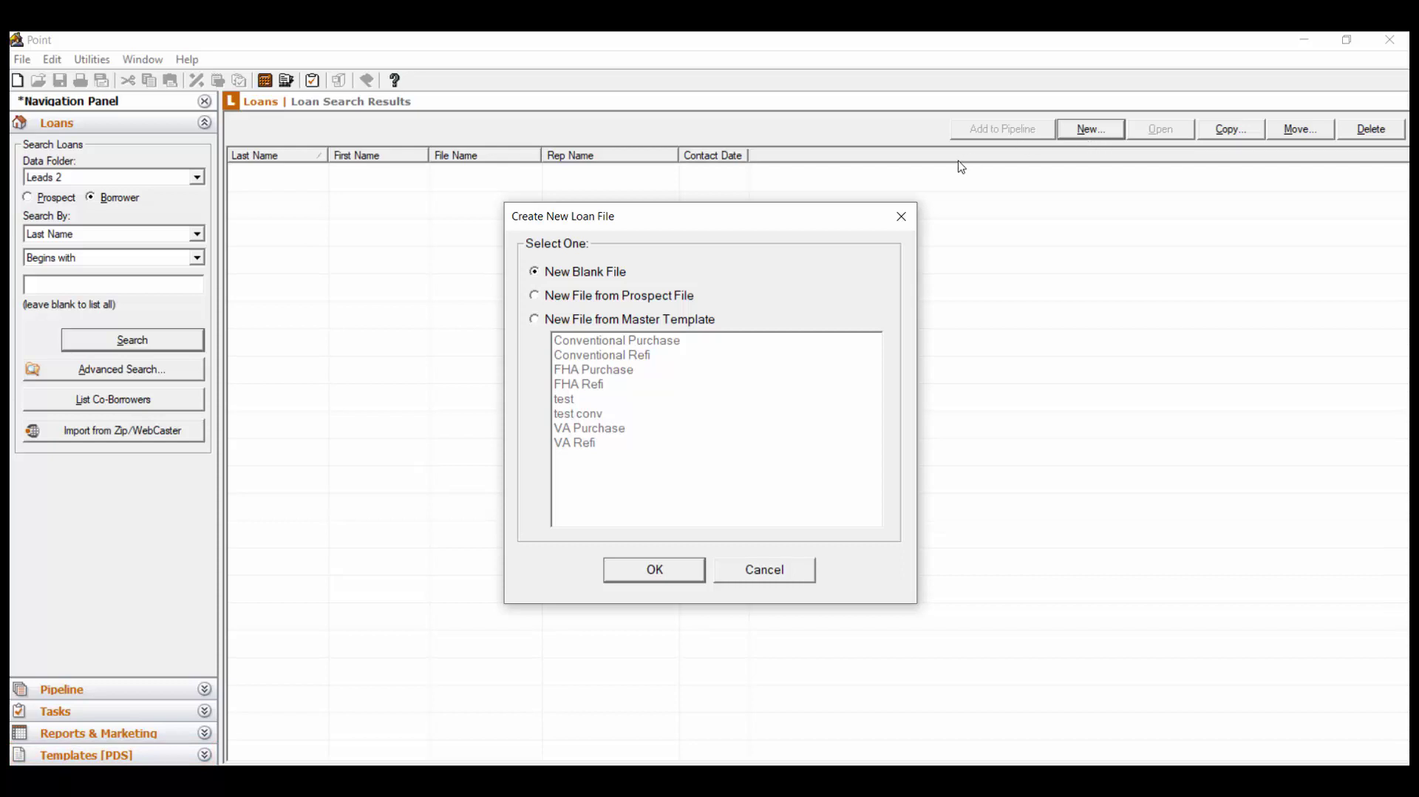
click(668, 580)
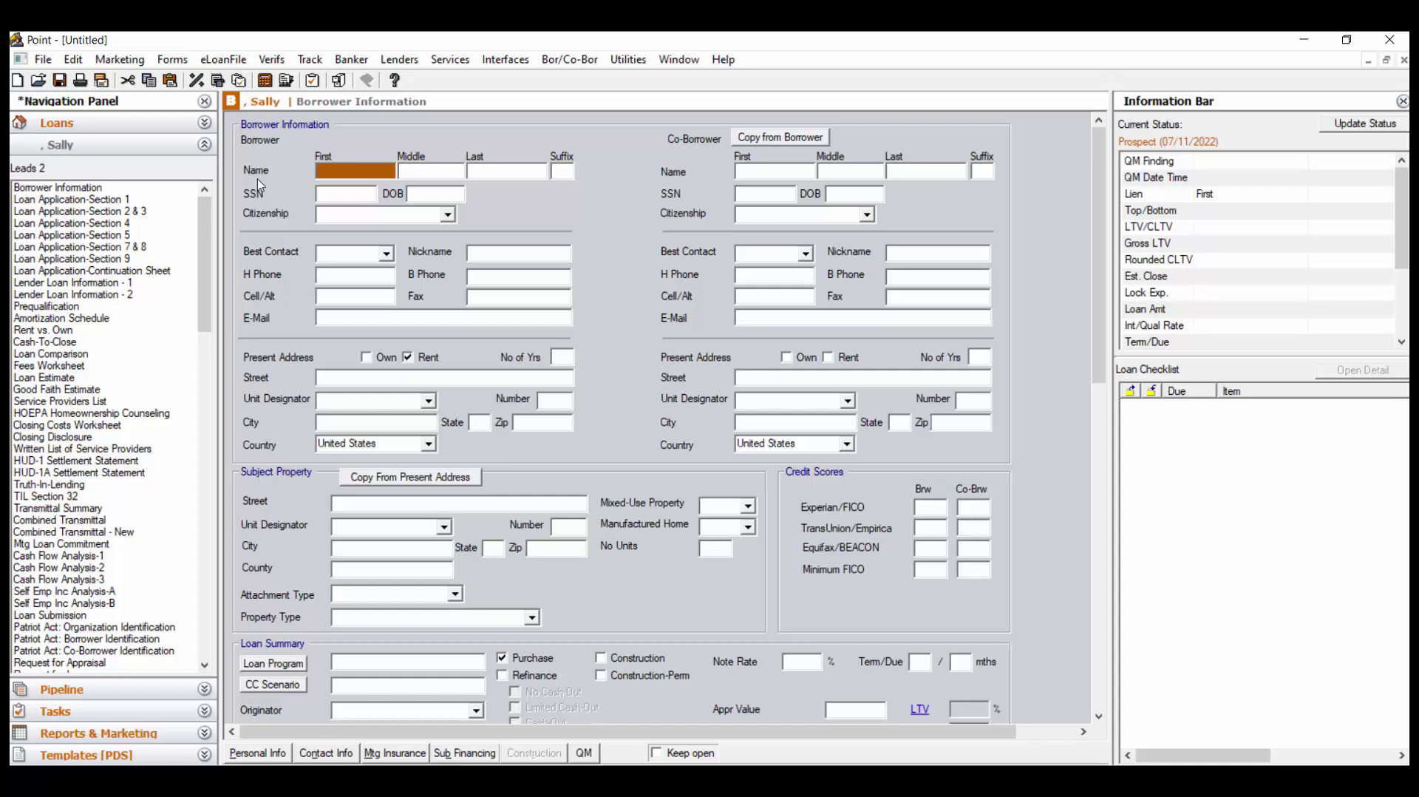
Fill in the borrower's first name, last name, Social Security number and birth date, leaving Middle empty
text(S)
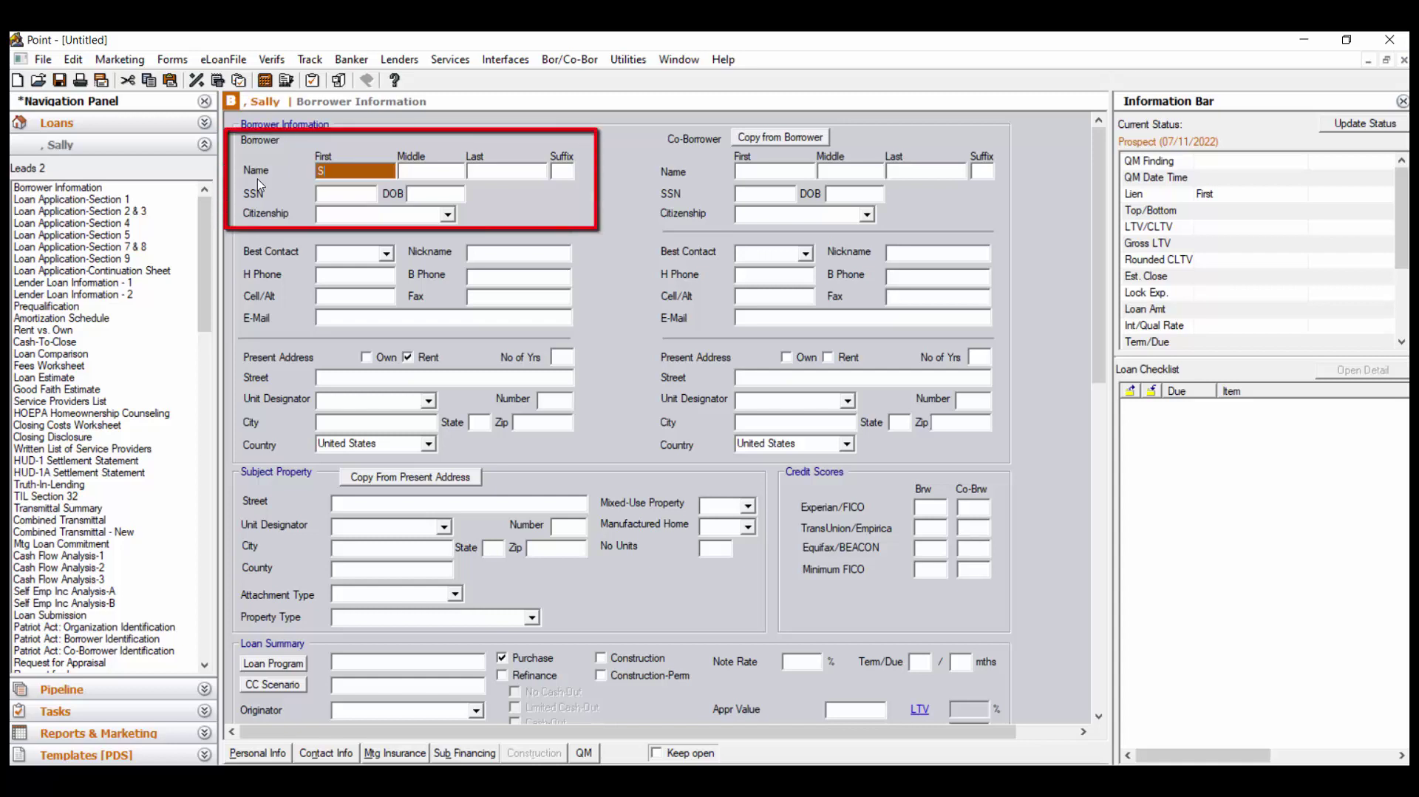
text(ally)
key(Tab)
key(Tab)
text(Sample)
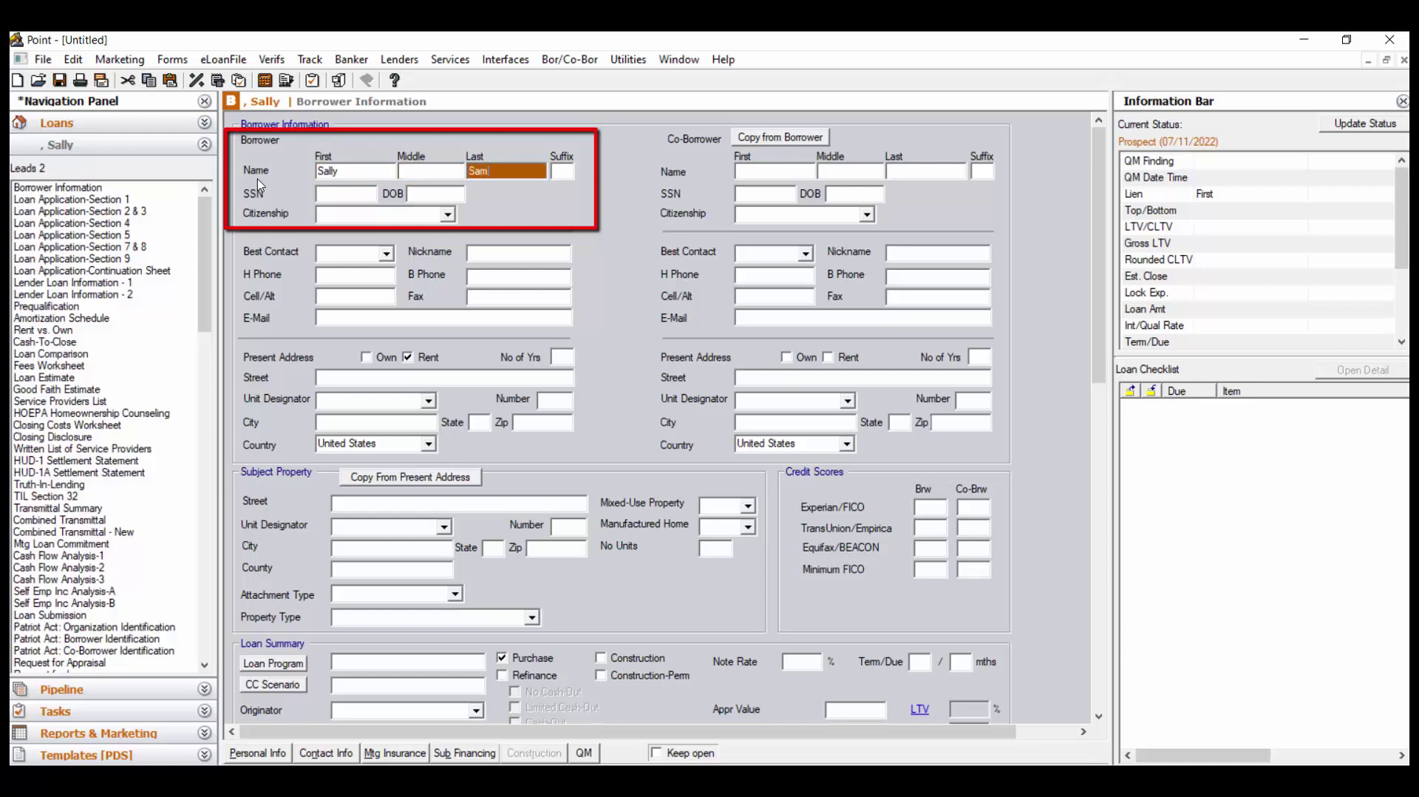
key(Tab)
key(Tab)
text(11)
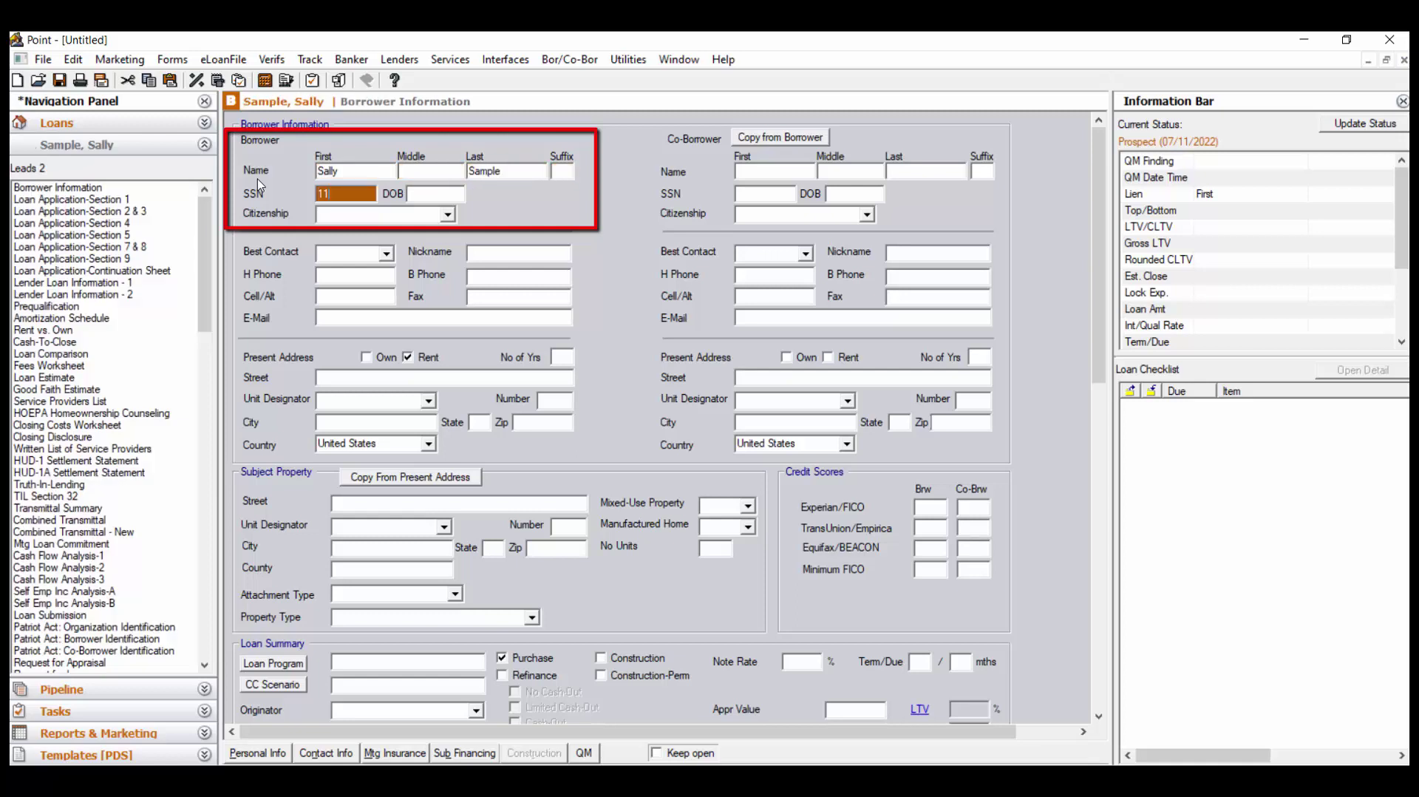
text(1-11-1111)
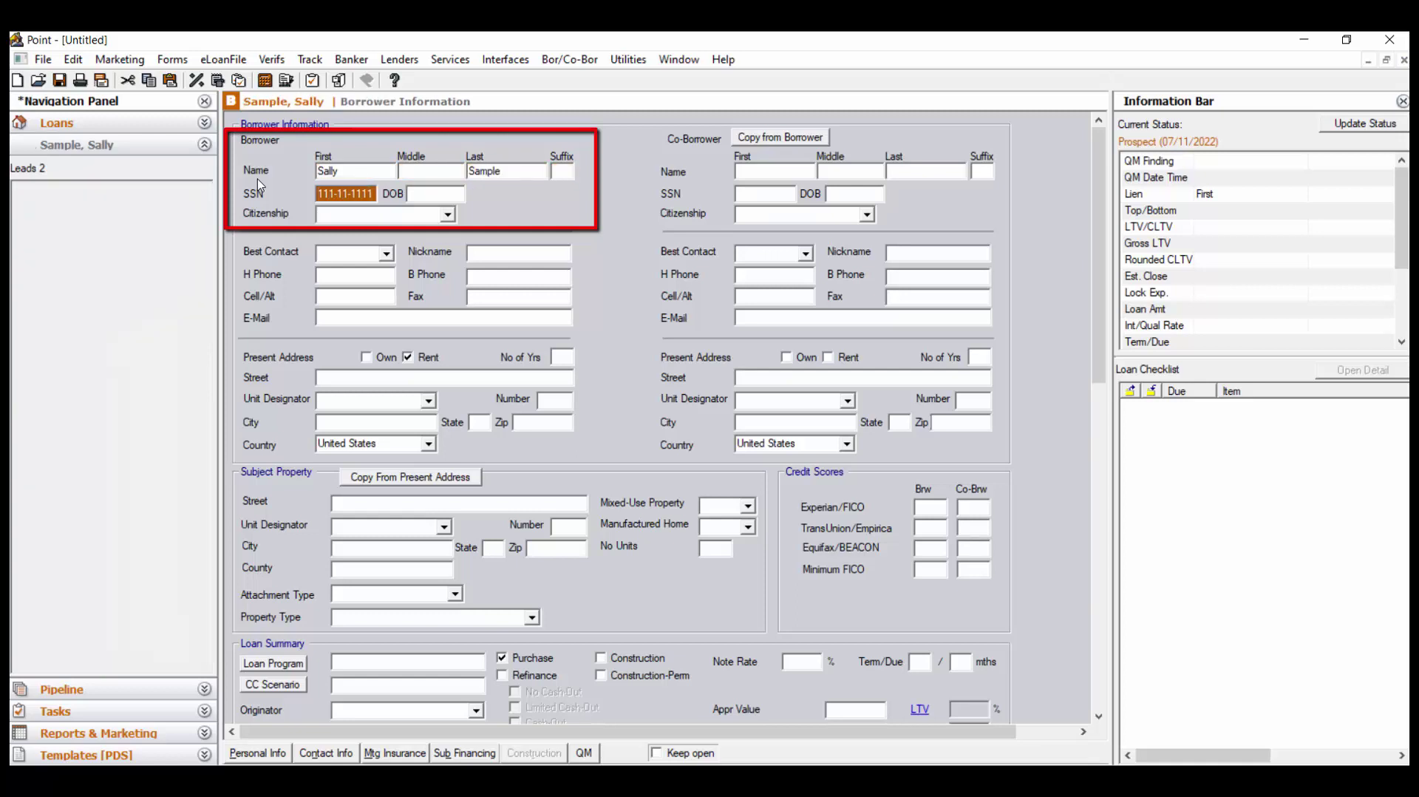
key(Tab)
text(11/30/19)
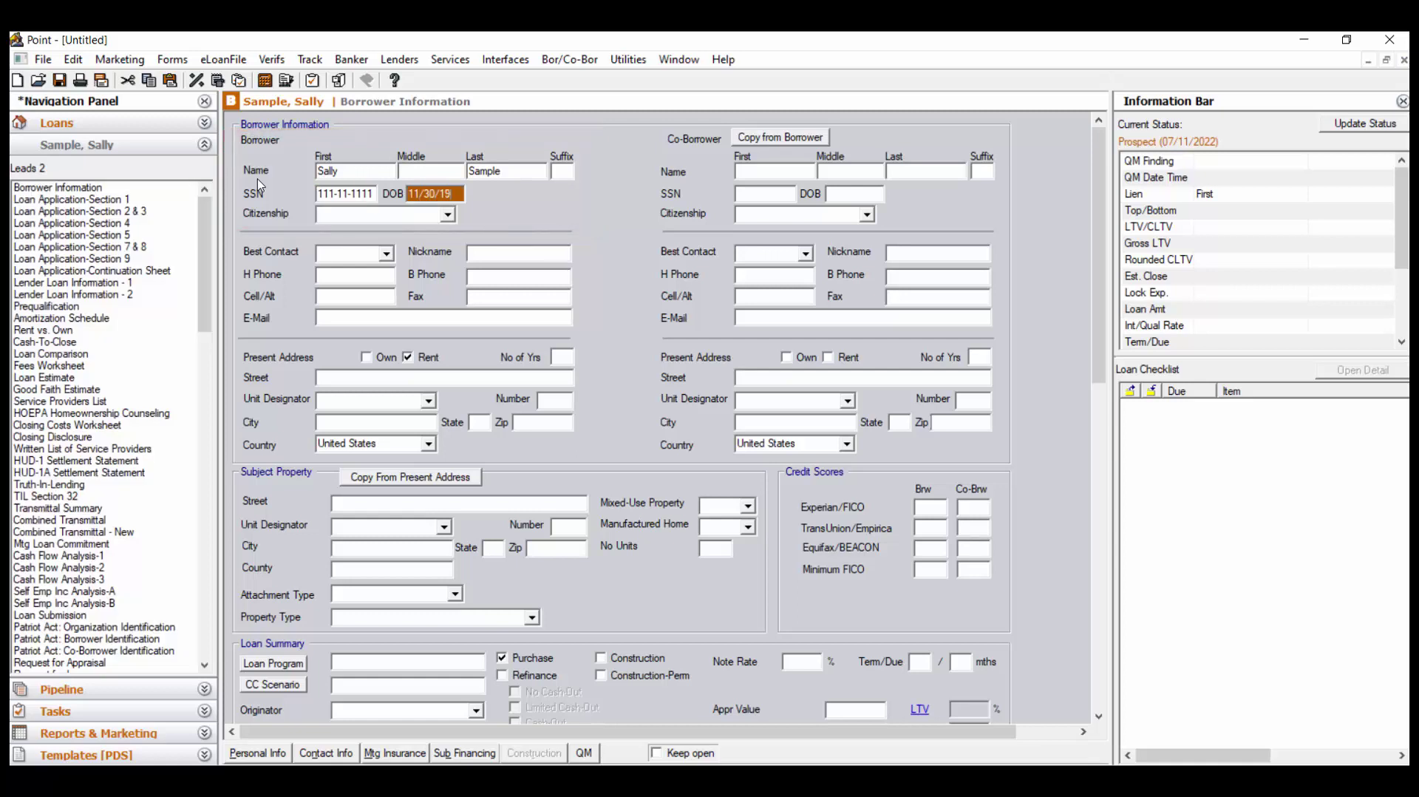
text(79)
Enter 2 years at the present address plus its street and zip, accepting the first suggested city
click(561, 357)
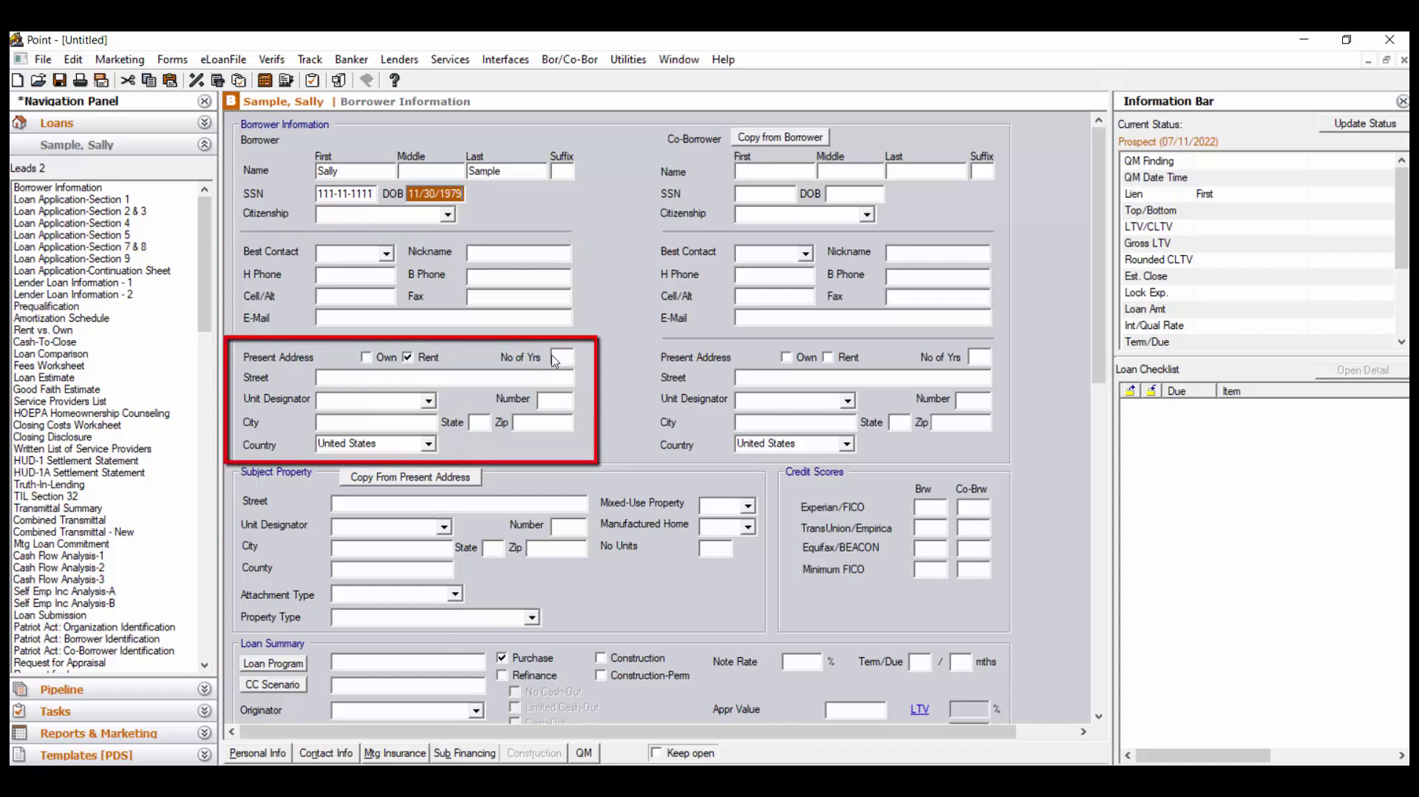
text(2)
click(547, 374)
text(123 Main)
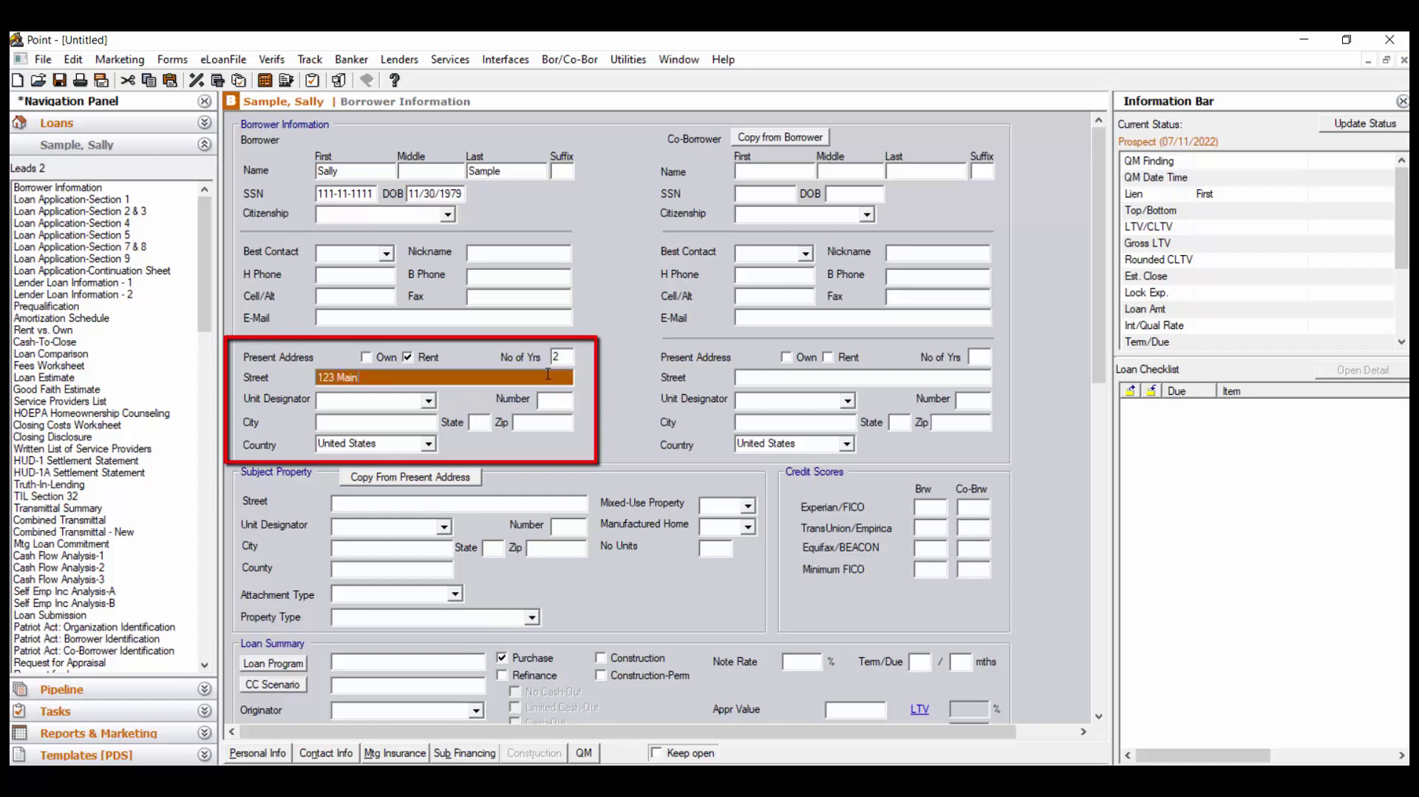
click(554, 424)
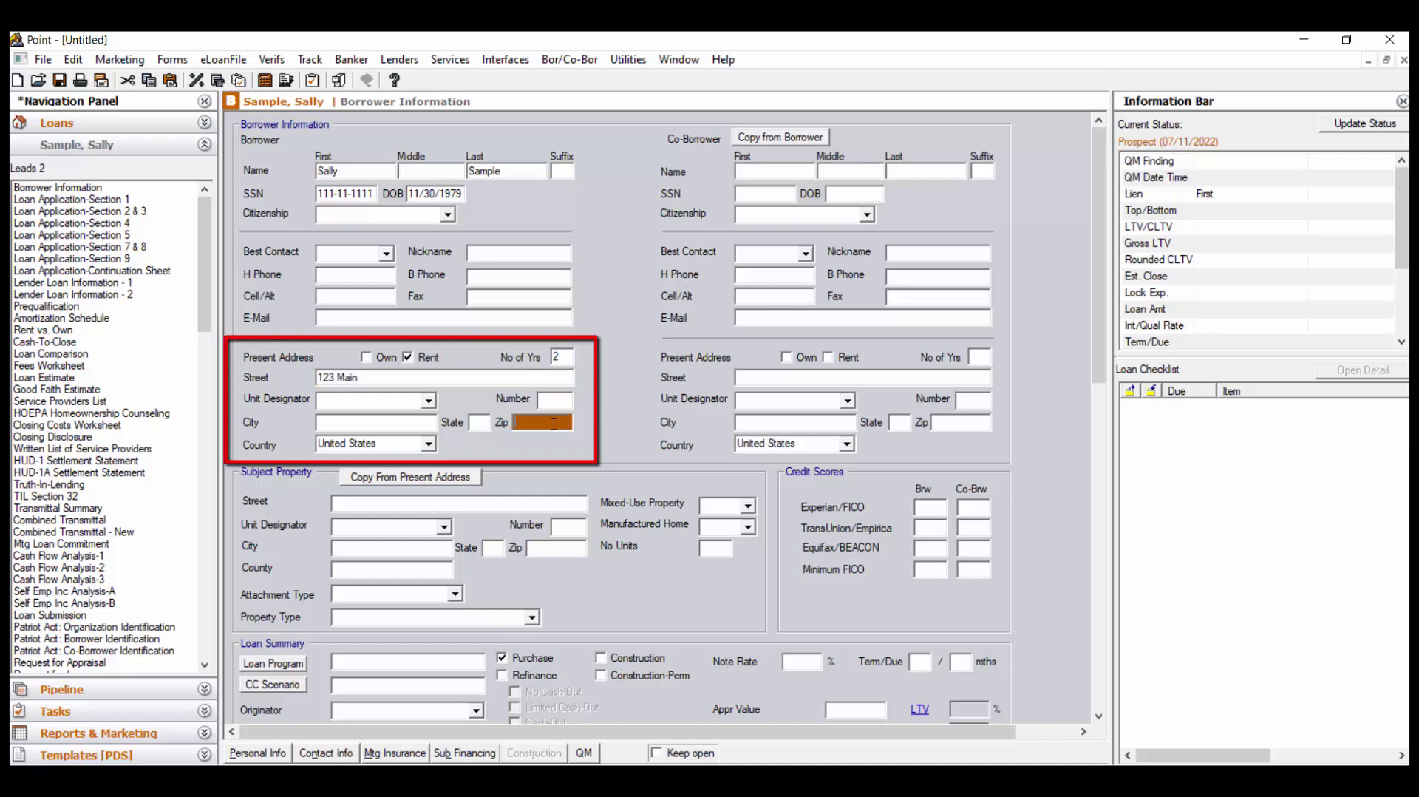
text(75244)
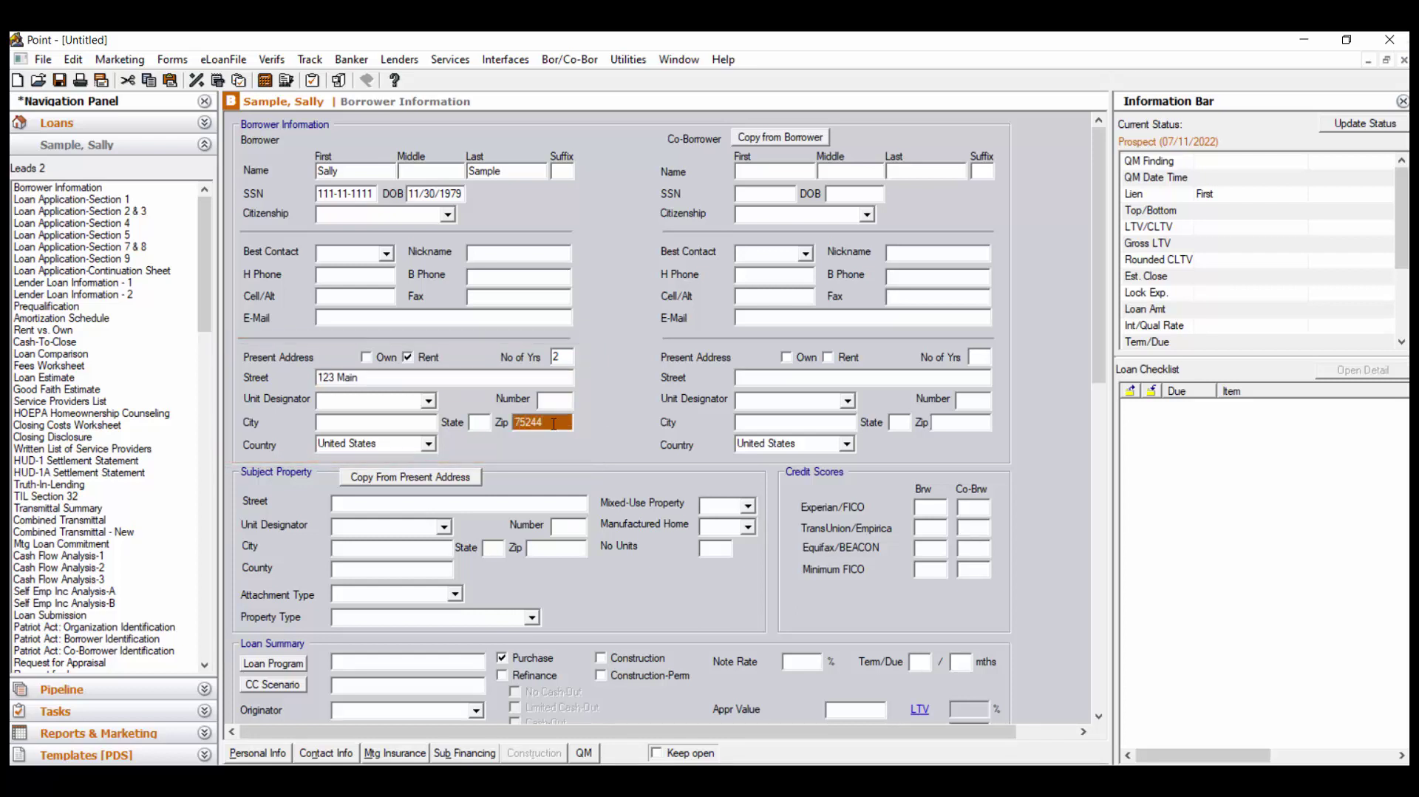
key(Tab)
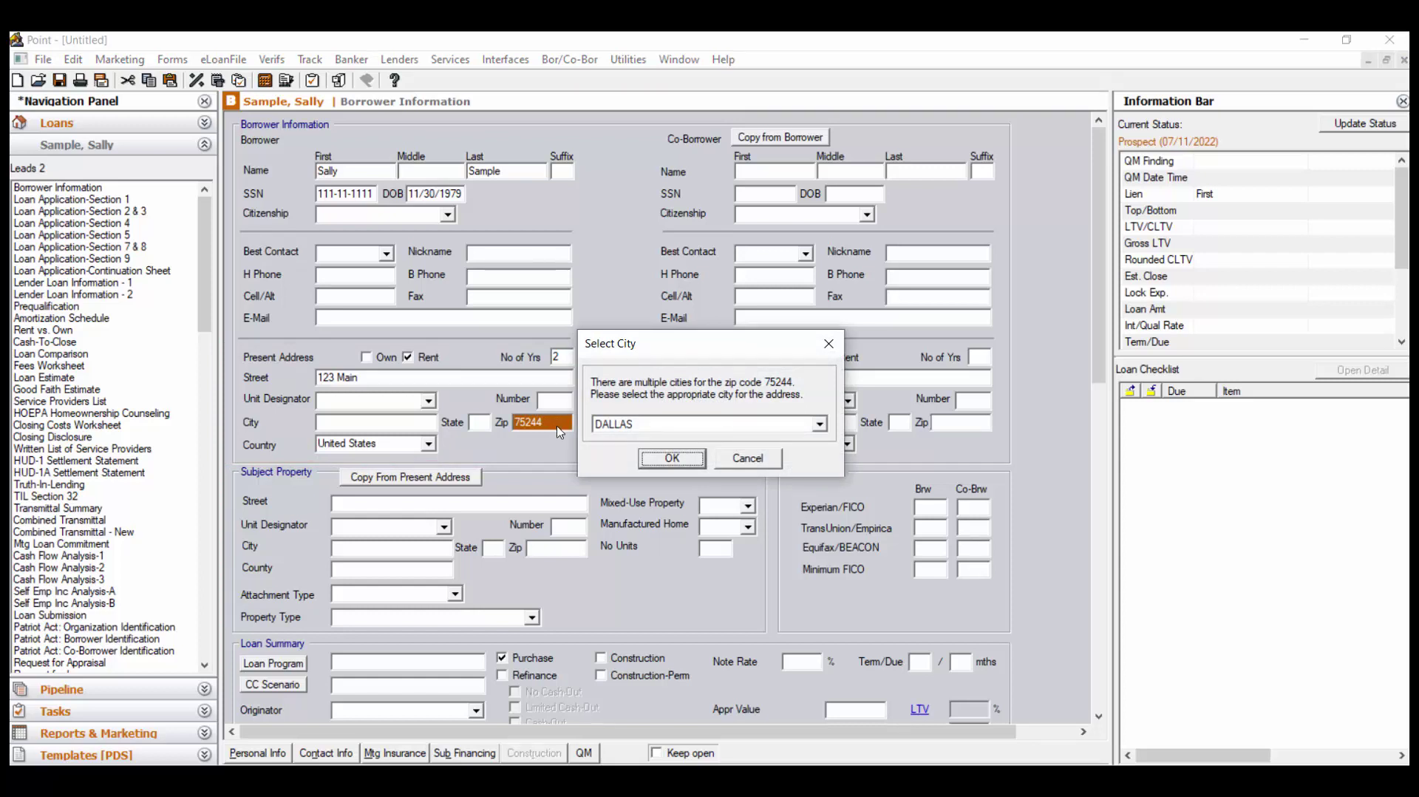
click(820, 424)
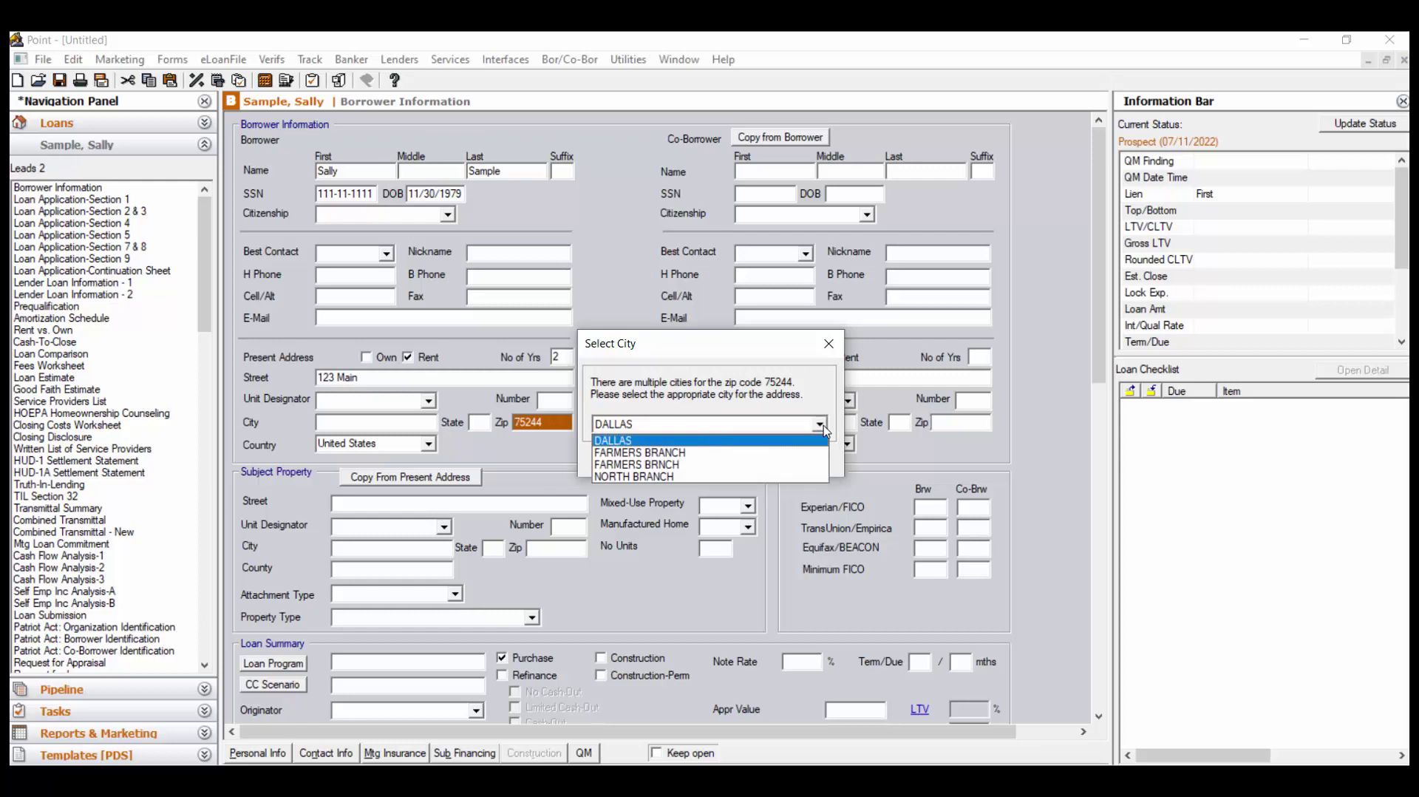
click(820, 427)
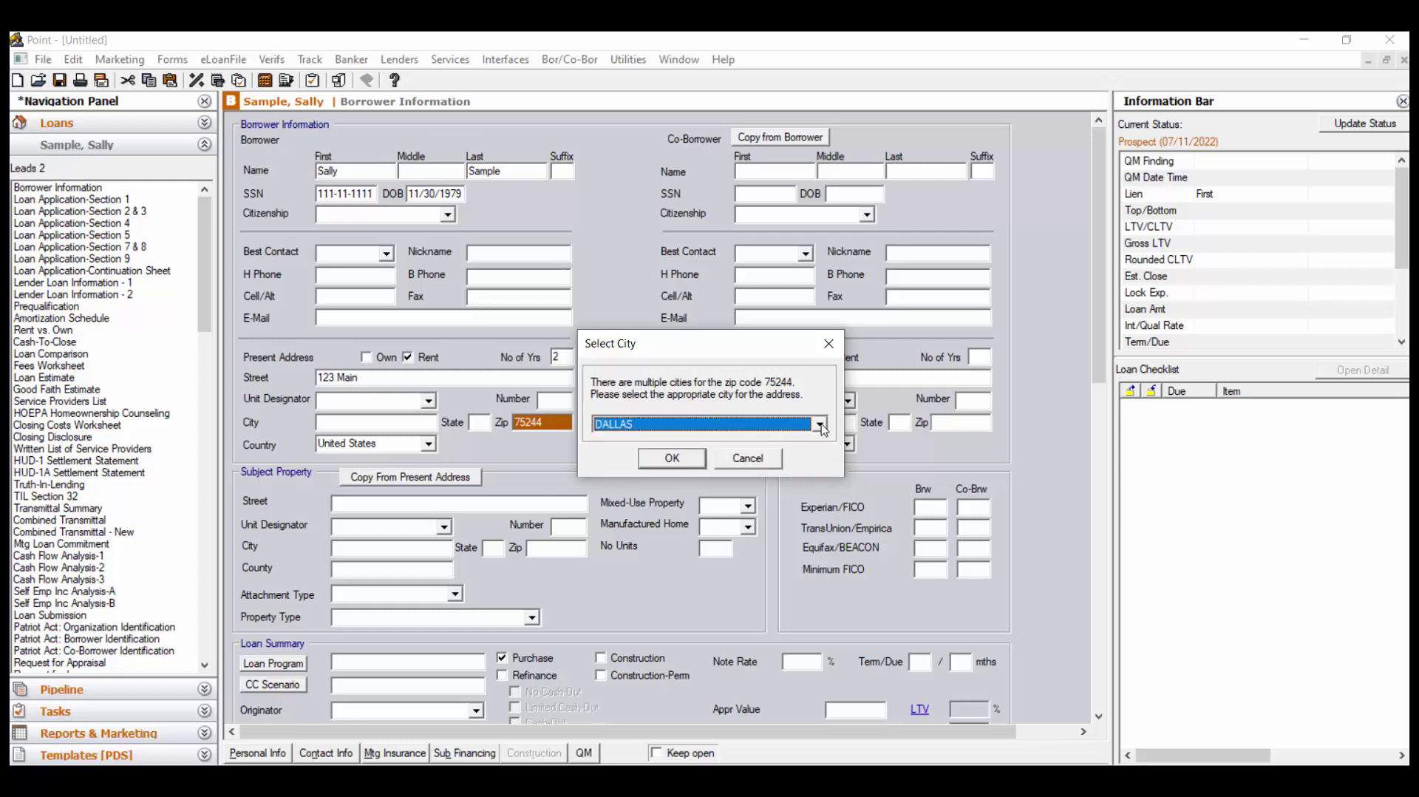
click(681, 459)
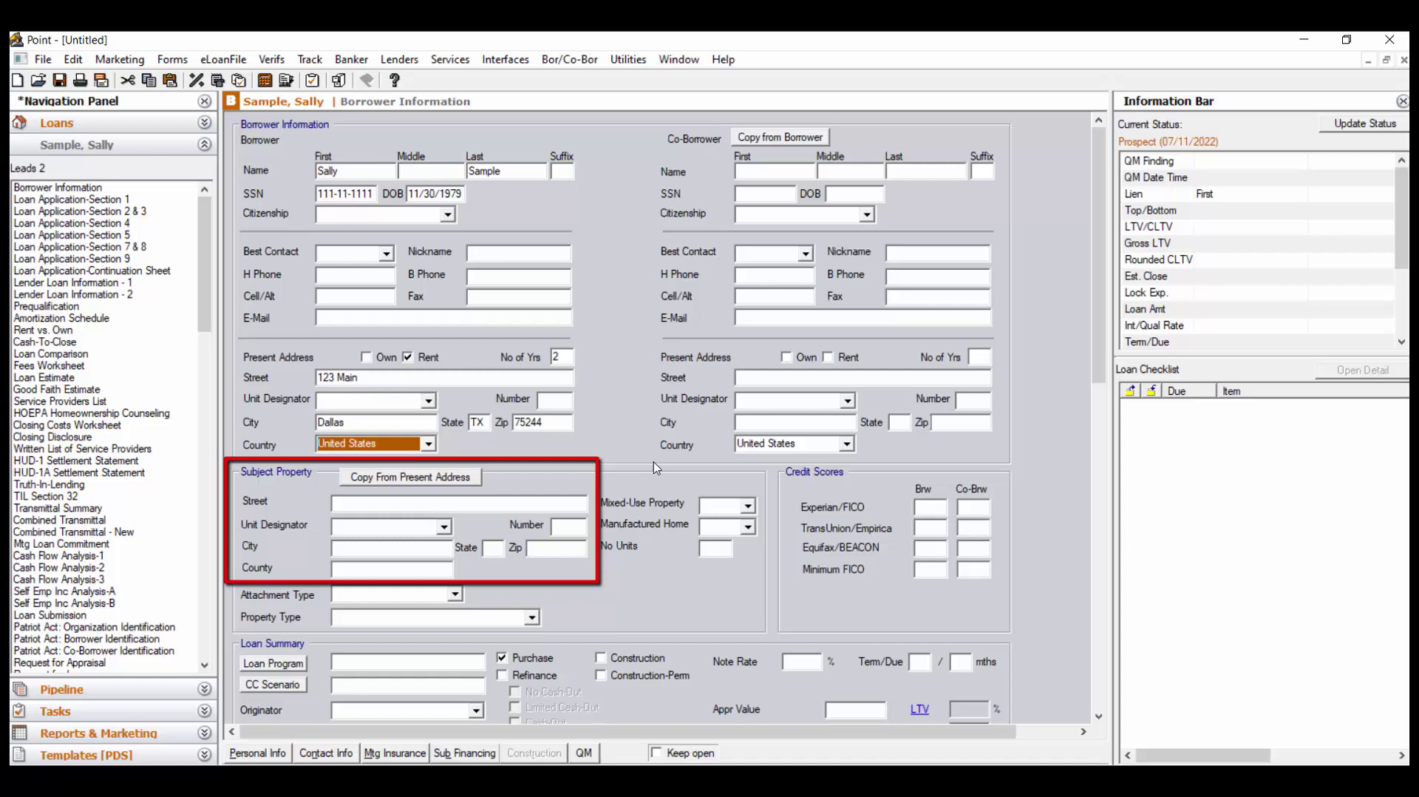
Copy the present address into Subject Property and set Attachment and Property Type to Detached
click(430, 477)
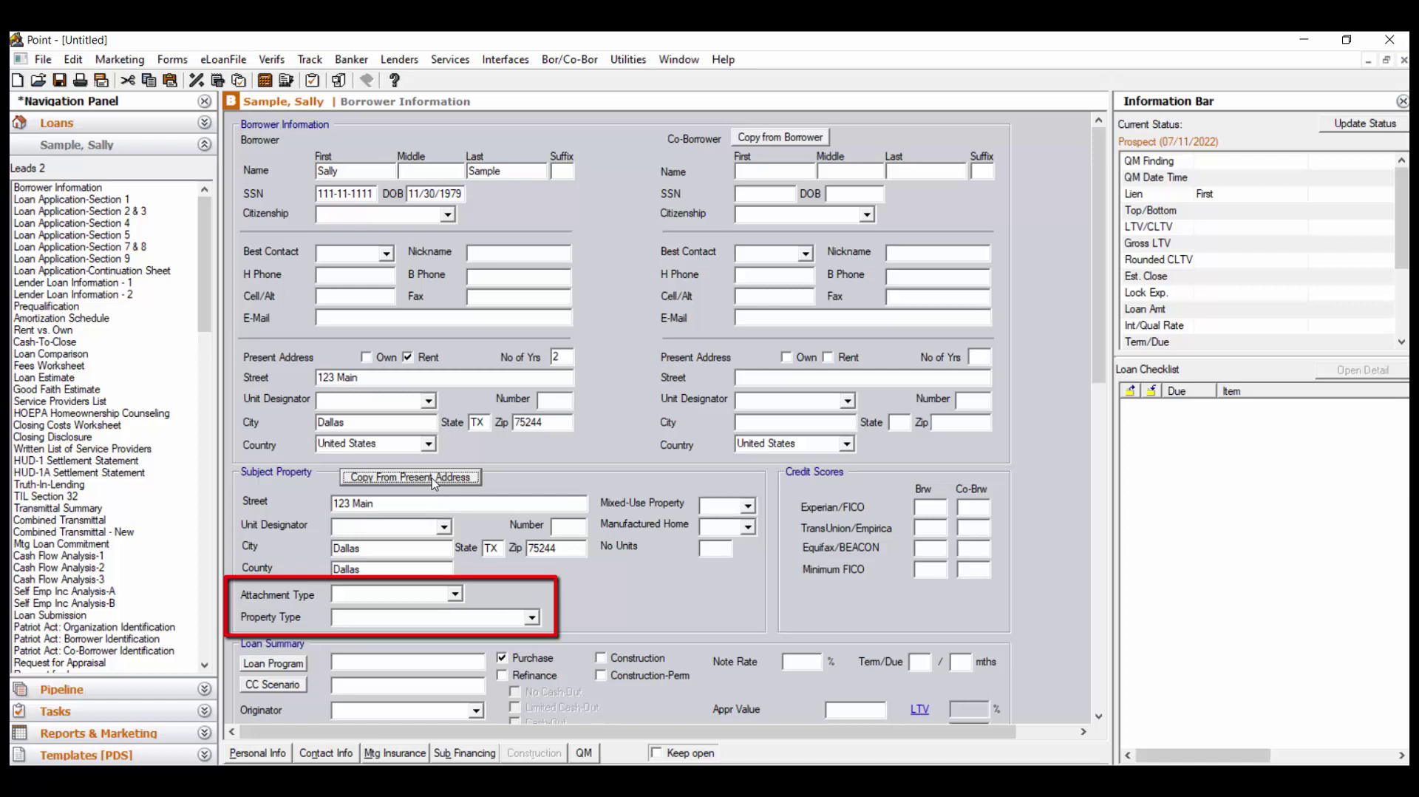
click(455, 593)
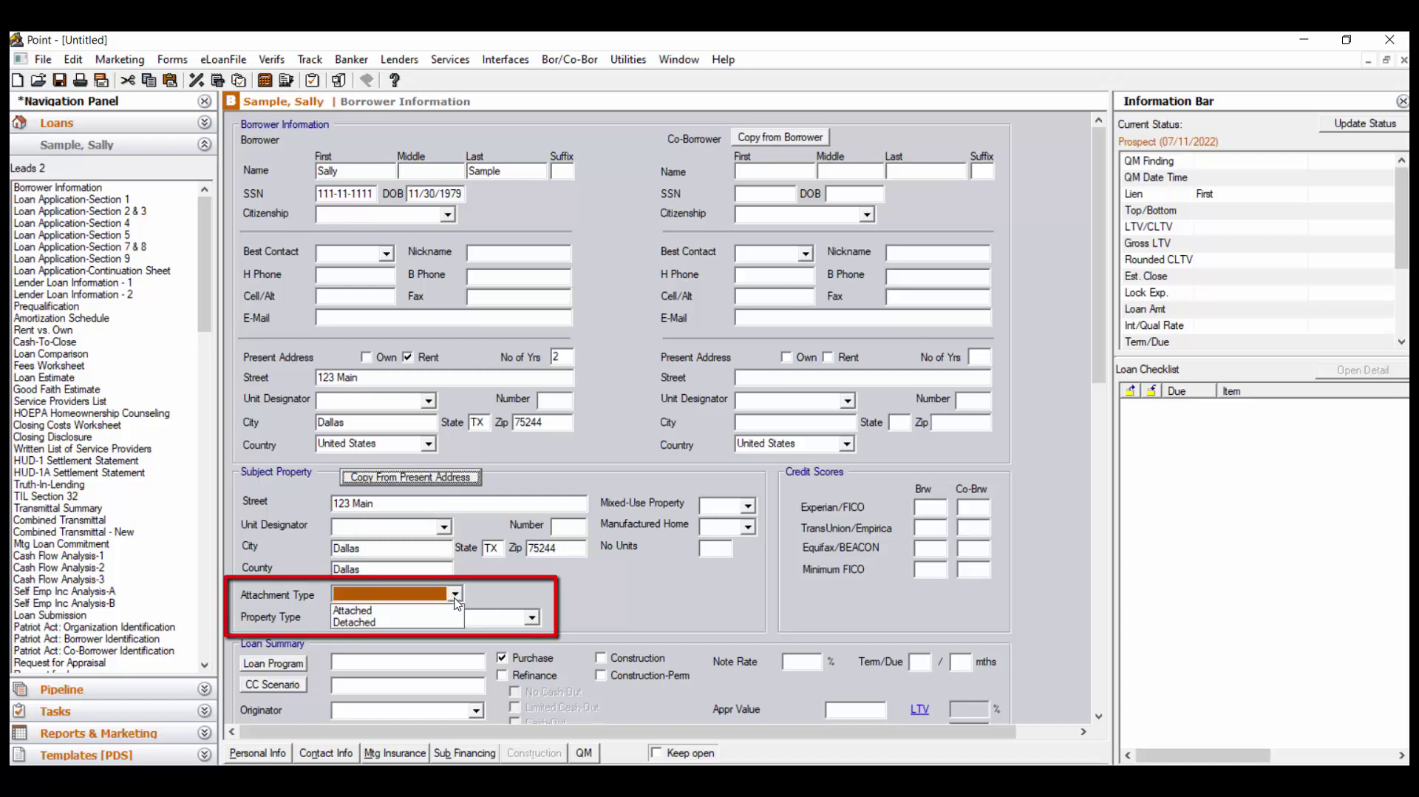
click(453, 623)
click(532, 617)
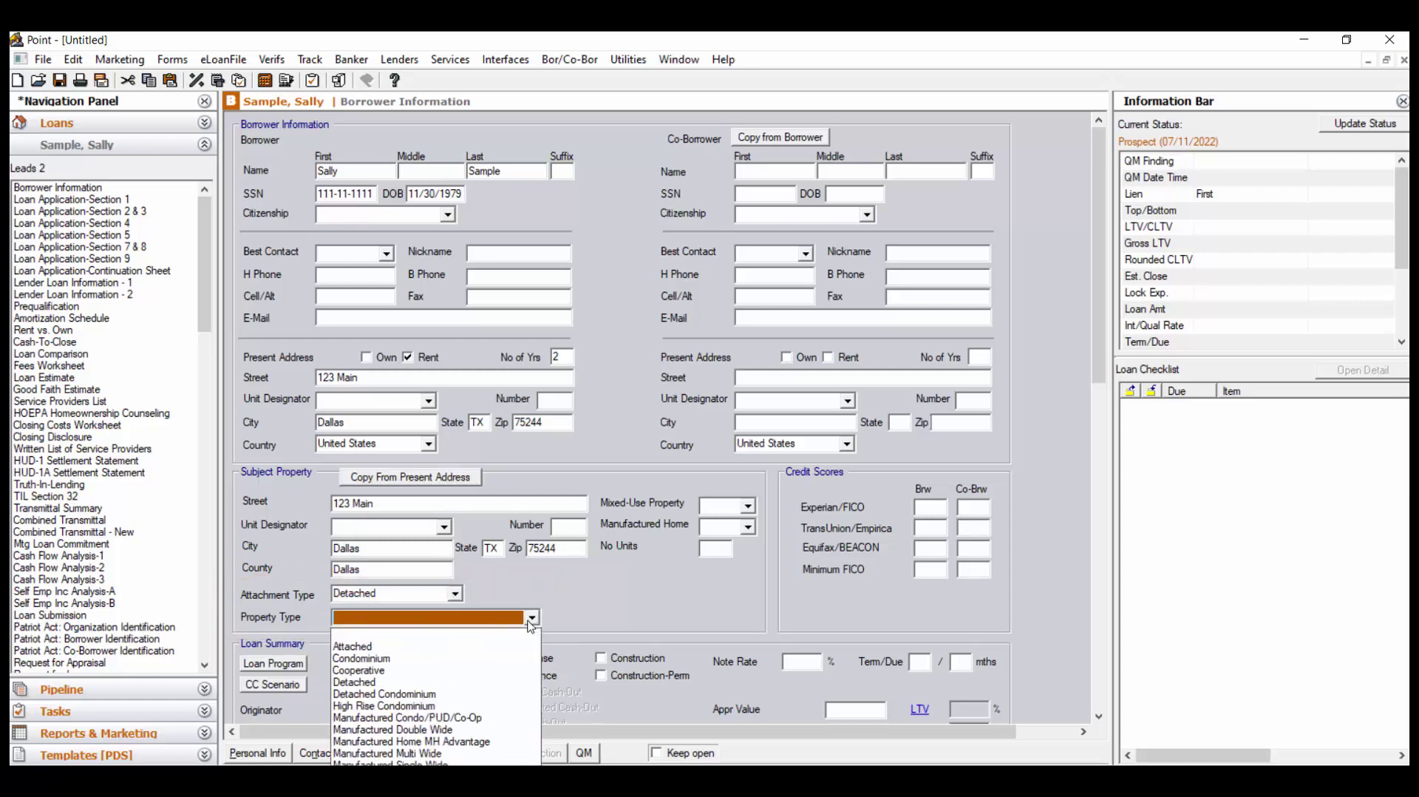
click(510, 682)
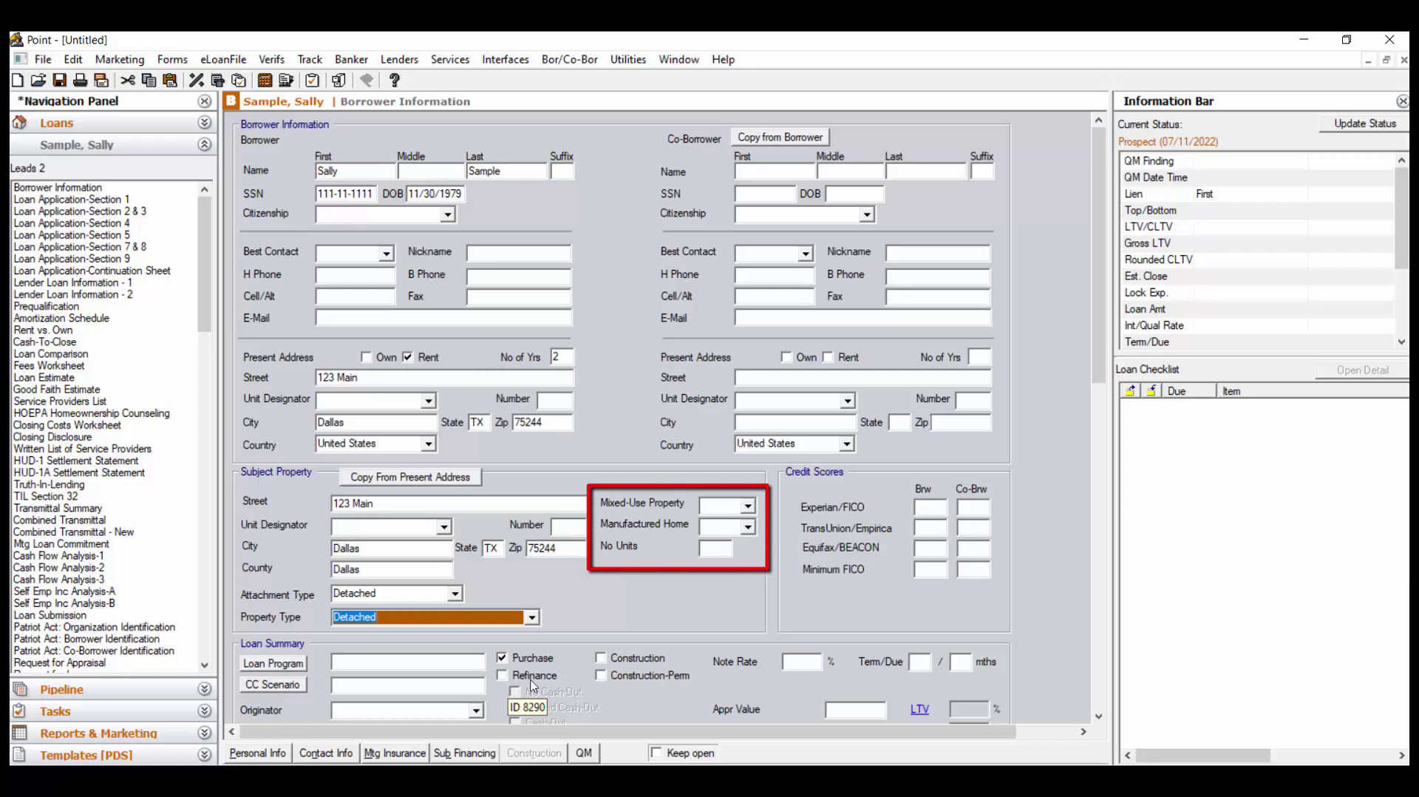
Set Mixed-Use and Manufactured Home to No and No Units to 1
click(748, 508)
click(747, 542)
click(748, 526)
click(732, 566)
click(722, 550)
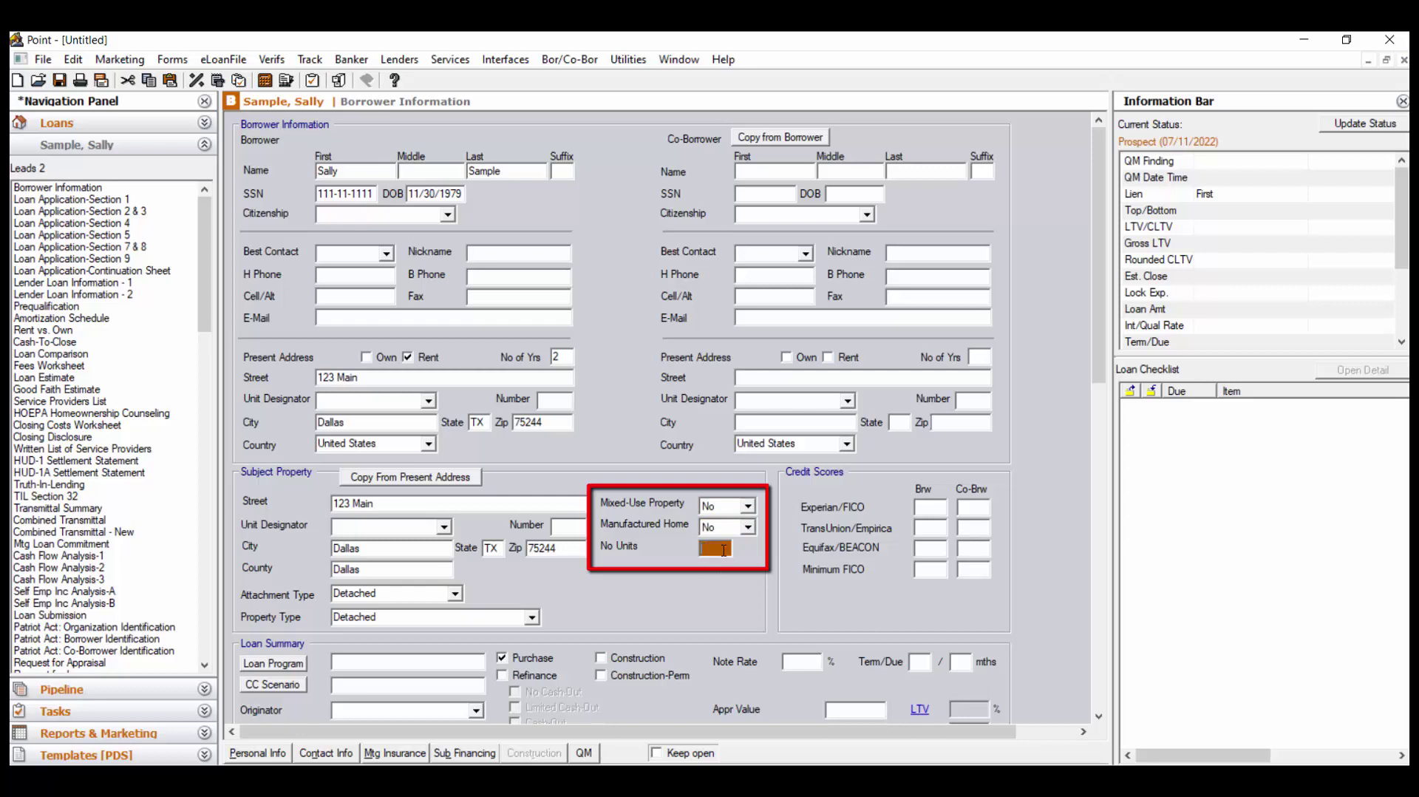
text(1)
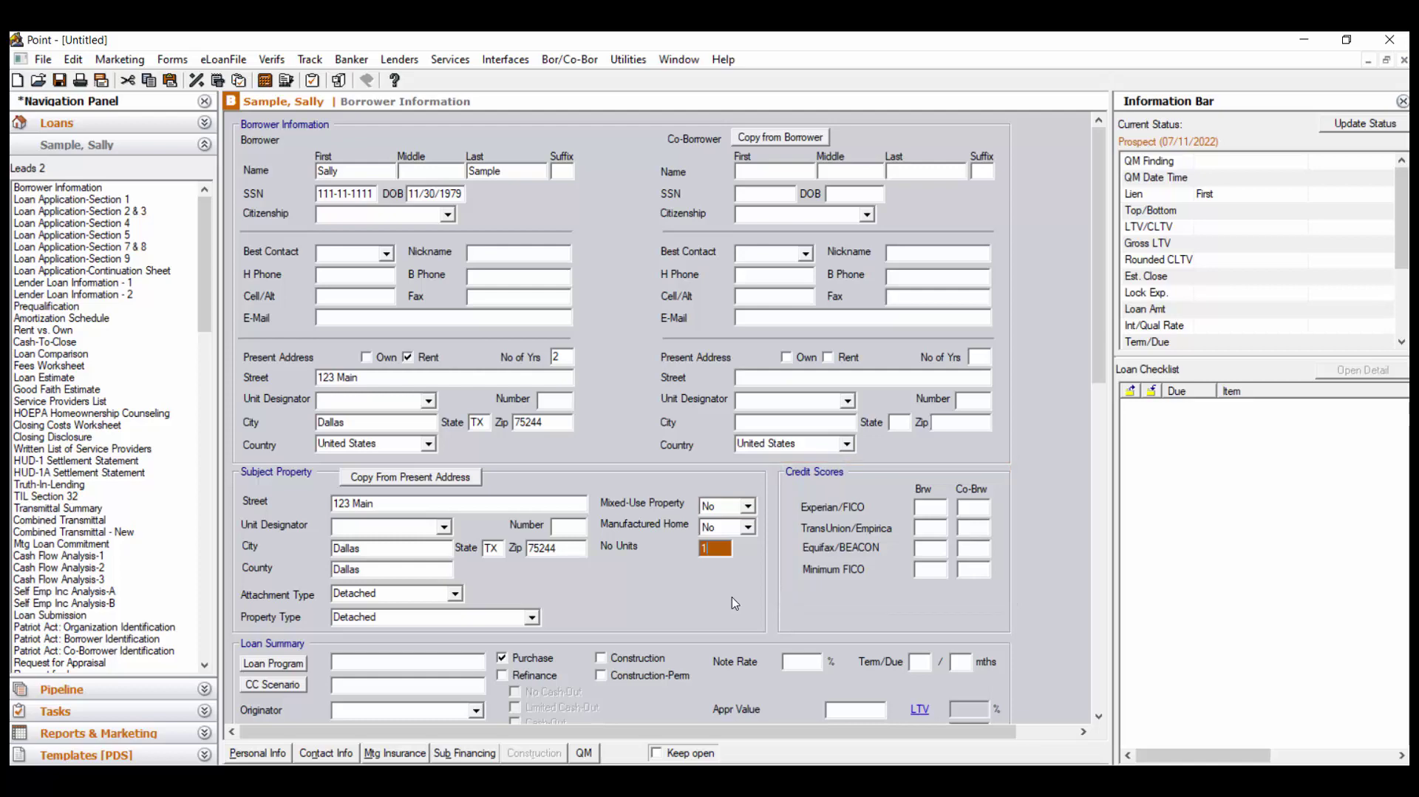
Apply the Conventional 30 yr loan program in Loan Summary
scroll(734, 603, down, 5)
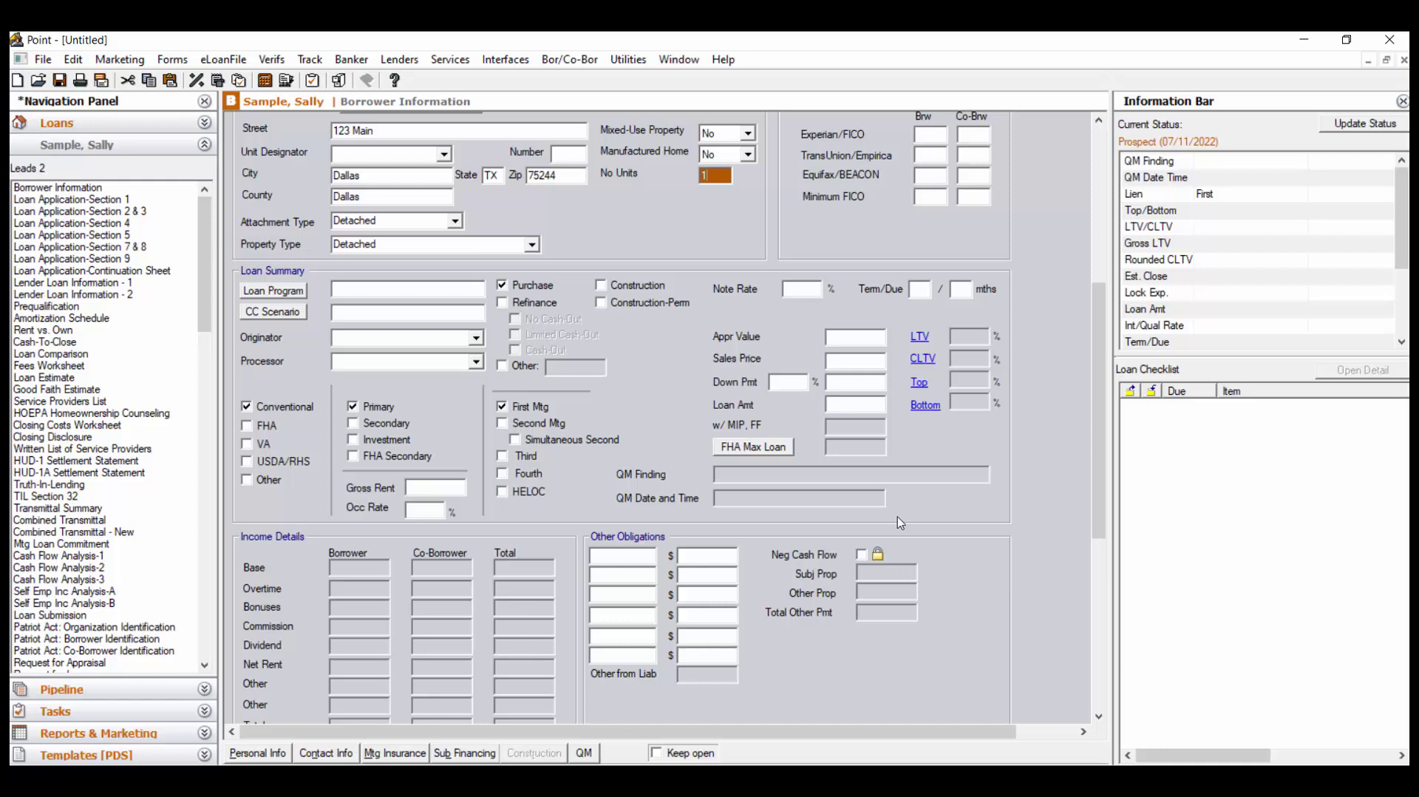
click(299, 292)
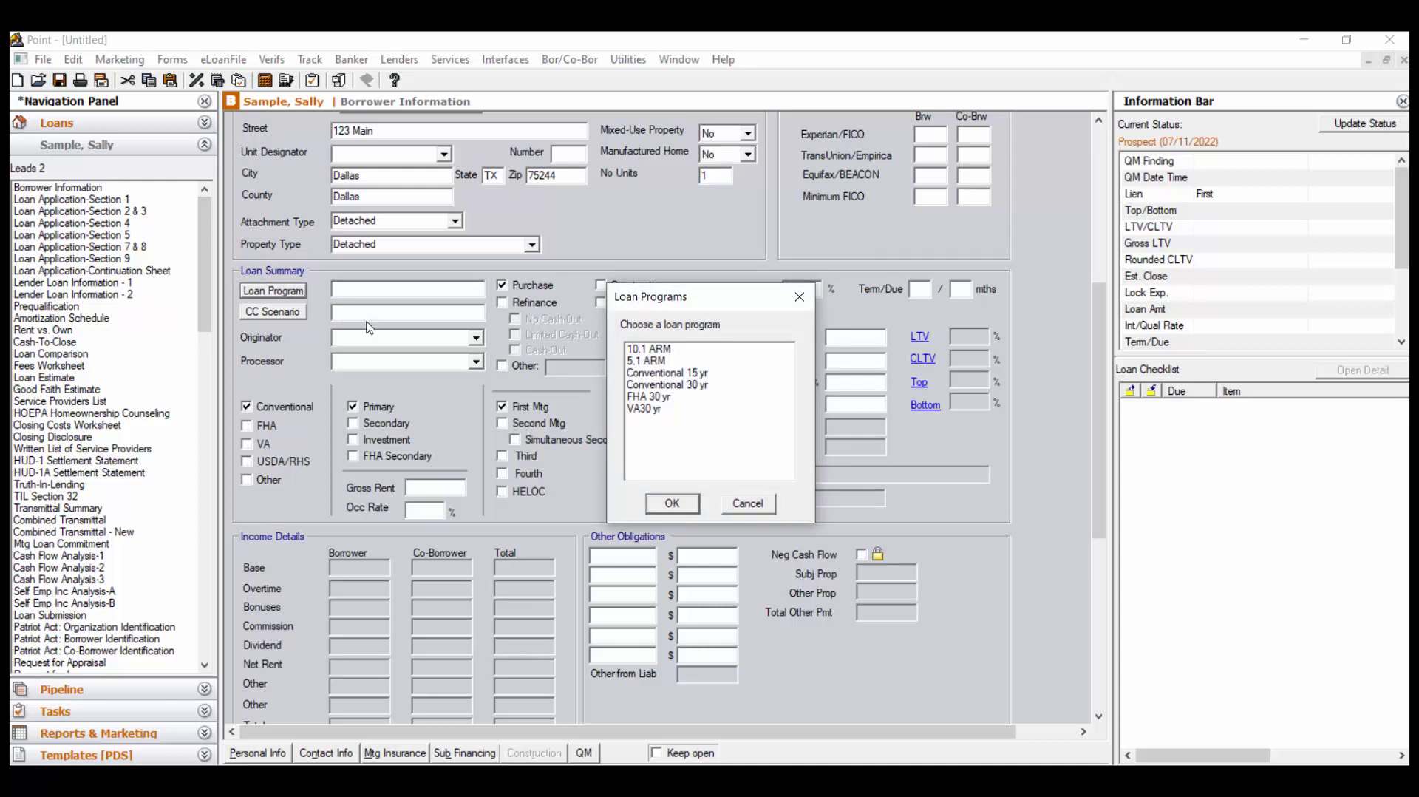
click(695, 385)
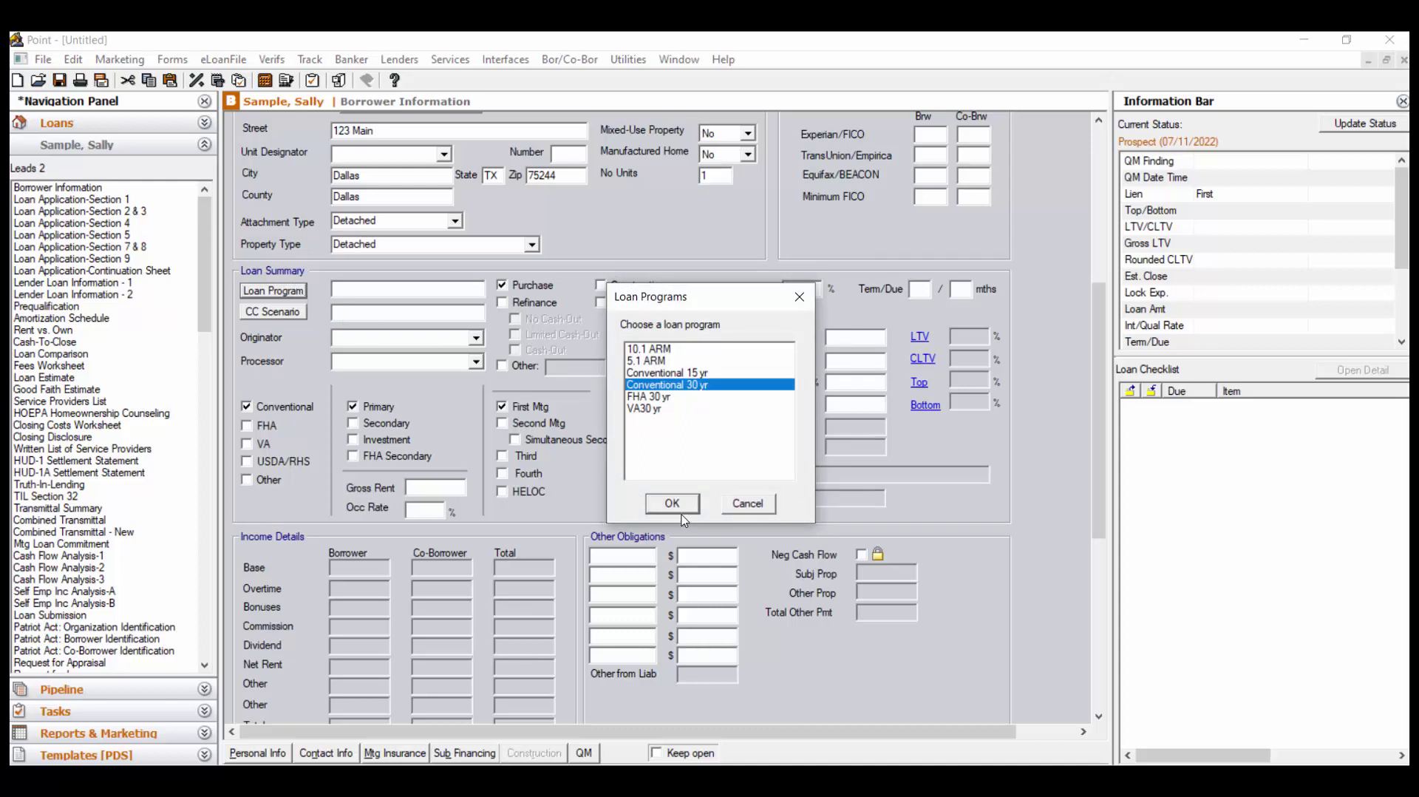
click(673, 504)
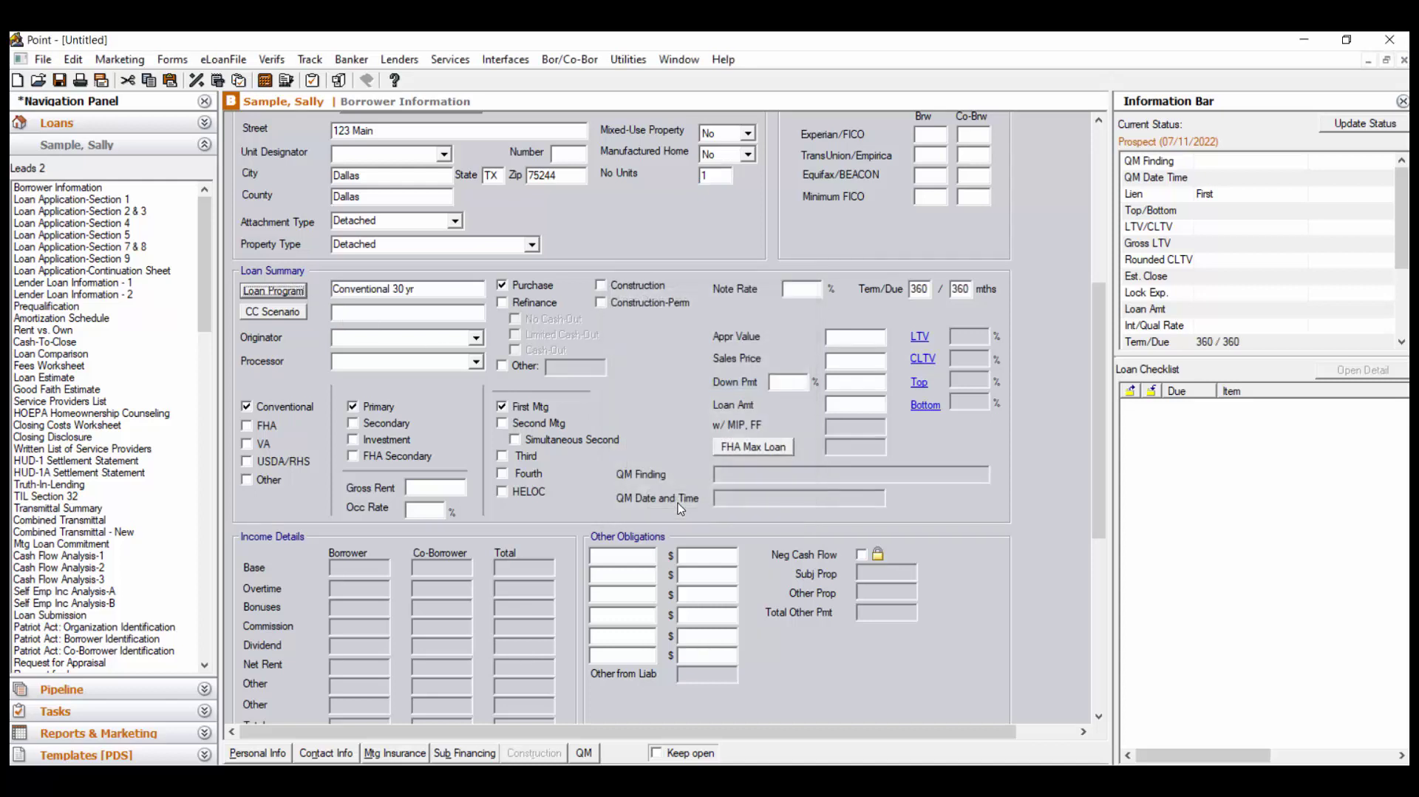
Apply the Quicken closing cost scenario to the loan
click(283, 314)
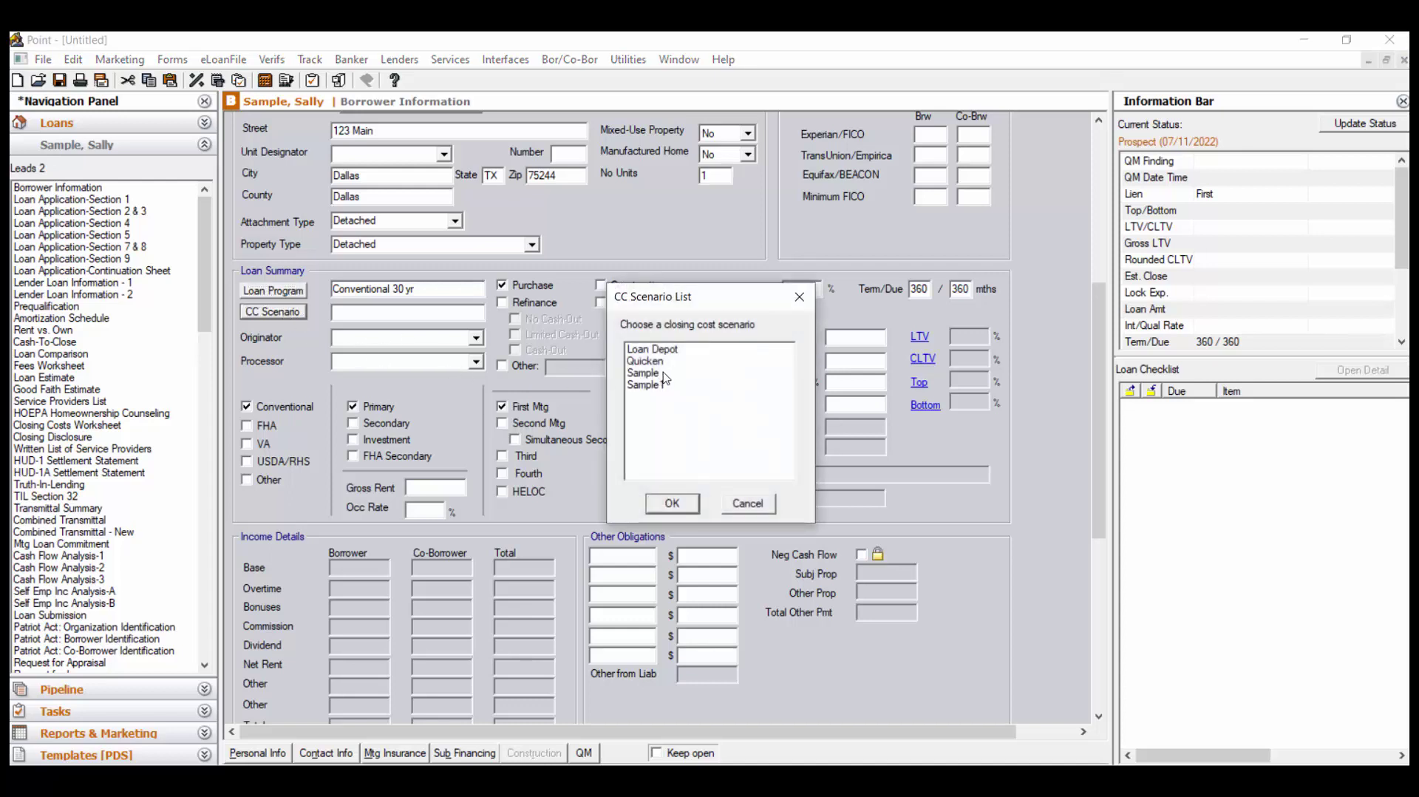
click(675, 363)
click(674, 509)
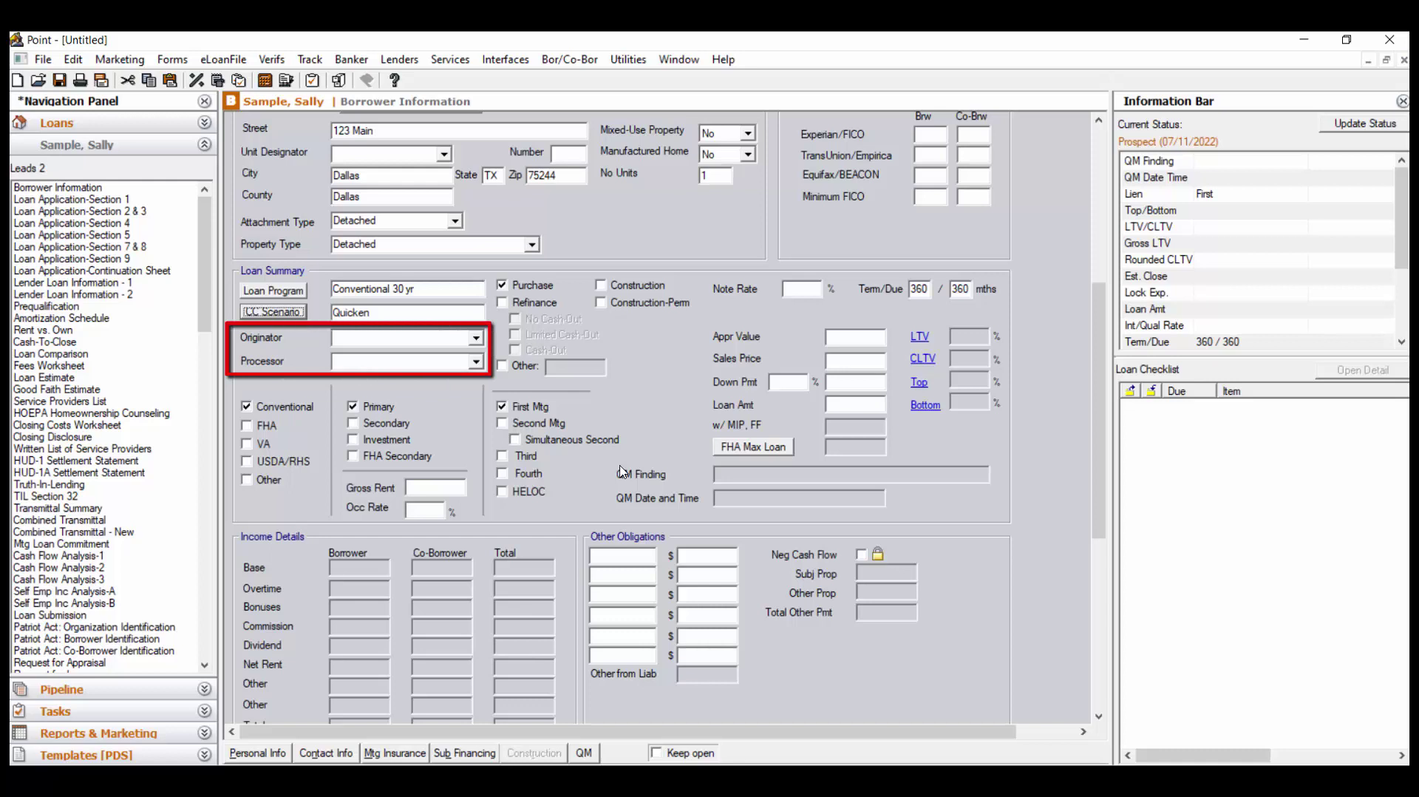
Choose the listed originator from the Originator dropdown in Loan Summary
click(477, 339)
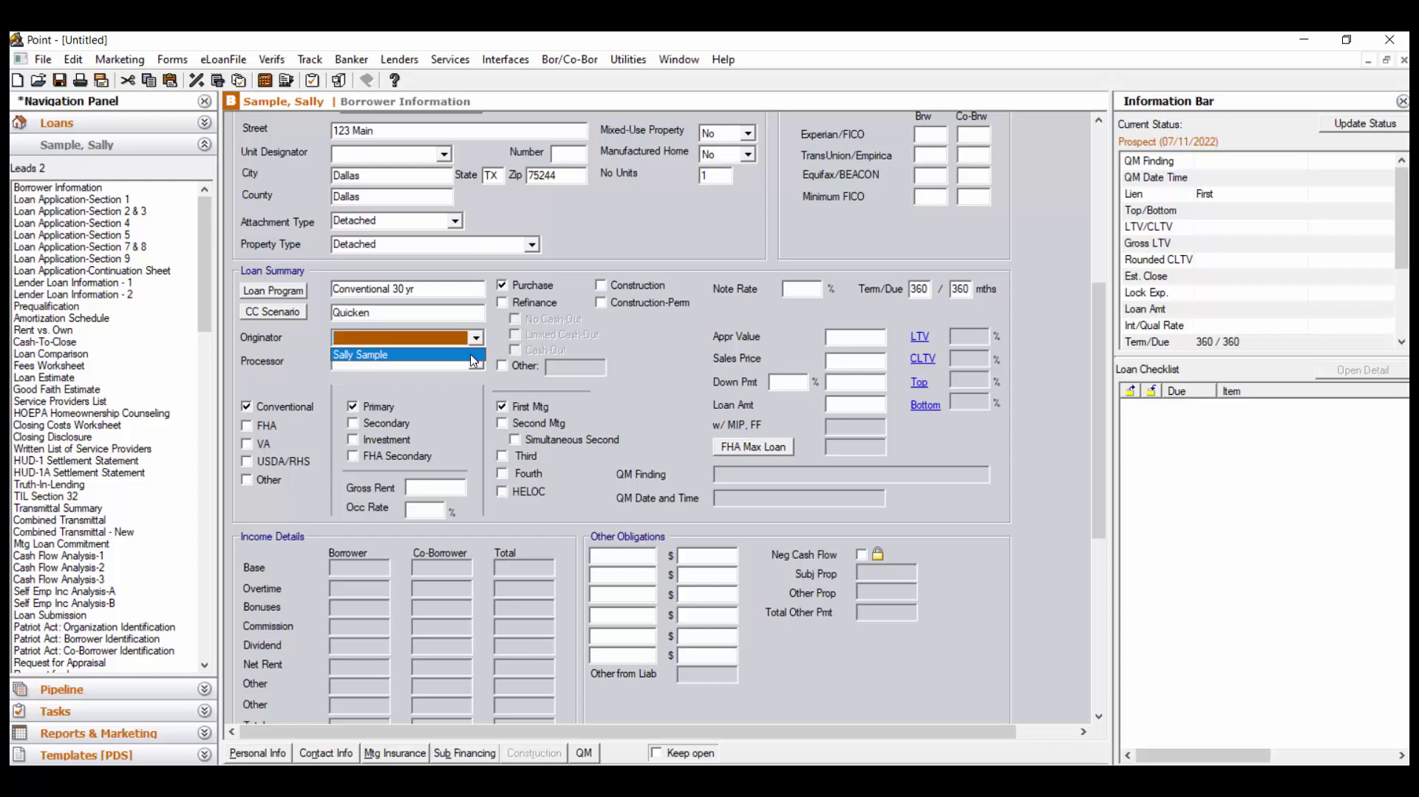
click(474, 360)
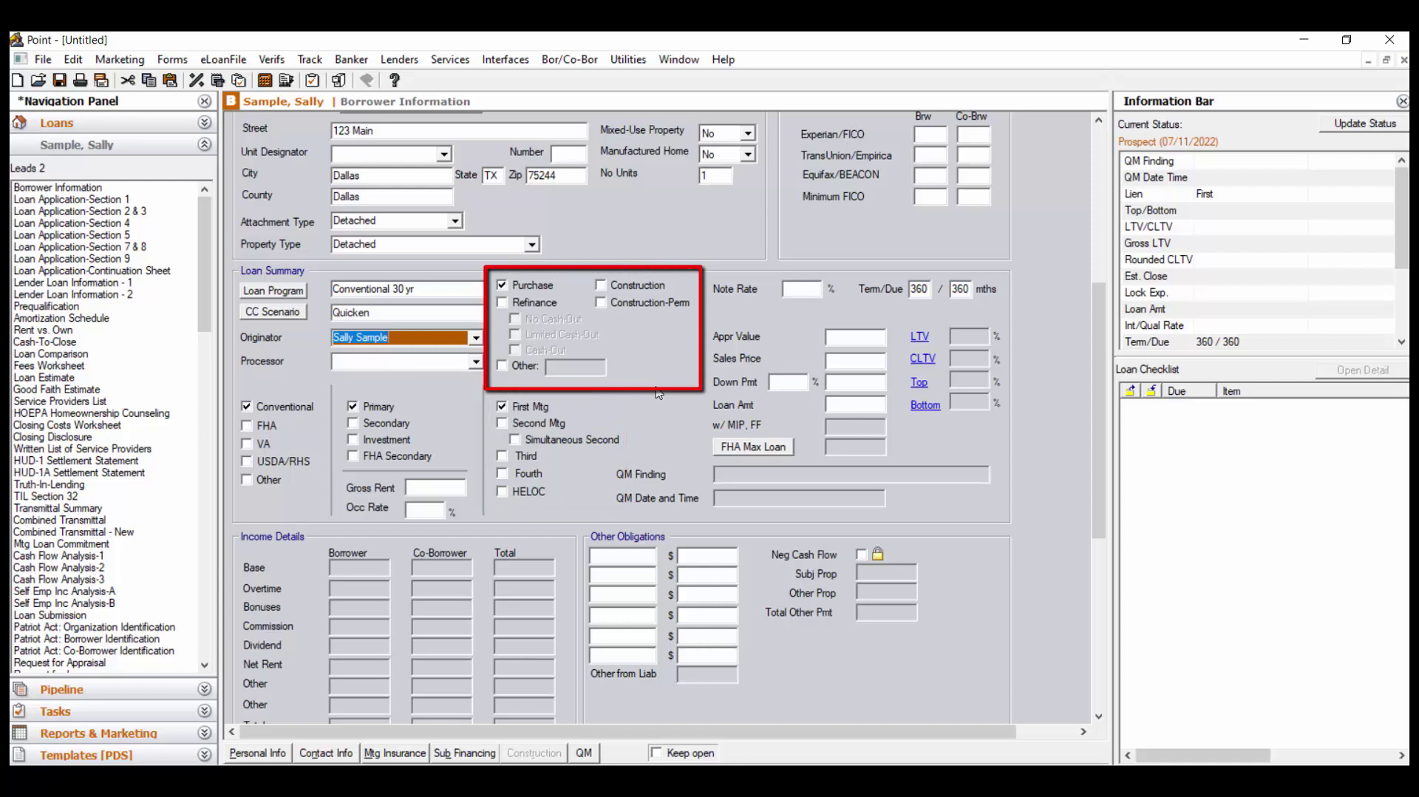
click(502, 302)
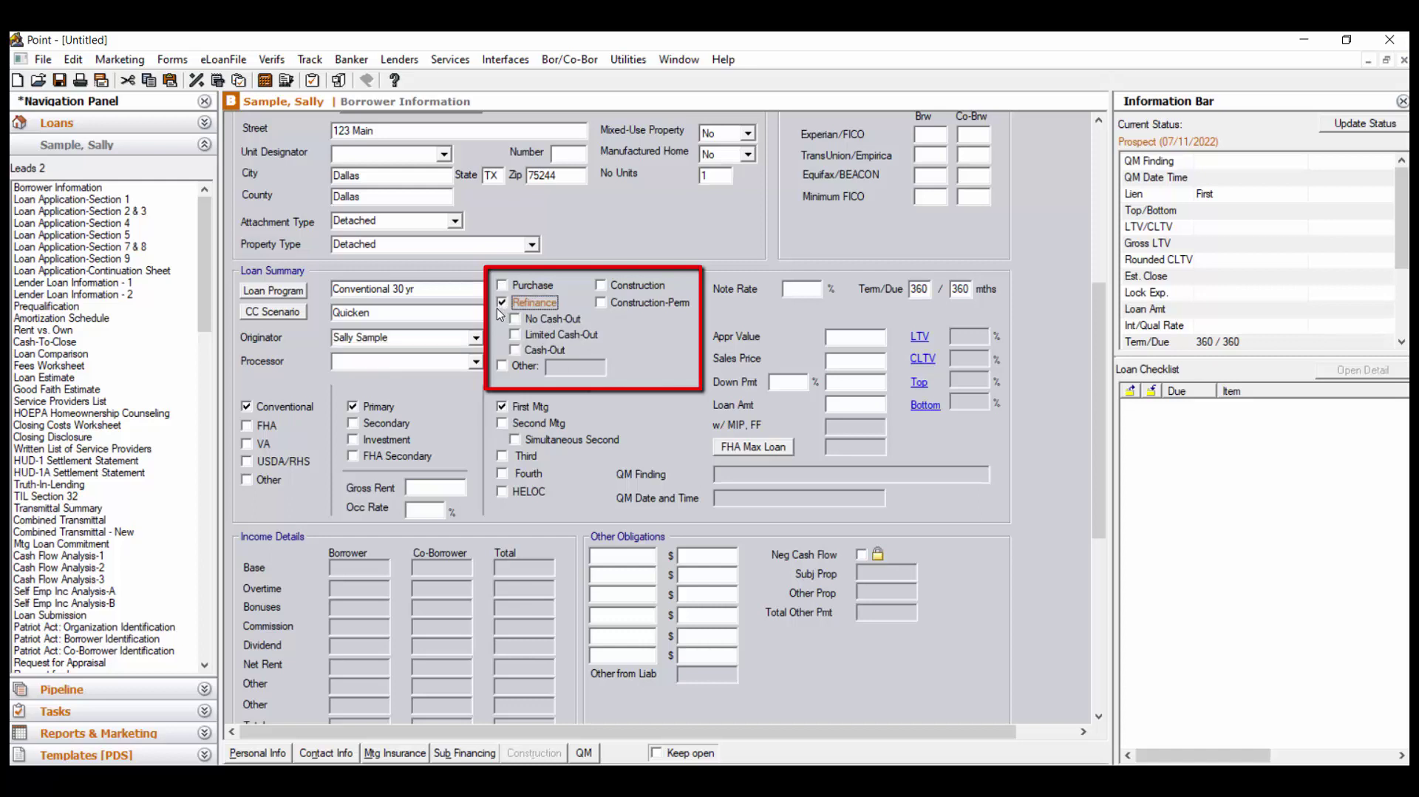
click(515, 336)
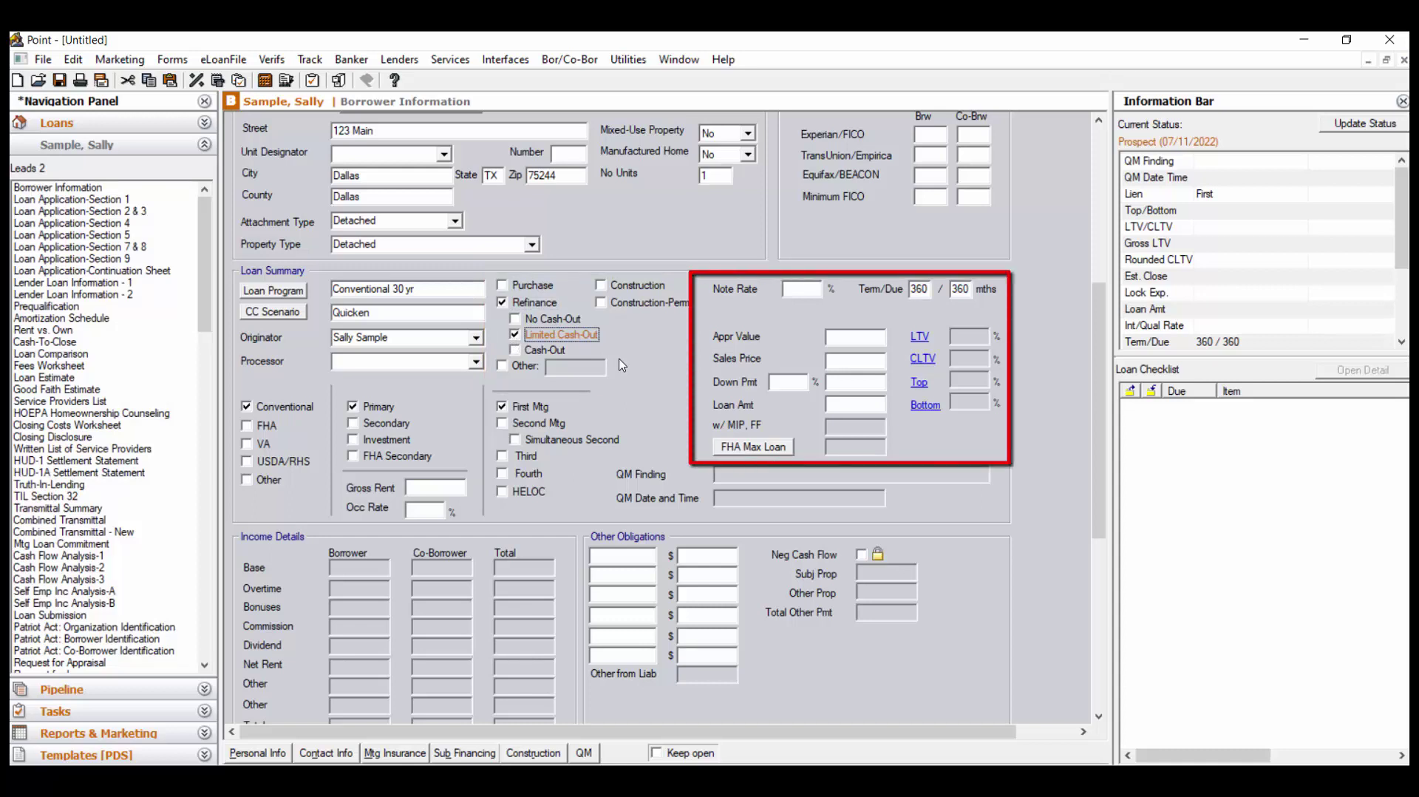
Enter note rate 4, appraised value 200000 and loan amount 150000, giving 75% LTV
click(793, 287)
text(4)
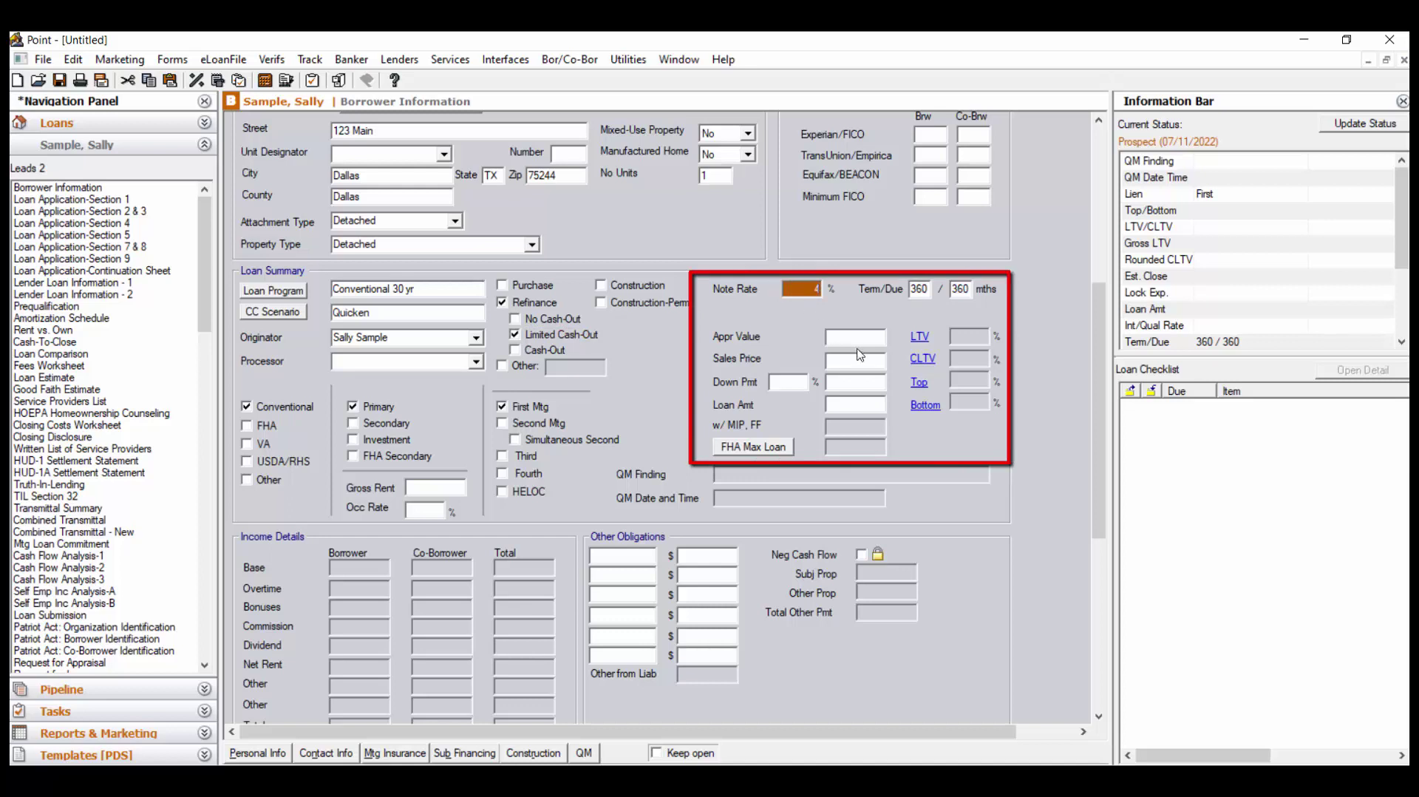
click(861, 339)
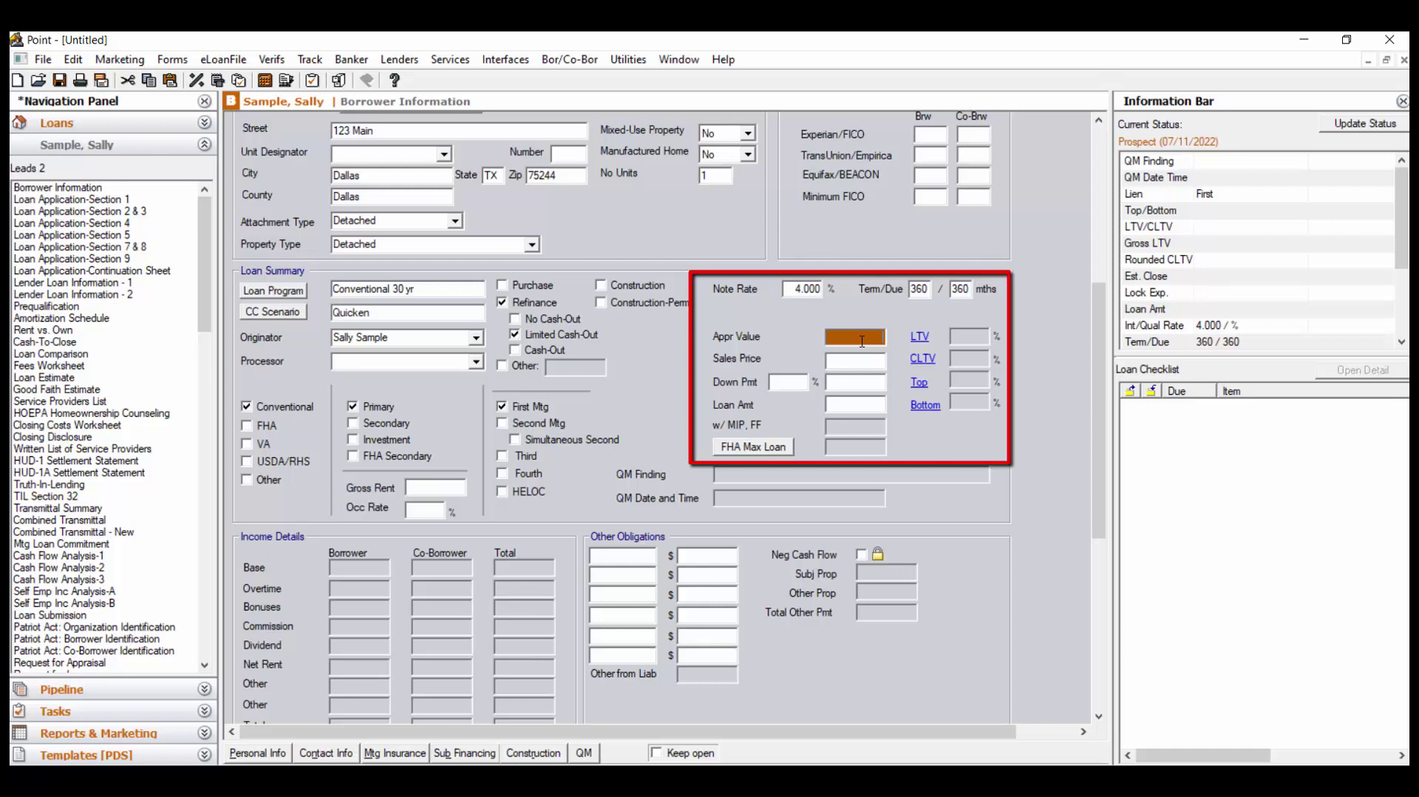
text(200000)
key(Tab)
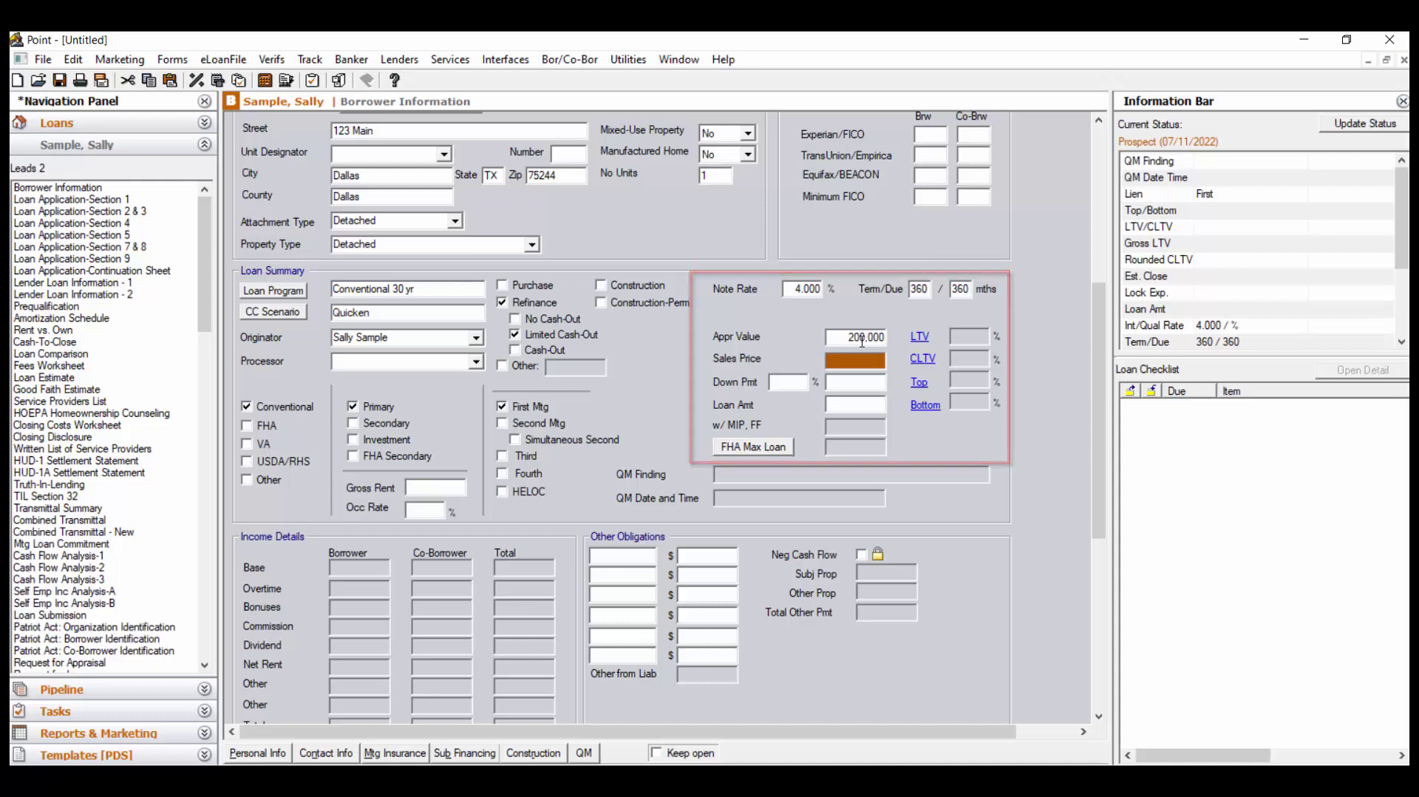
click(862, 405)
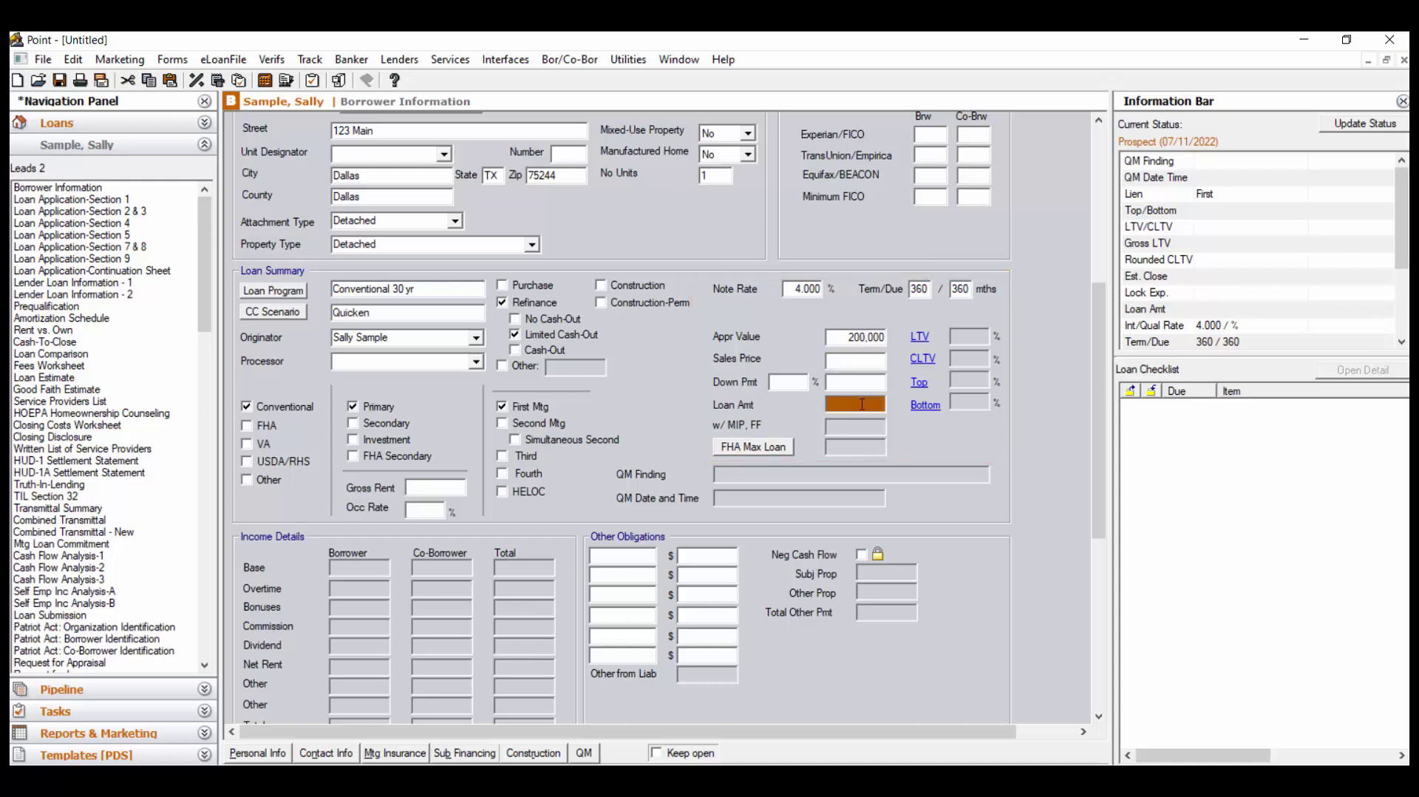
text(150000)
key(Tab)
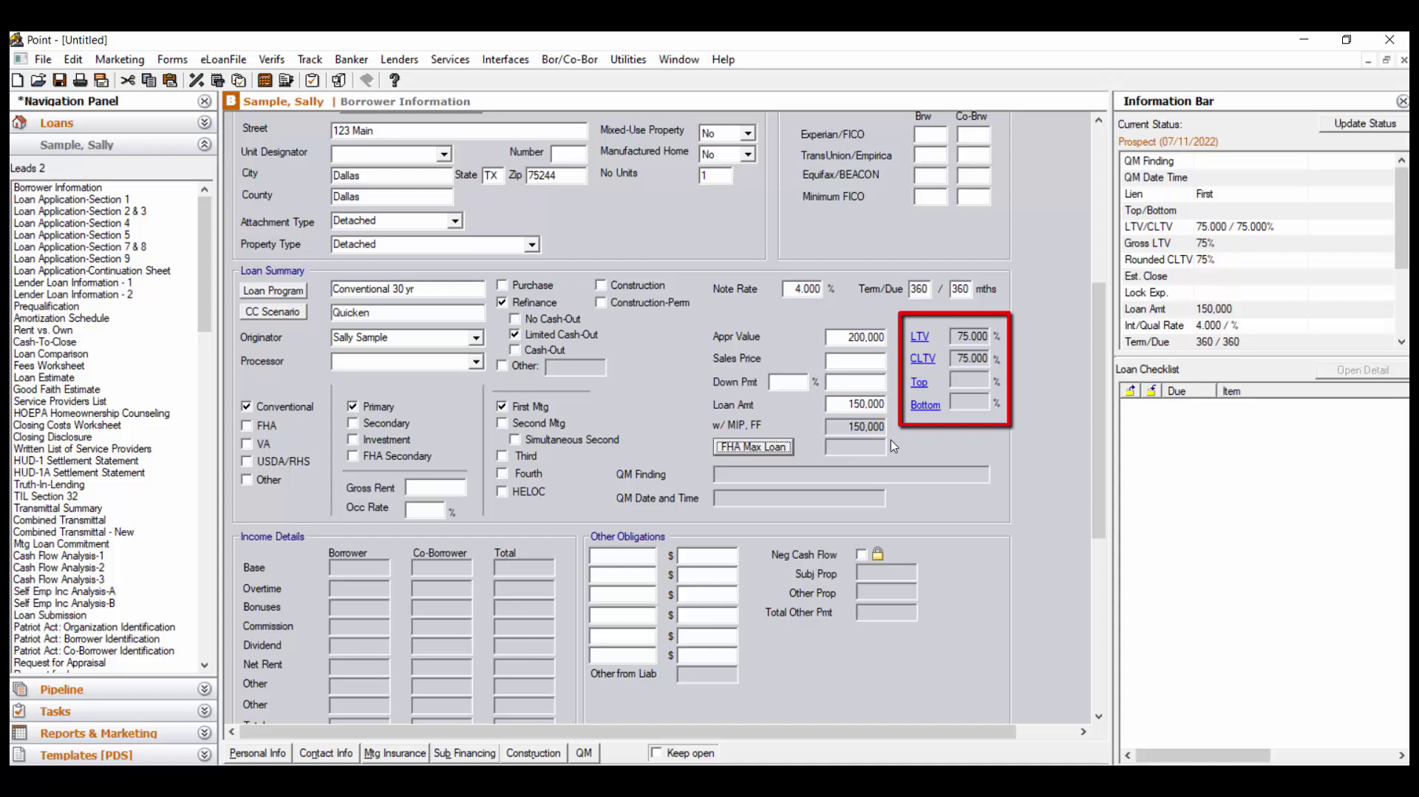
click(1034, 310)
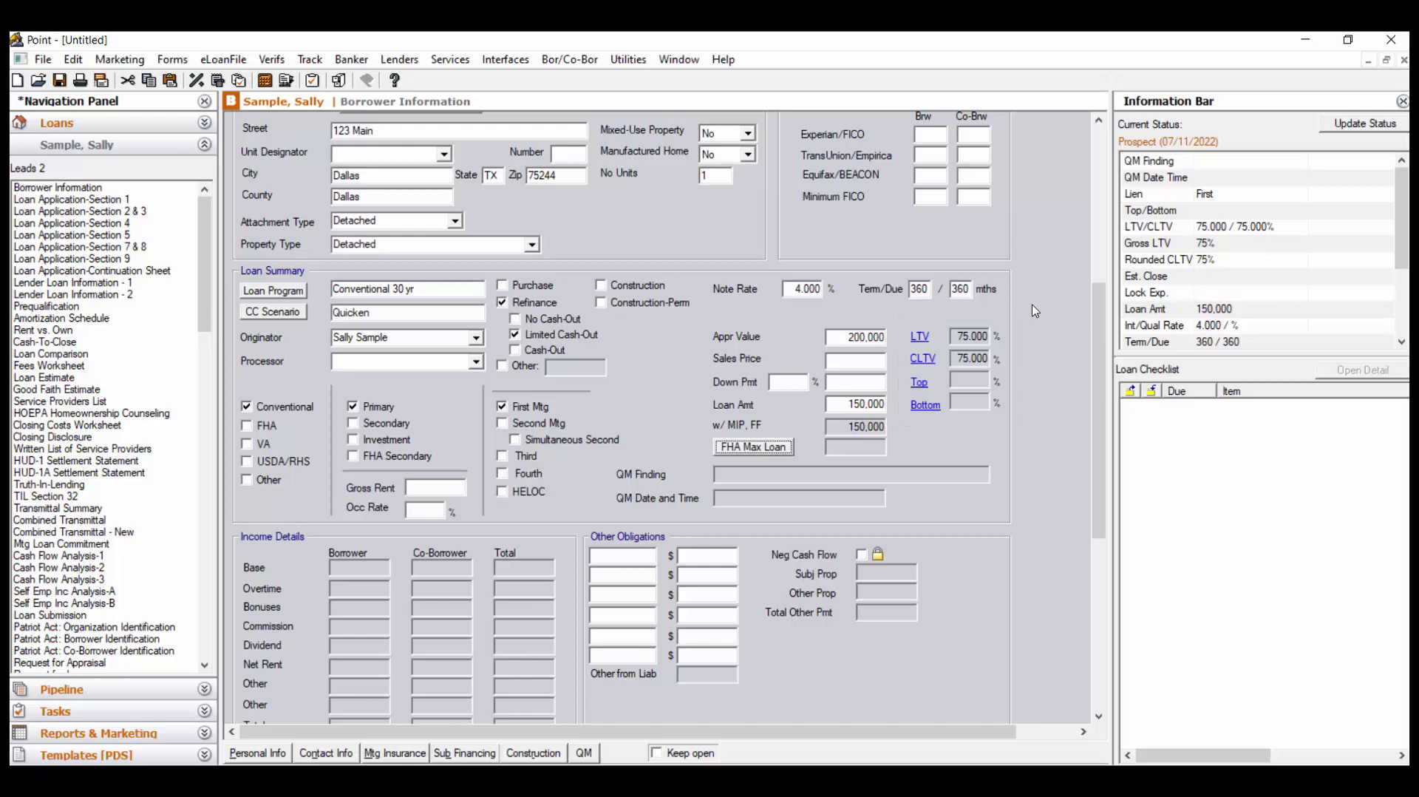
Scroll Borrower Information down to the present-housing and proposed monthly payment lists
scroll(1035, 310, down, 3)
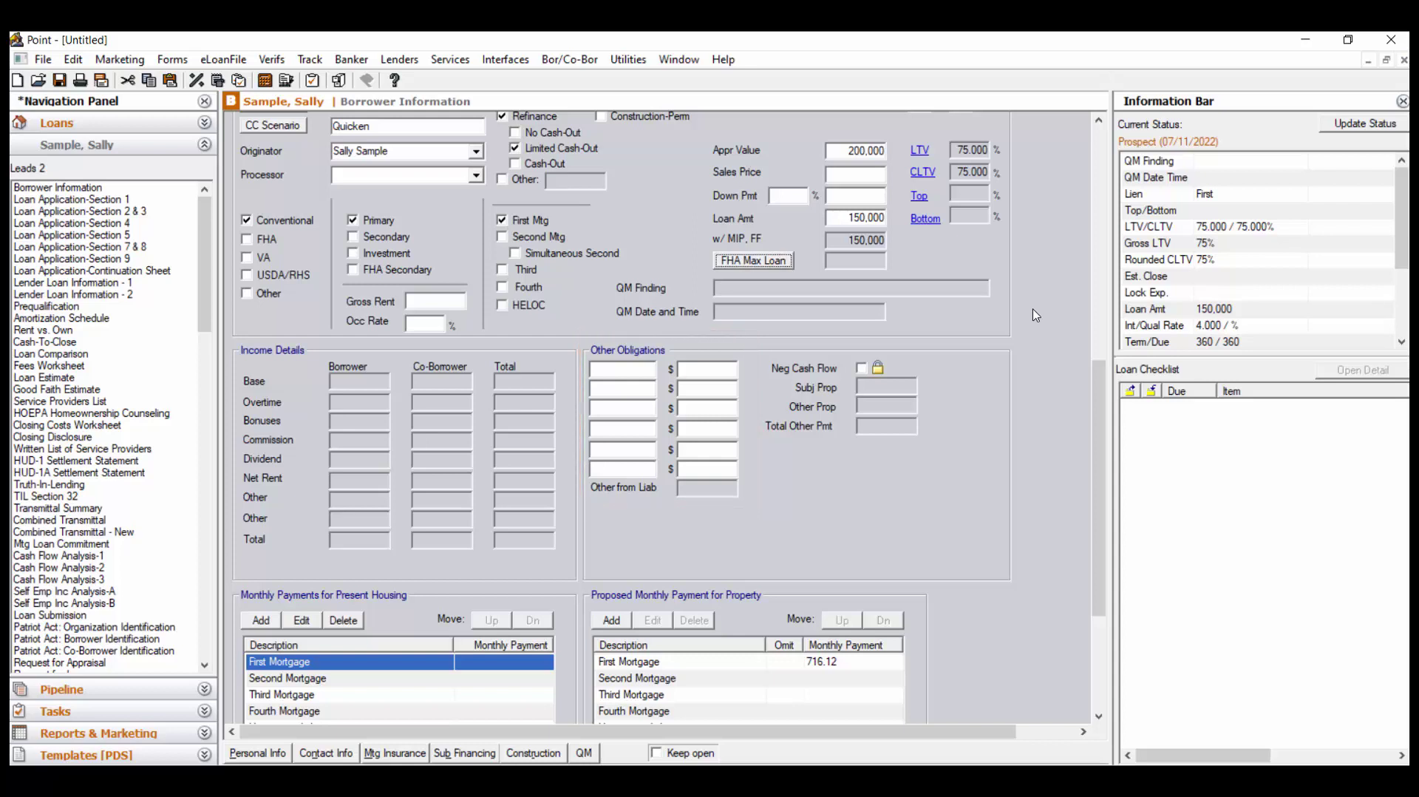
scroll(995, 378, down, 5)
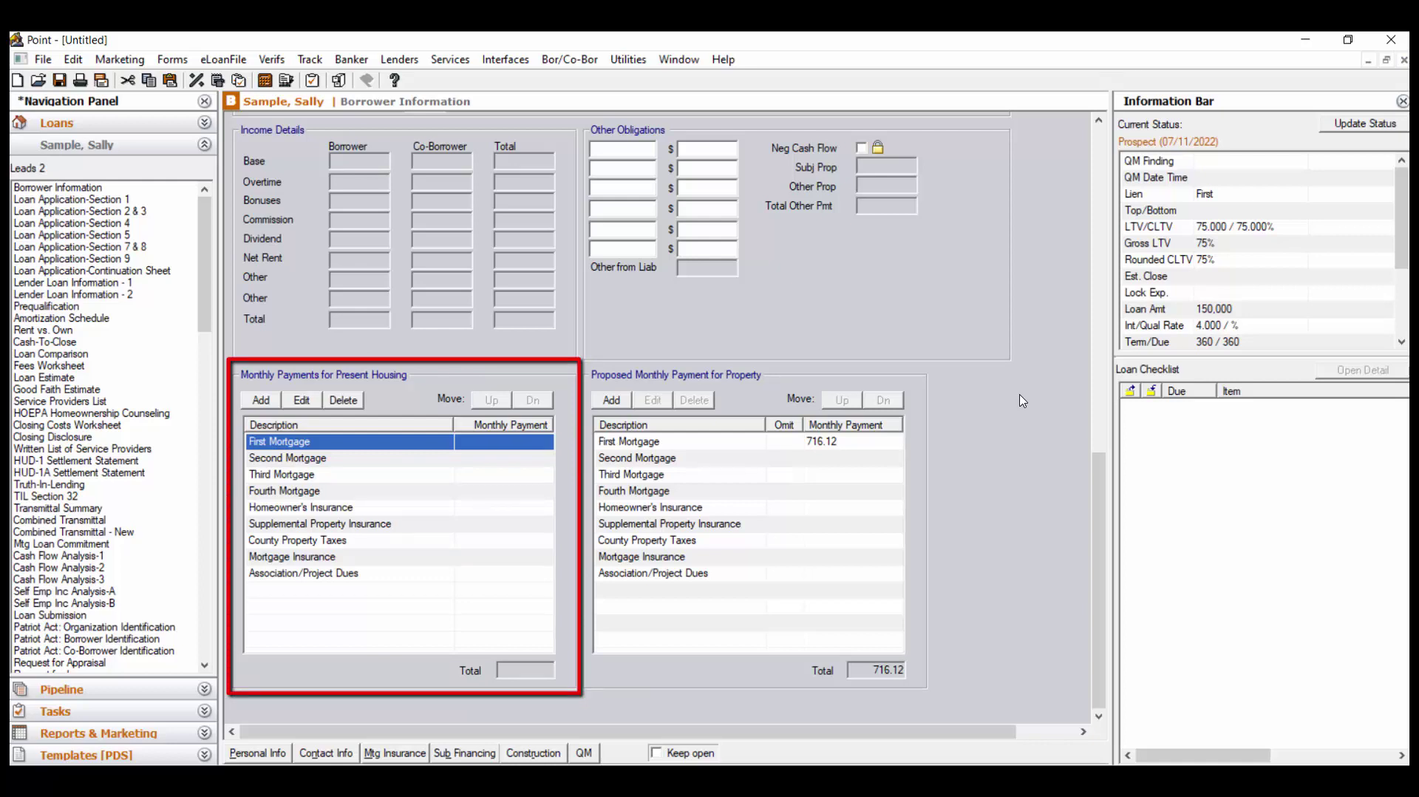
Set the present-housing First Mortgage monthly payment to 1200 and save it
double_click(456, 447)
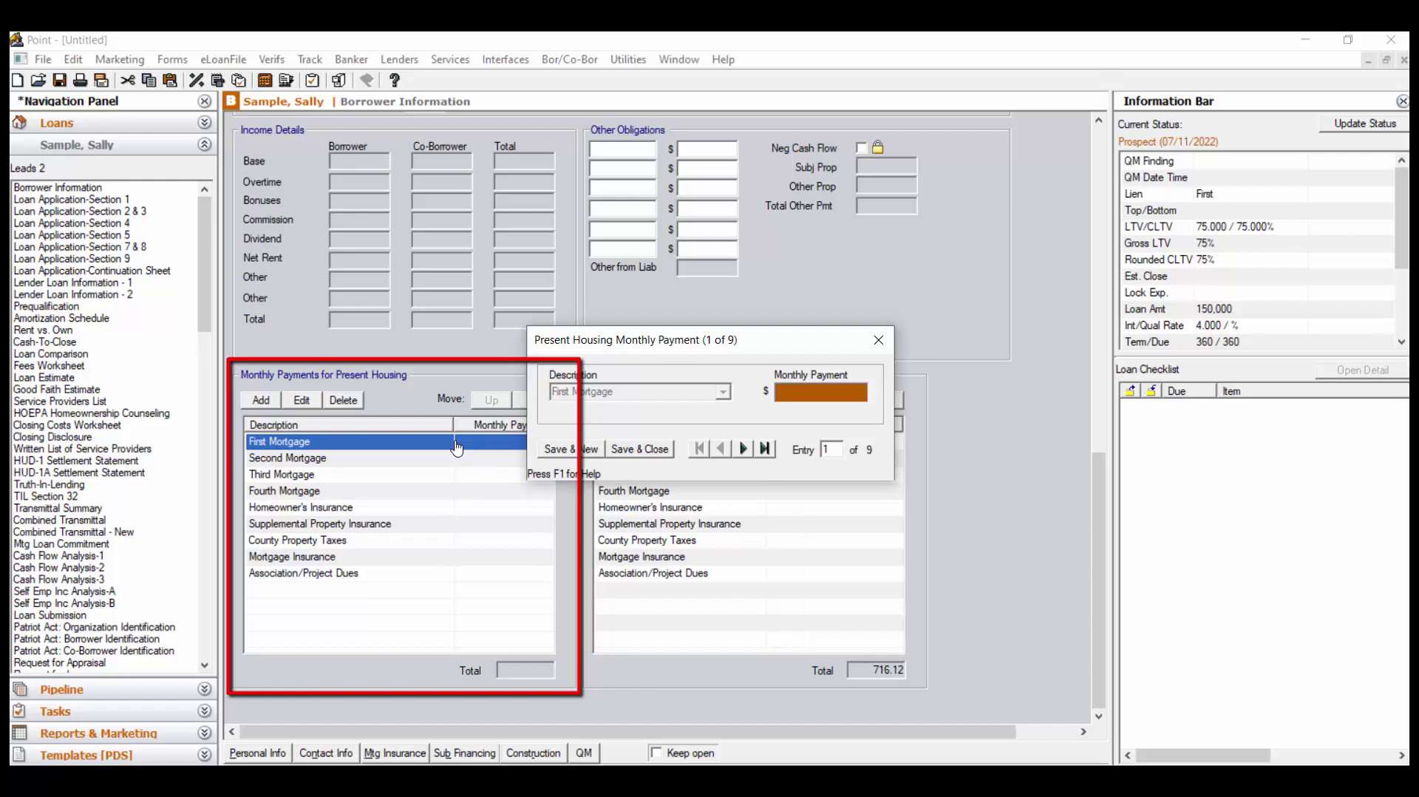
text(1200)
click(640, 449)
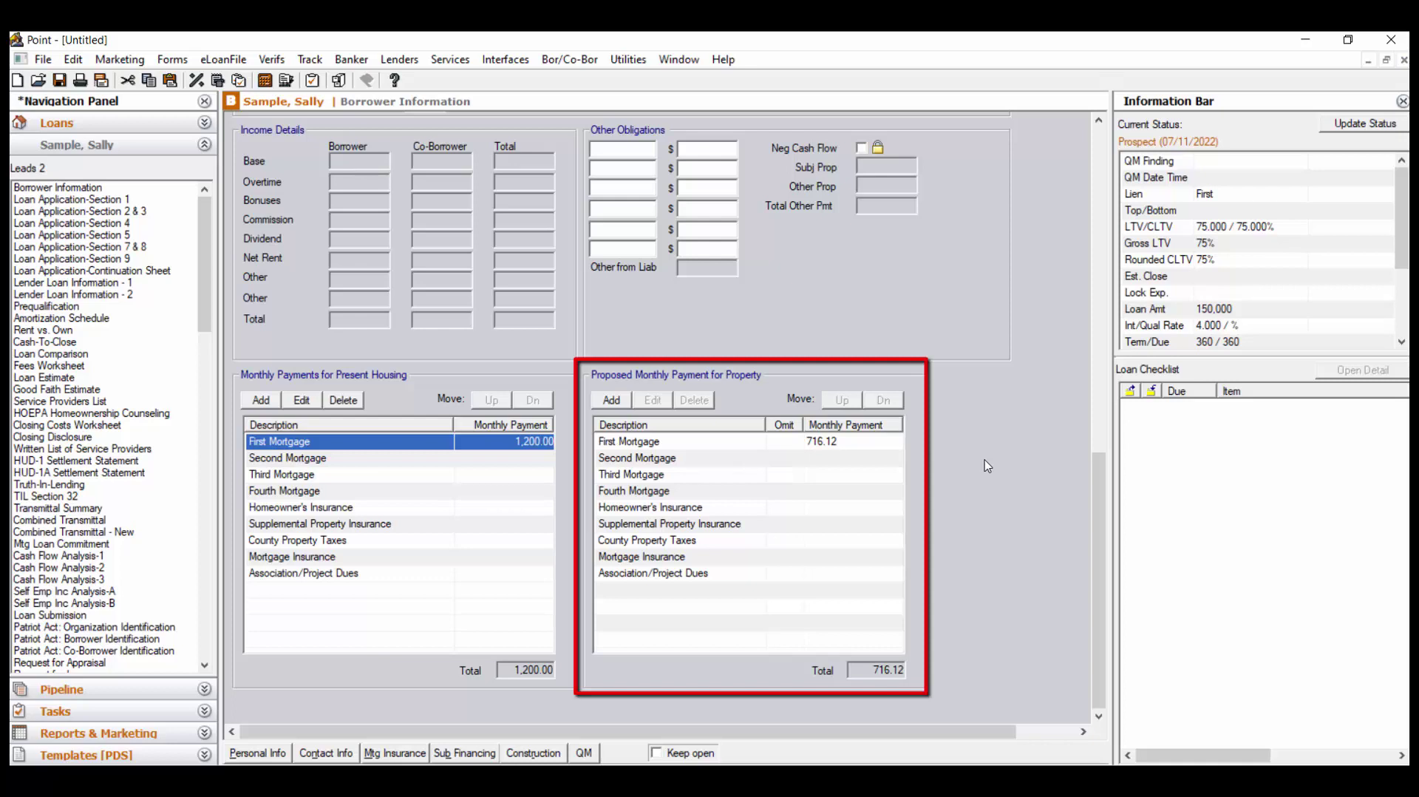
Set the proposed Homeowner's Insurance monthly payment to 100
click(864, 511)
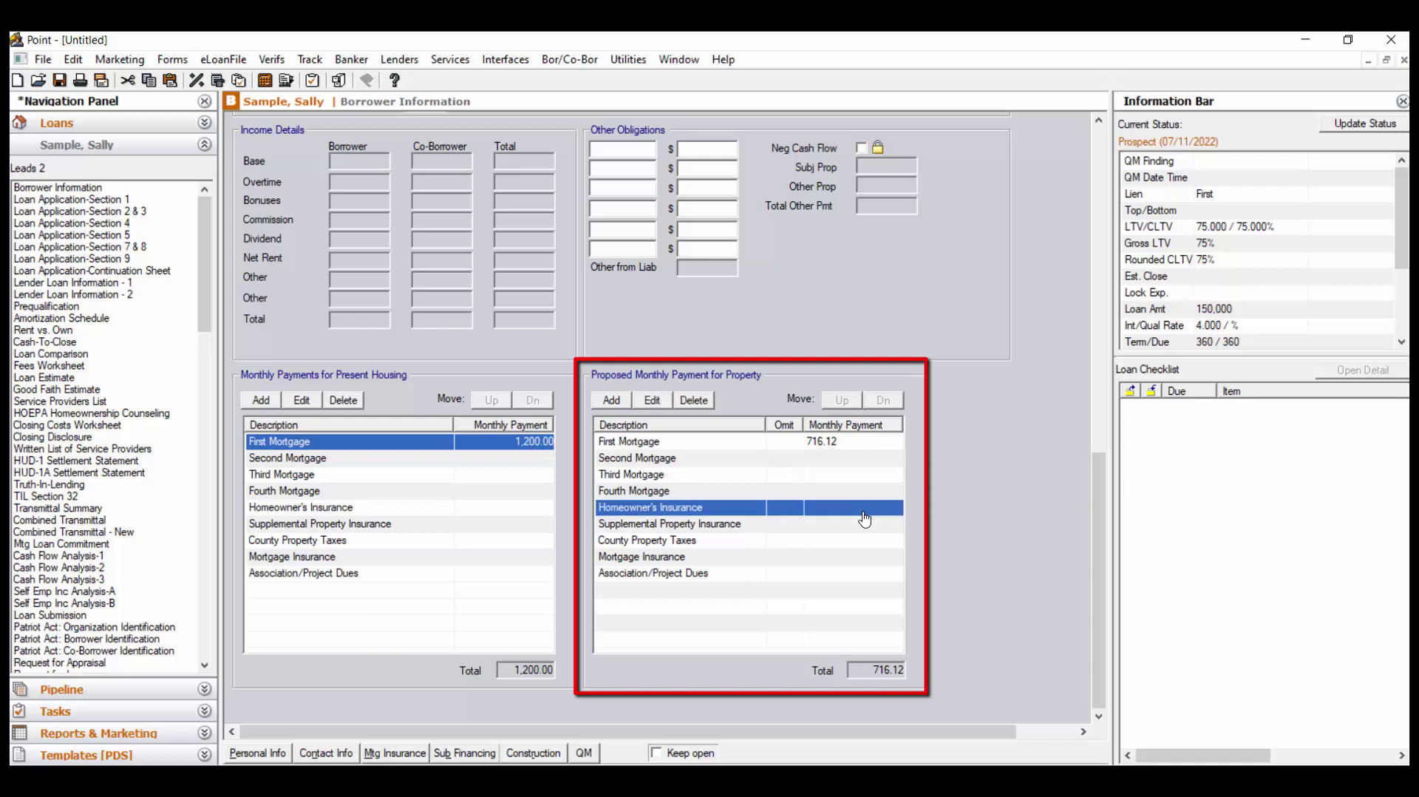
double_click(855, 515)
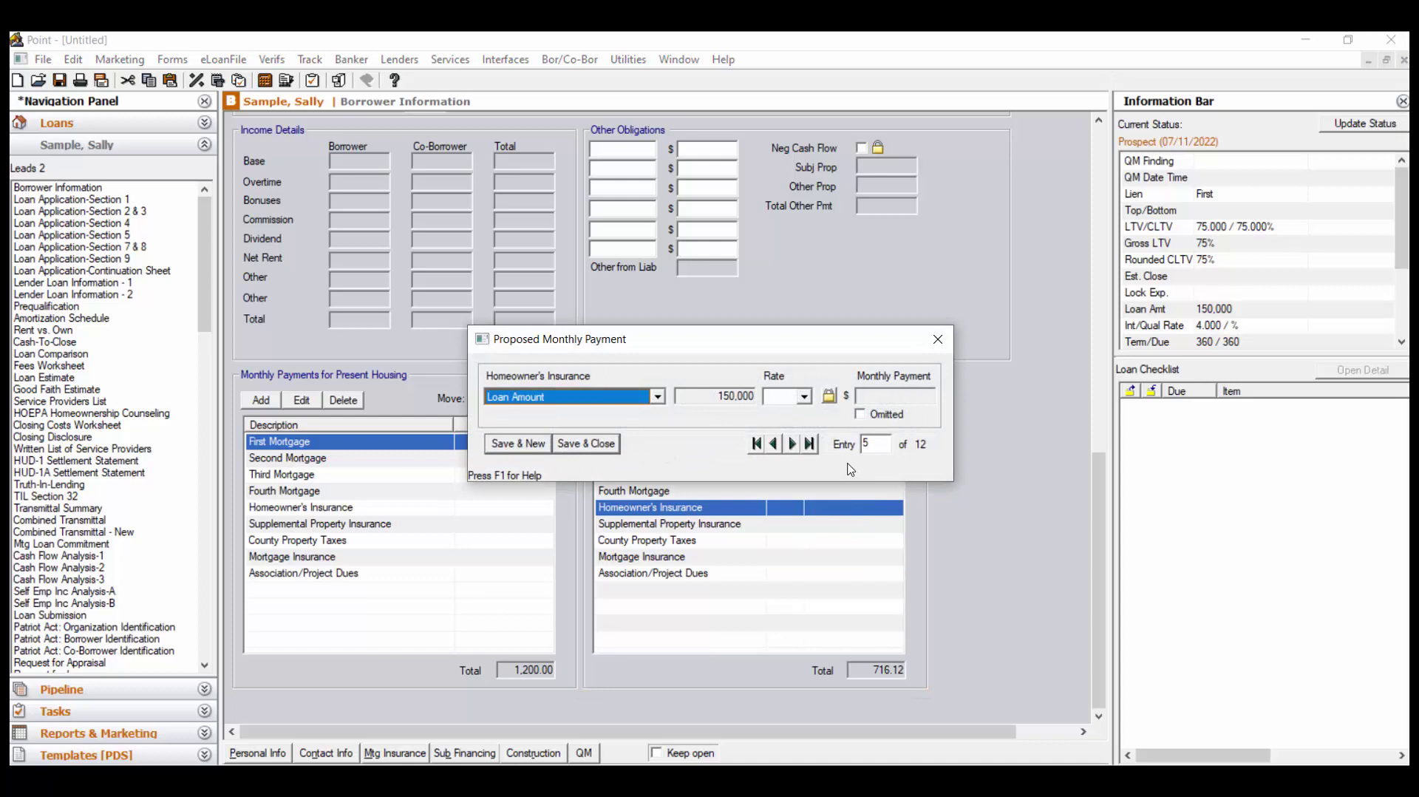
click(795, 396)
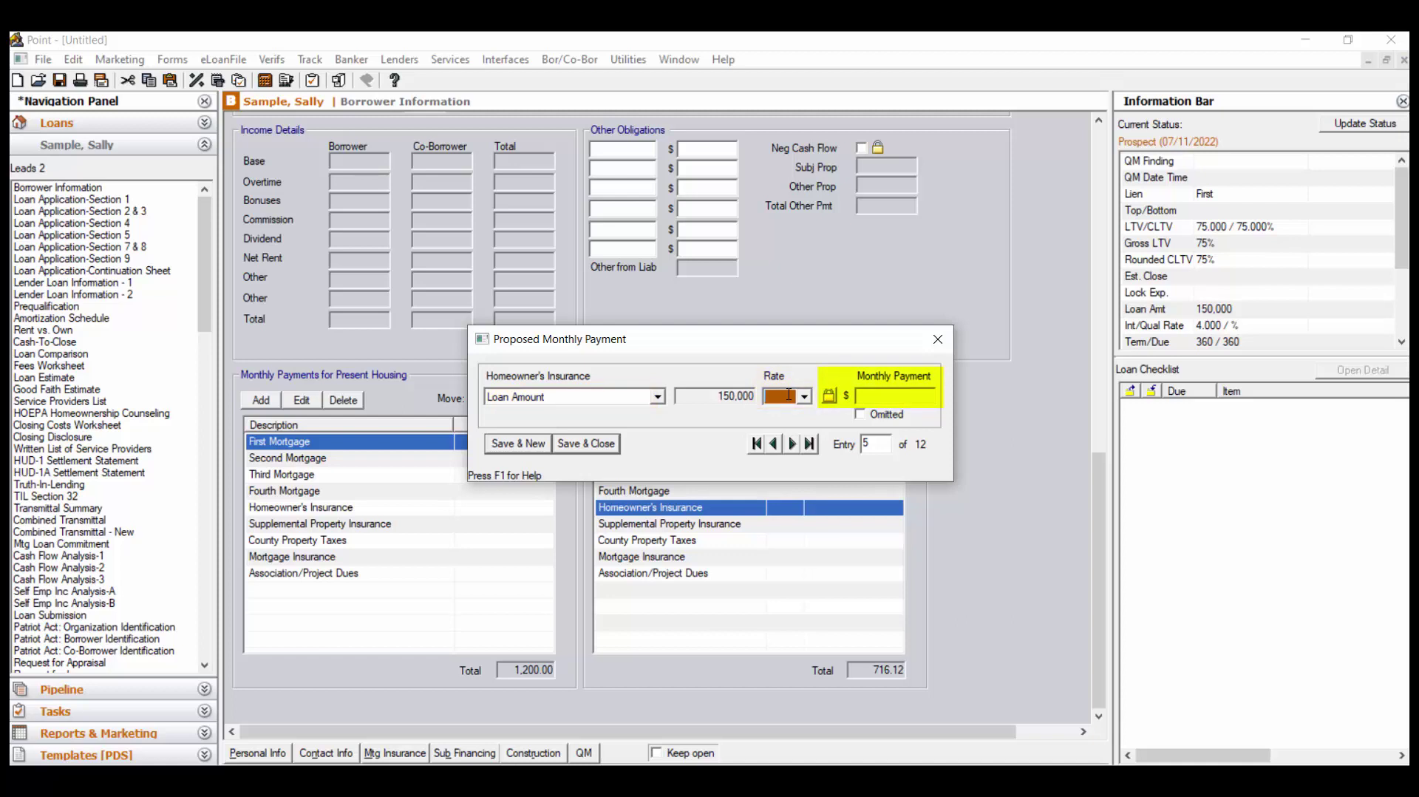
click(869, 397)
text(100)
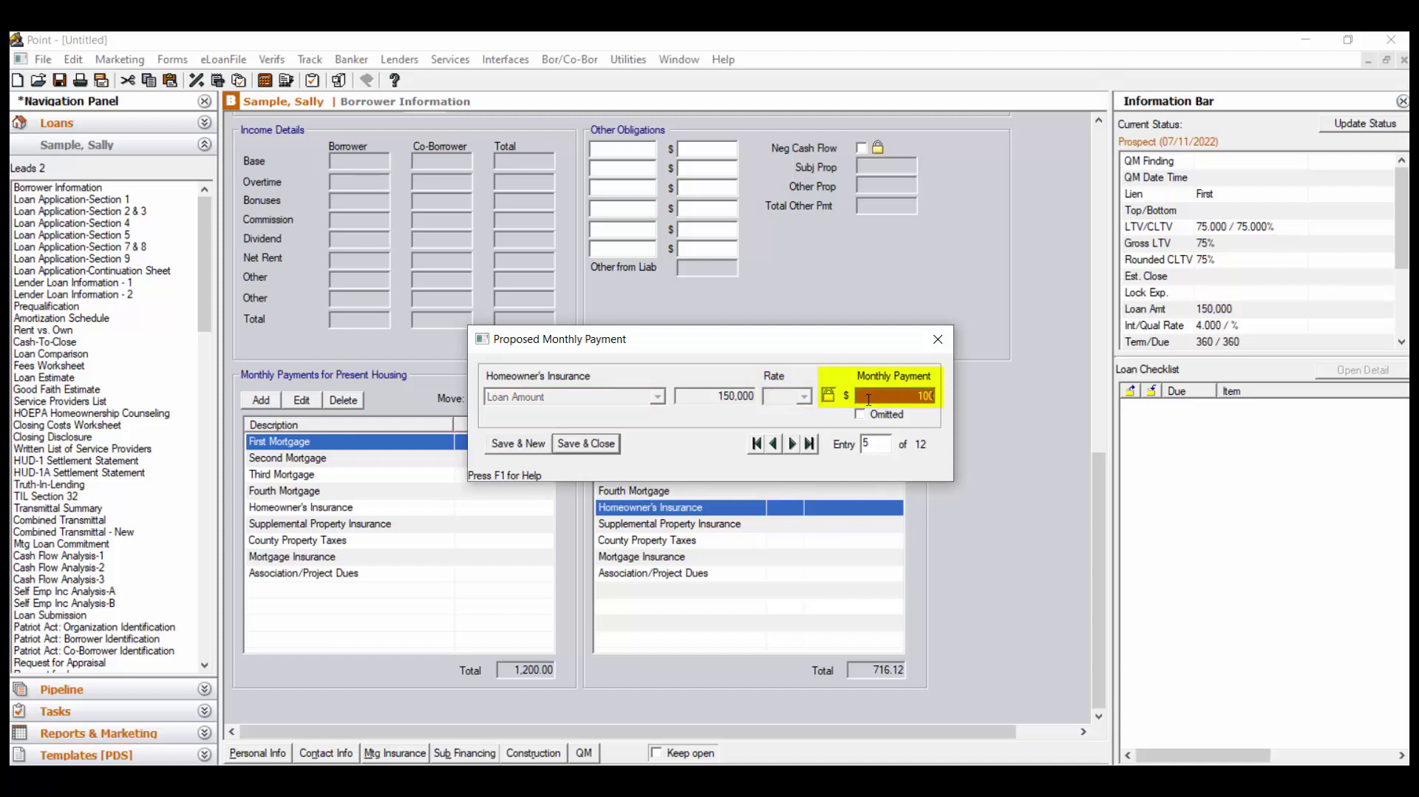
click(613, 444)
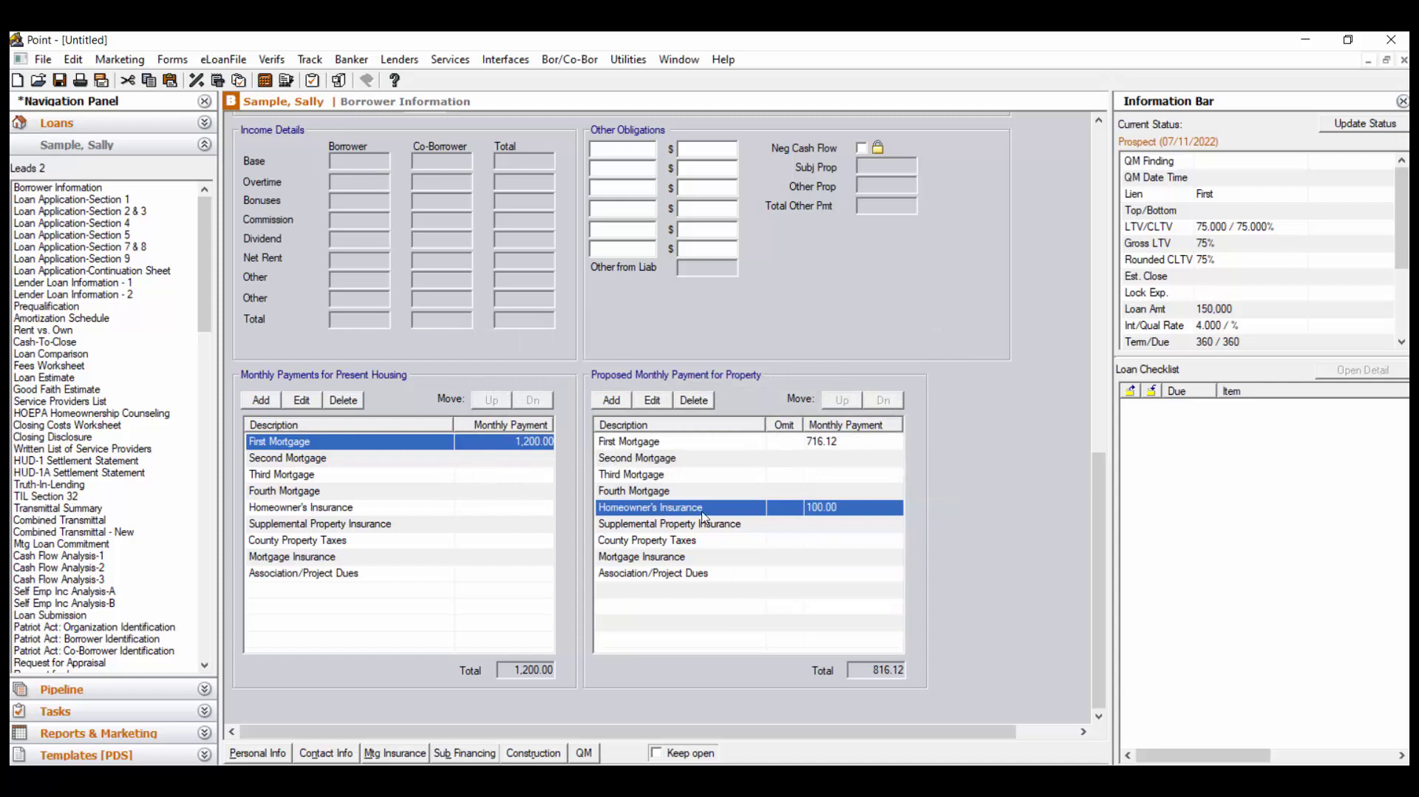
Set the proposed County Property Taxes monthly payment to 500
double_click(756, 544)
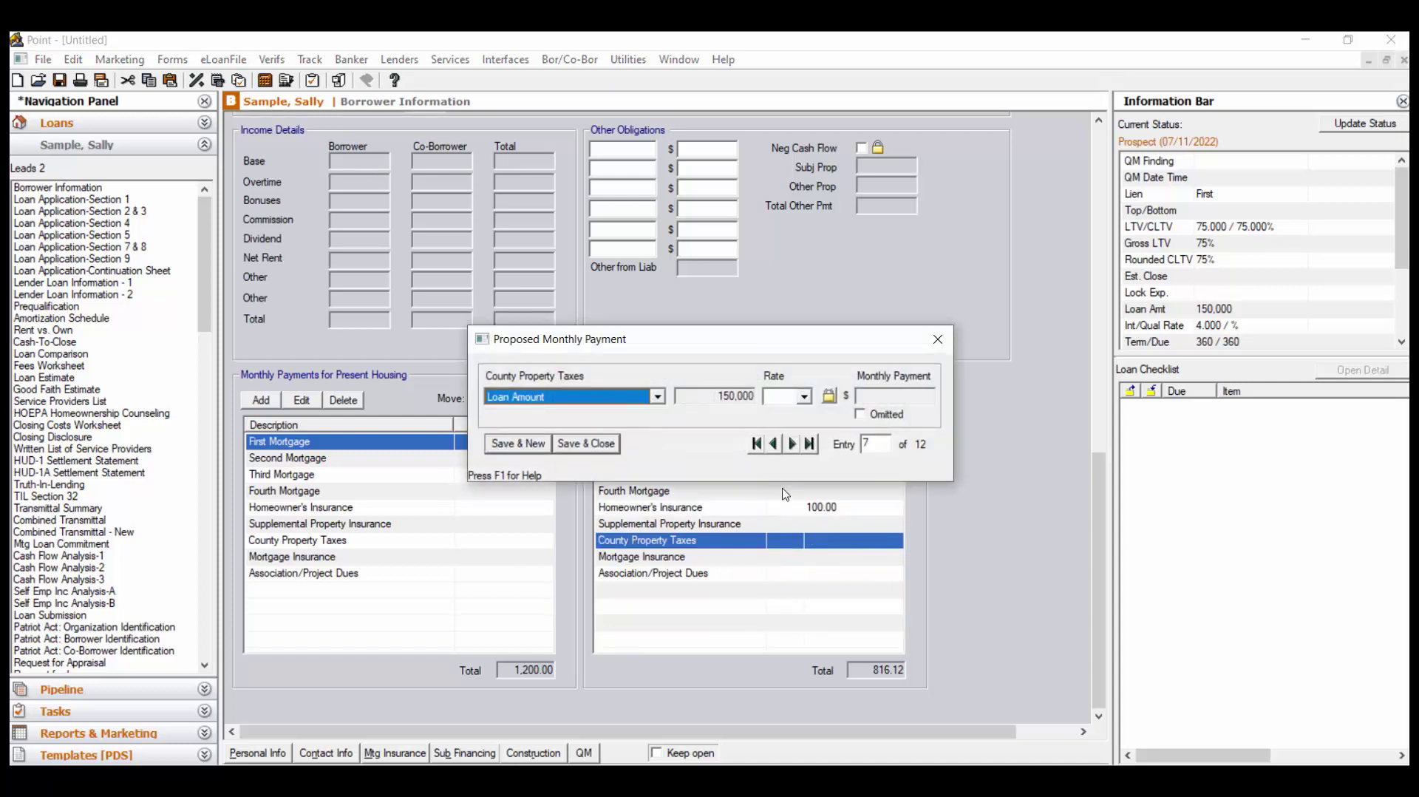
click(829, 397)
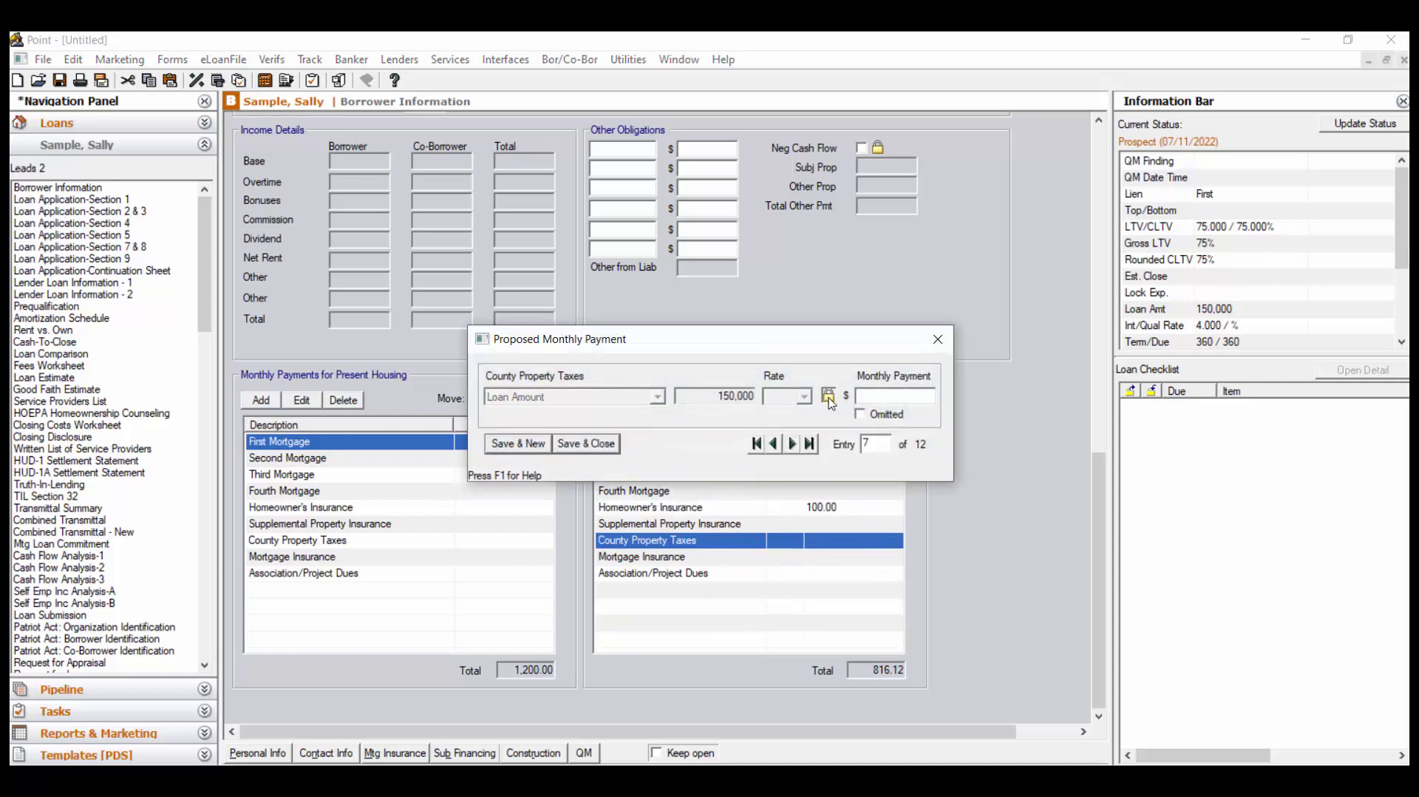
click(865, 397)
text(500)
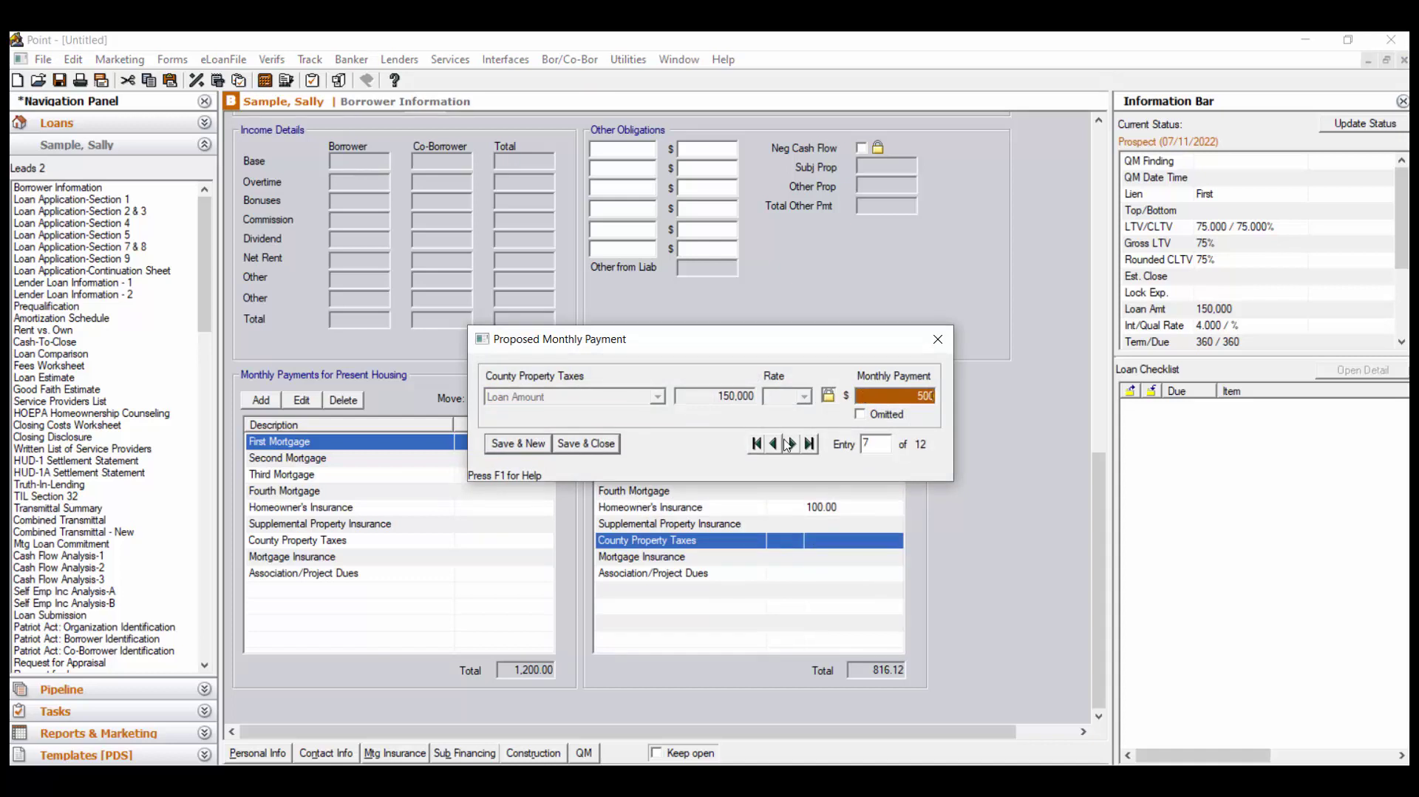
click(571, 445)
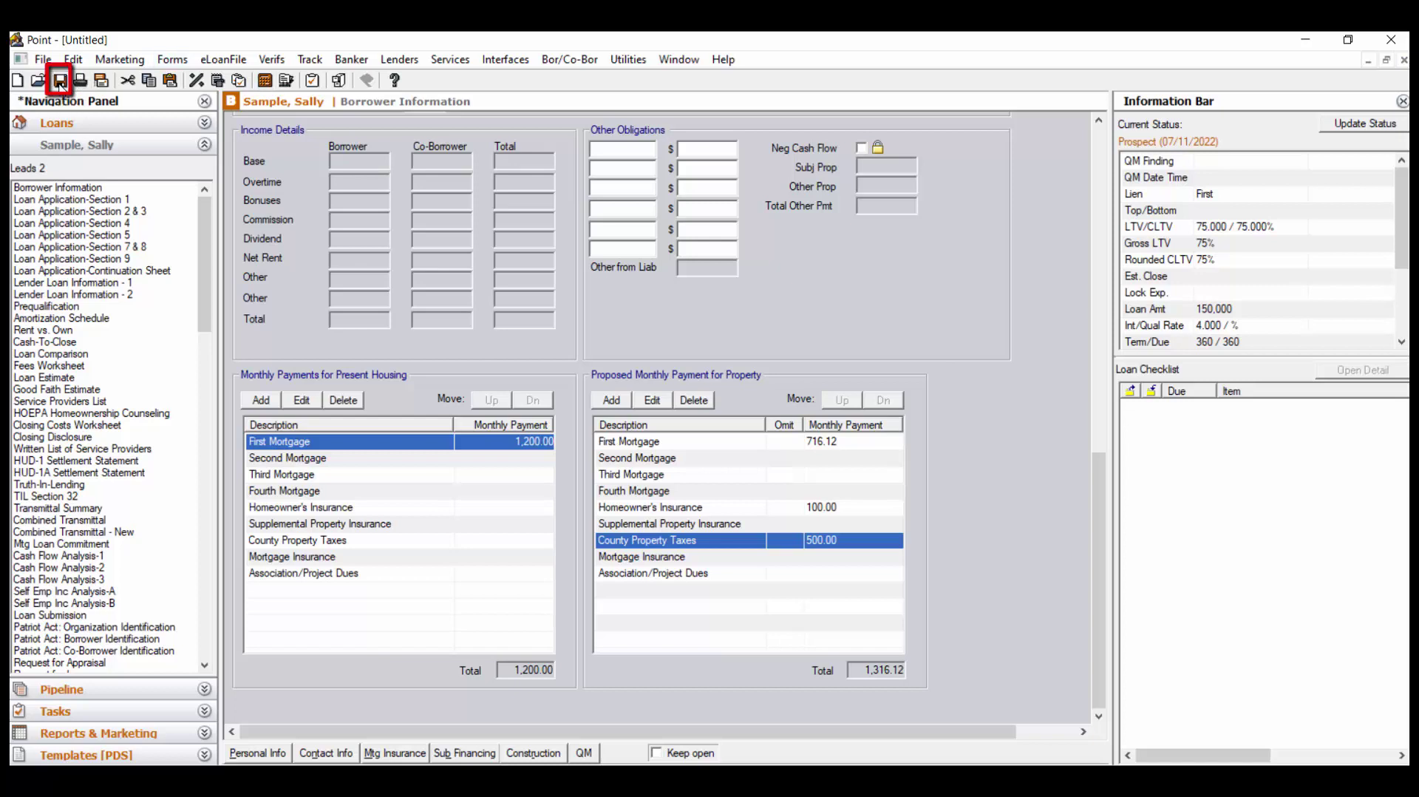
click(59, 81)
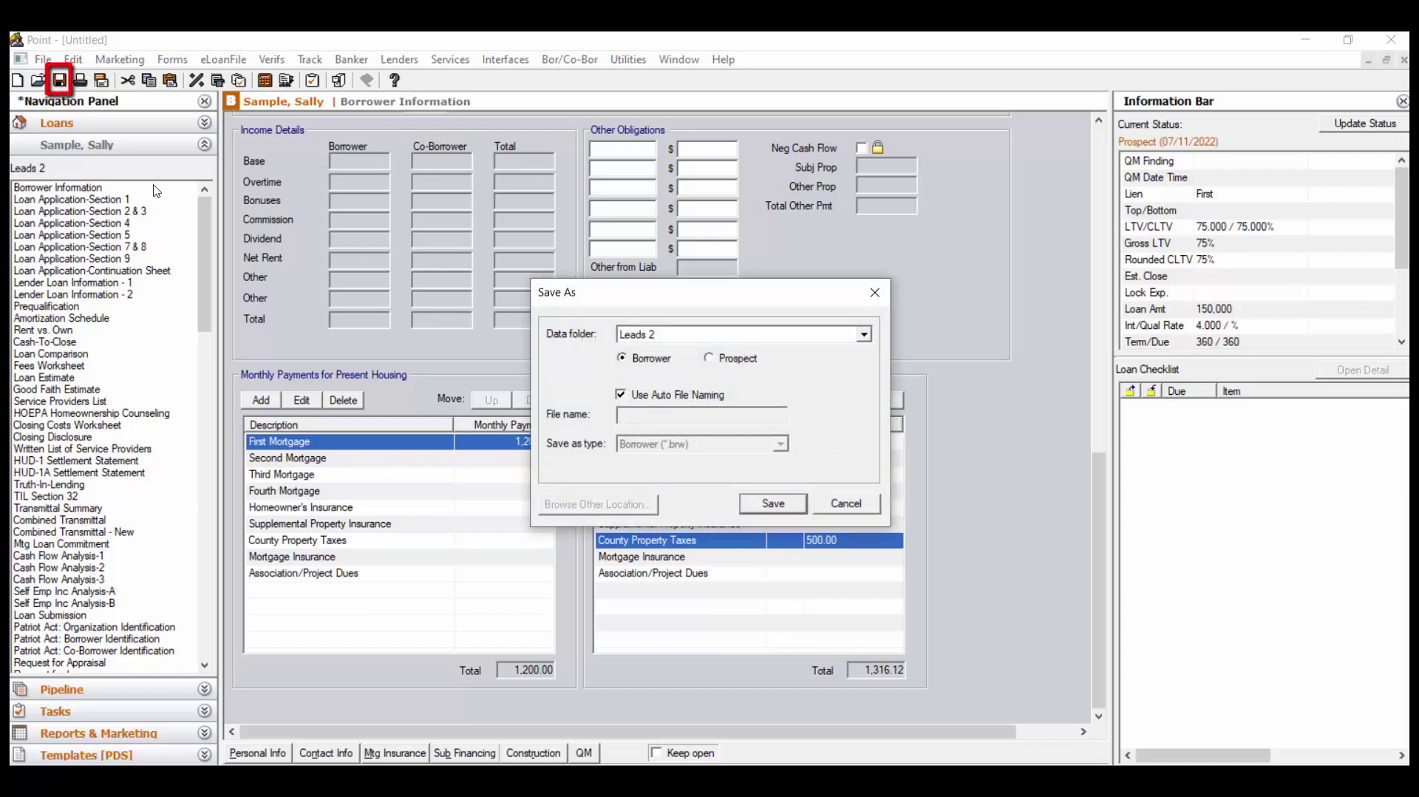
click(775, 507)
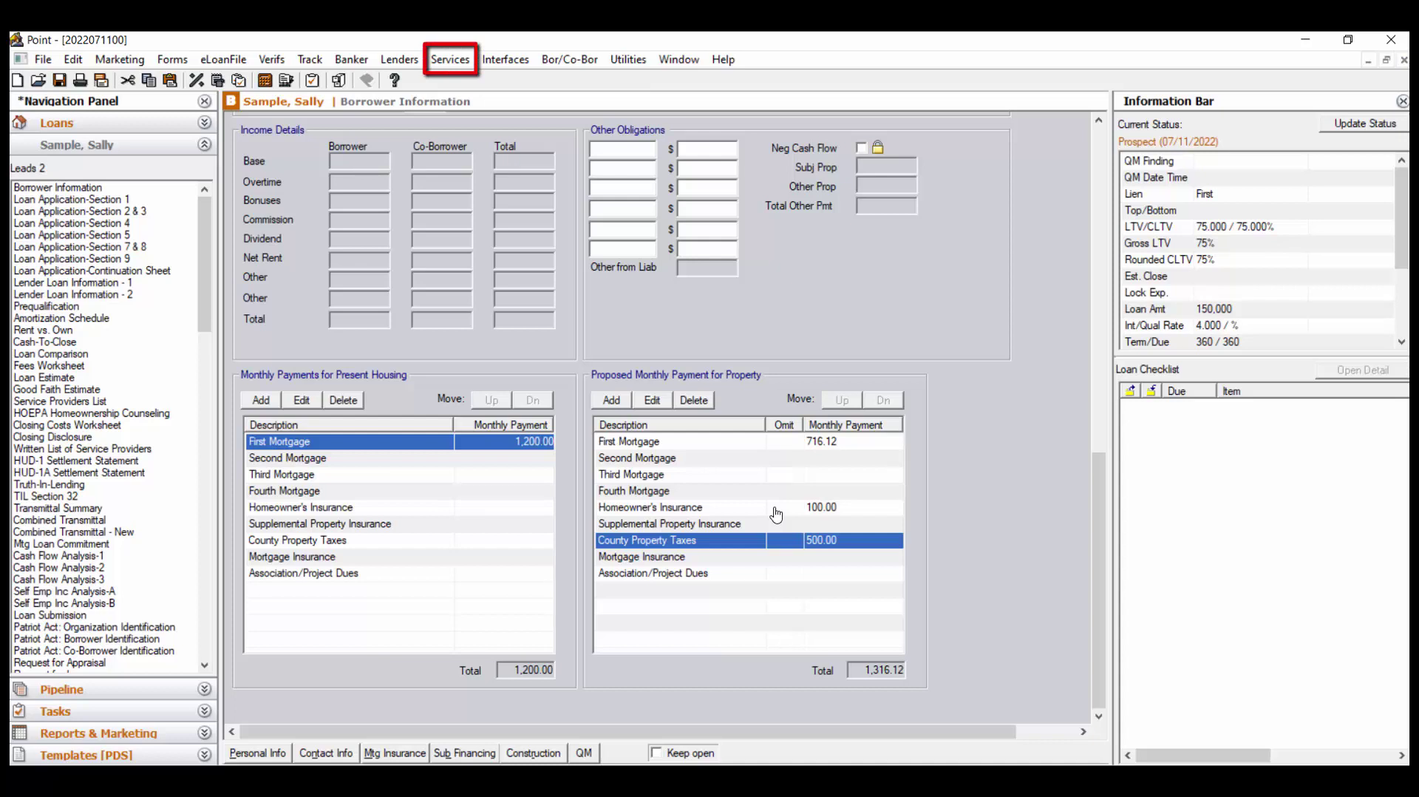
Order a new credit report from Calyx Test 2, logging in with the agency password
click(462, 64)
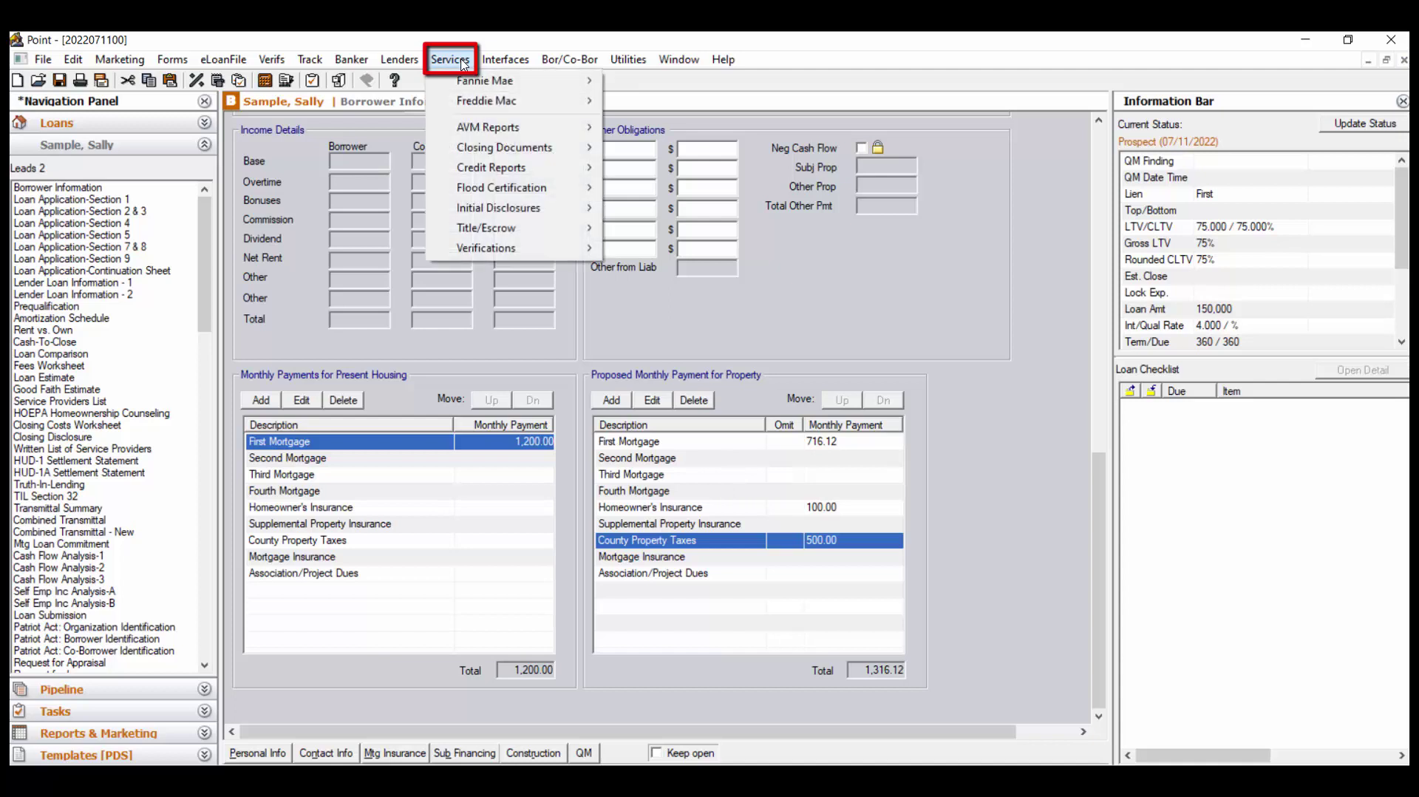
mouse_move(526, 168)
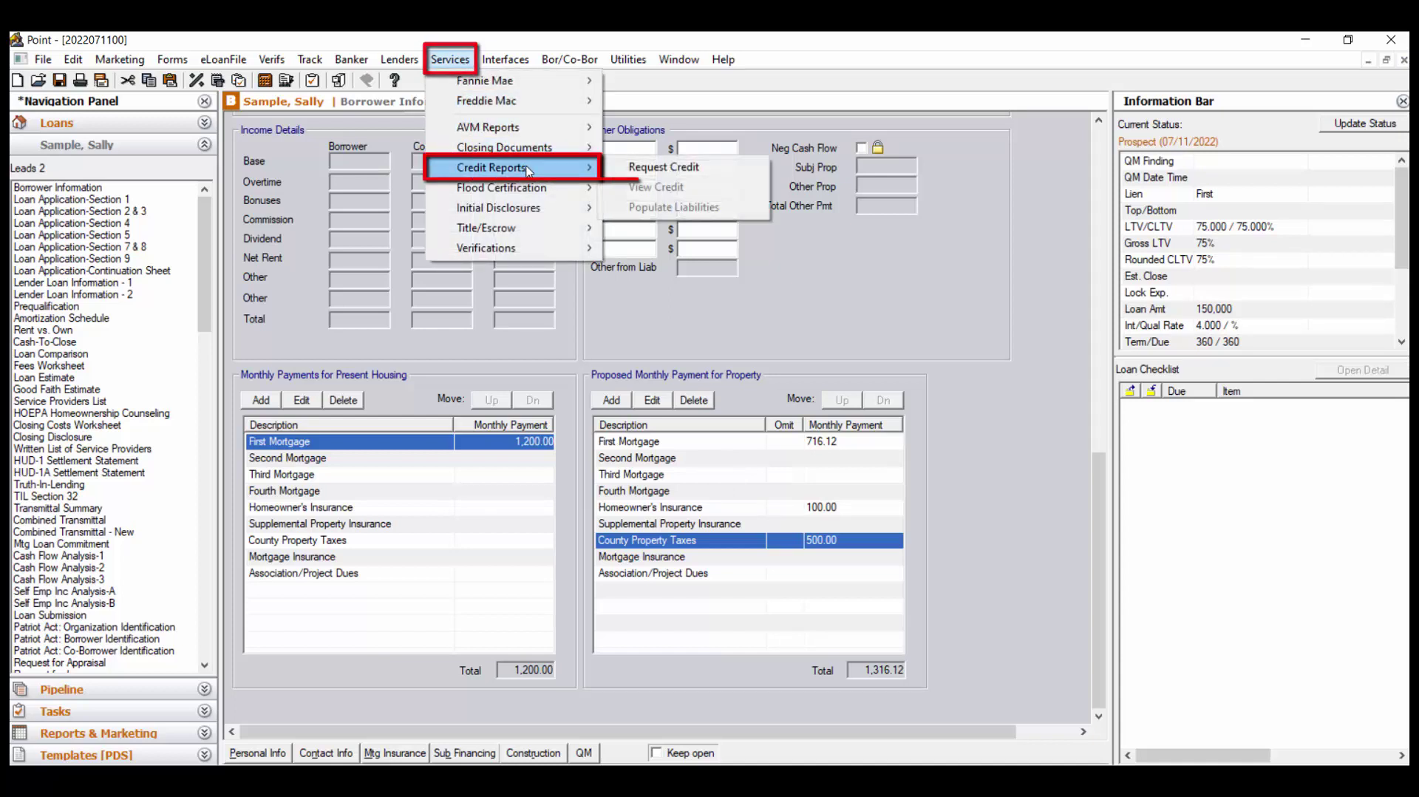
click(745, 172)
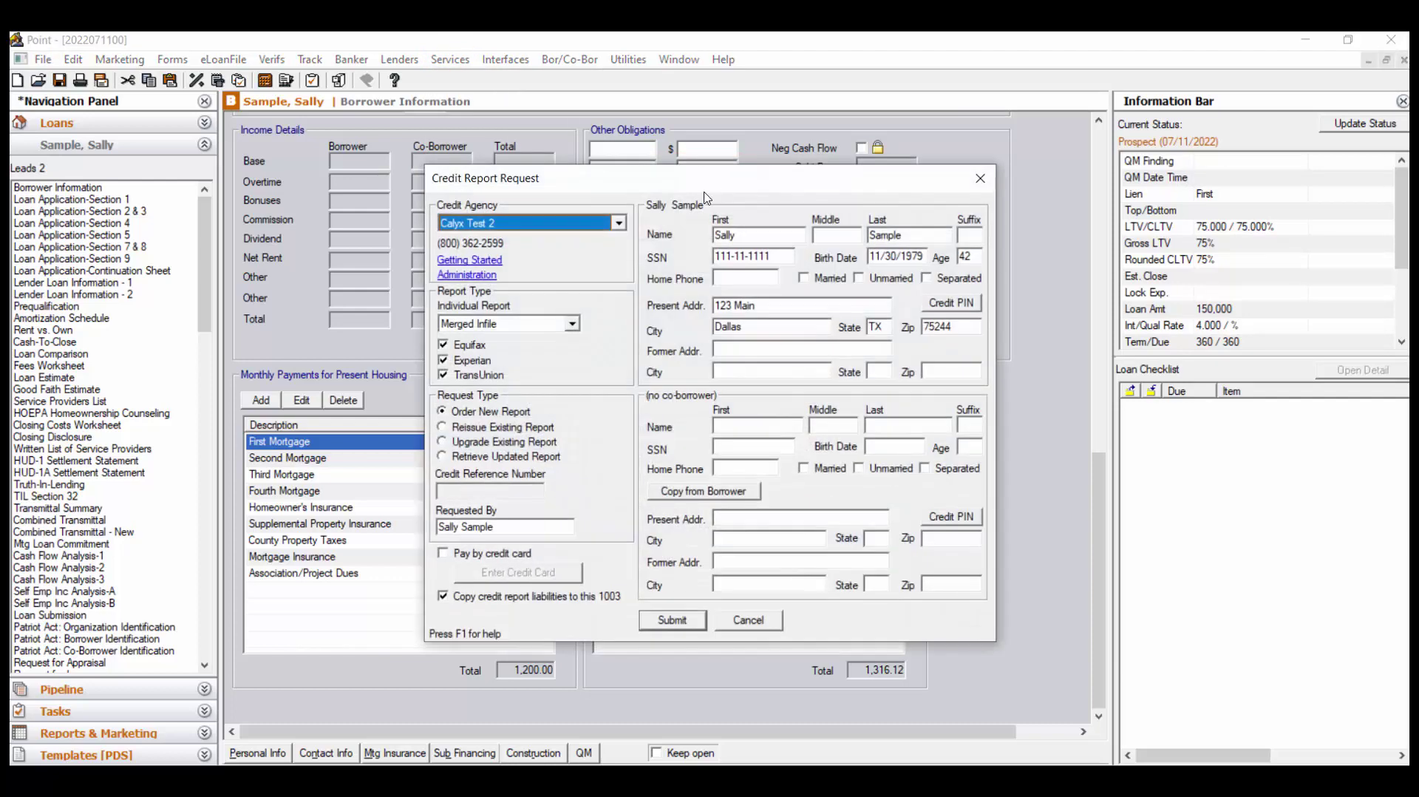
click(619, 223)
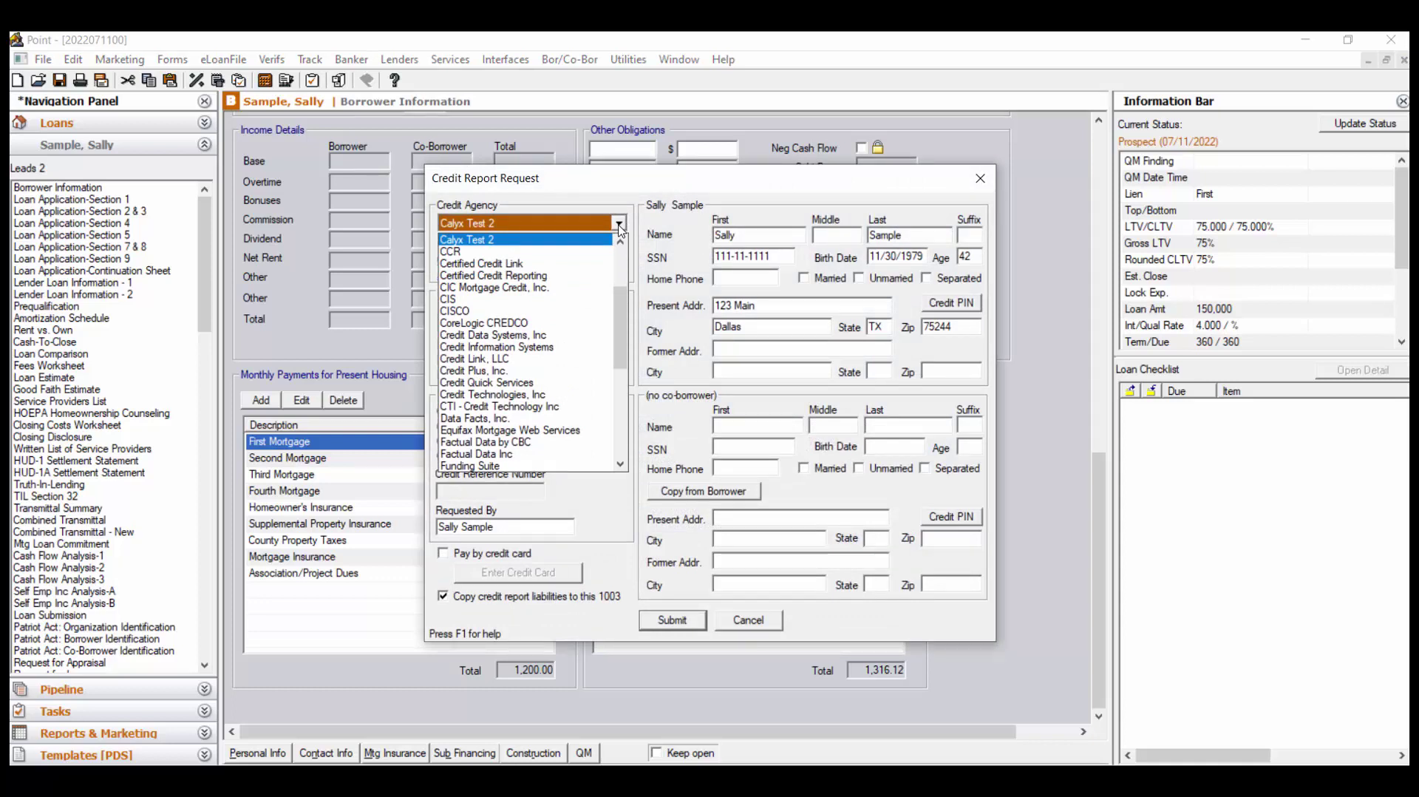
click(620, 225)
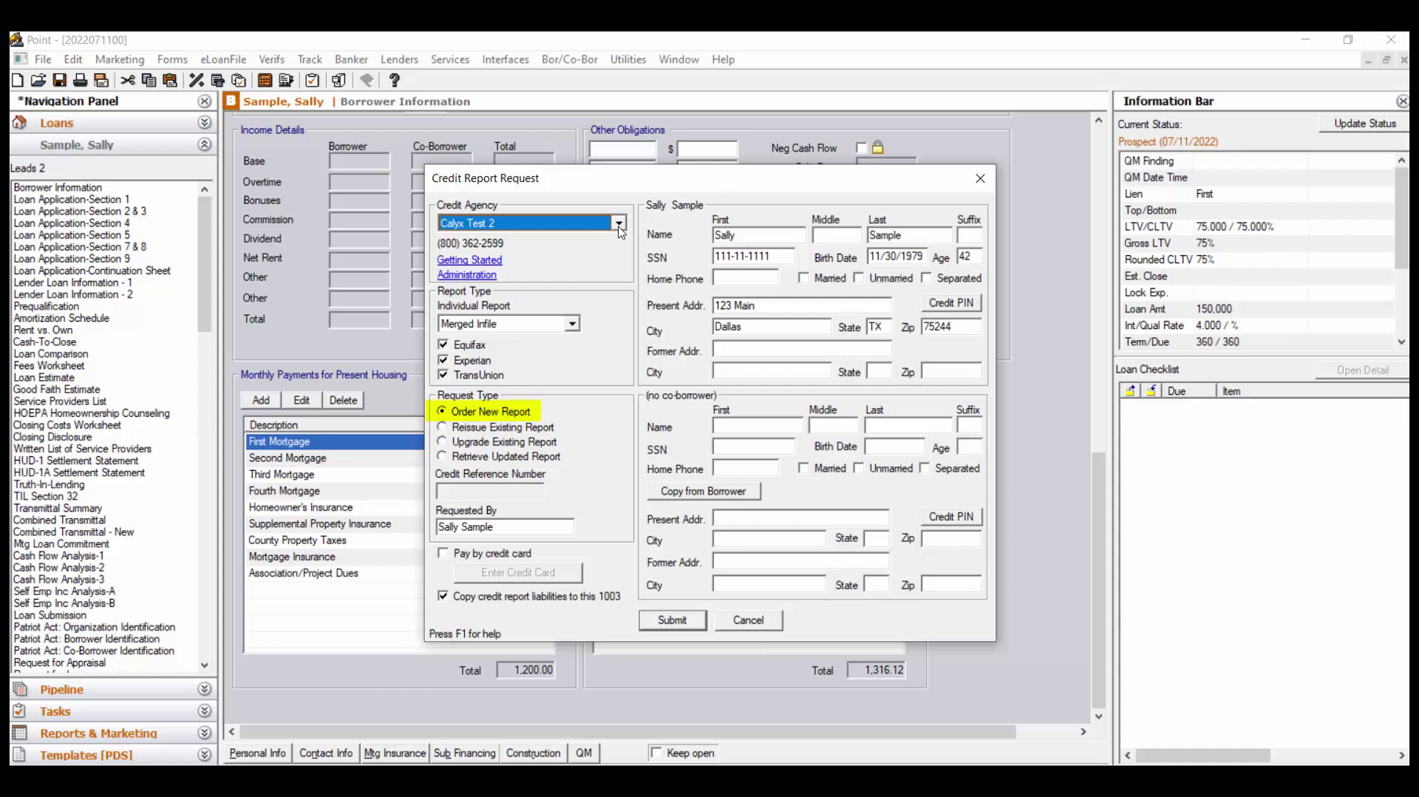
click(673, 619)
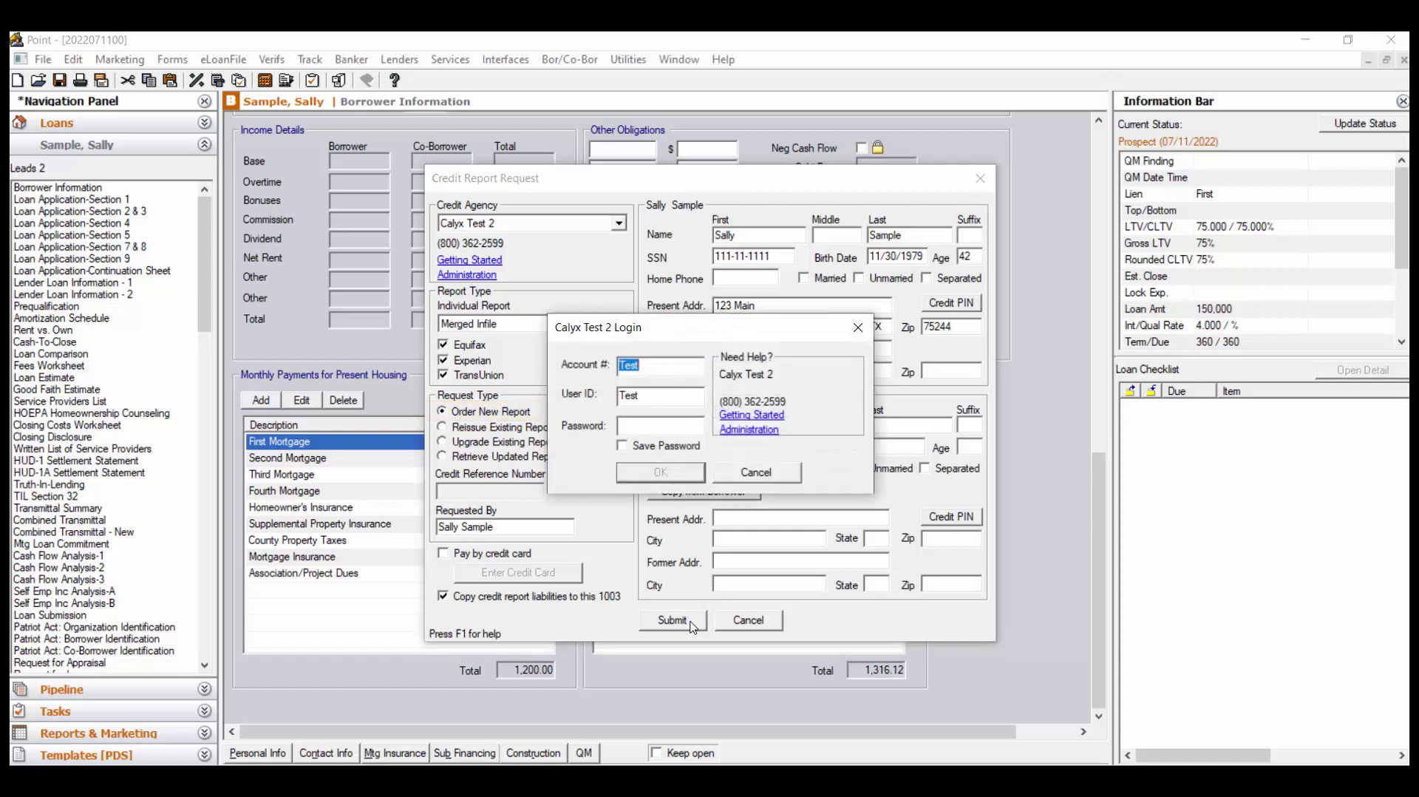
click(678, 429)
text(Test)
click(668, 478)
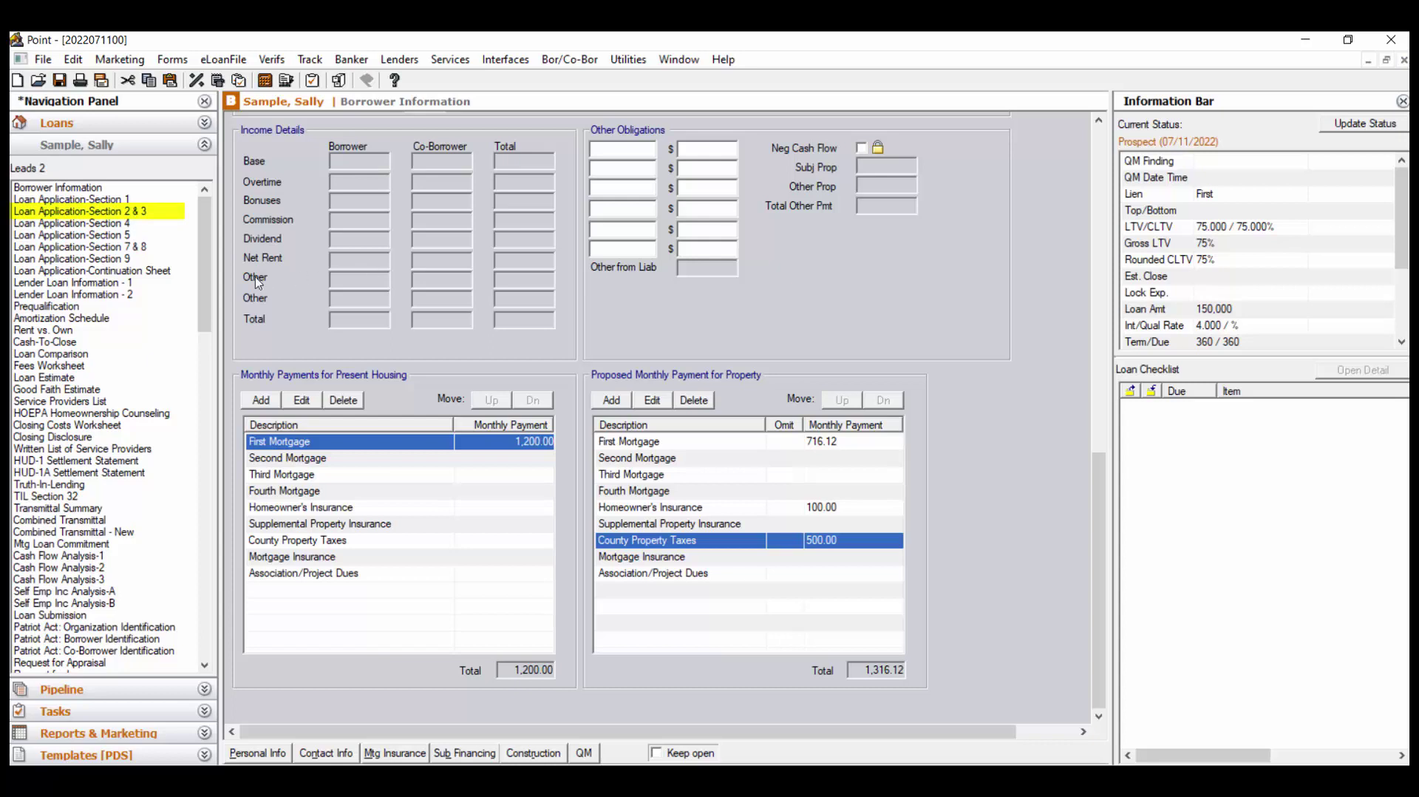
Open Loan Application Section 2 & 3 and scroll down to 2c Liabilities
click(135, 214)
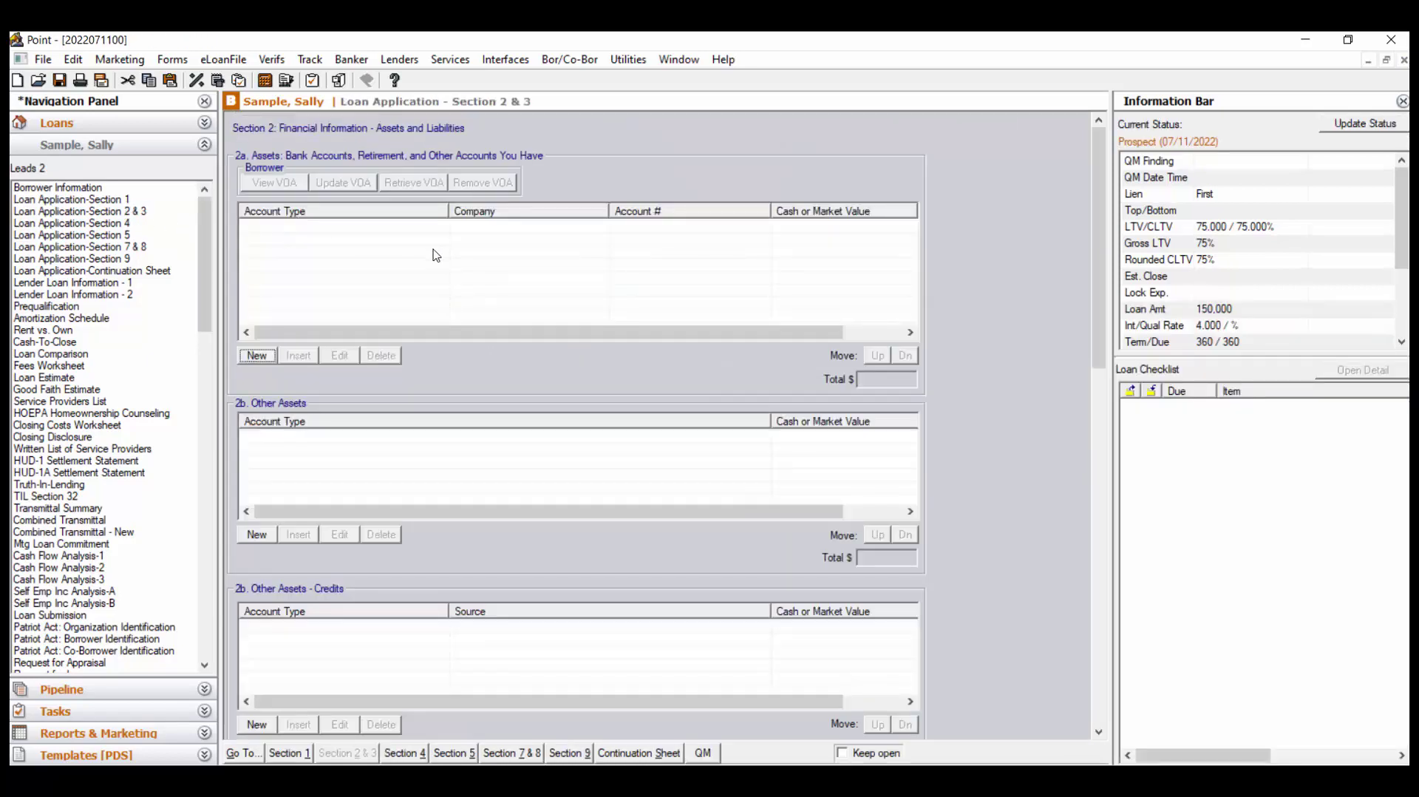
scroll(1031, 408, down, 5)
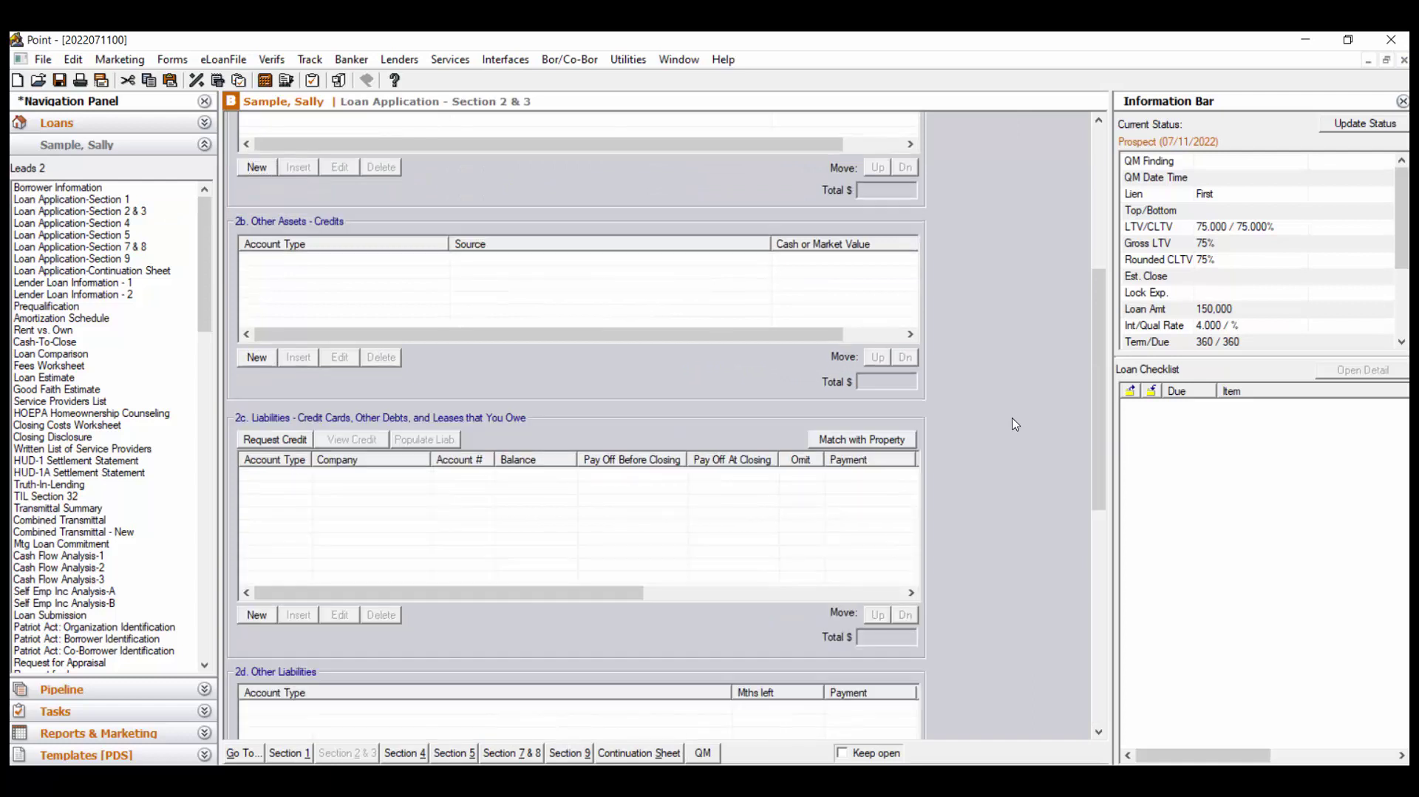
scroll(1017, 421, down, 3)
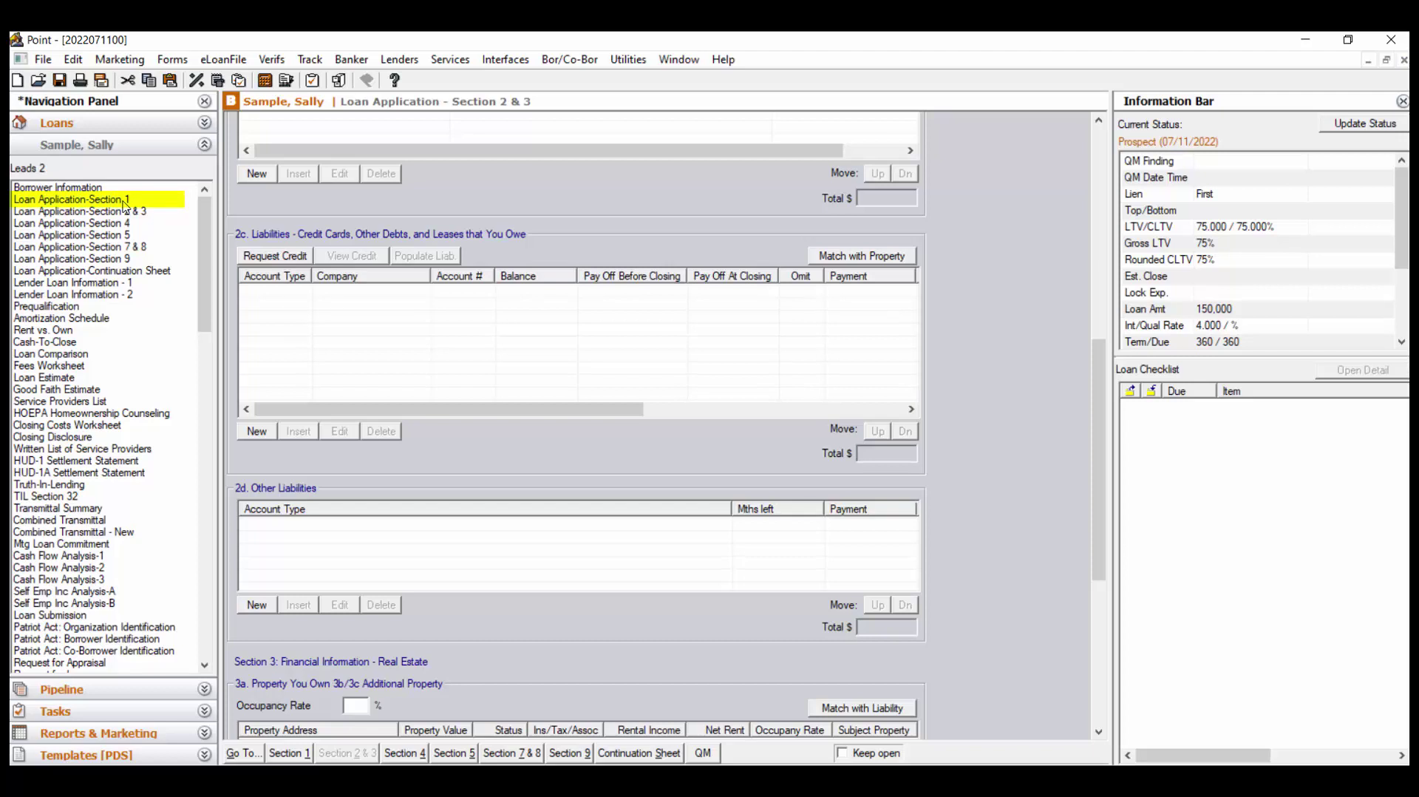
In Section 1, mark the borrower Unmarried and answer Yes in the Unmarried Addendum
click(126, 203)
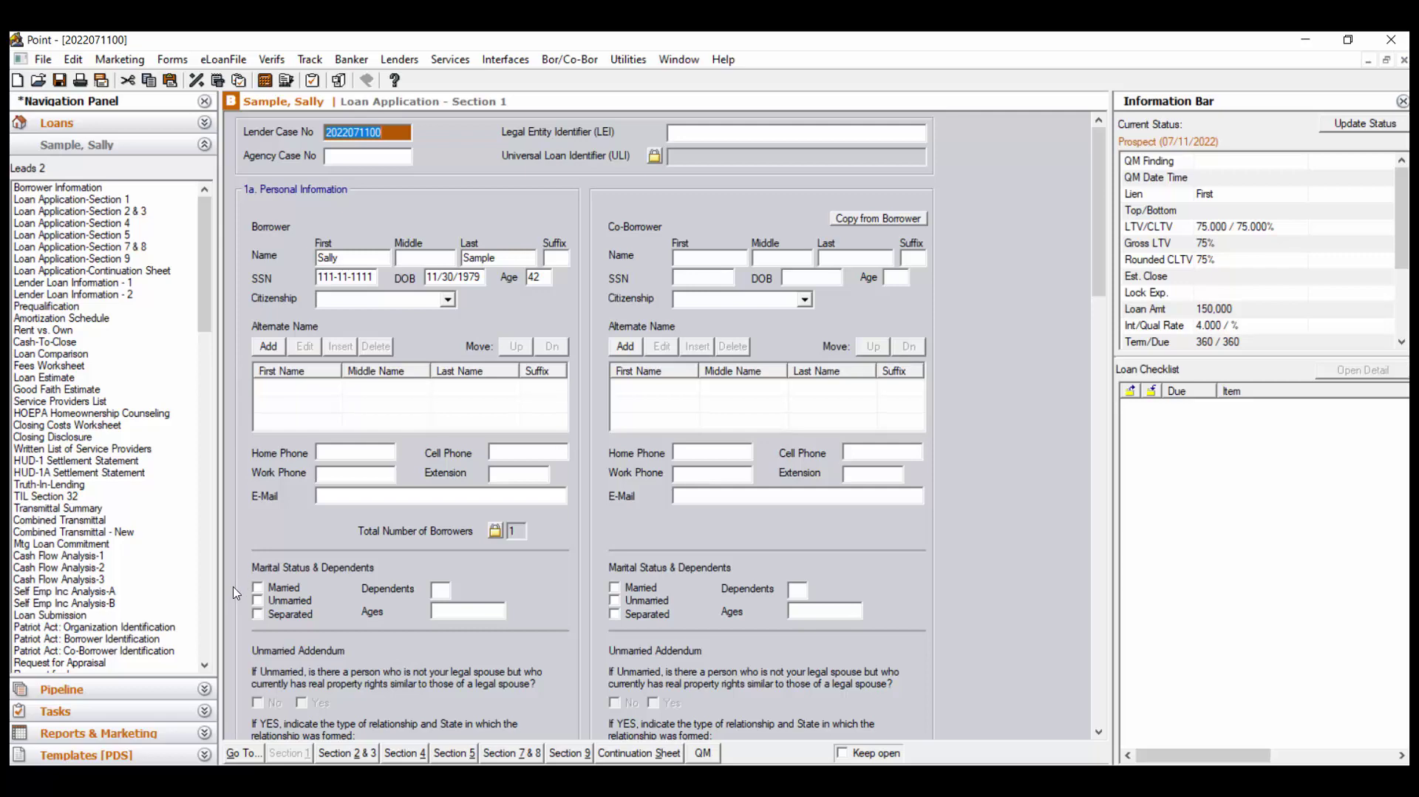
scroll(235, 591, down, 5)
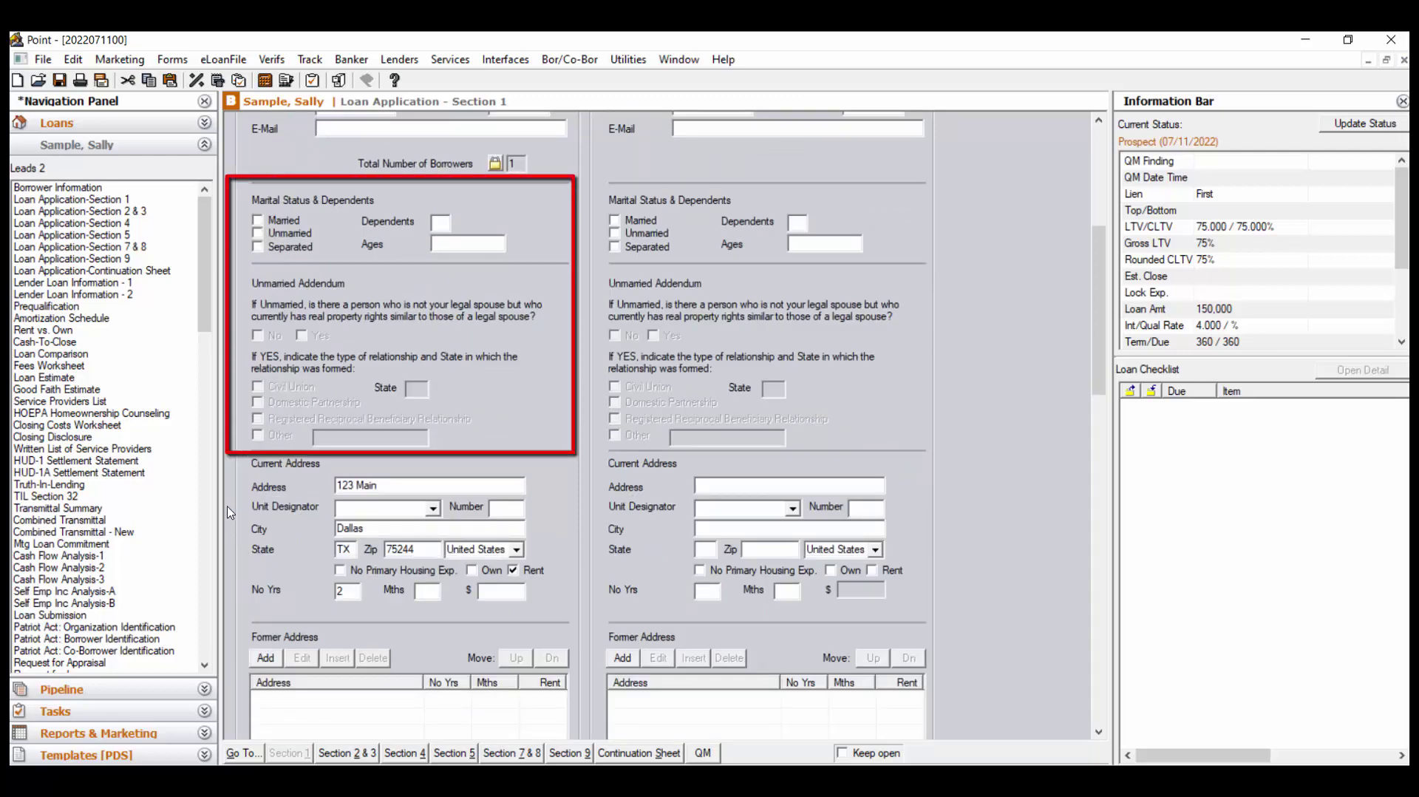
click(258, 235)
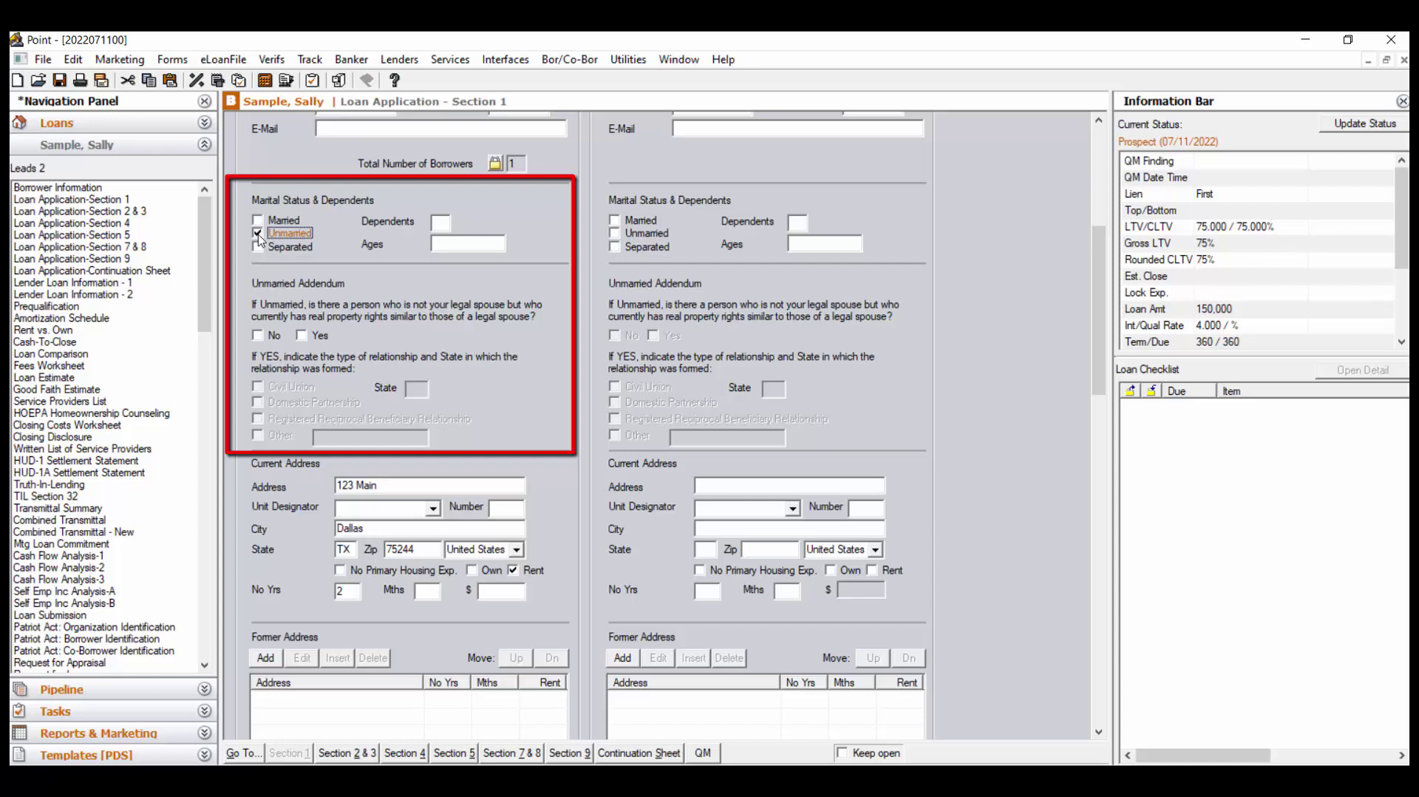
click(301, 335)
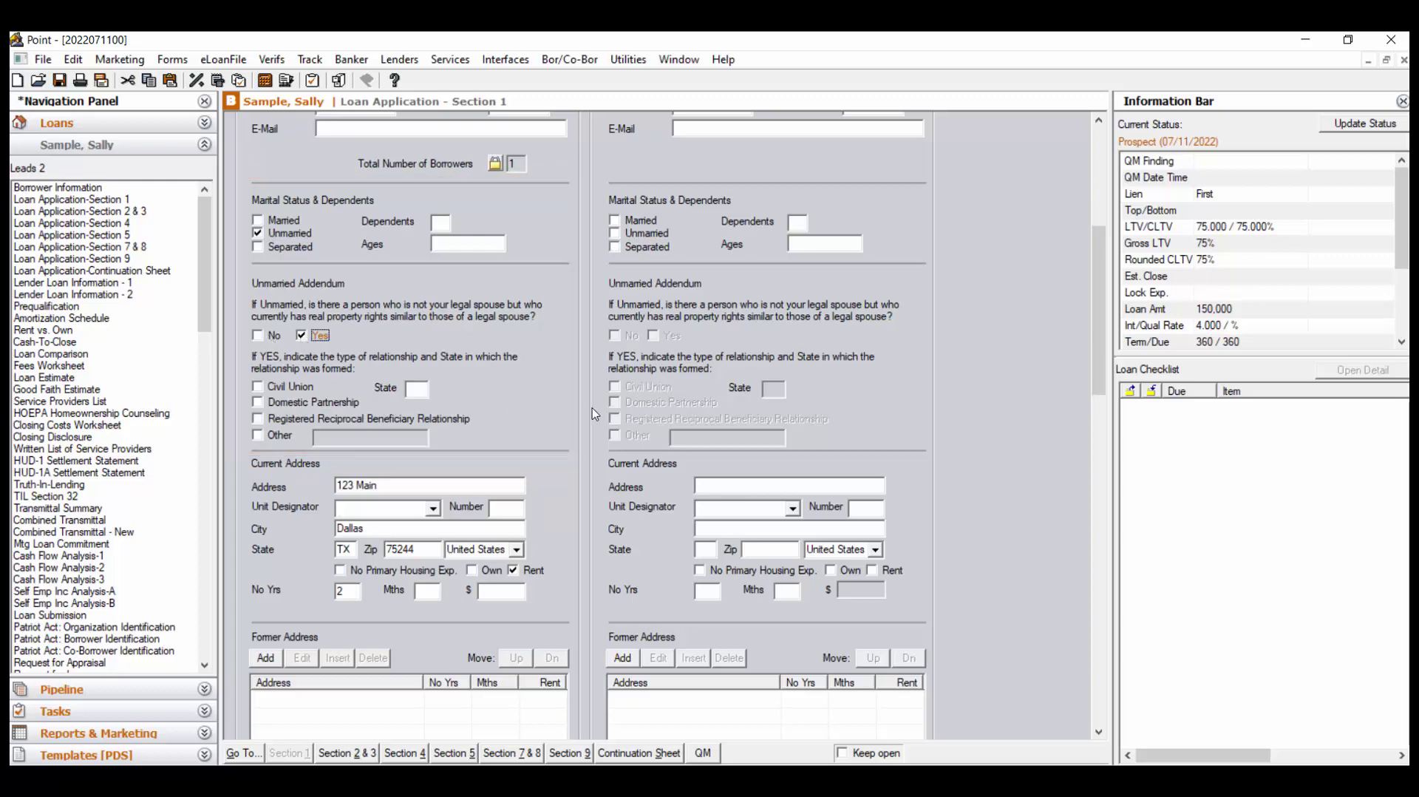
scroll(595, 413, down, 3)
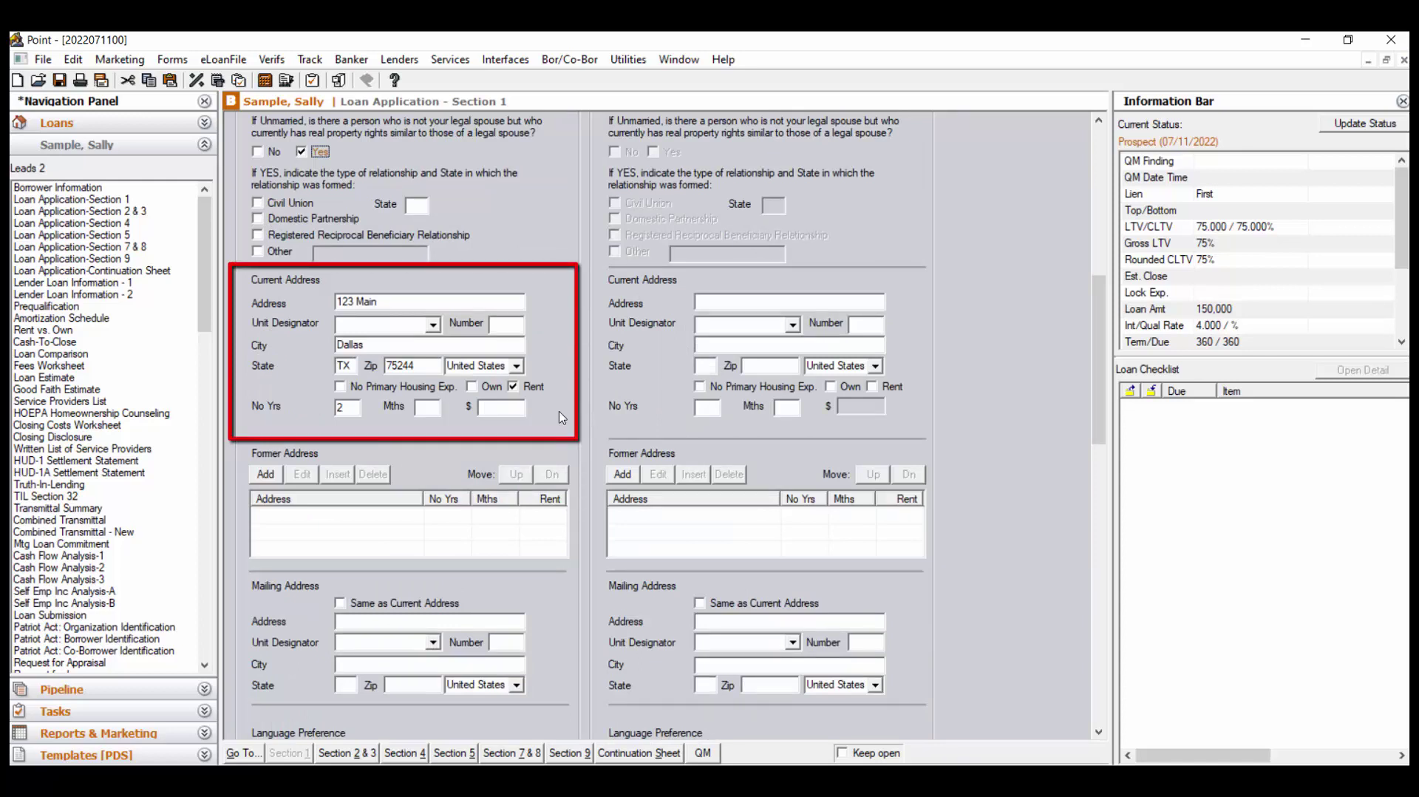
Enter 1000 as the monthly rent for the current address
click(495, 409)
text(1000)
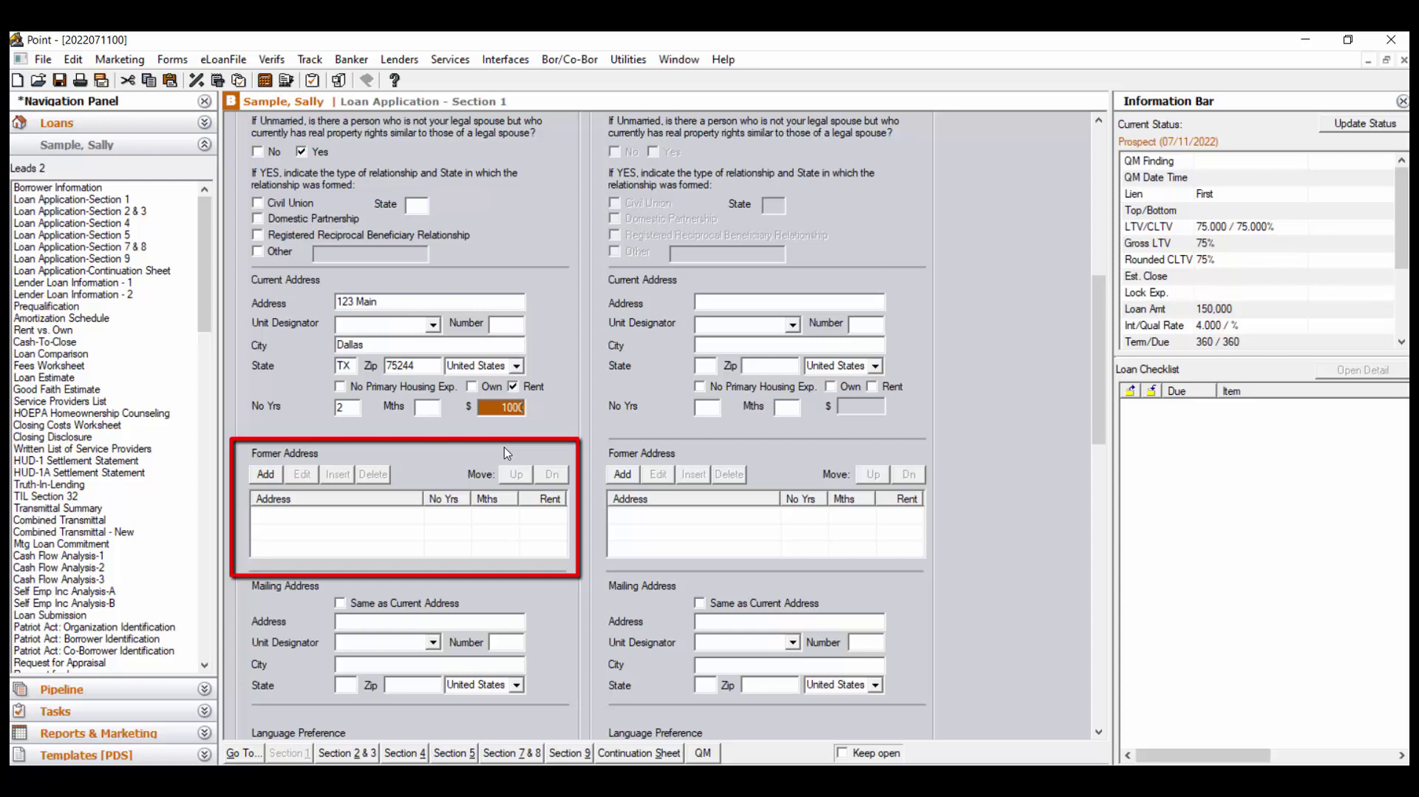
click(264, 475)
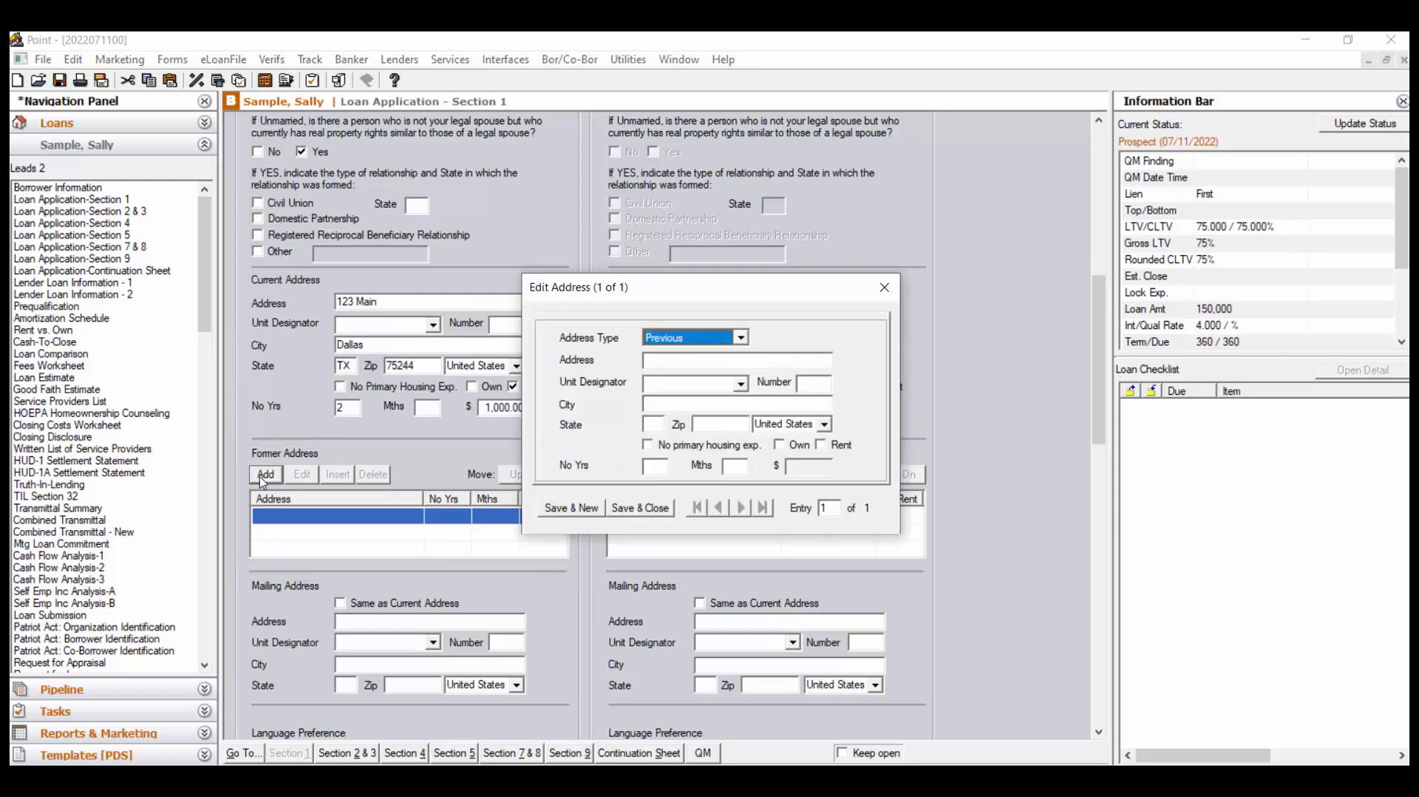
click(887, 287)
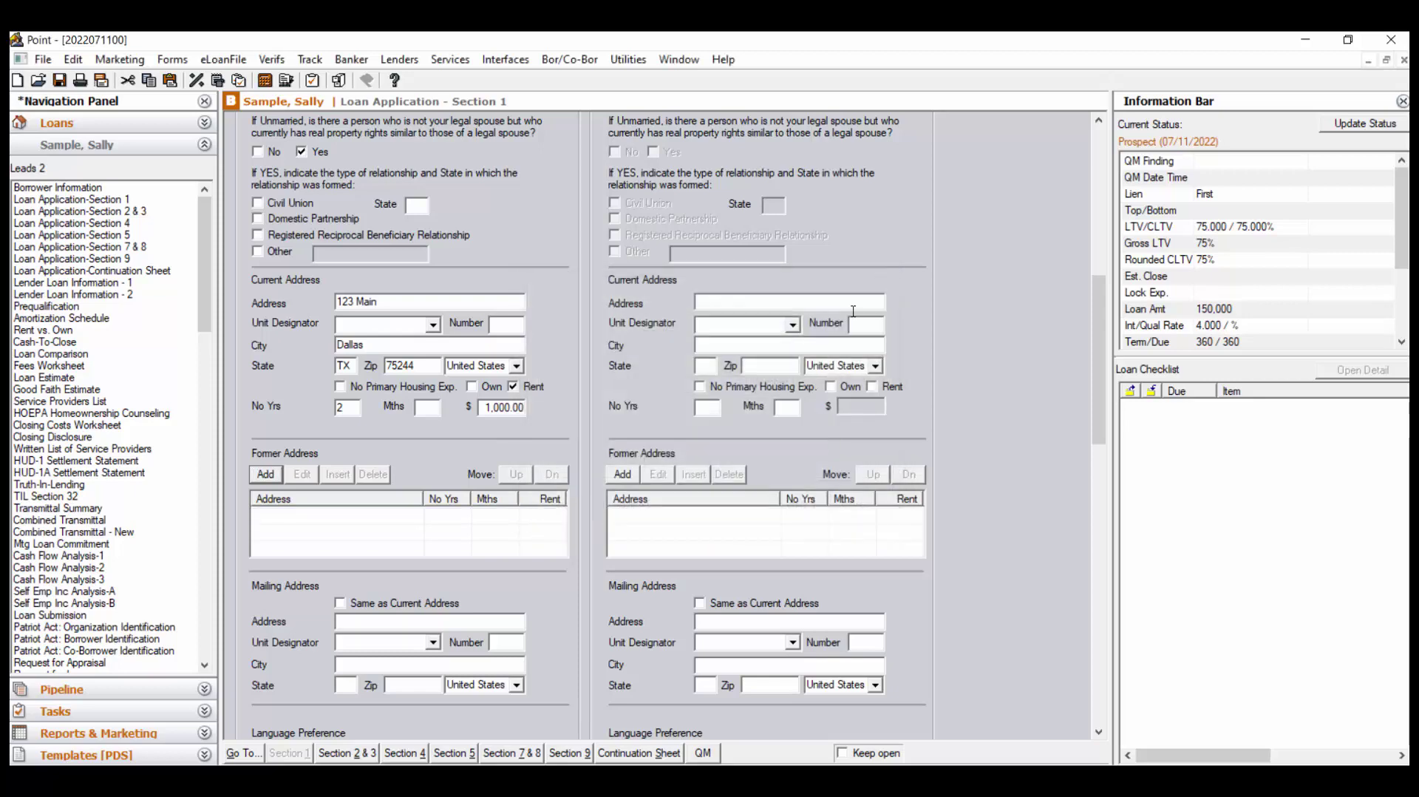
scroll(574, 570, down, 3)
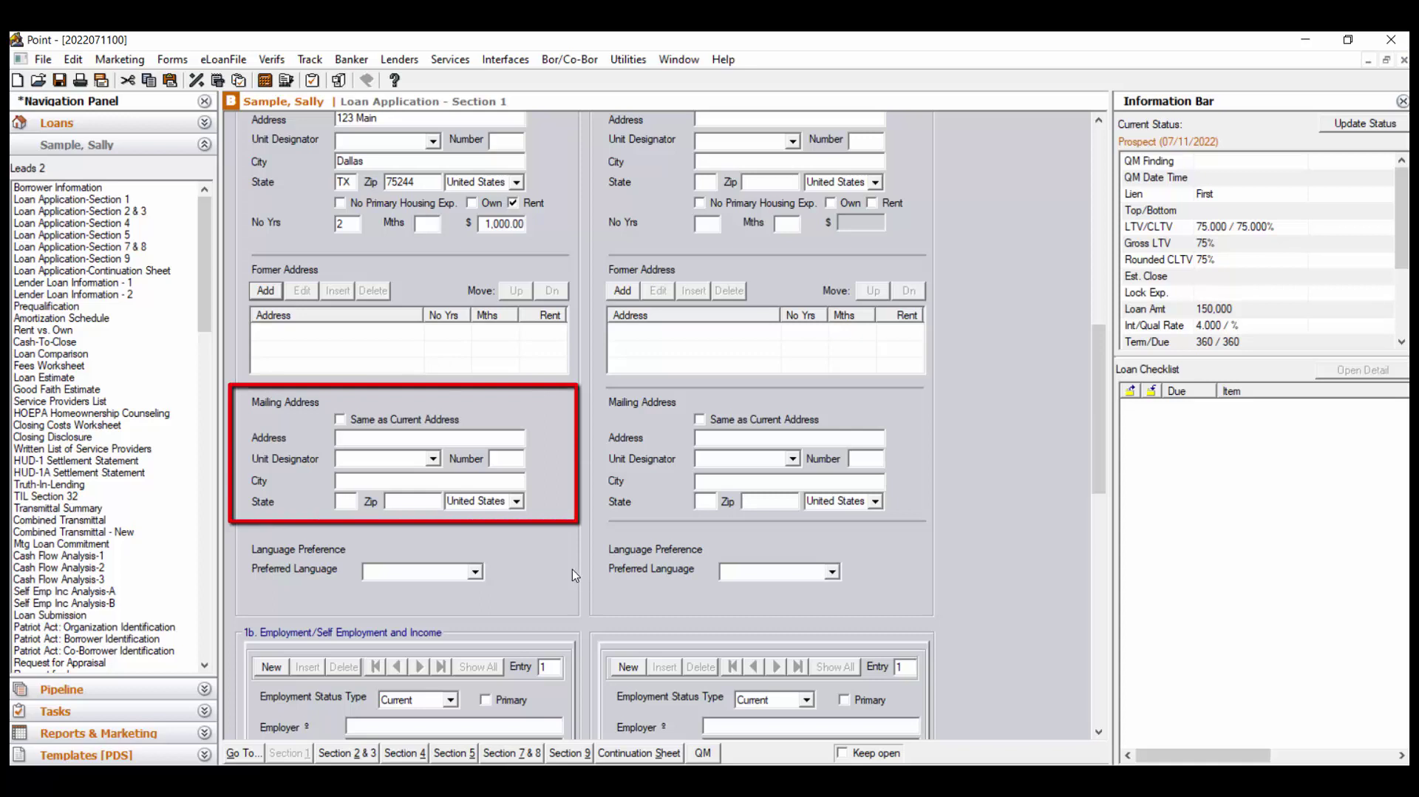
Set the mailing address to Same as Current Address and the preferred language to English
click(340, 420)
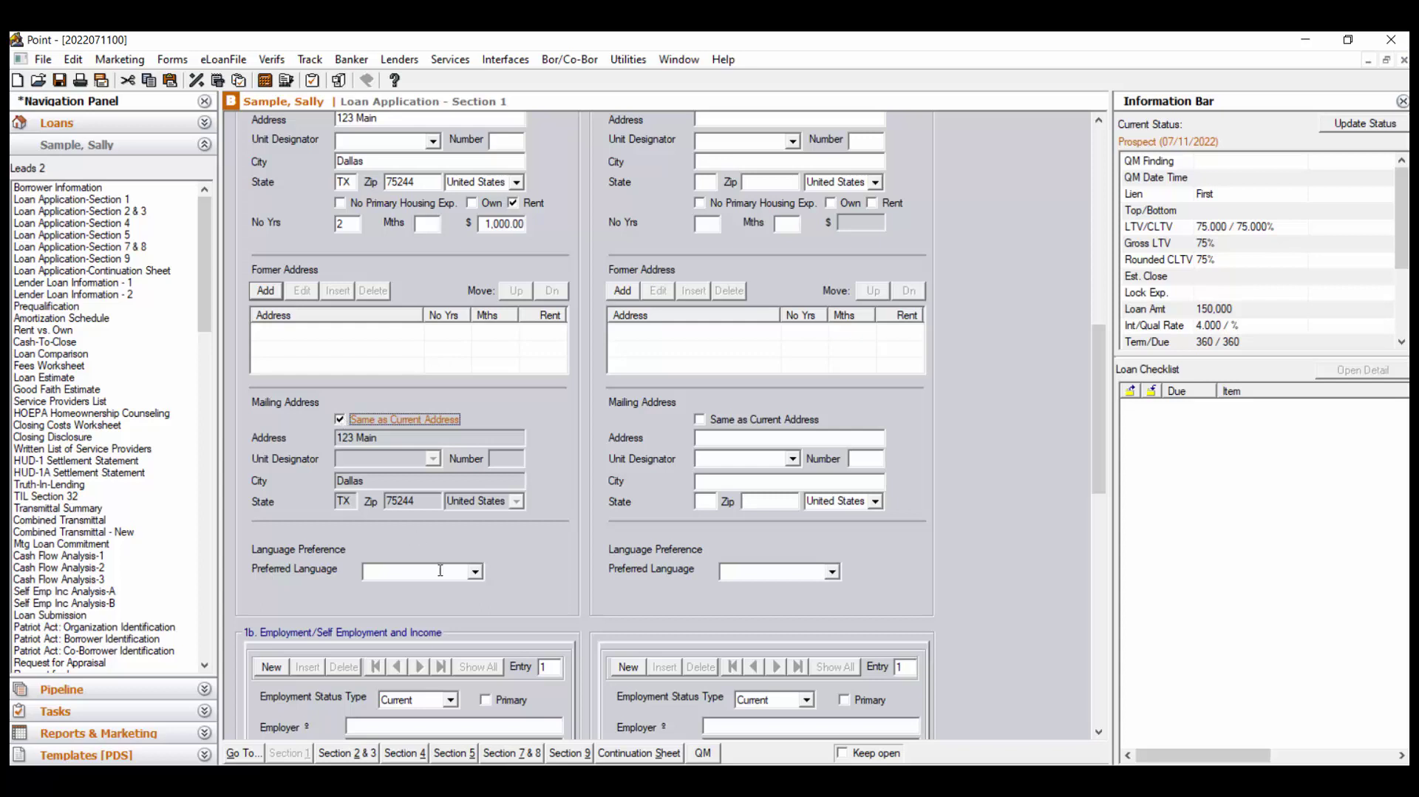
click(476, 572)
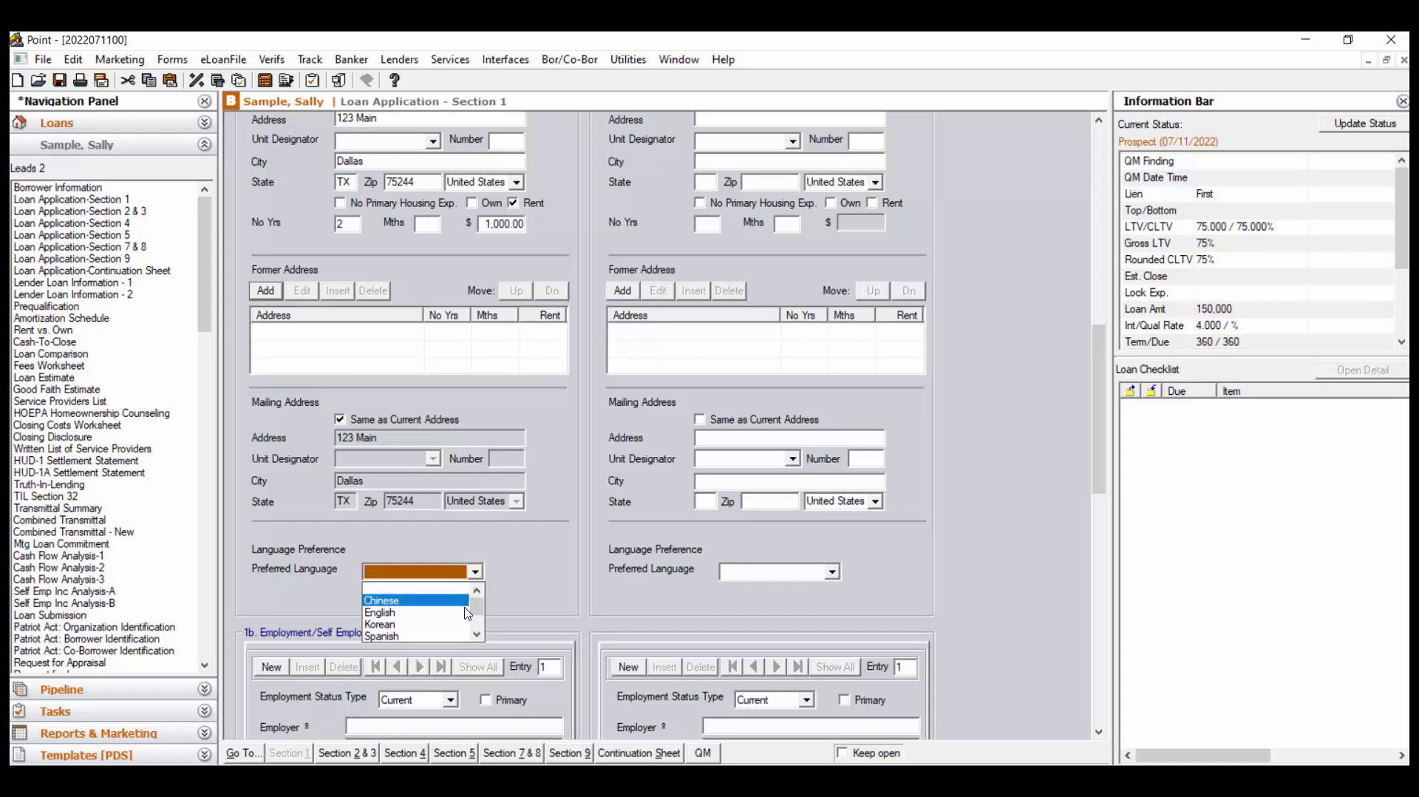
click(466, 612)
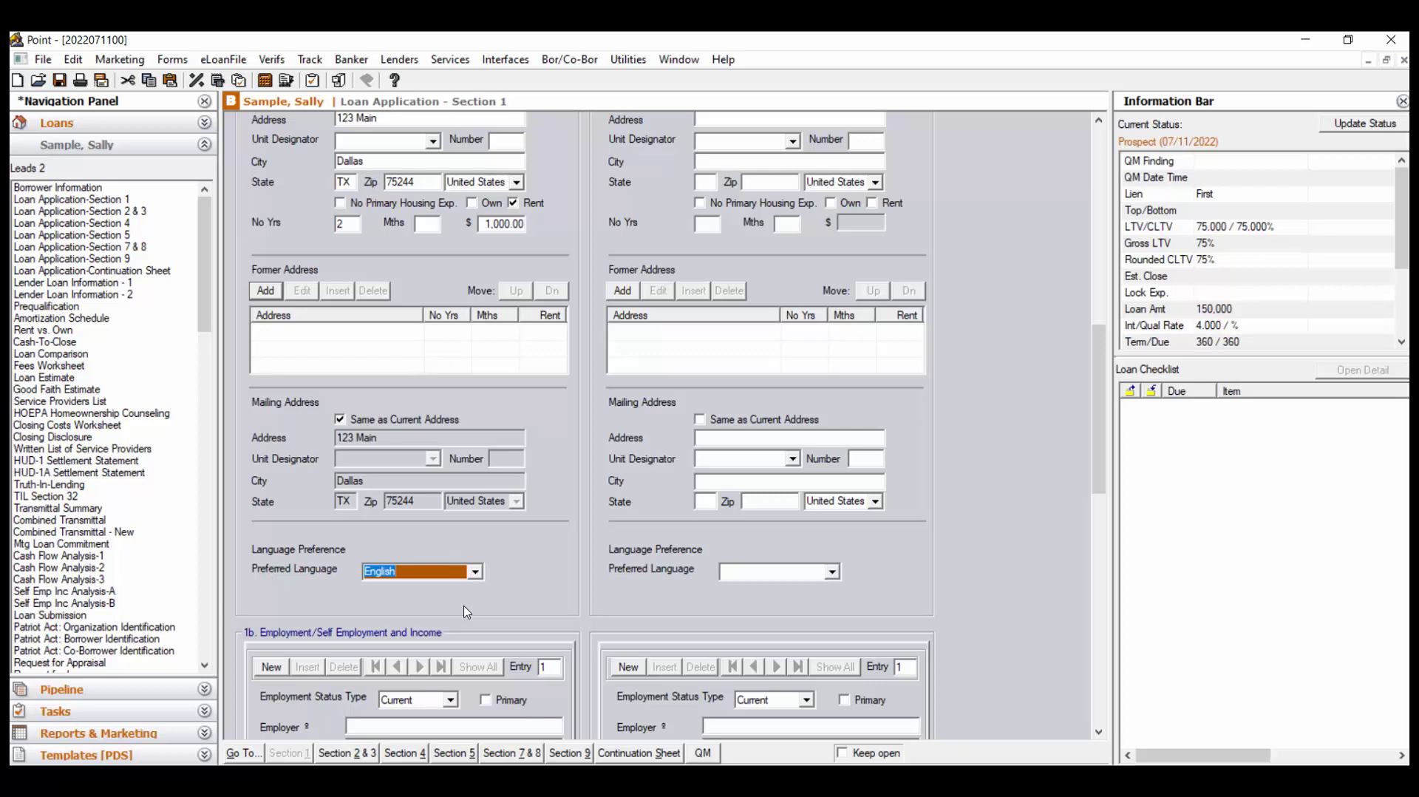
Enter current employer Job at 12 Main, Dallas, TX 75244, and mark it primary
scroll(580, 588, down, 5)
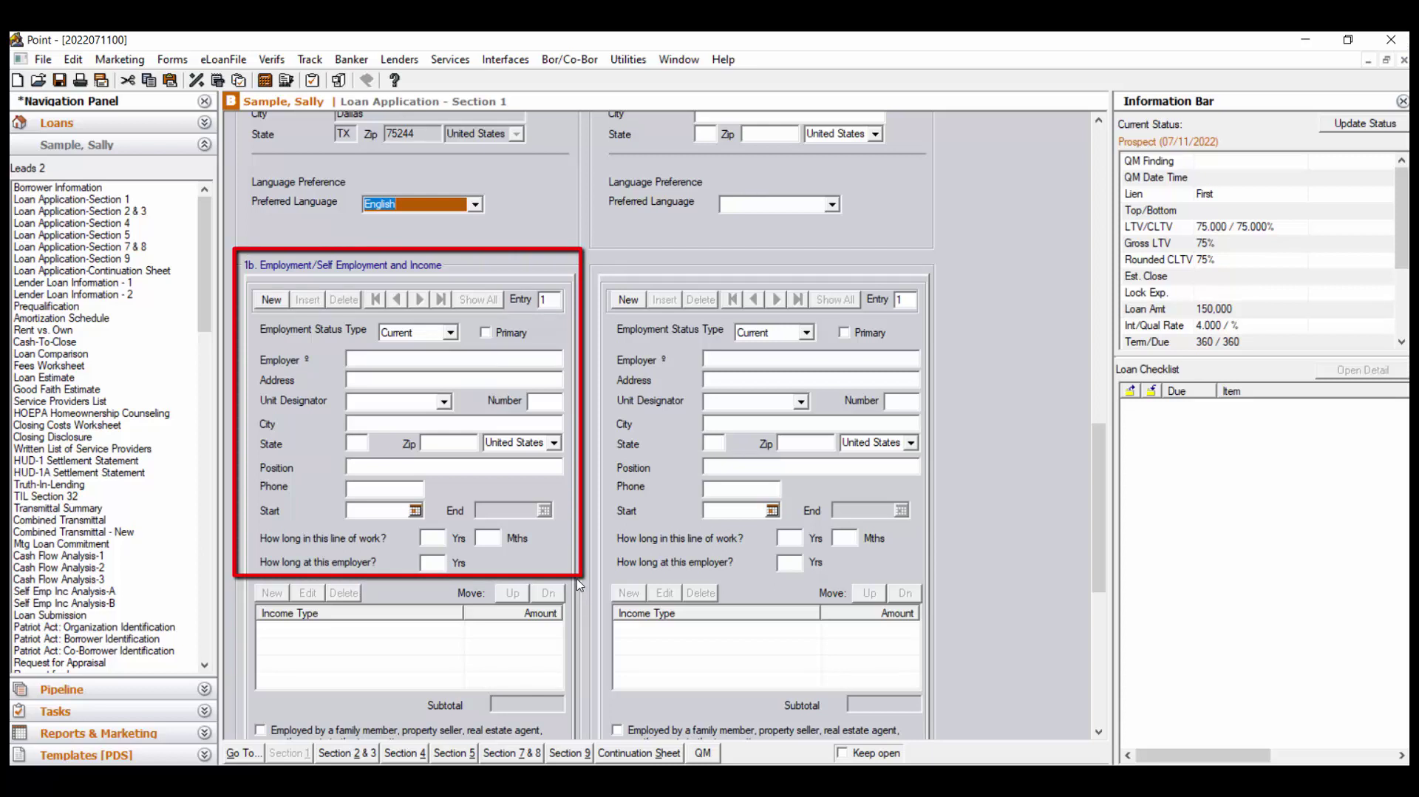
click(367, 360)
text(Job)
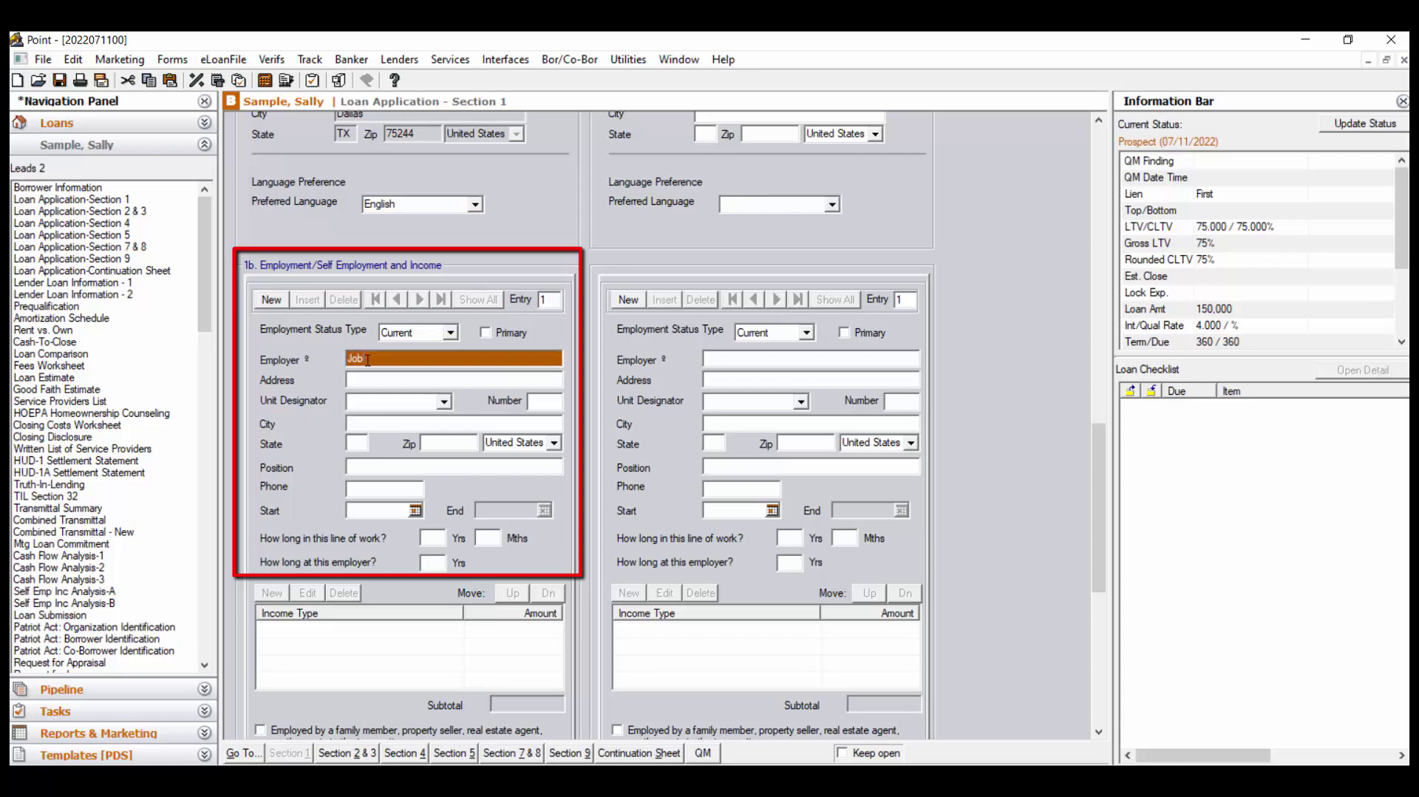
click(382, 375)
text(12)
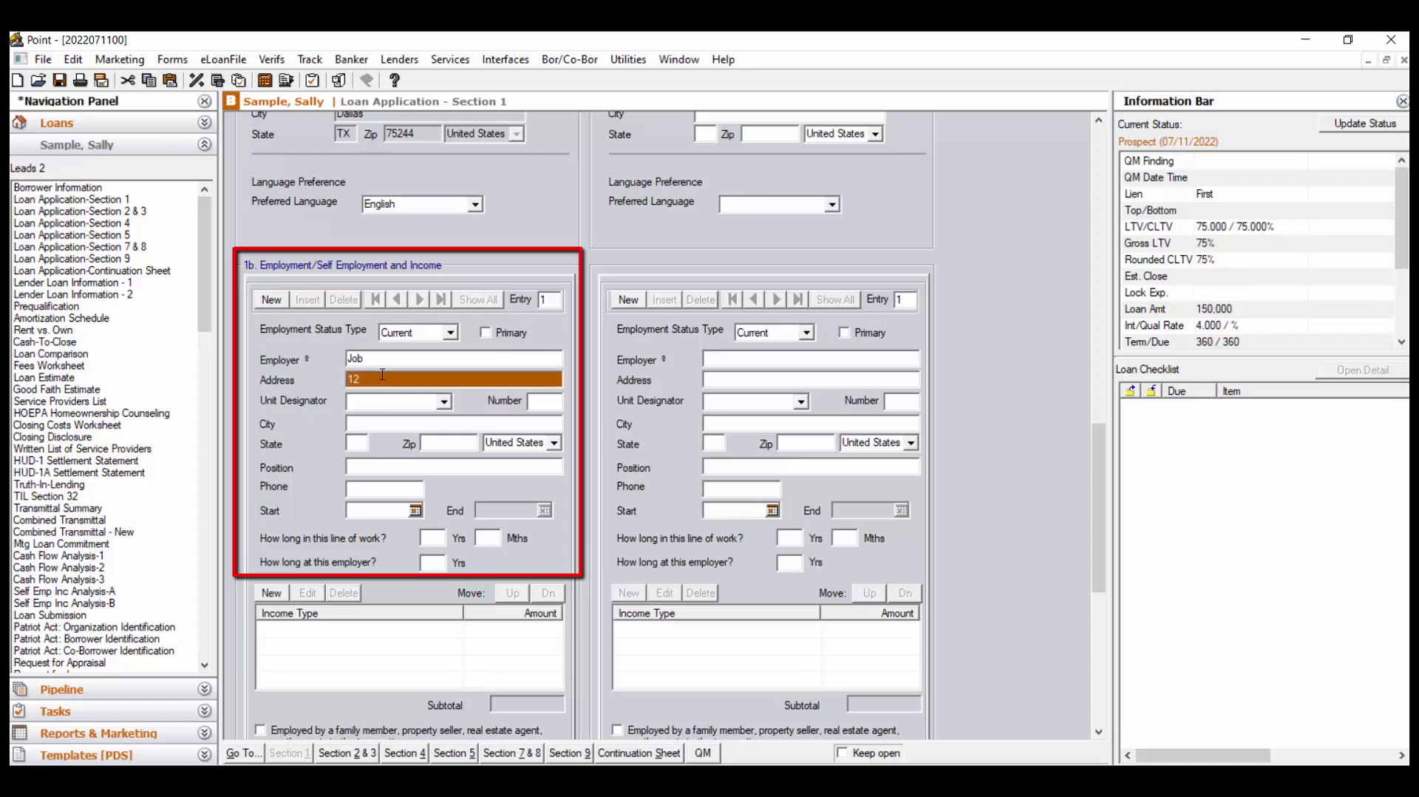
text( Main)
key(Tab)
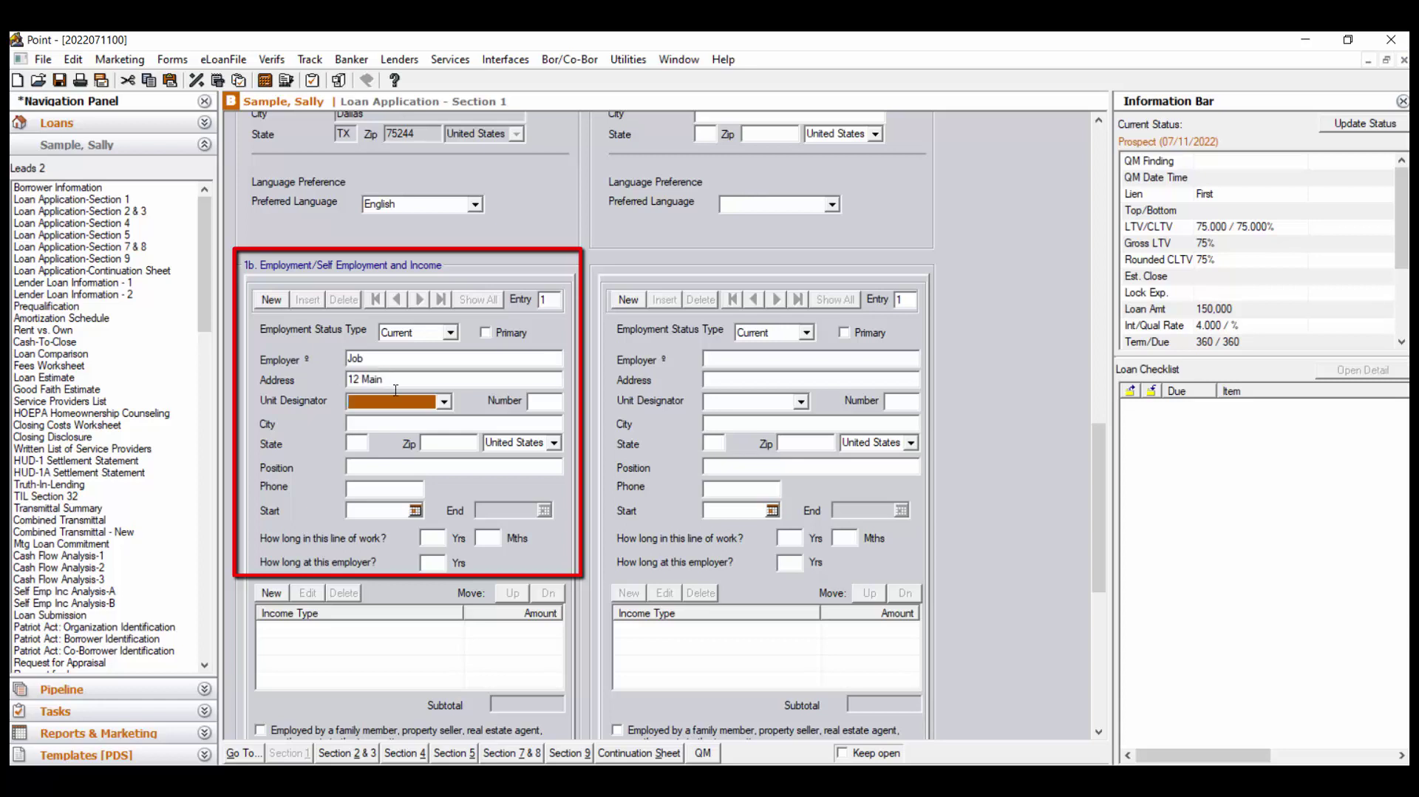
click(447, 444)
text(75244)
key(Tab)
click(660, 459)
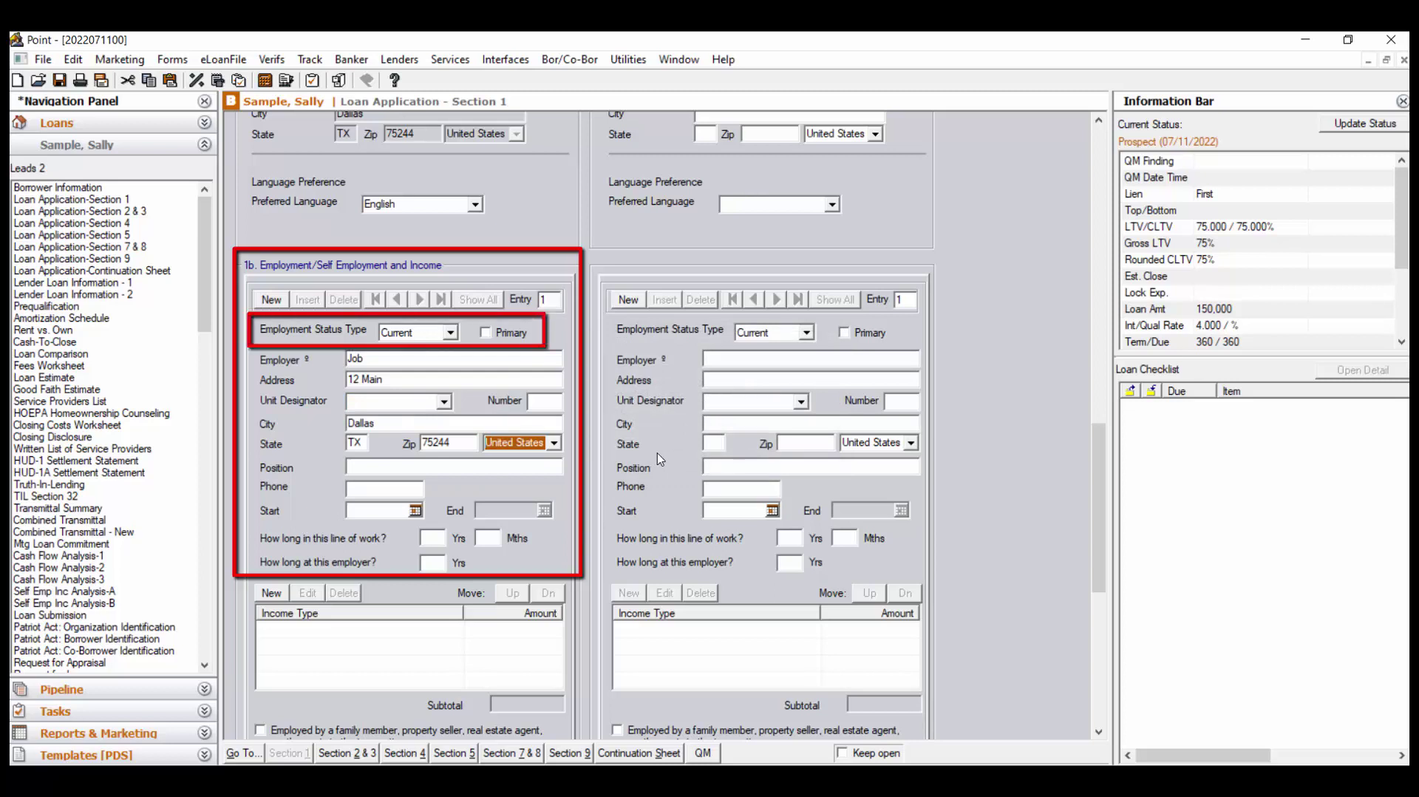
click(488, 334)
Tick Primary for the Job employment and start a new income entry
click(488, 334)
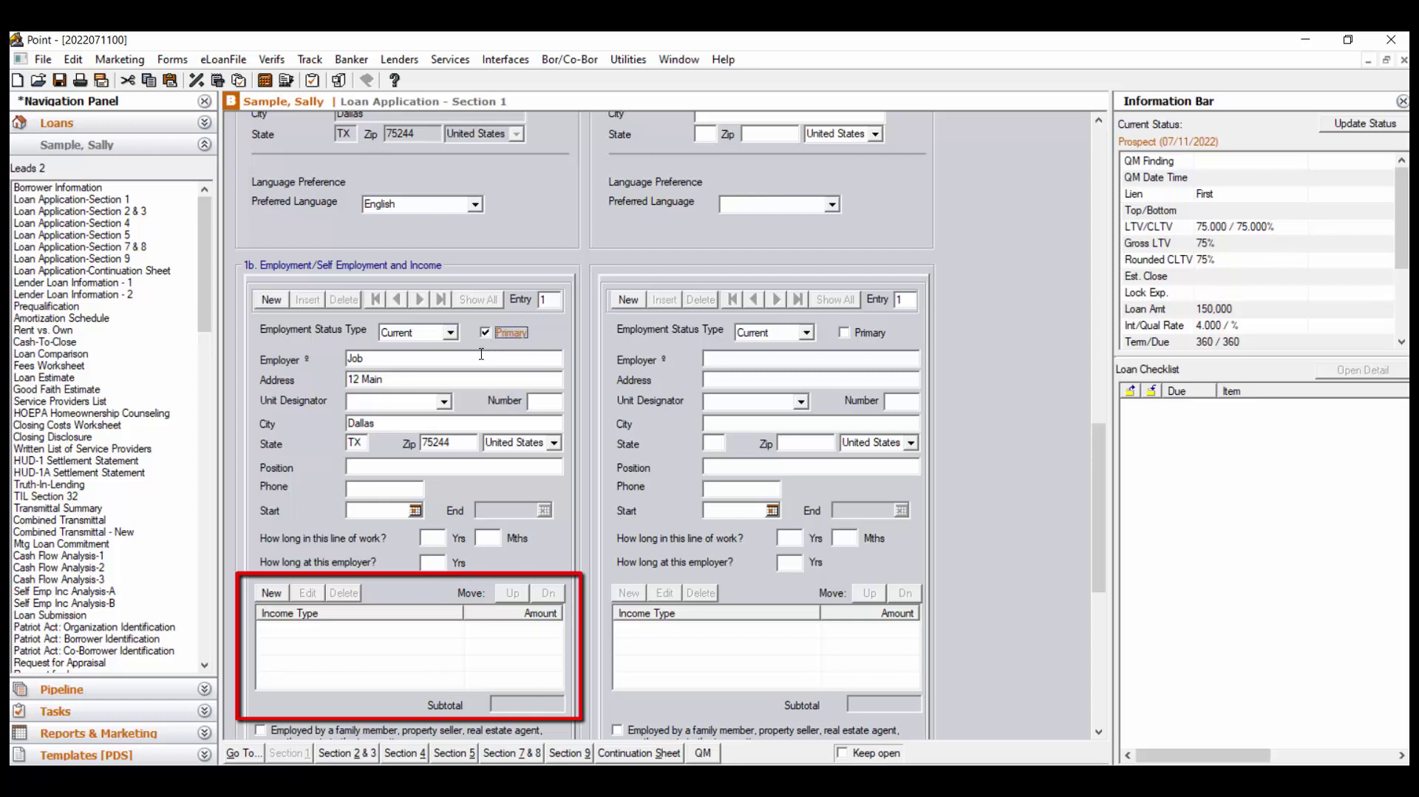
click(270, 596)
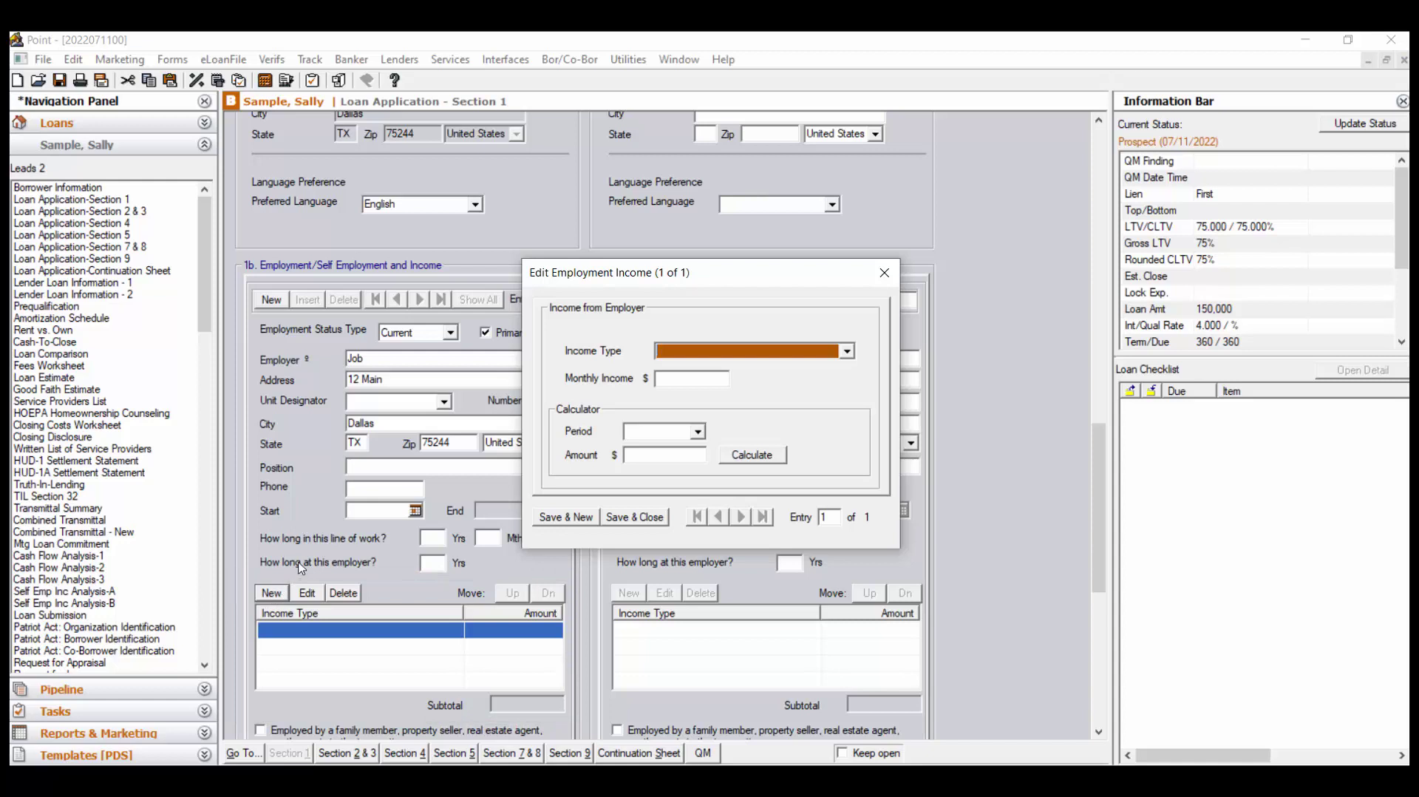
Add Base income from a yearly 150000, calculated to 12,500.00 monthly
click(849, 352)
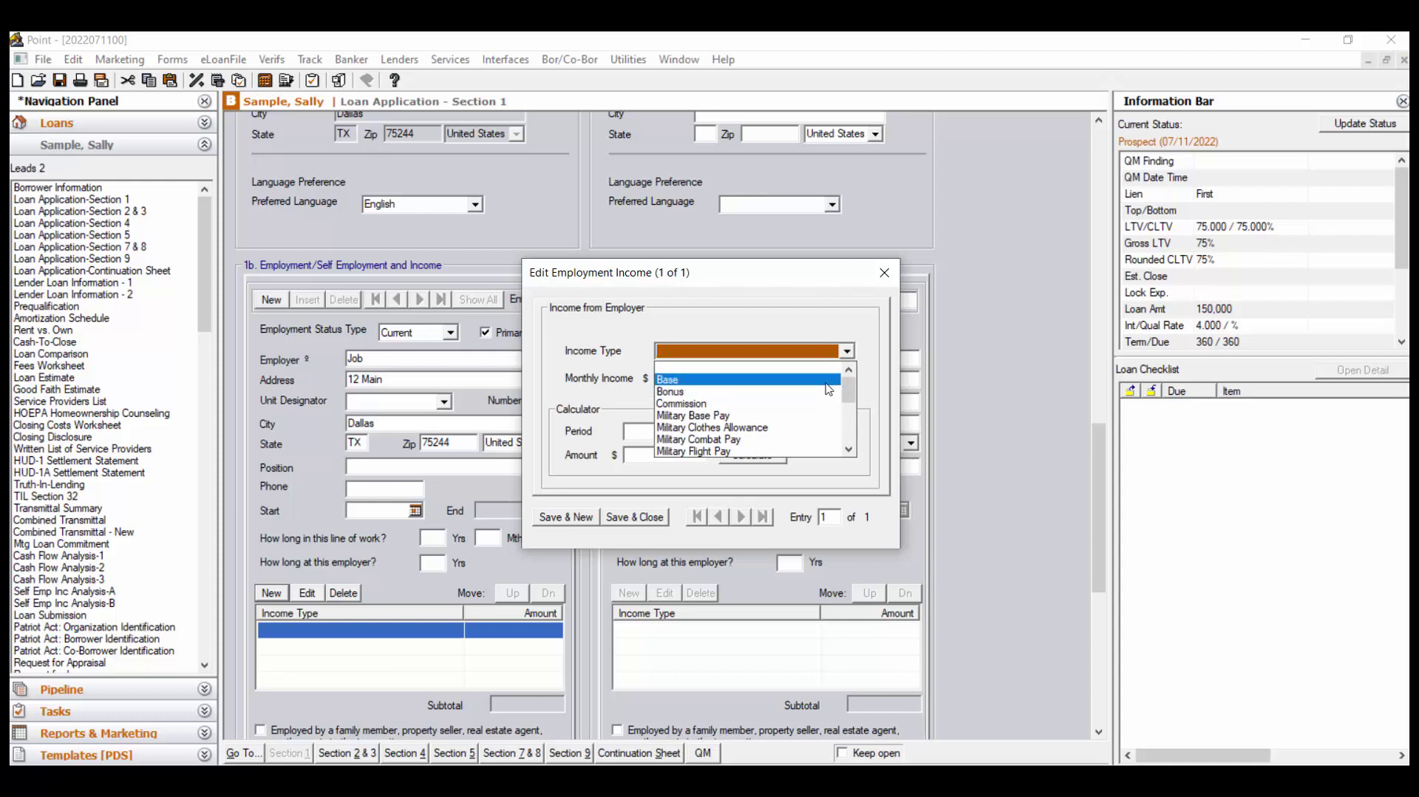
click(829, 389)
click(700, 377)
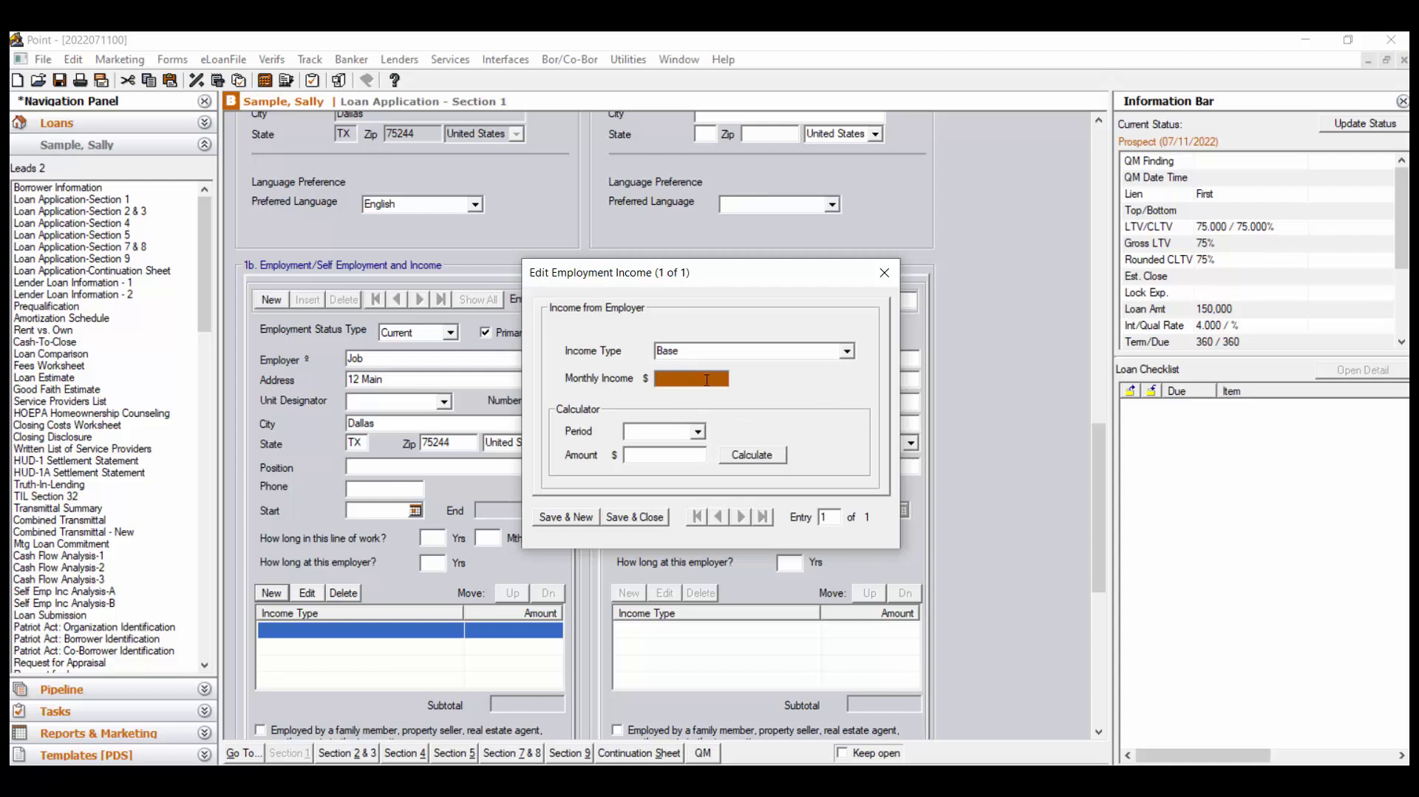
click(697, 433)
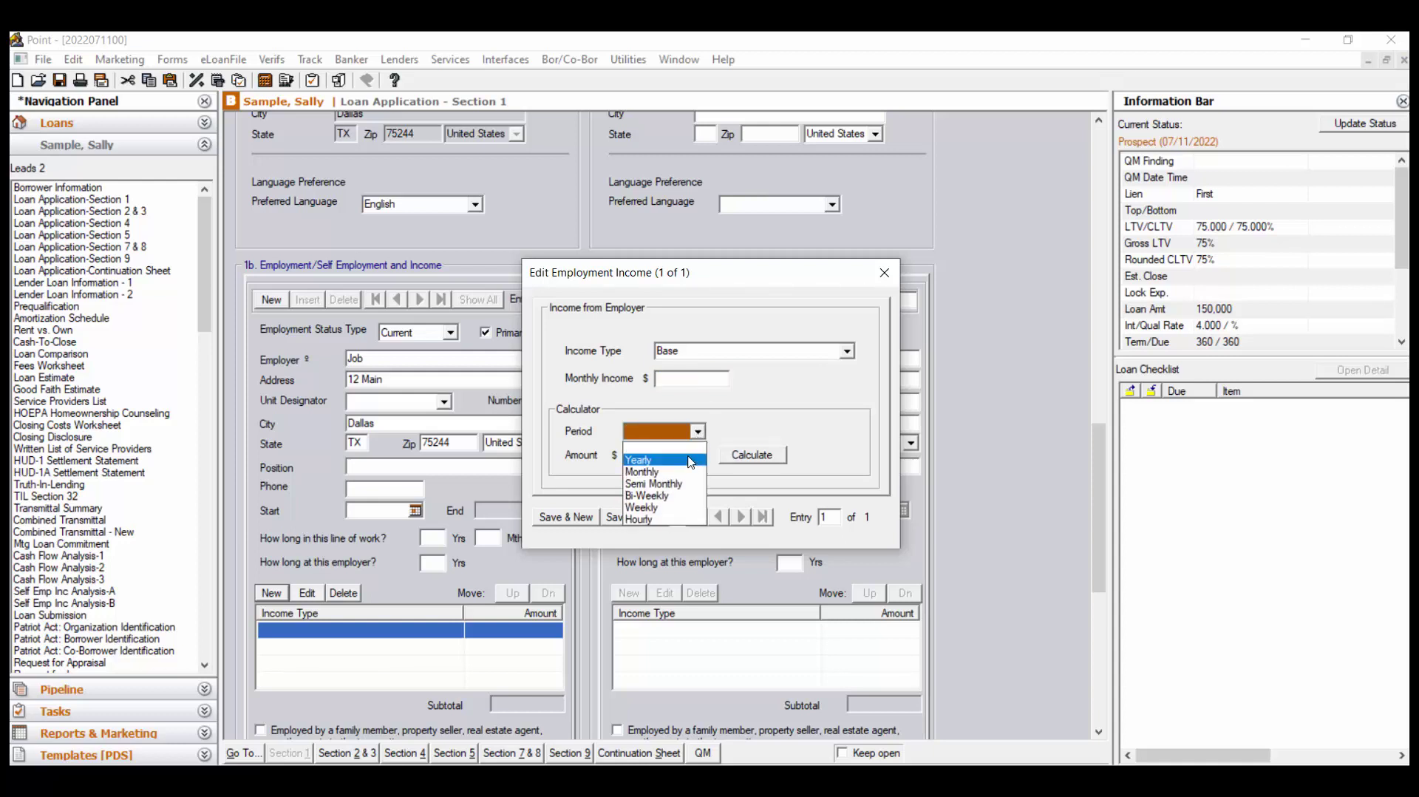
click(691, 459)
click(684, 456)
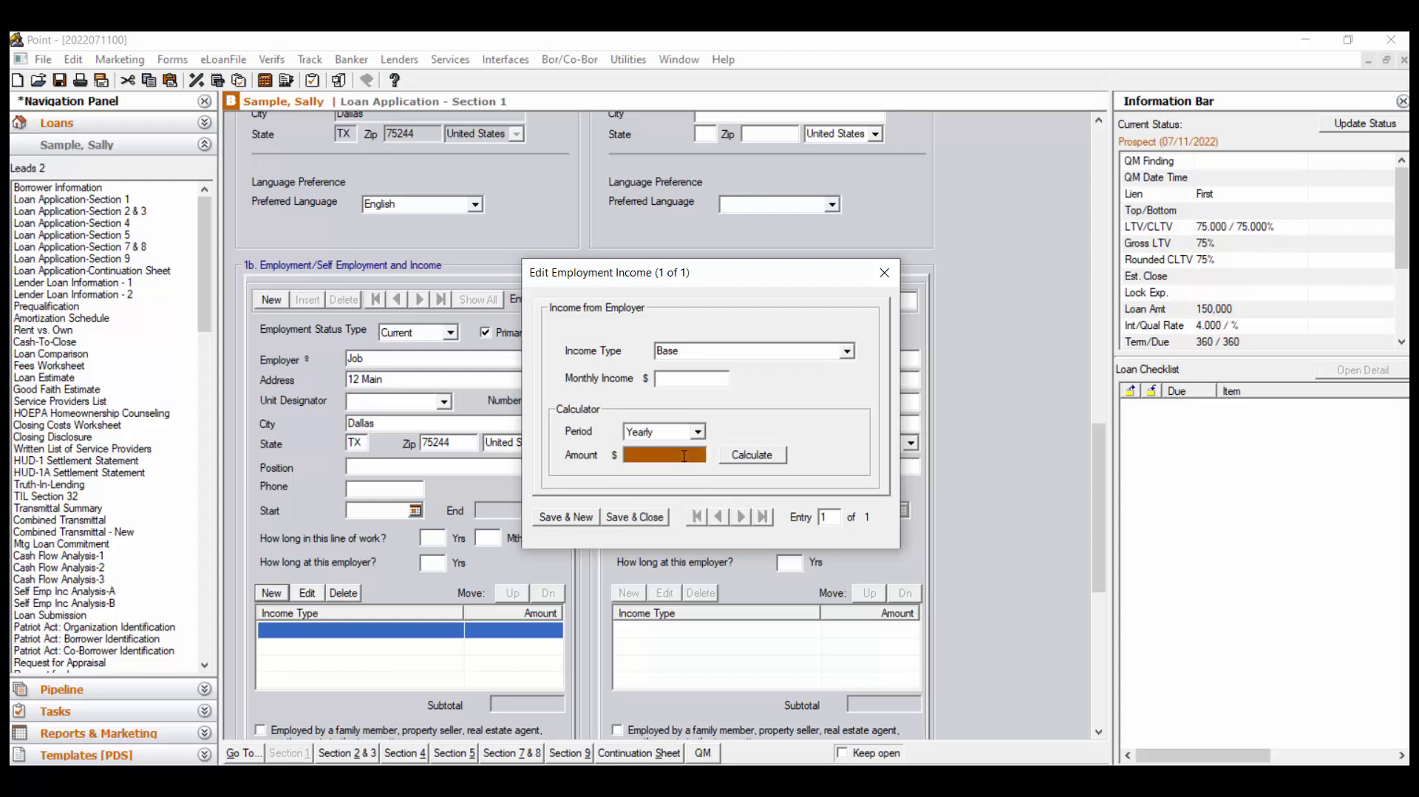
text(150000)
click(754, 457)
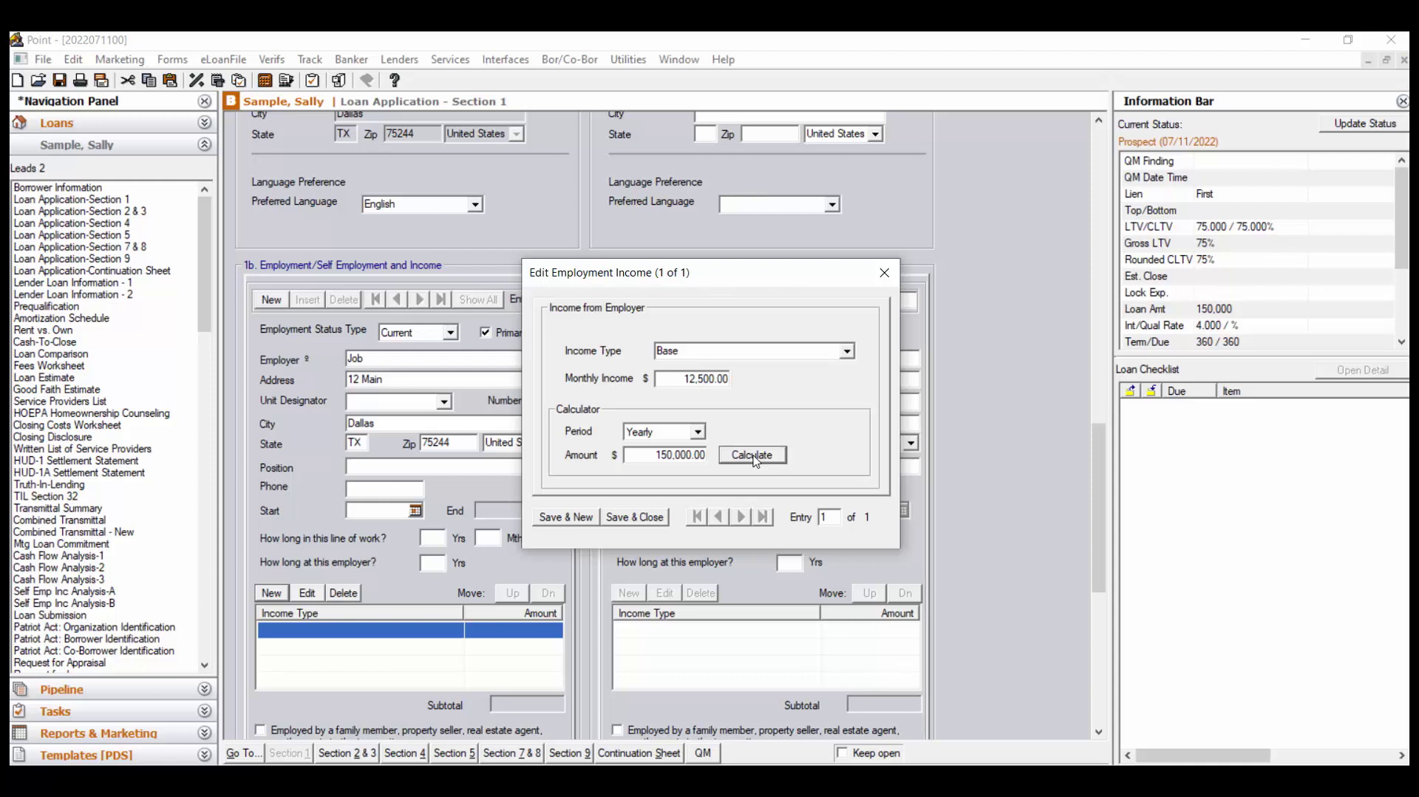
click(592, 518)
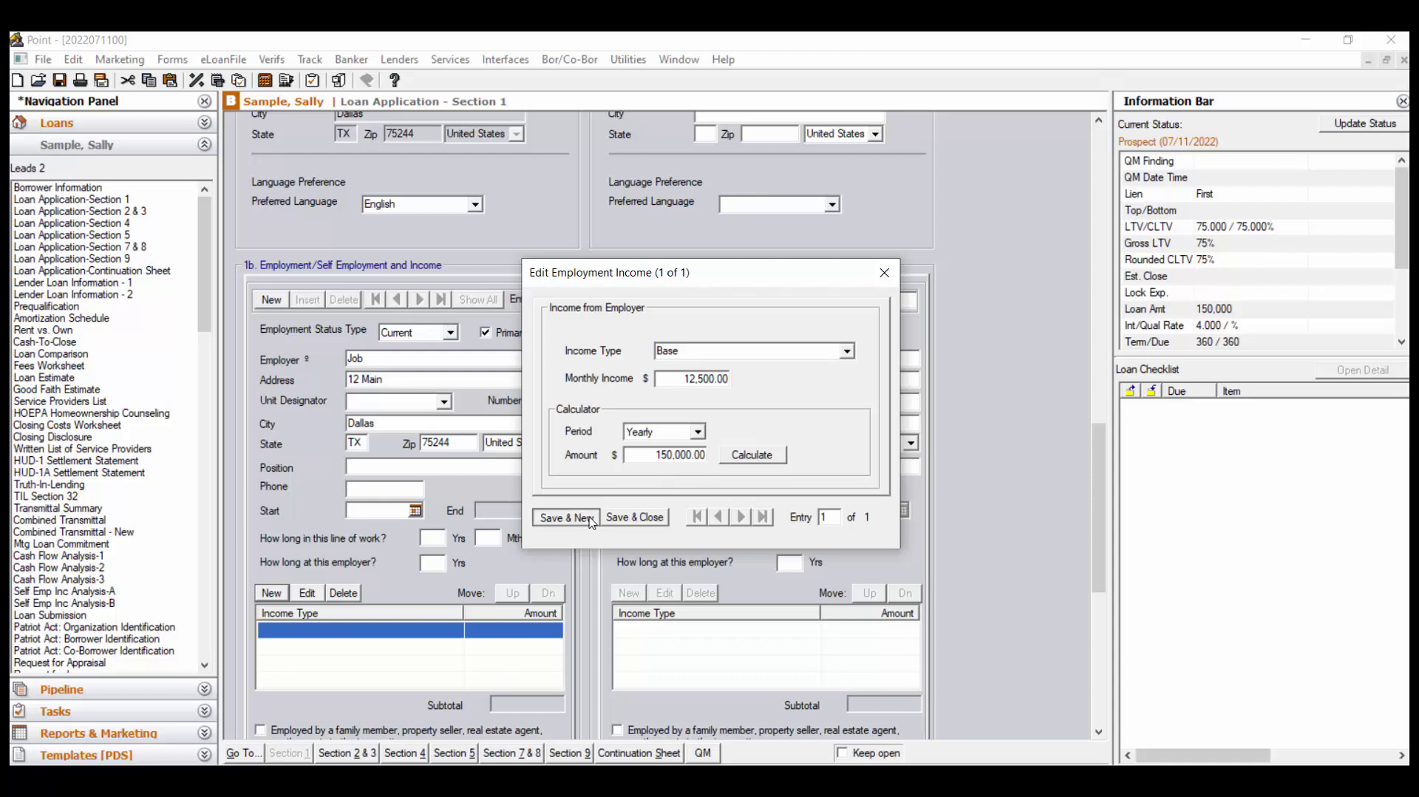
Add a 500.00 monthly Bonus income entry and close the income dialog
click(848, 351)
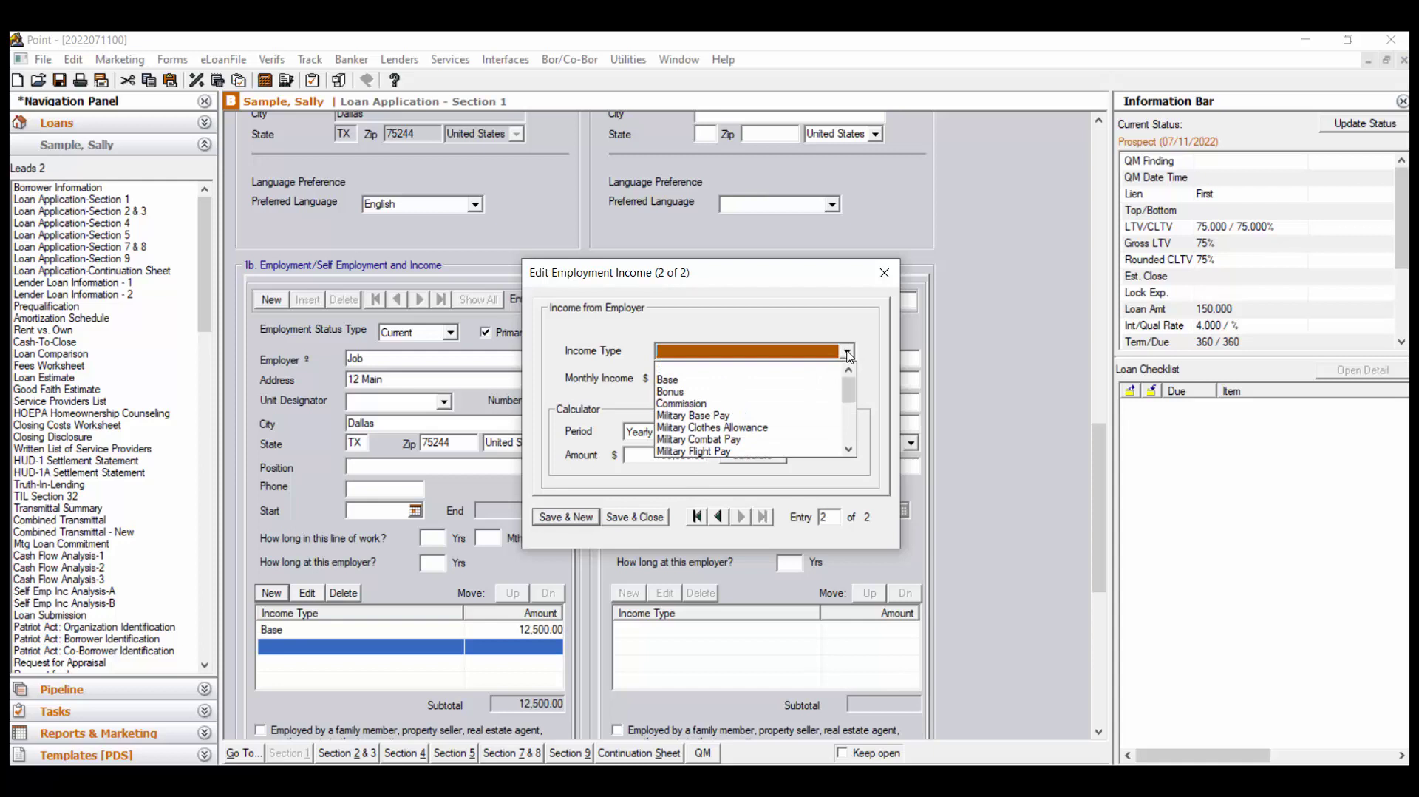
click(840, 392)
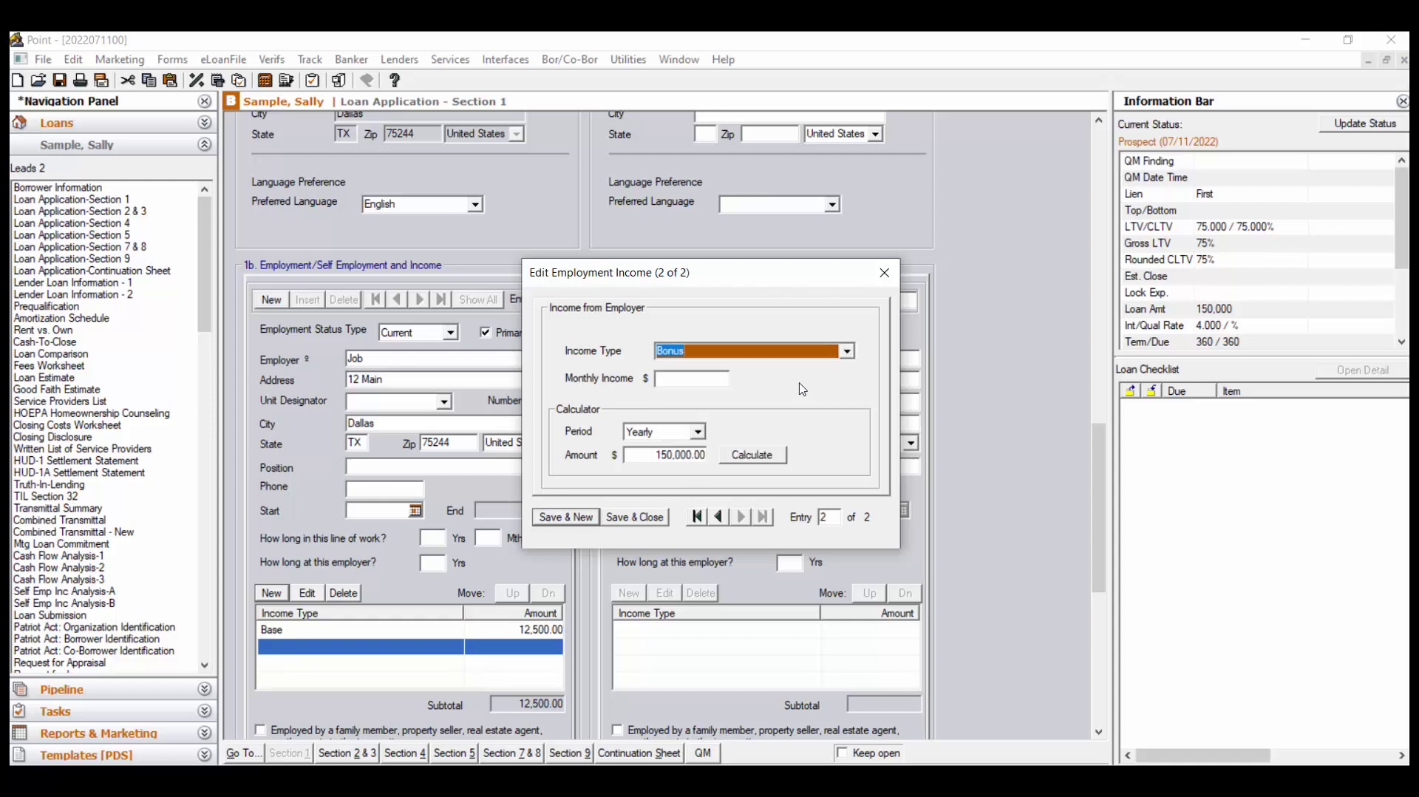
click(689, 379)
text(500)
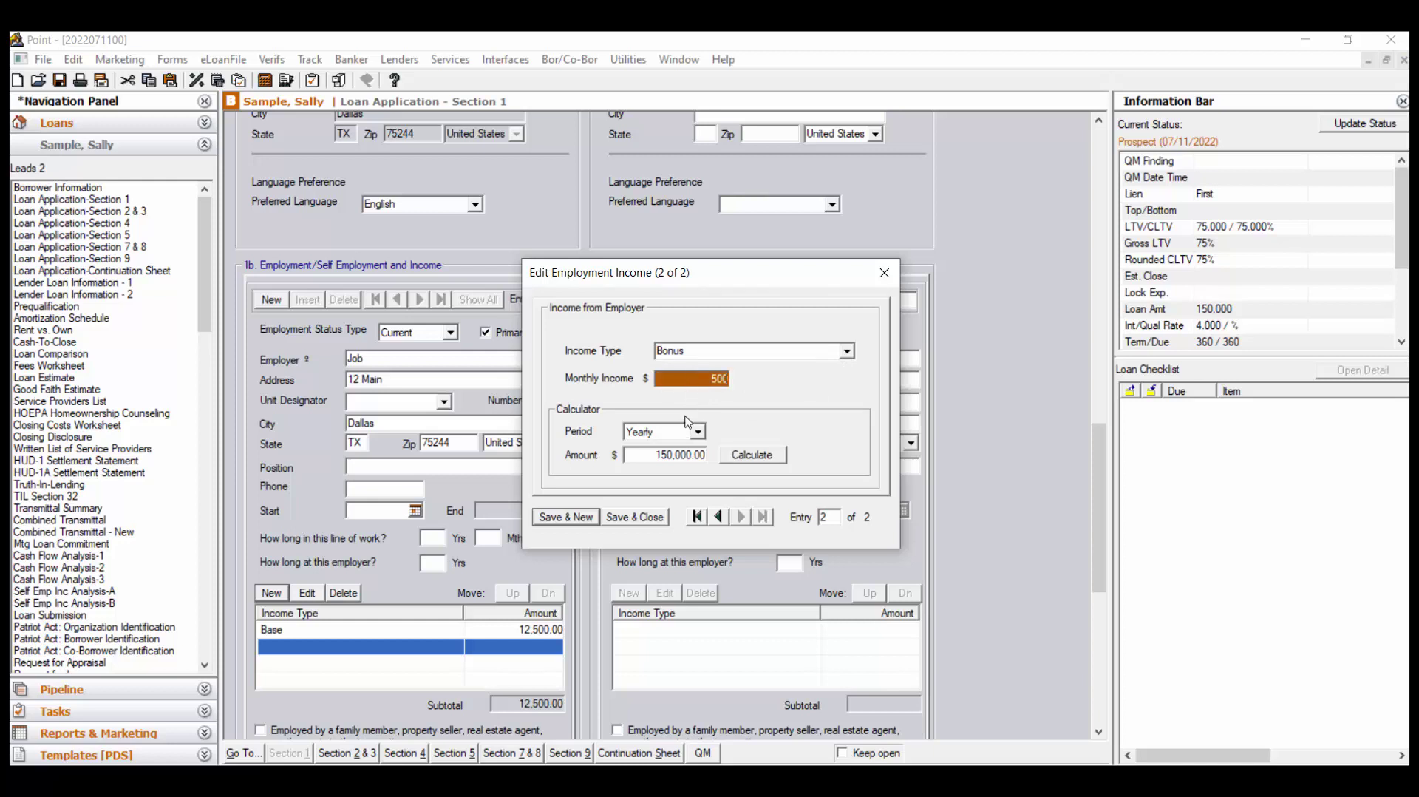
click(656, 521)
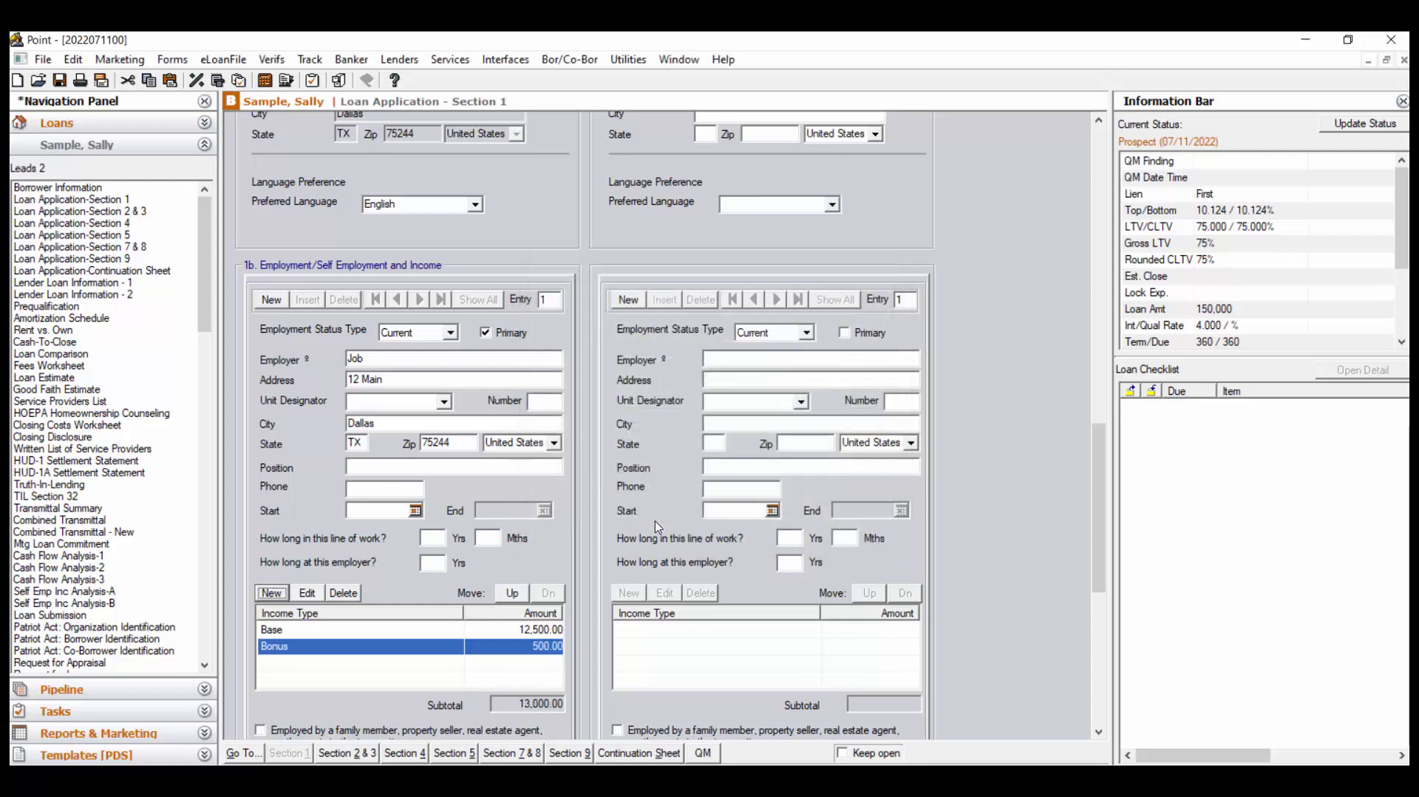
scroll(1035, 450, down, 5)
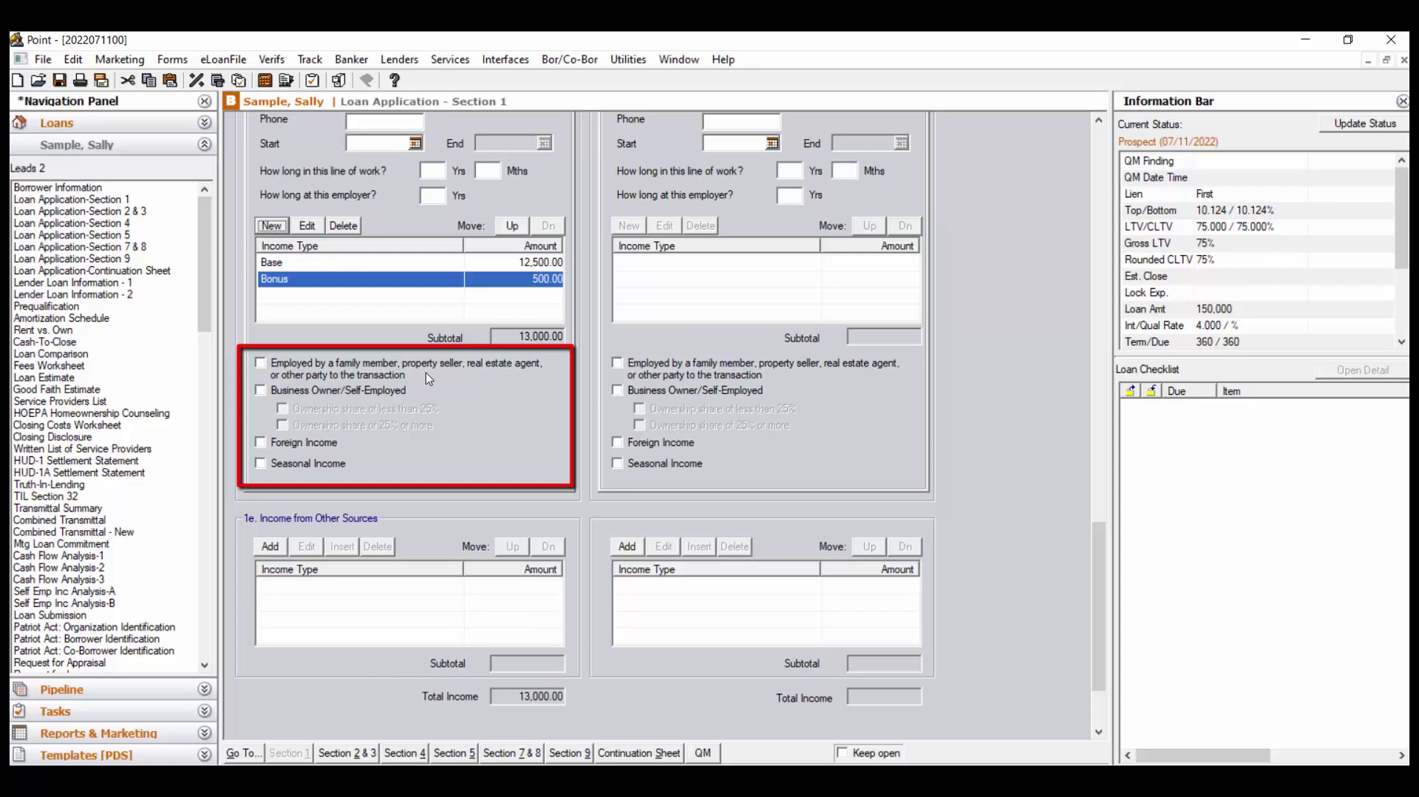
click(262, 392)
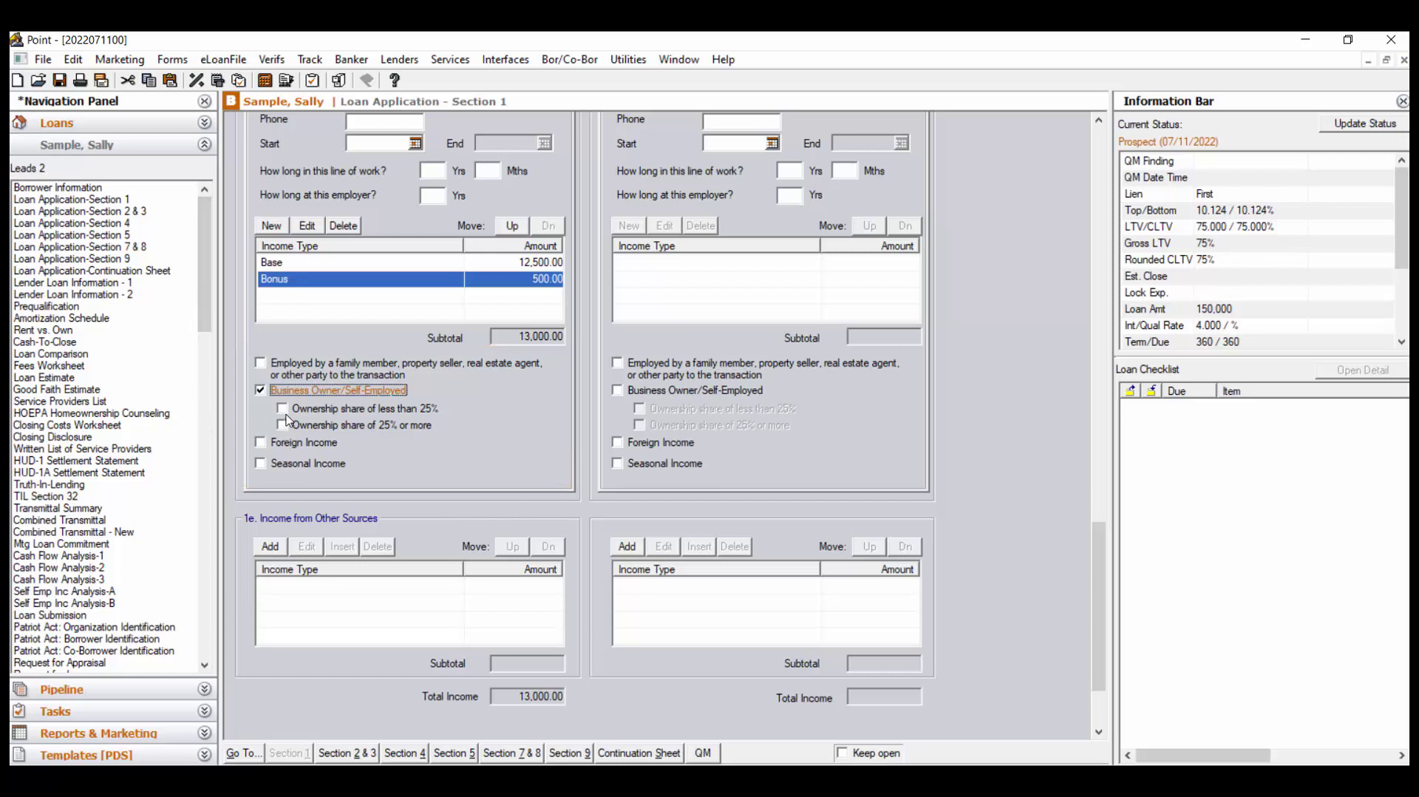
click(260, 390)
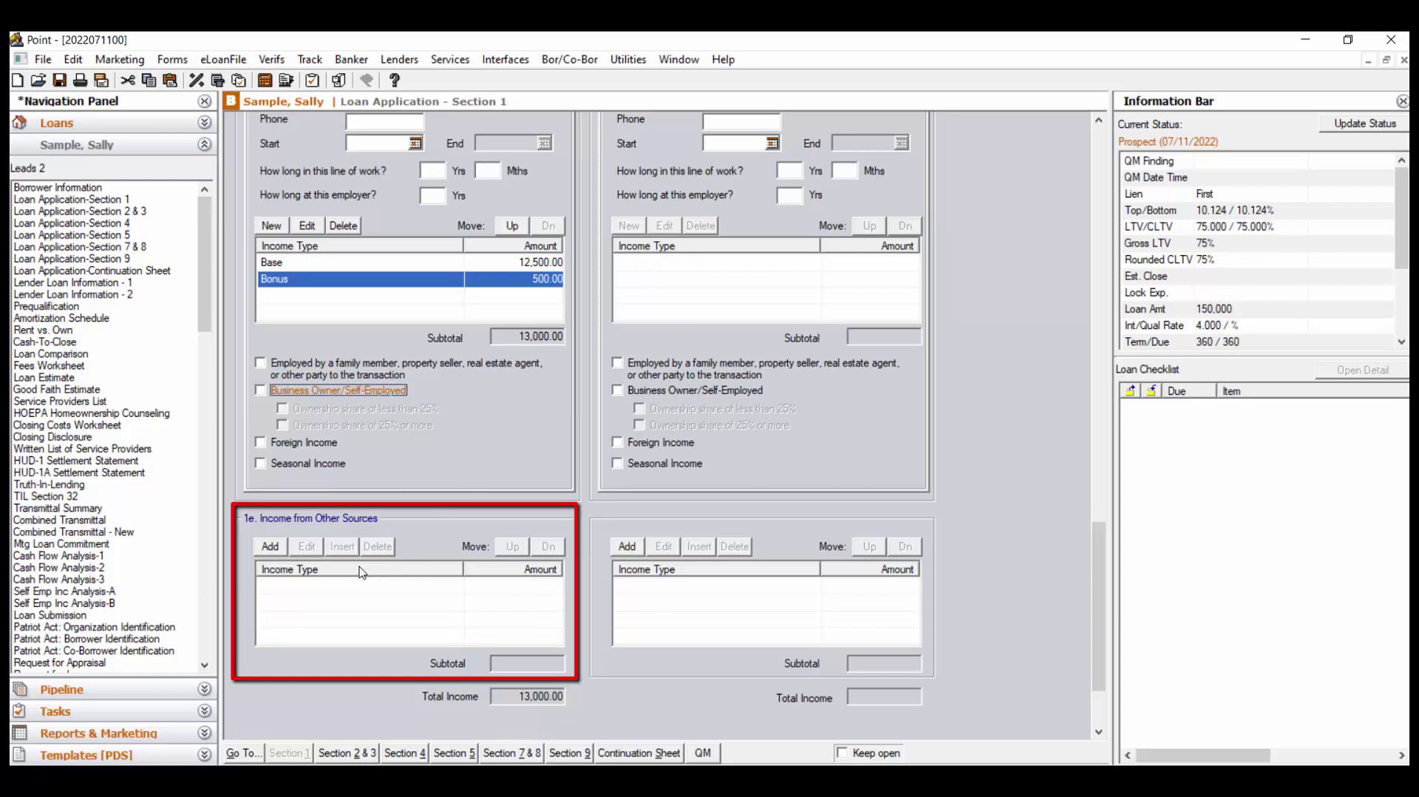
Add 500 monthly Social Security income under other sources, then go to Section 2 & 3
click(267, 548)
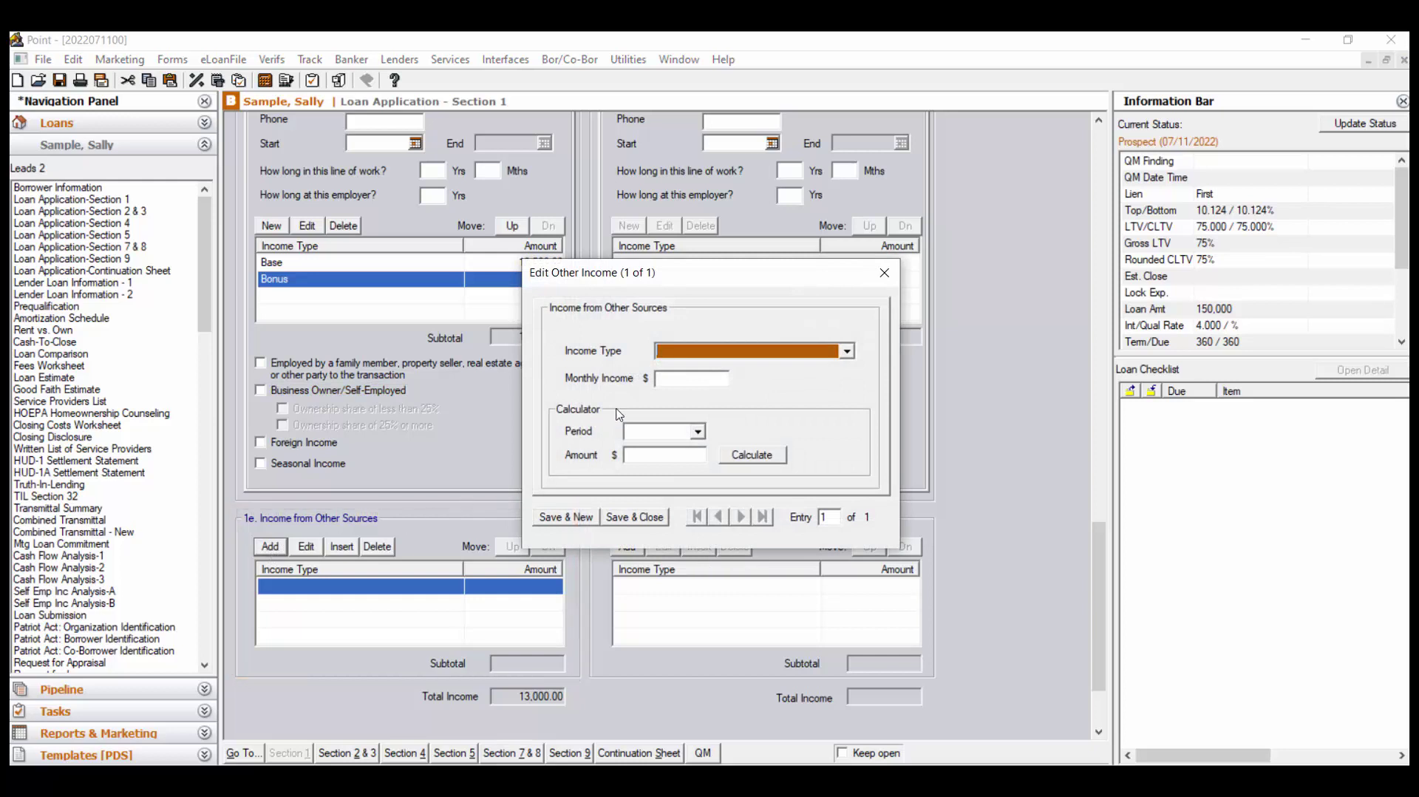
click(848, 353)
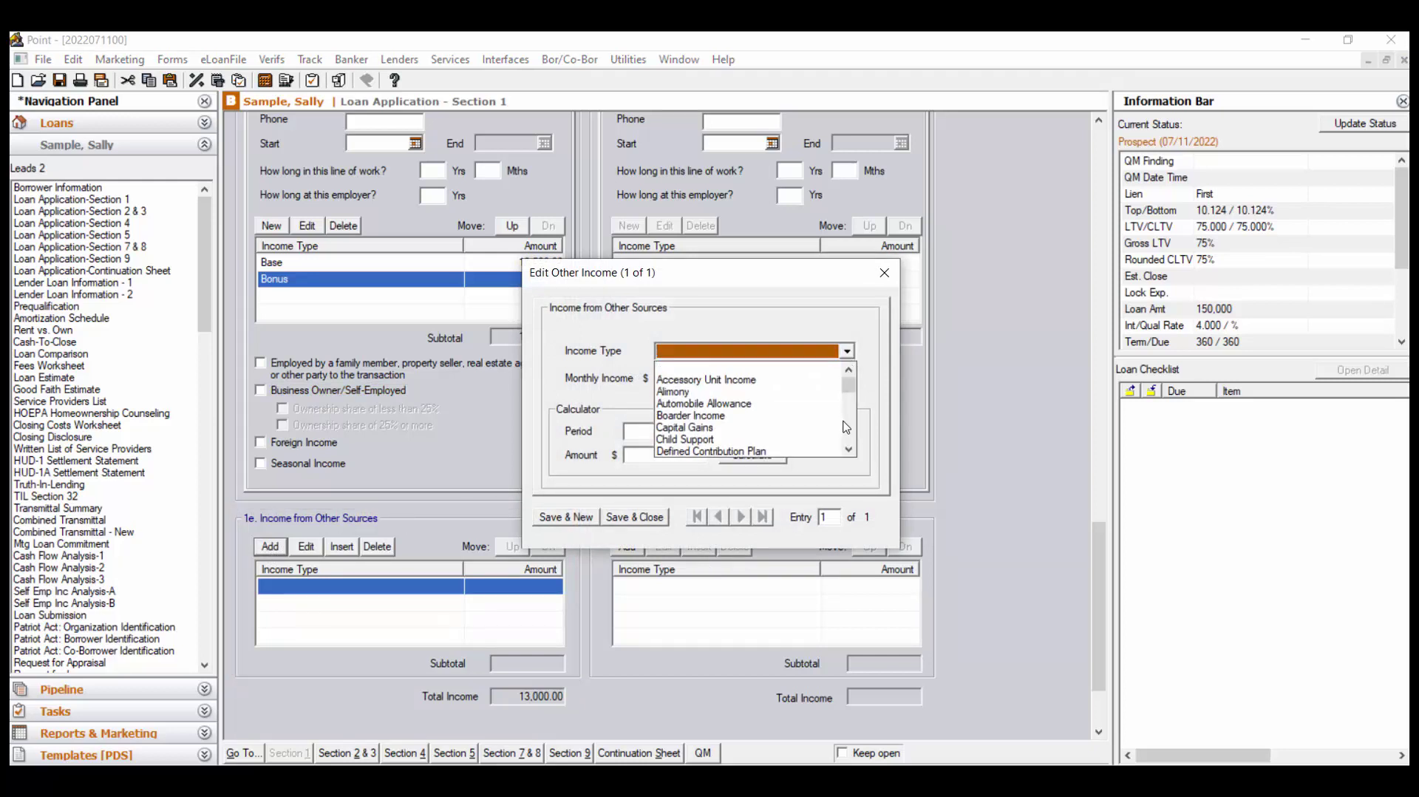
click(849, 449)
drag(850, 450, 850, 450)
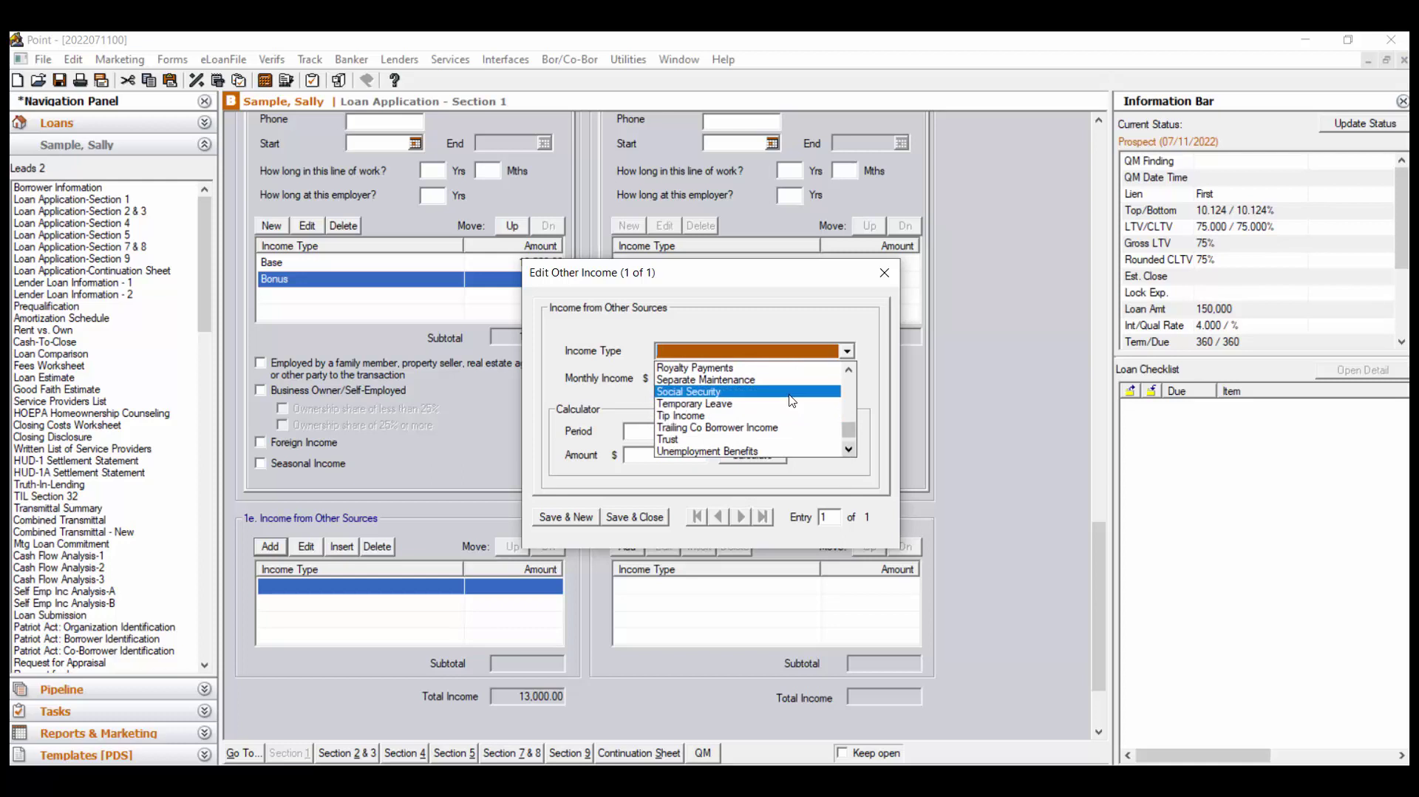
click(789, 394)
click(692, 376)
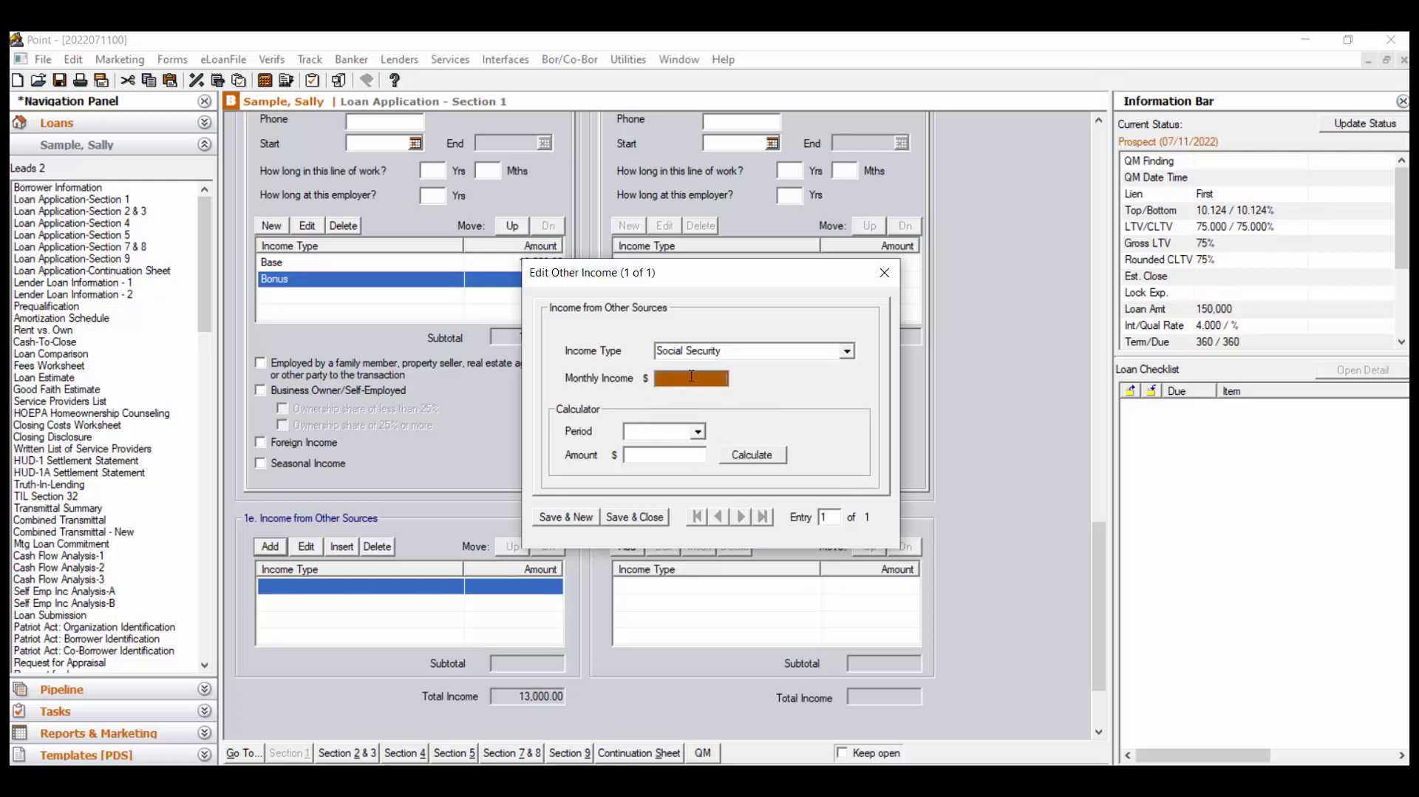
text(500)
click(633, 518)
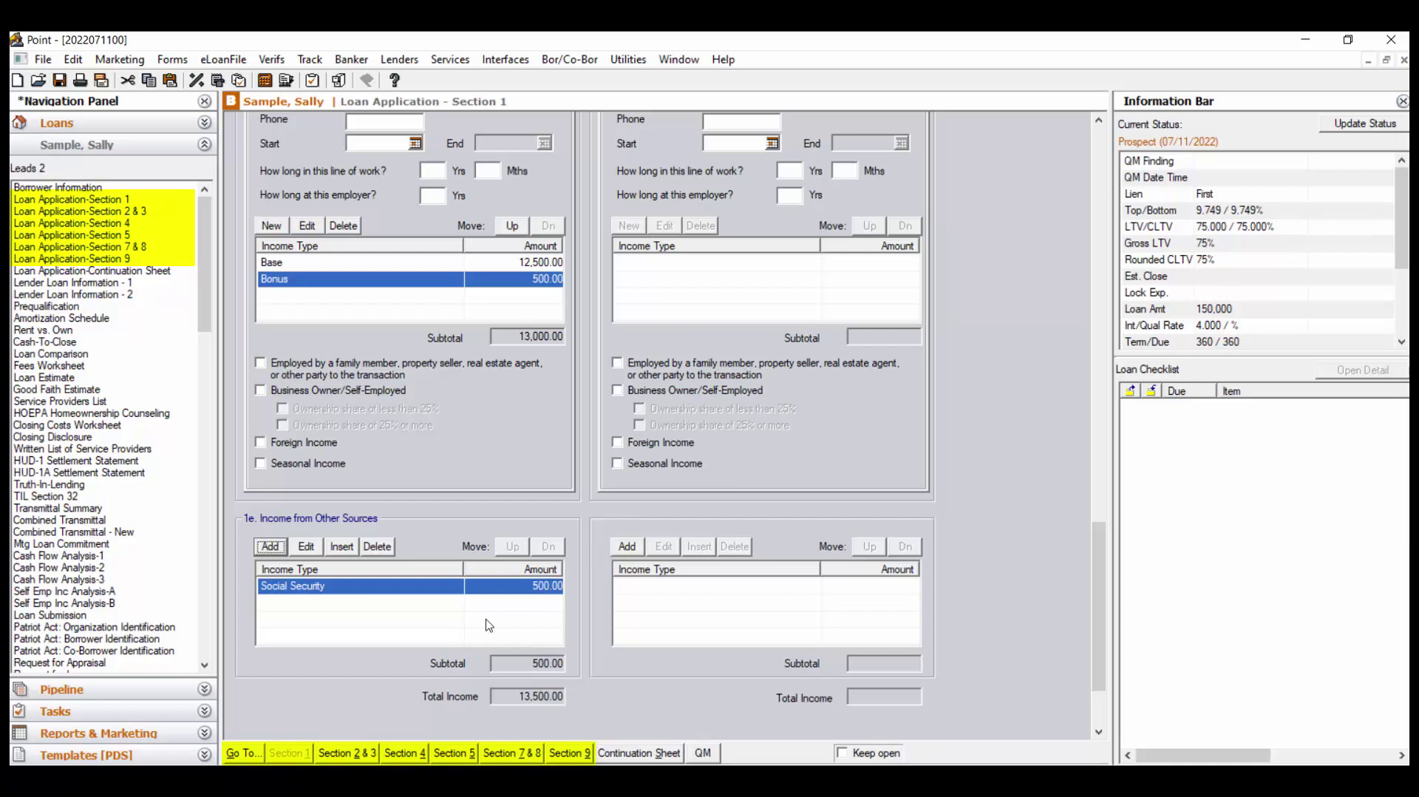
click(354, 754)
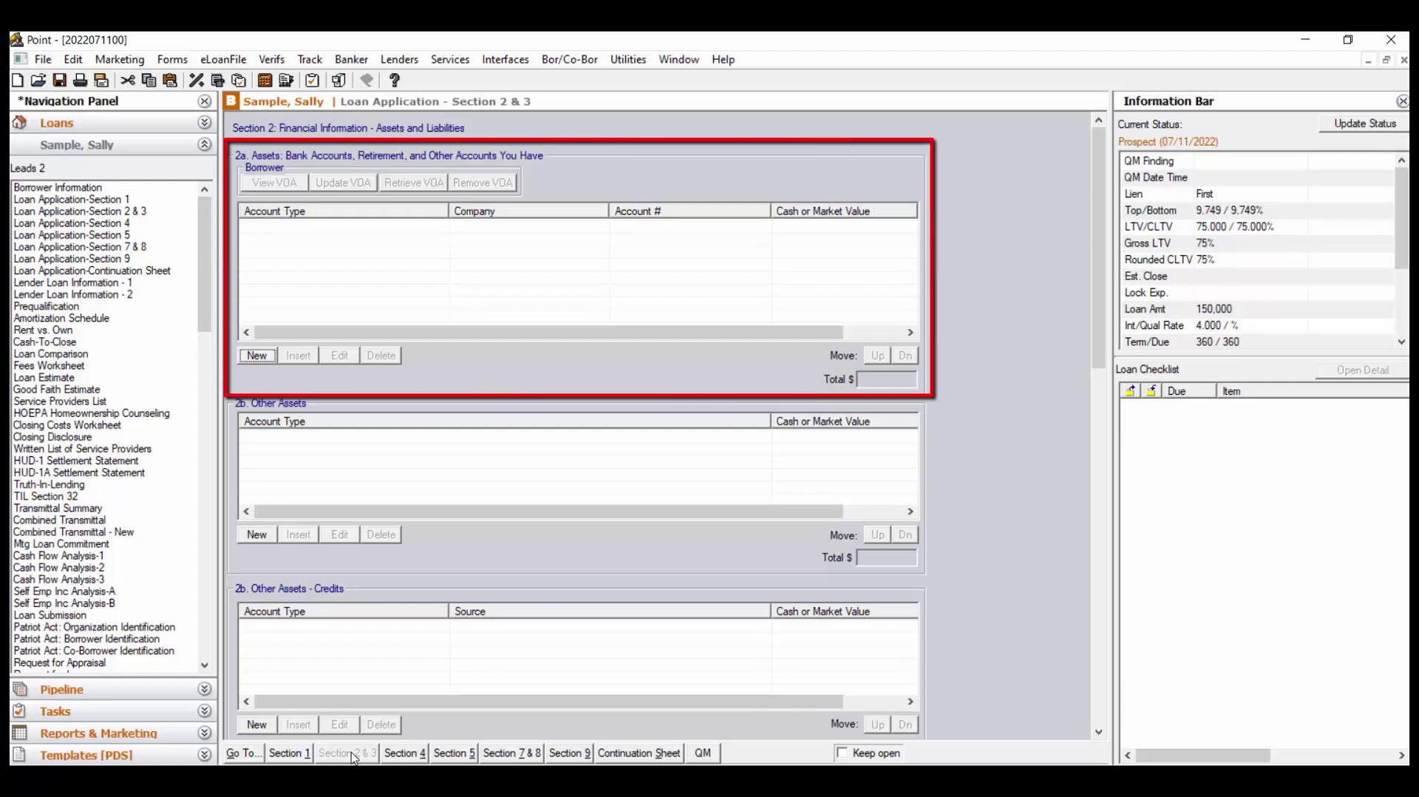
Add a Chase checking account worth 500,000.00, with its account number, to the bank assets
click(257, 356)
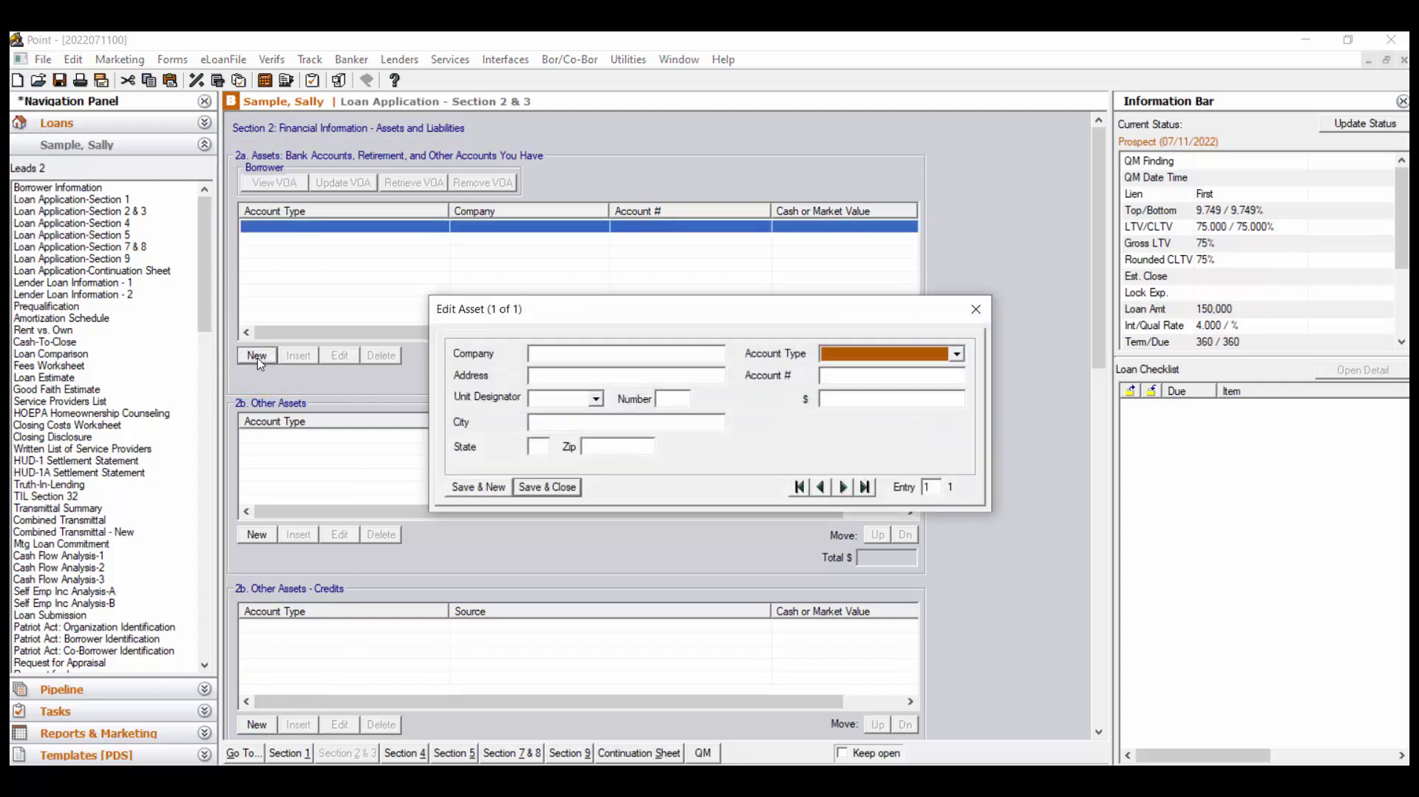
click(692, 356)
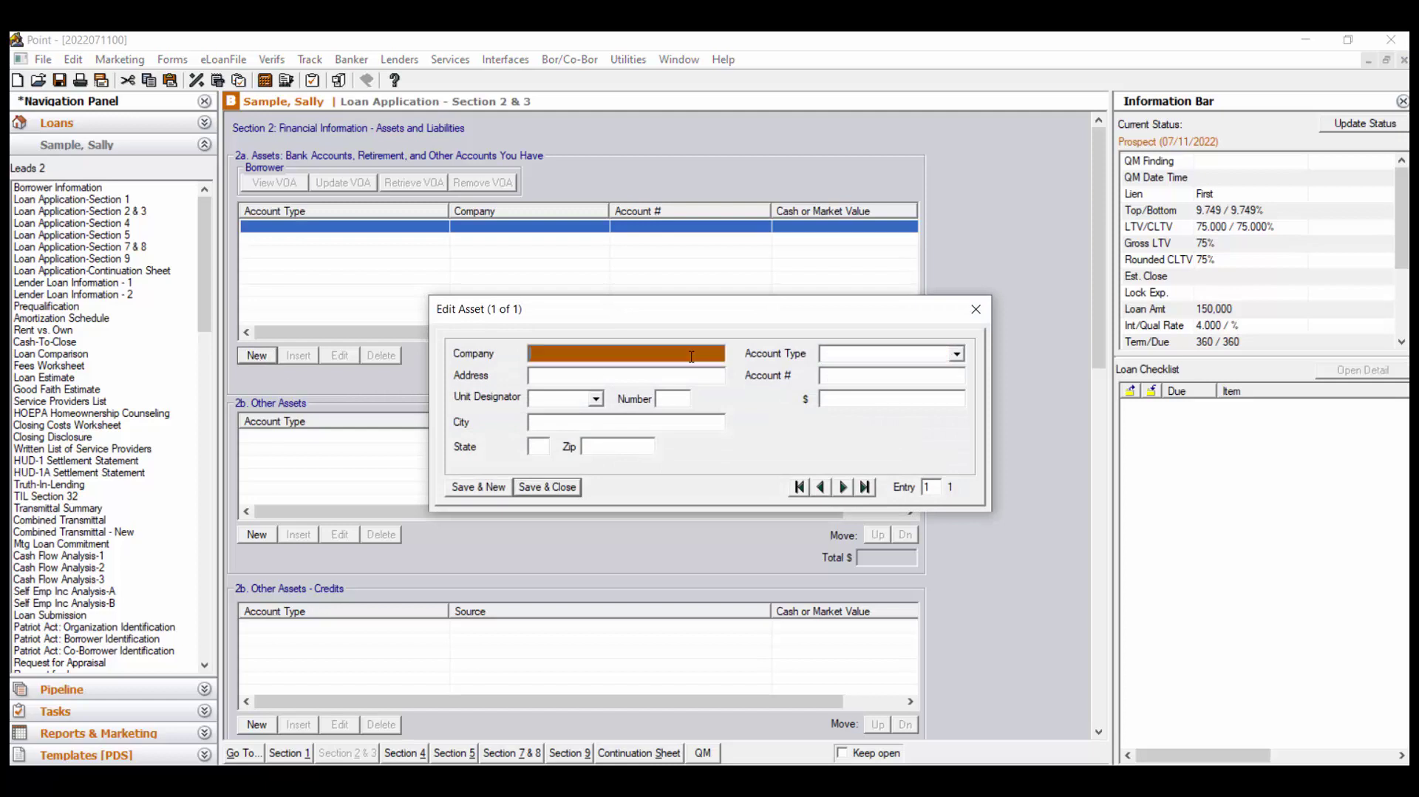
text(Chase)
click(957, 354)
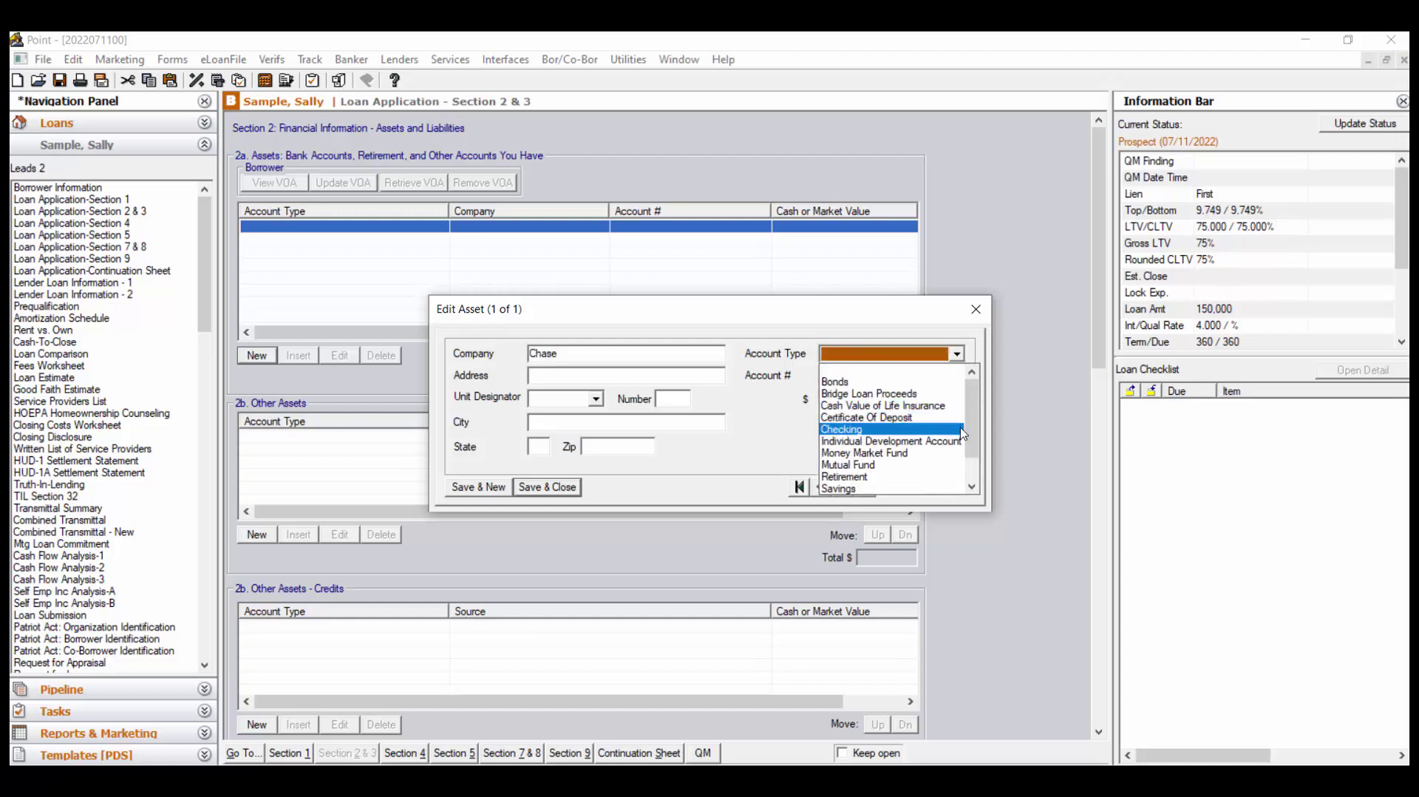
click(959, 429)
click(914, 376)
text(45645)
click(923, 400)
text(500000)
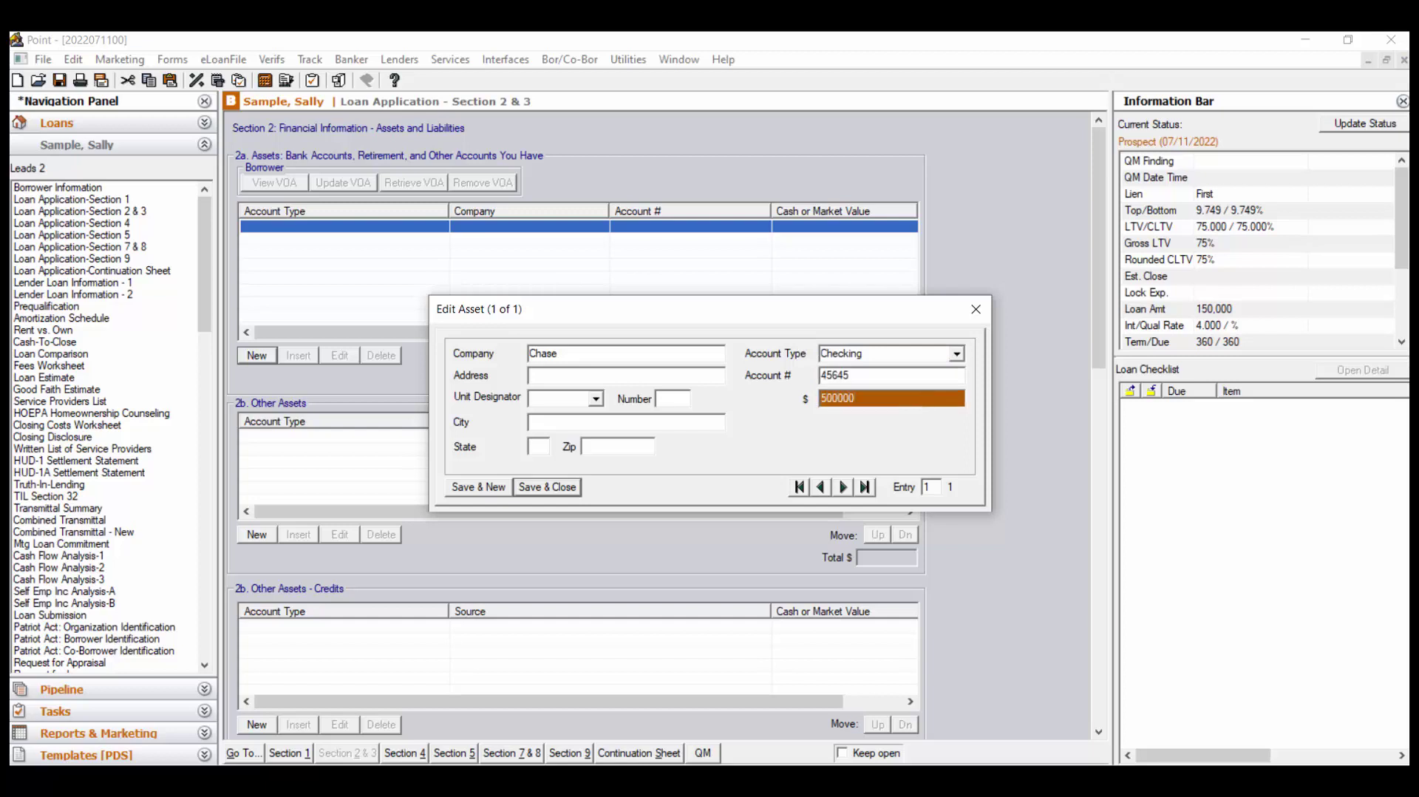
click(571, 489)
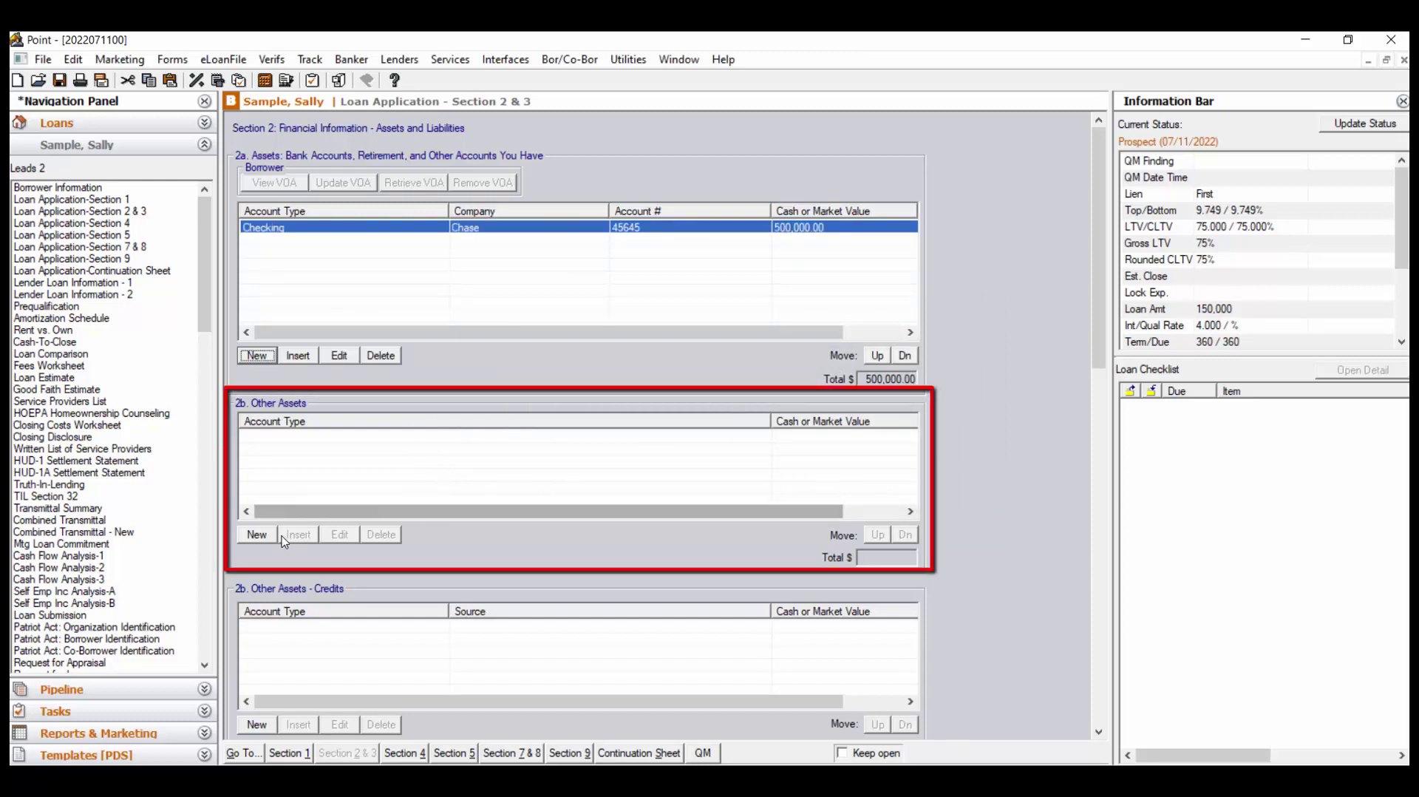
click(258, 535)
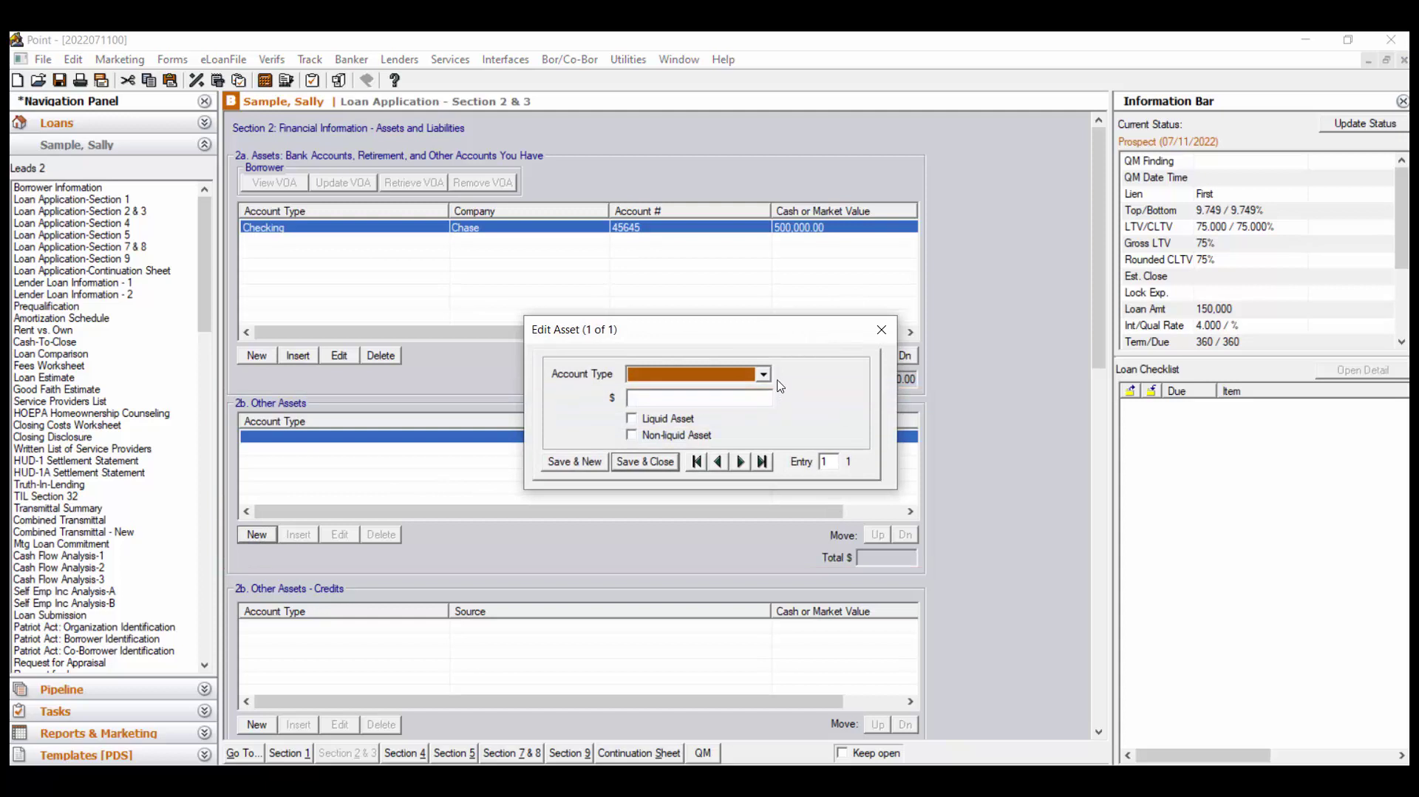
click(763, 374)
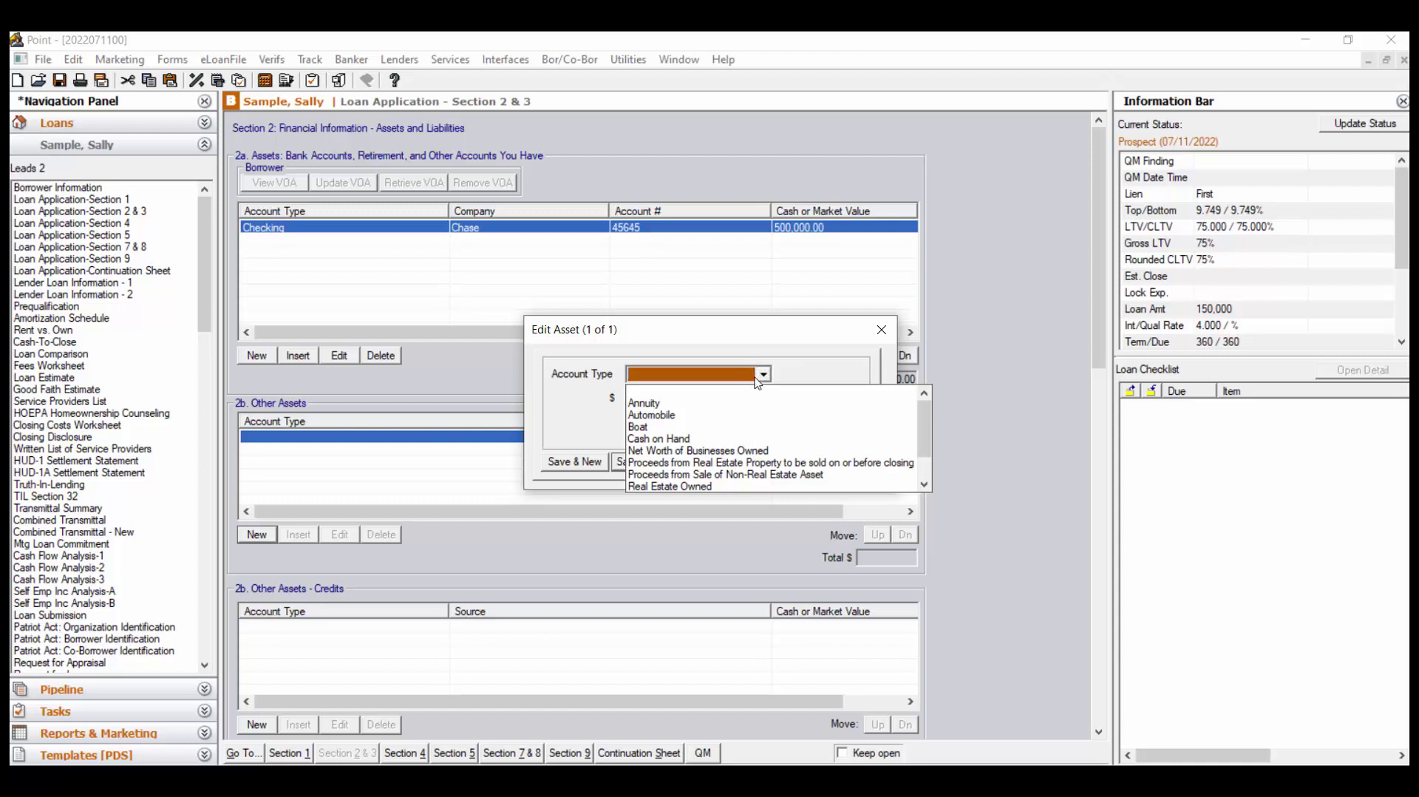
click(824, 336)
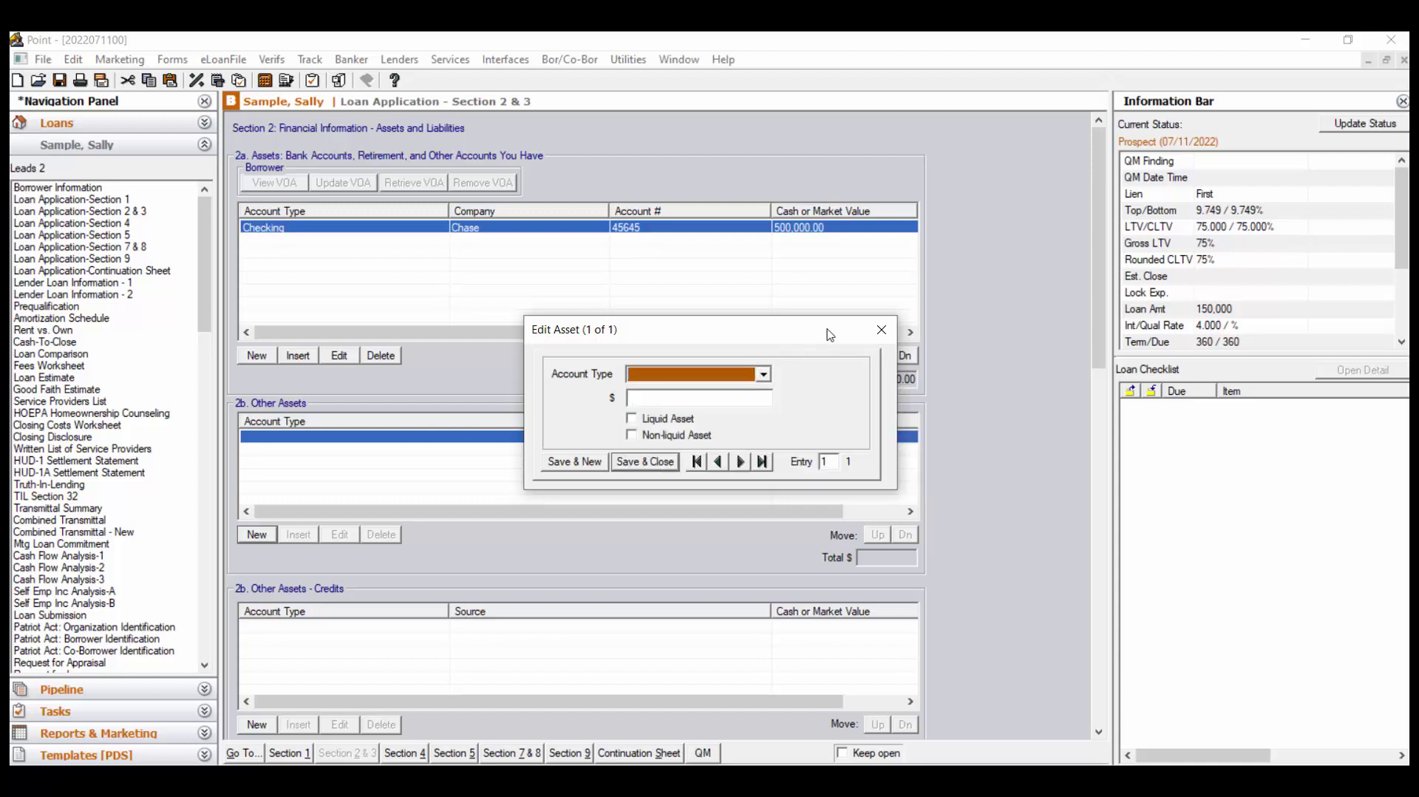
click(882, 332)
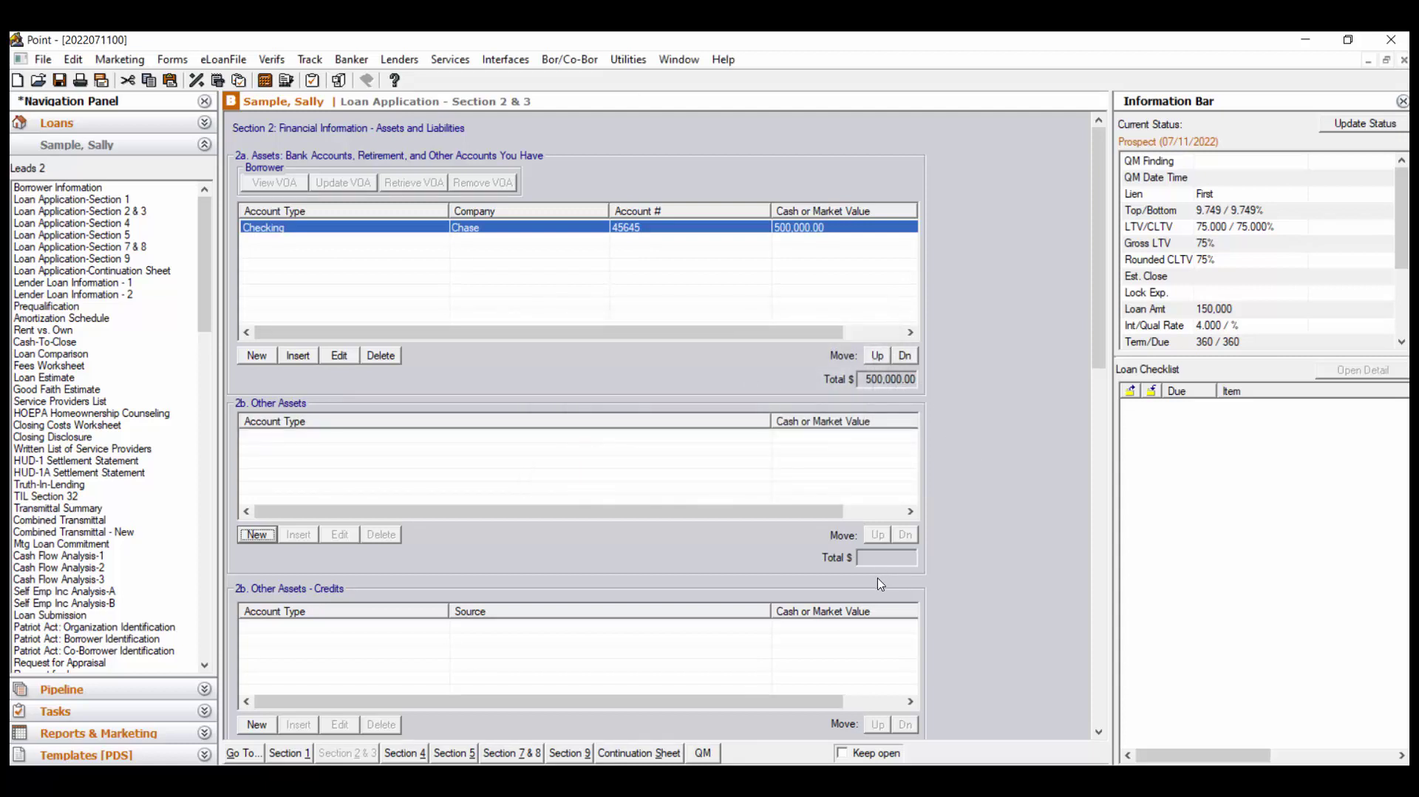
click(258, 724)
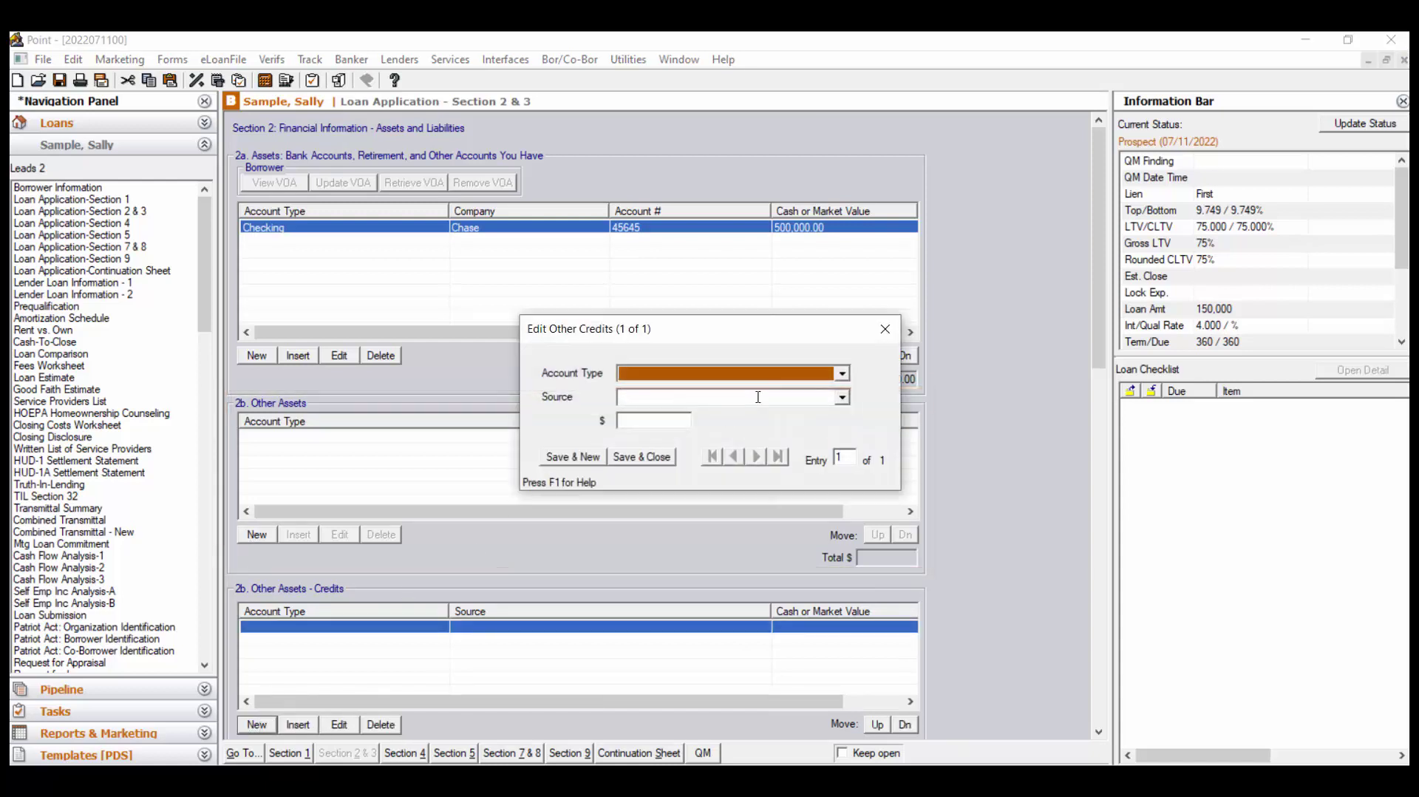
click(844, 374)
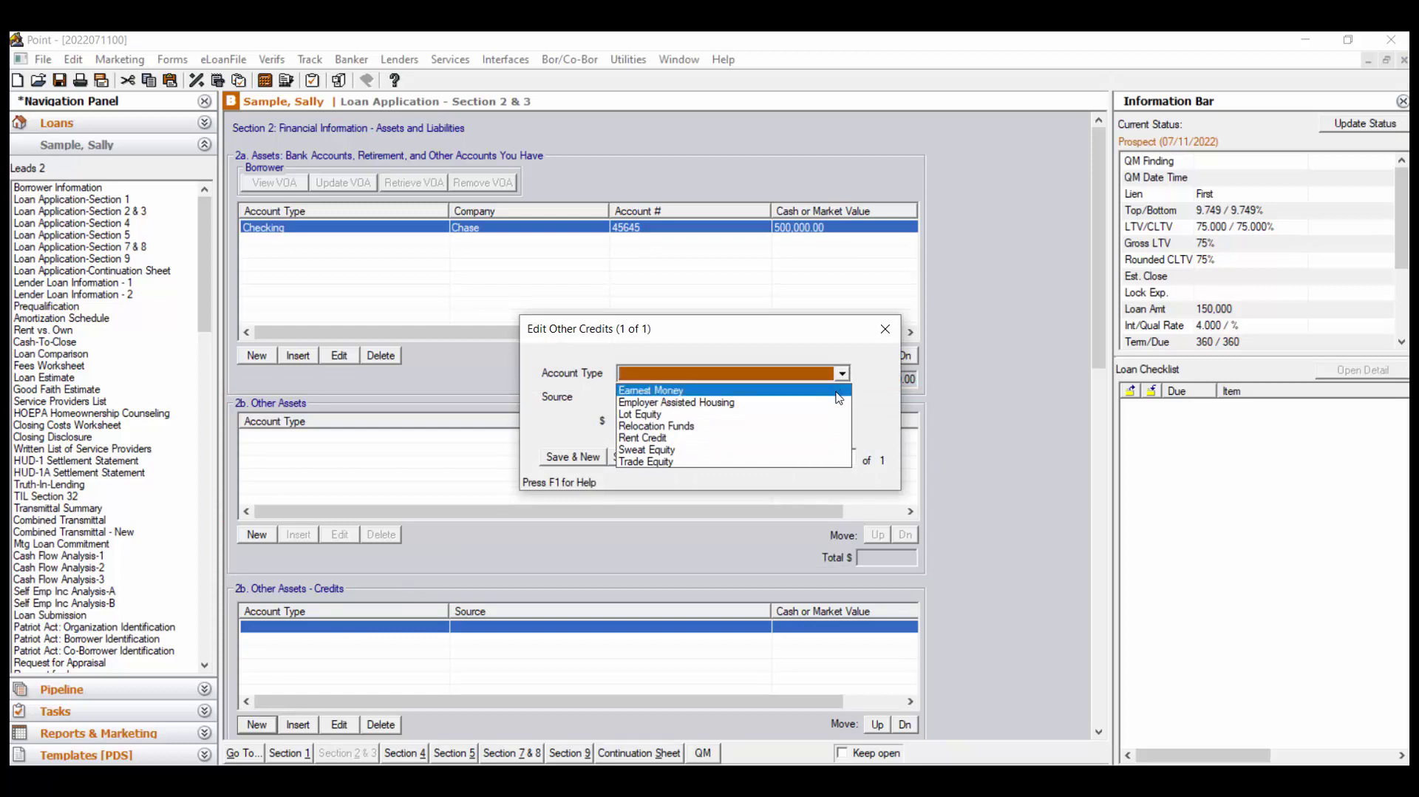
click(837, 391)
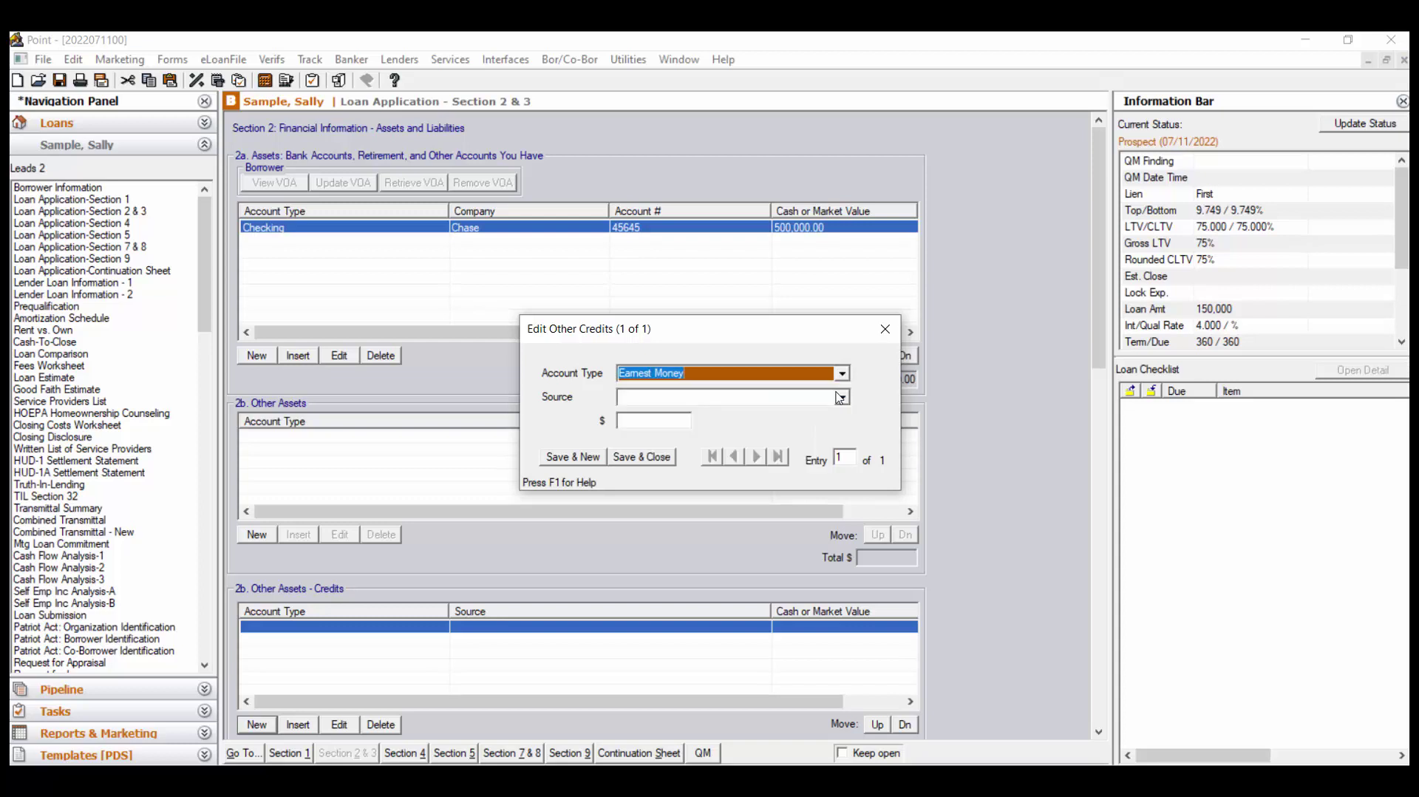
click(670, 422)
text(1000)
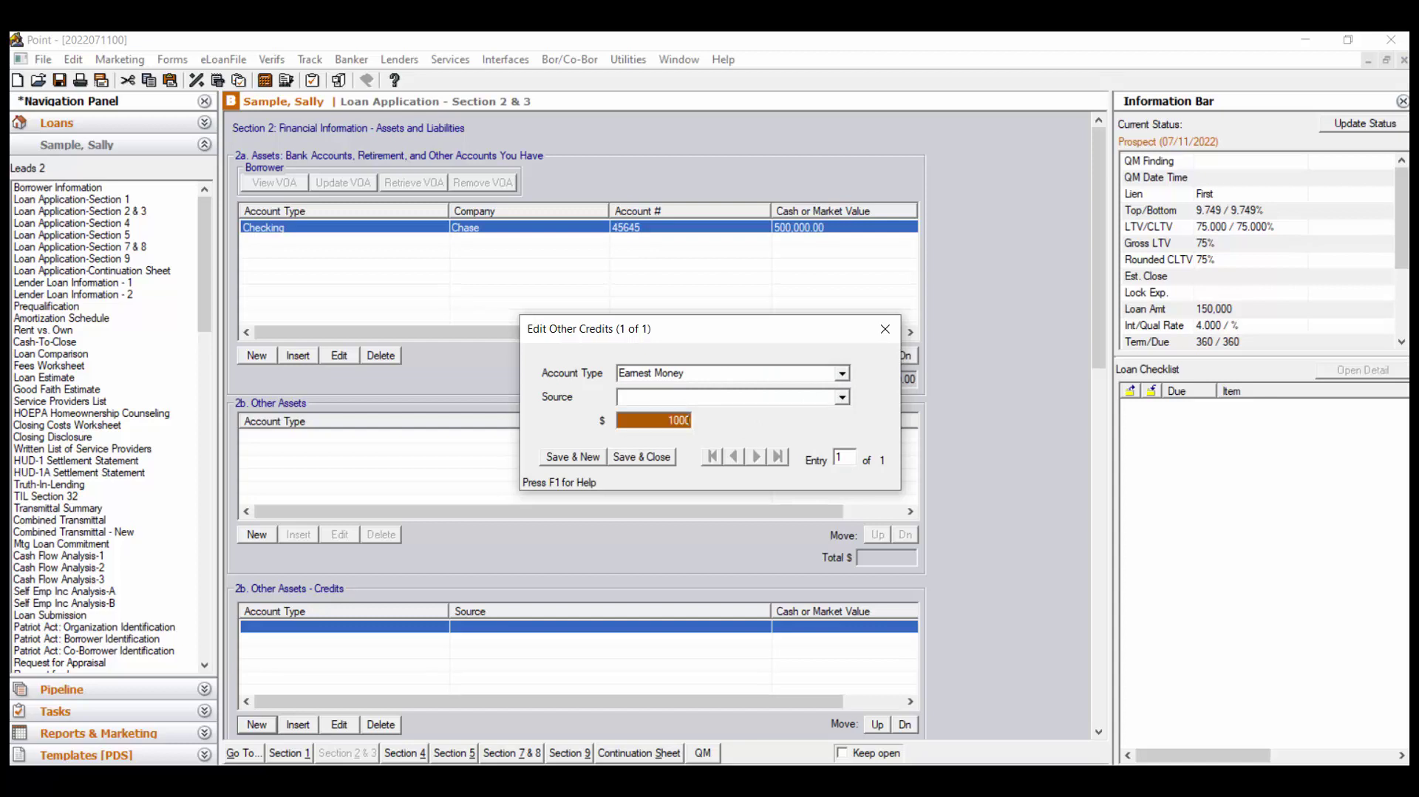
click(884, 329)
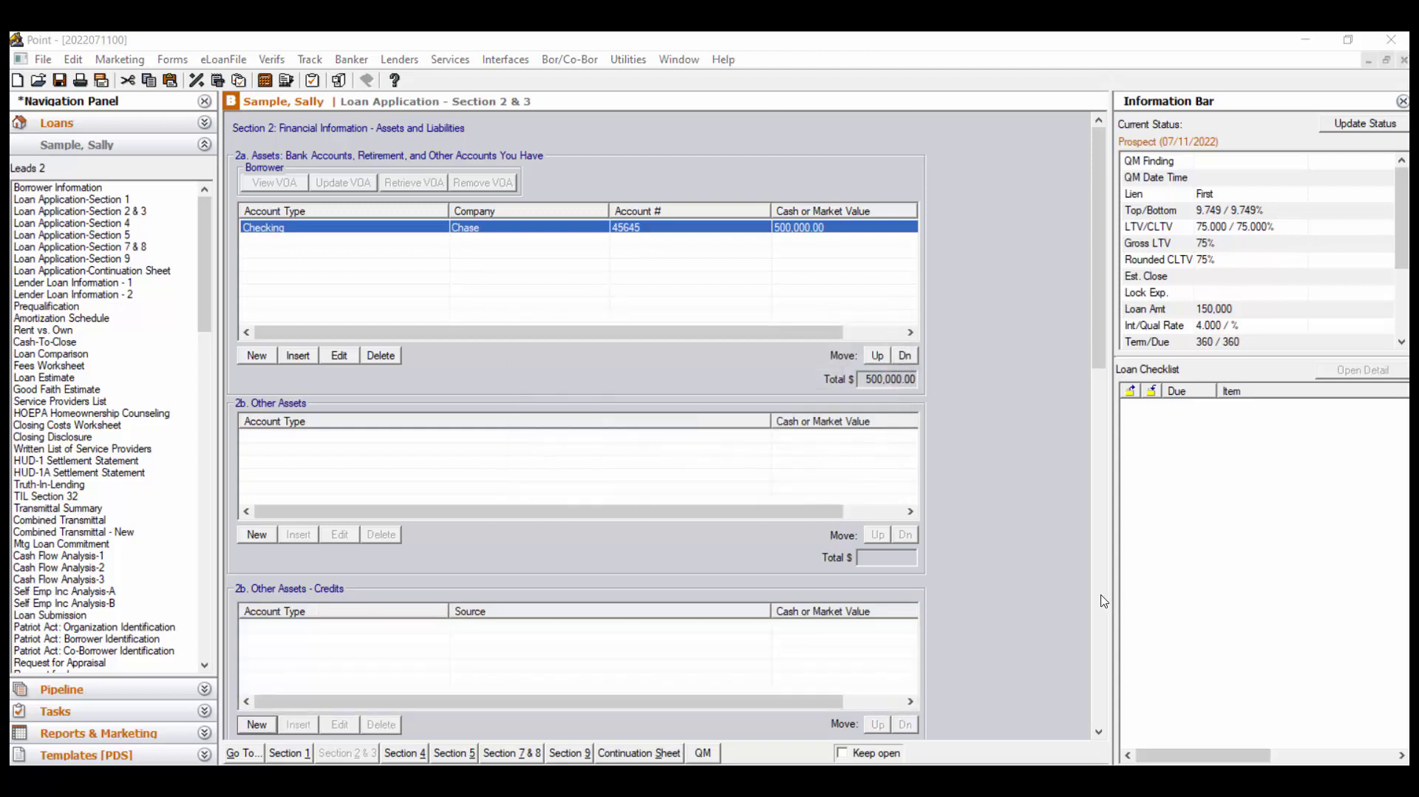
scroll(1107, 601, down, 6)
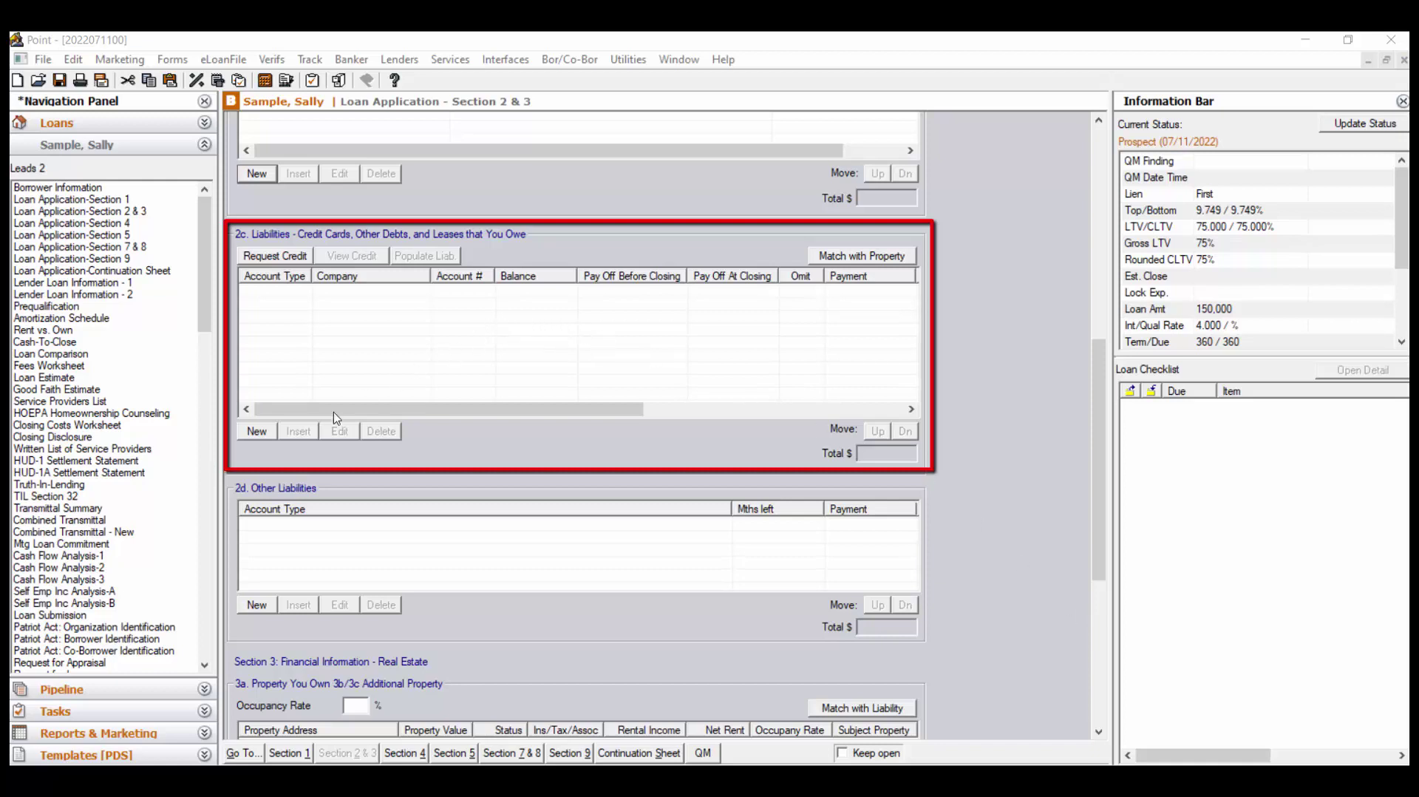
Start a new liability with company Mortgage, account type Mortgage, its account number, and Conventional type
click(259, 433)
text(Mortgage)
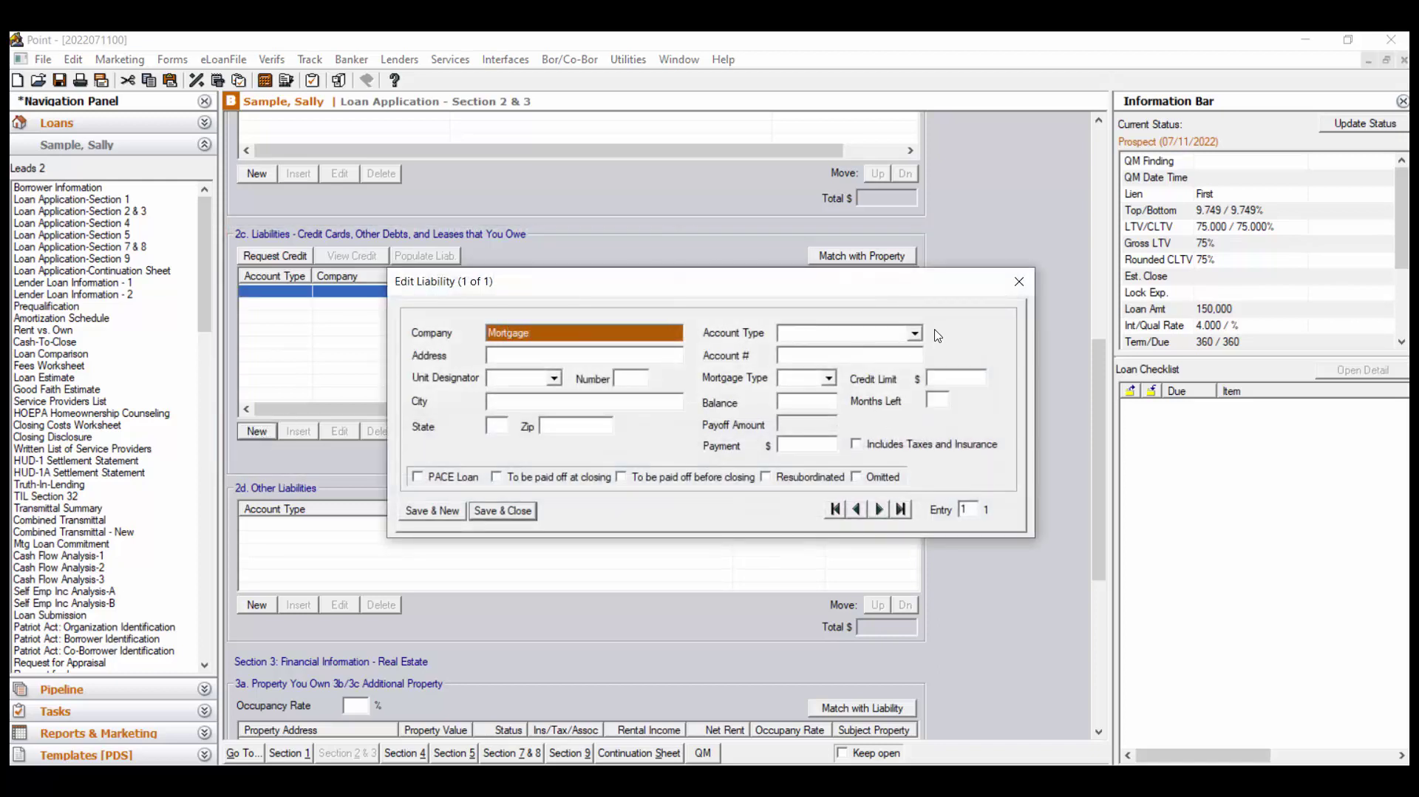
click(914, 333)
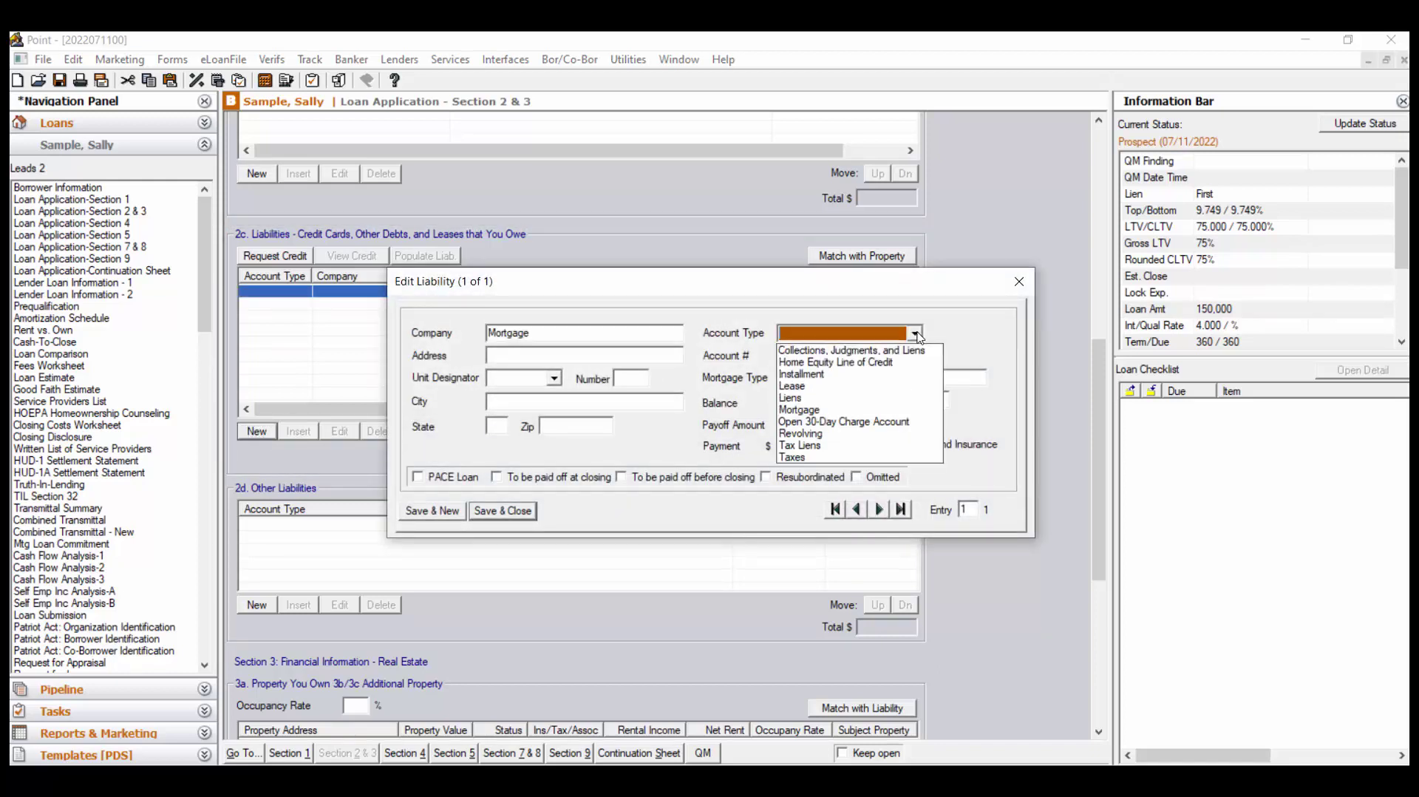
click(884, 415)
key(Tab)
text(235)
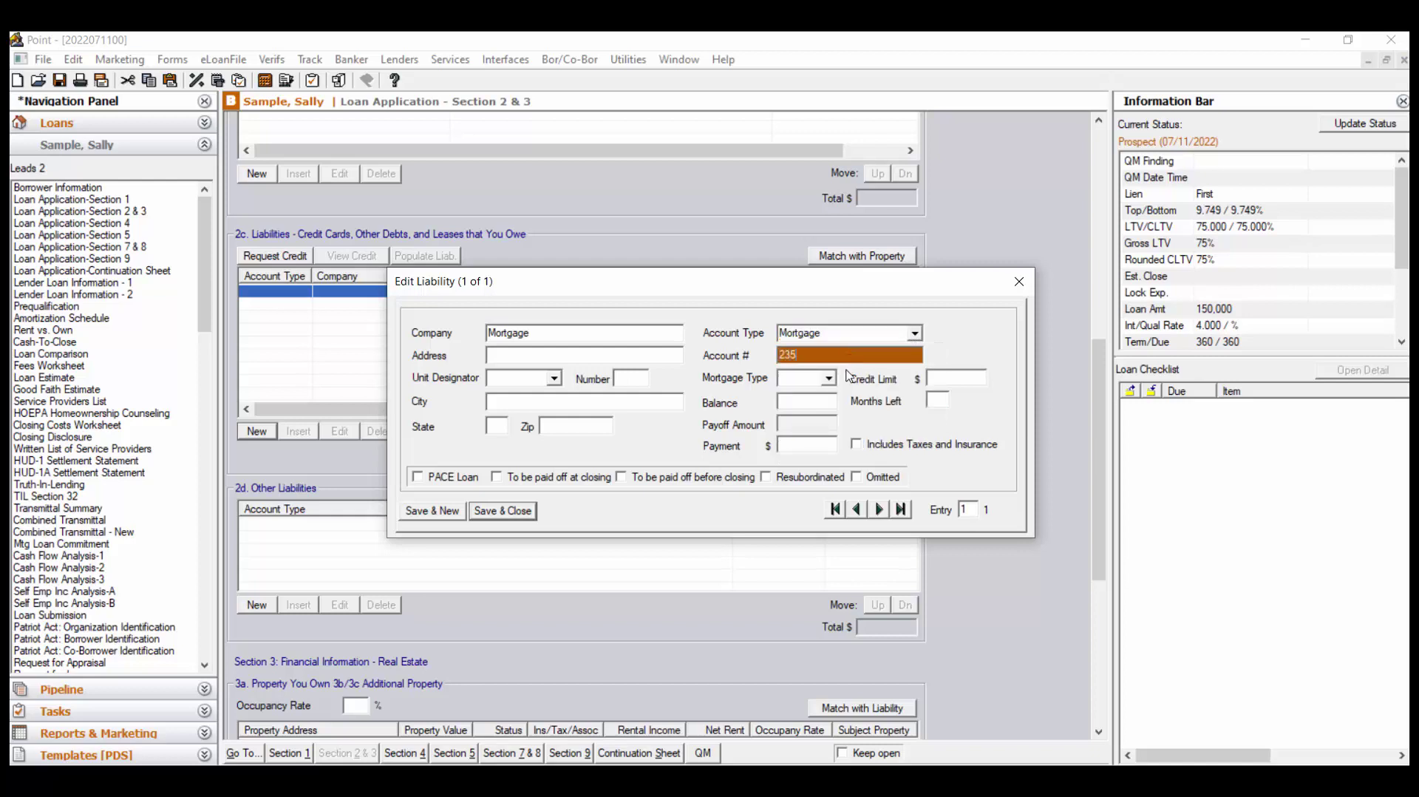
click(828, 377)
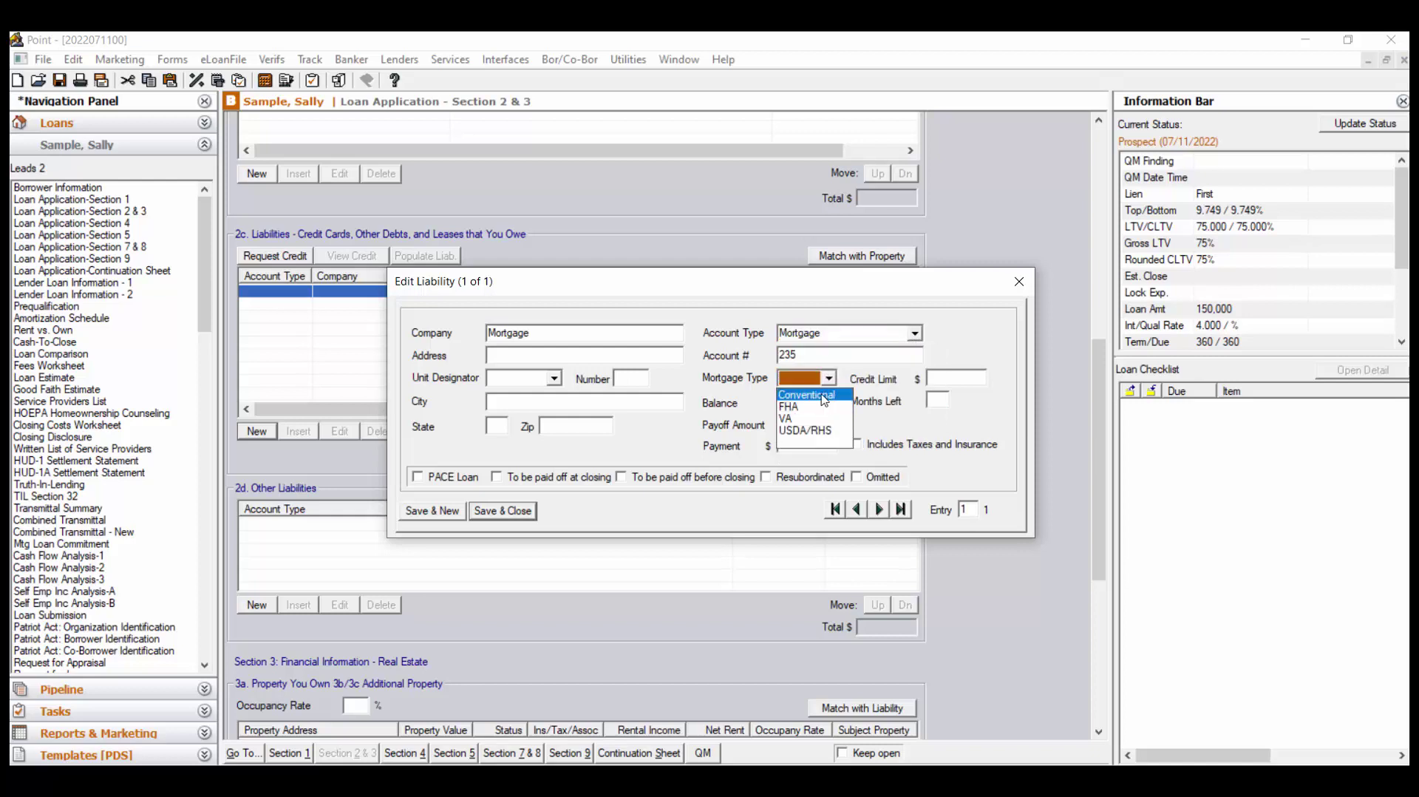
click(824, 395)
Enter a 150,000 balance and 1,200 payment, mark it paid off at closing, and save
click(812, 403)
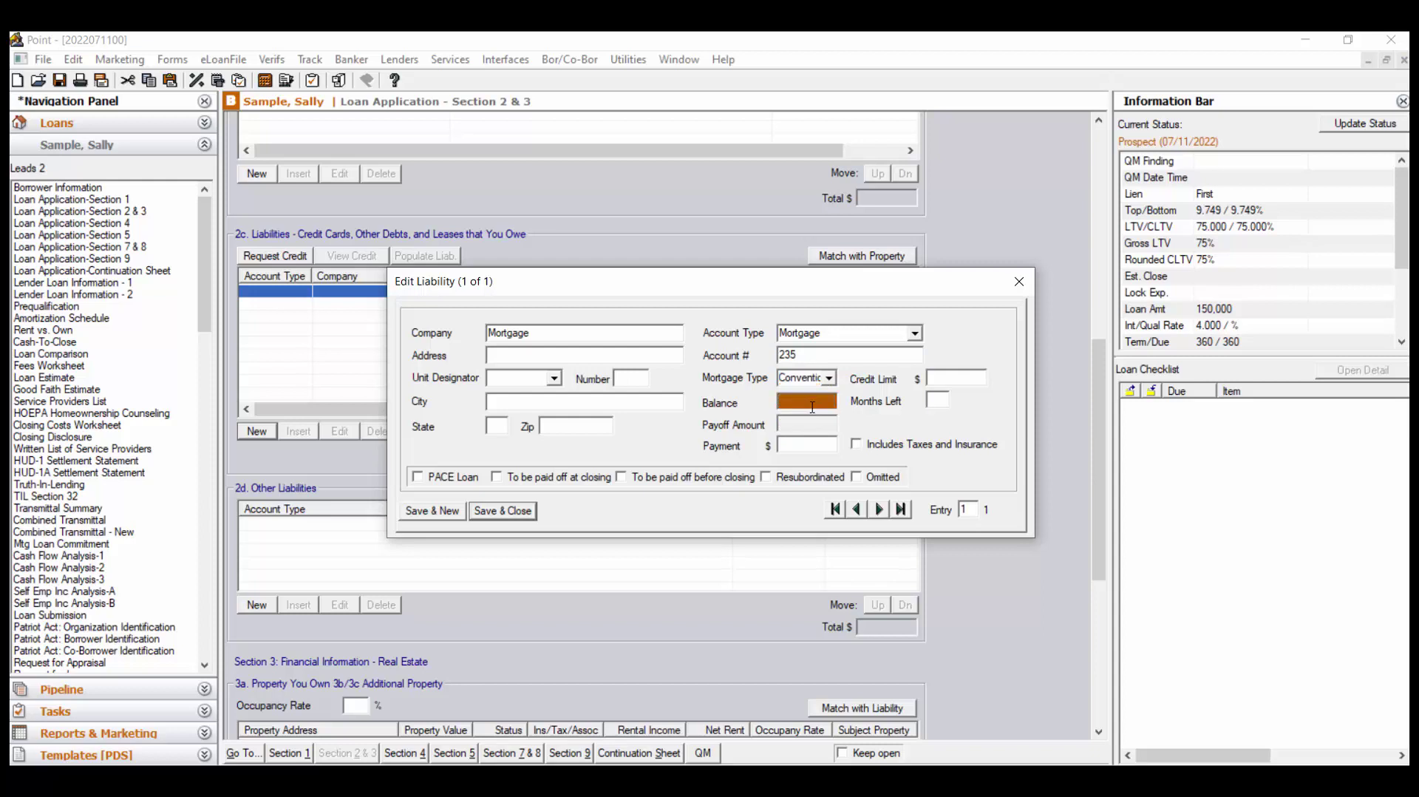
text(150000)
click(819, 446)
text(1200)
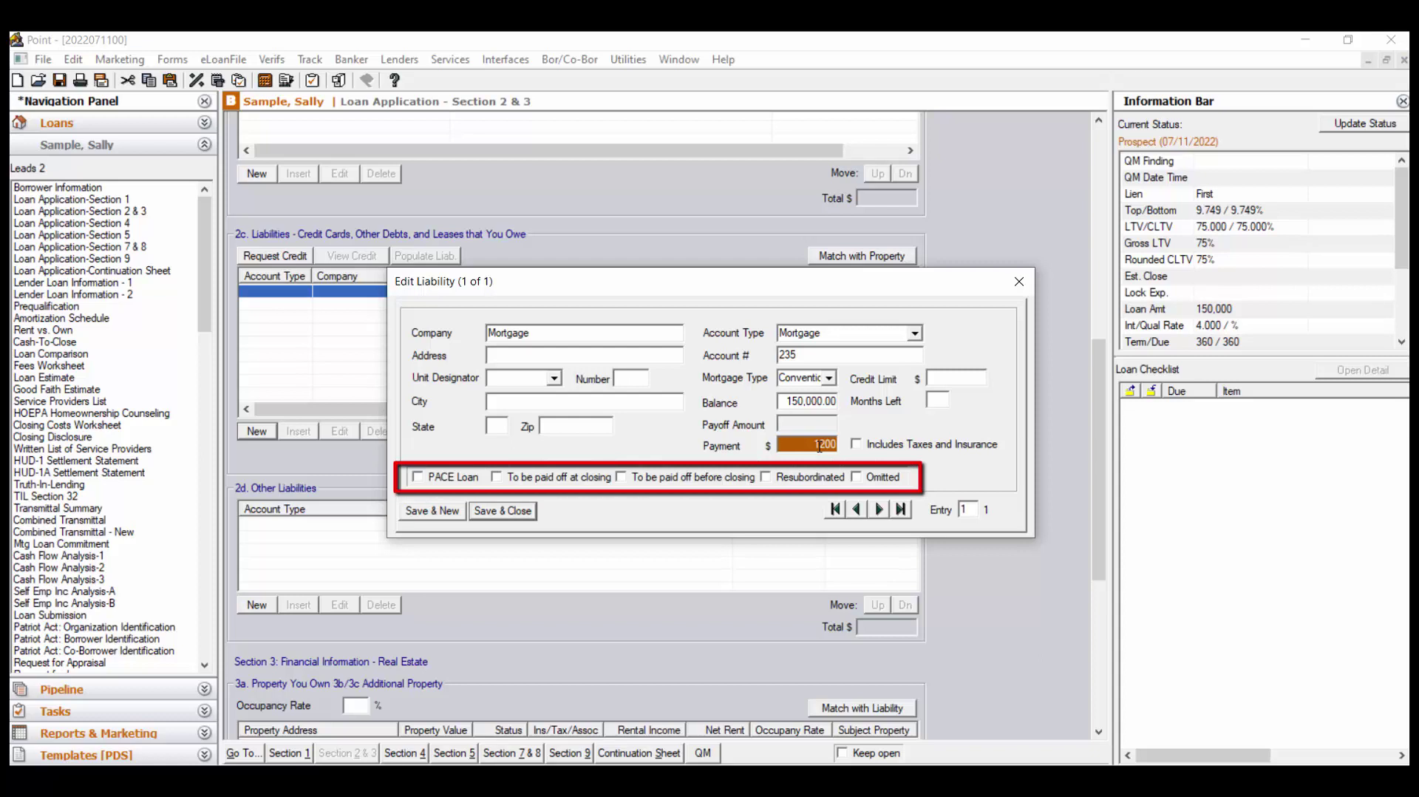
click(497, 477)
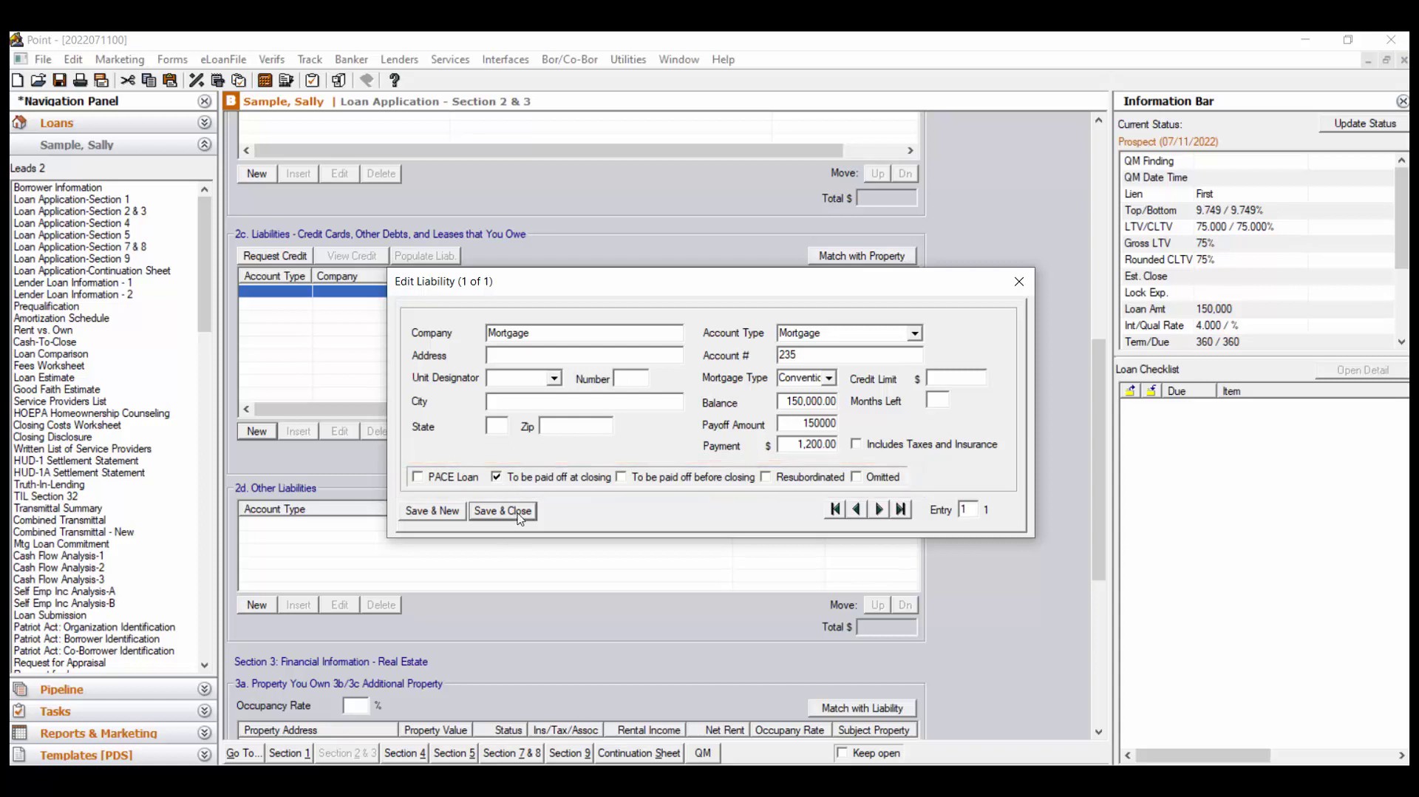
click(520, 517)
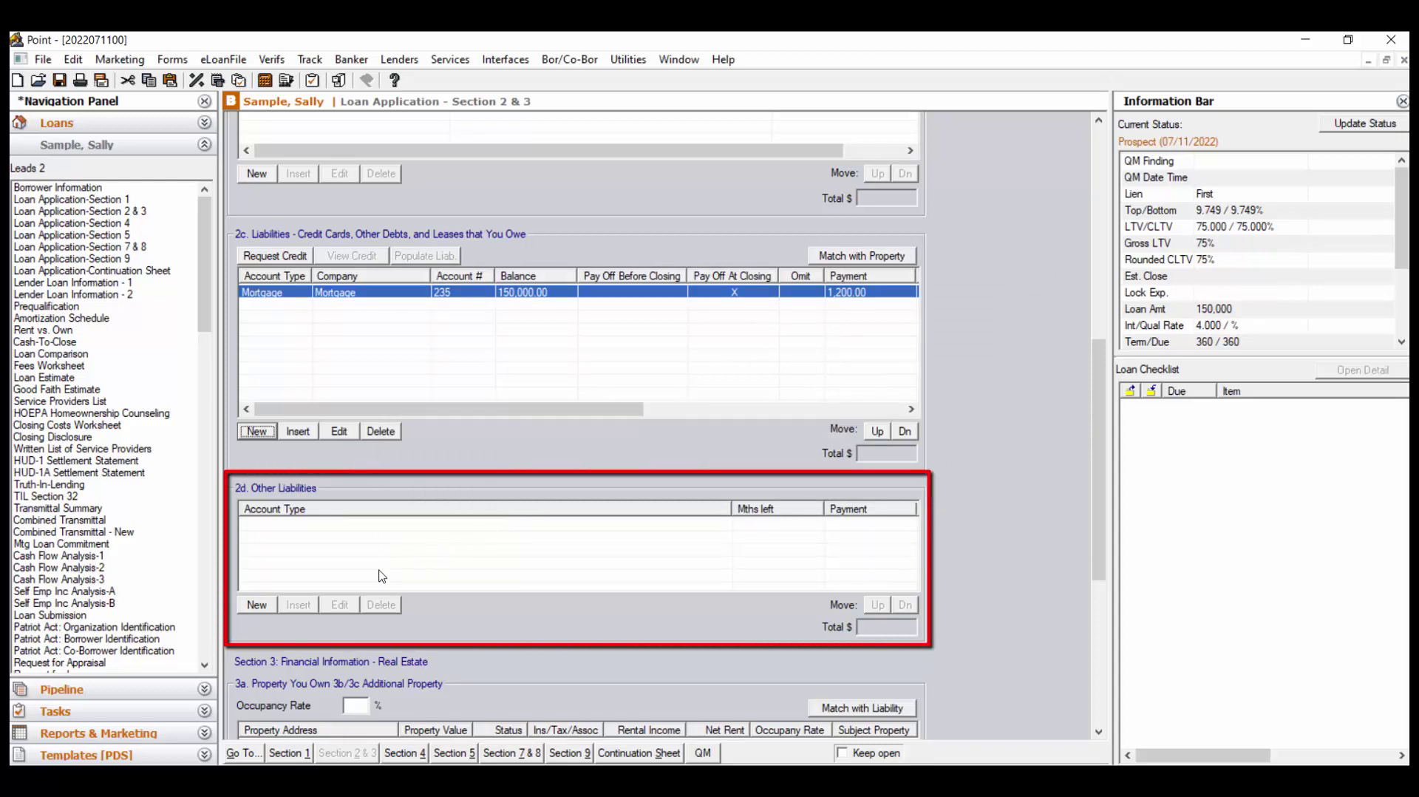
Add a Child Support other liability of 500 per month with 30 months left
click(256, 605)
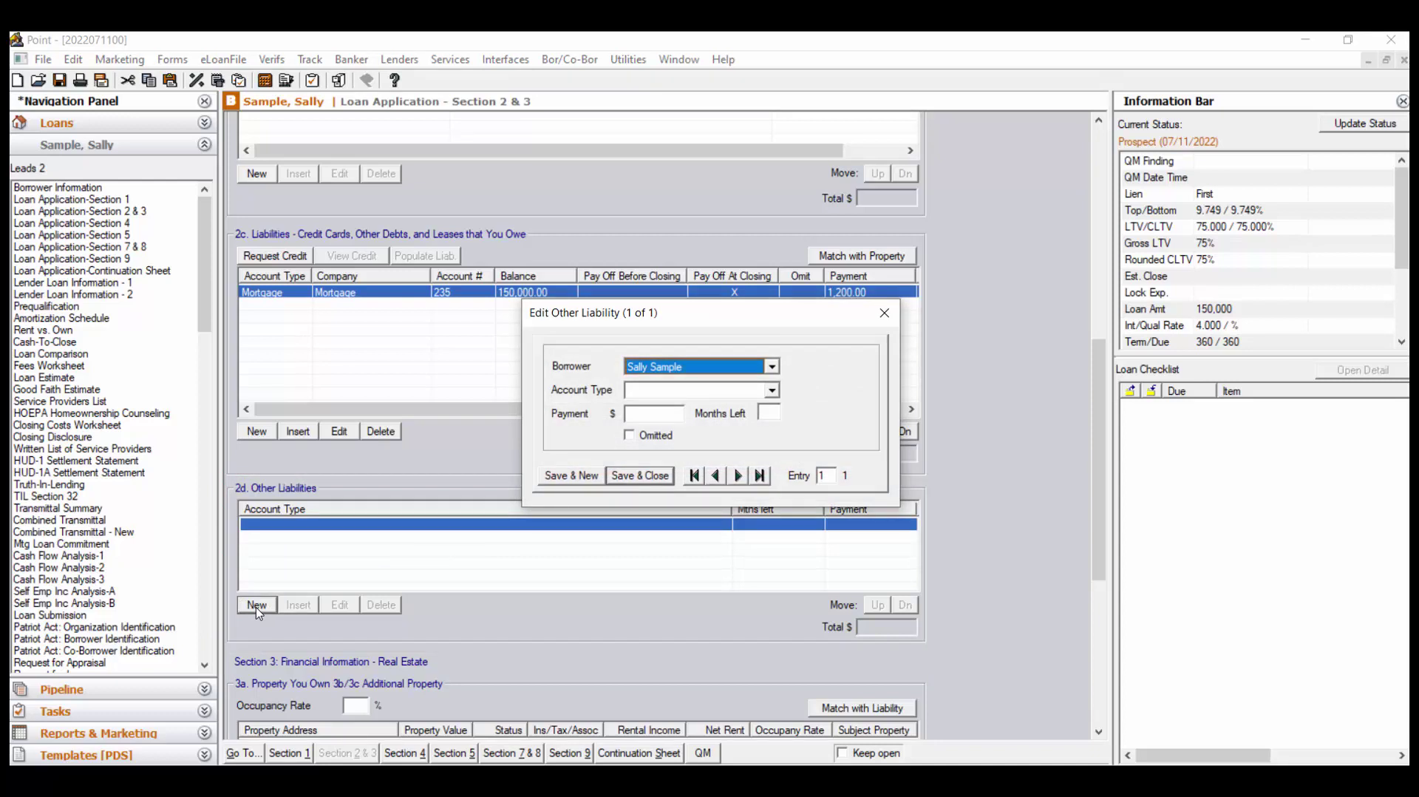
click(773, 368)
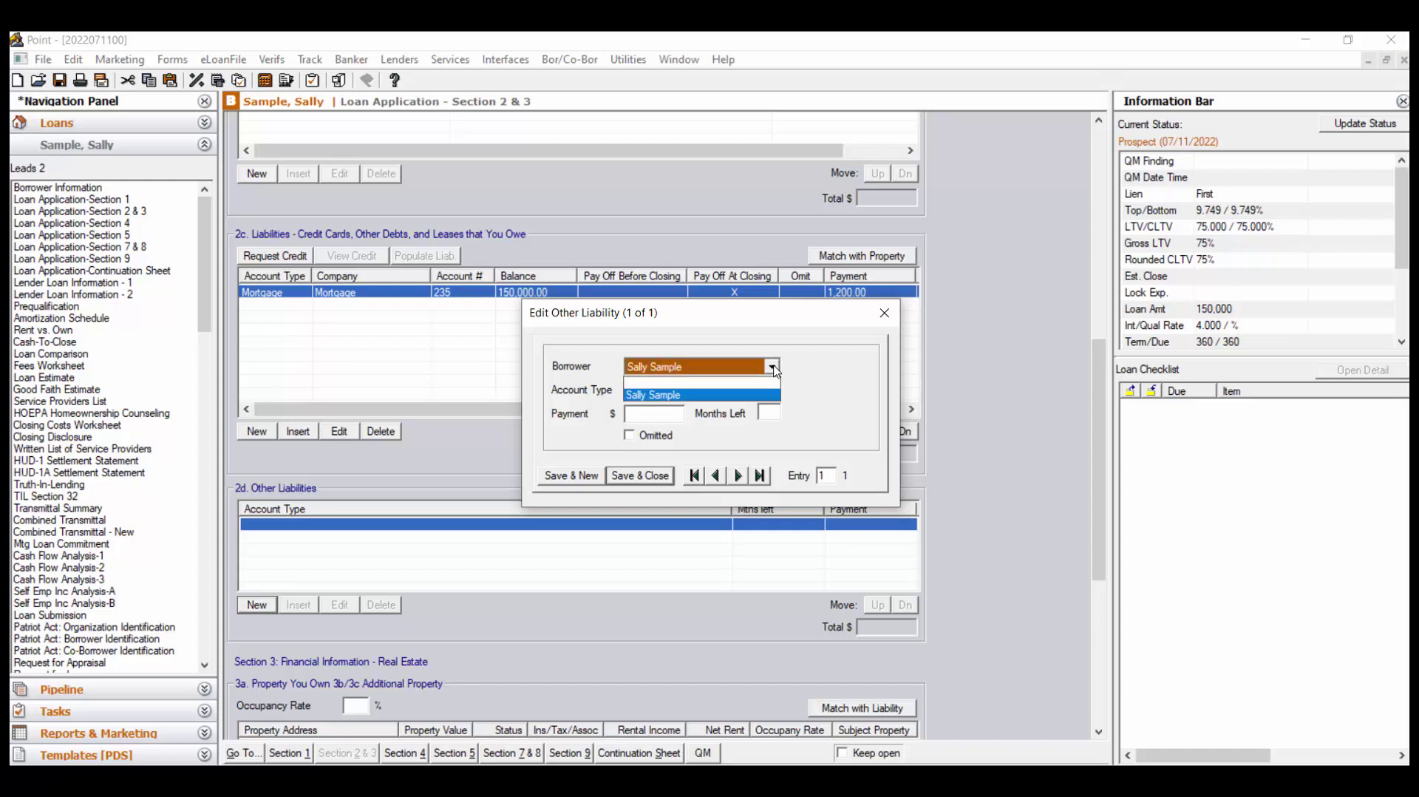
click(774, 370)
click(774, 394)
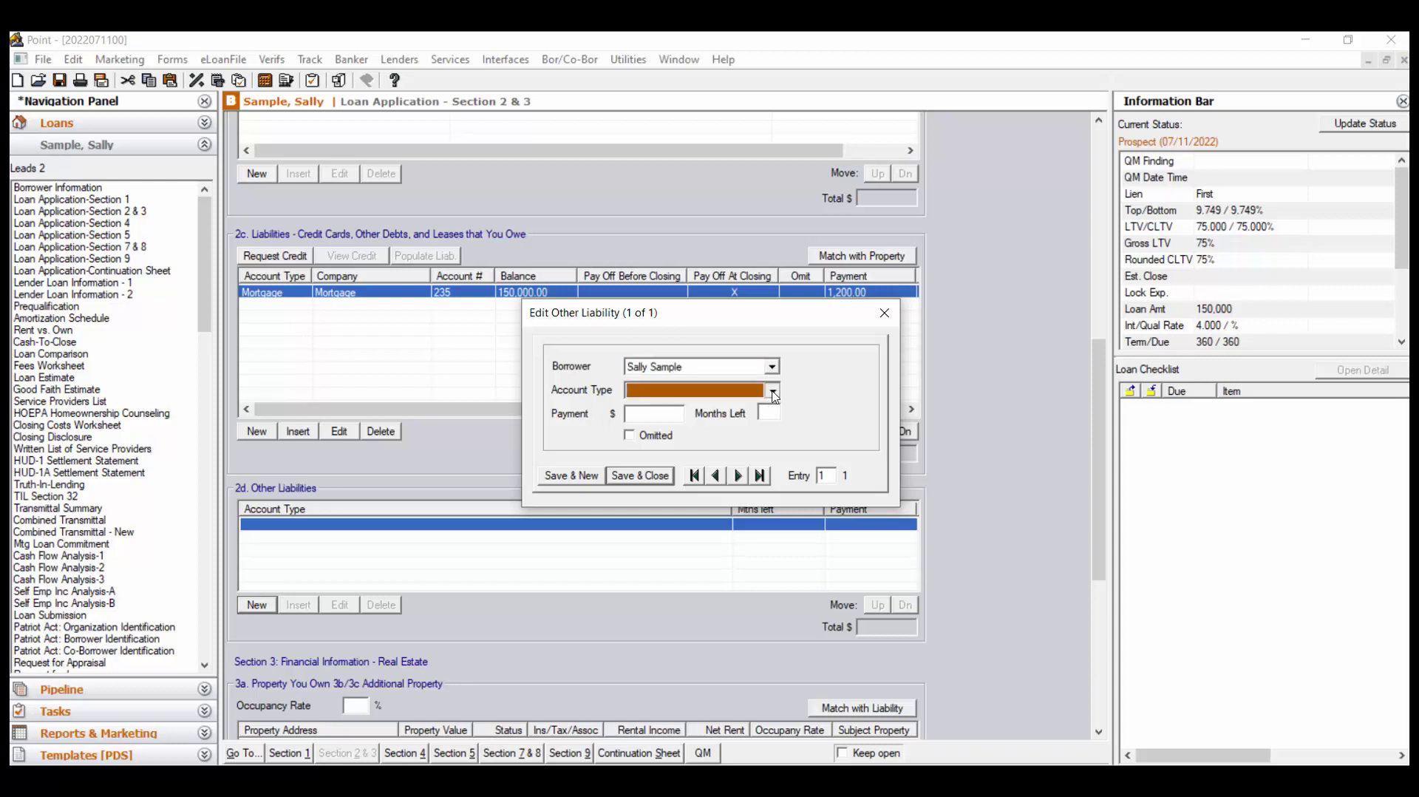
click(773, 391)
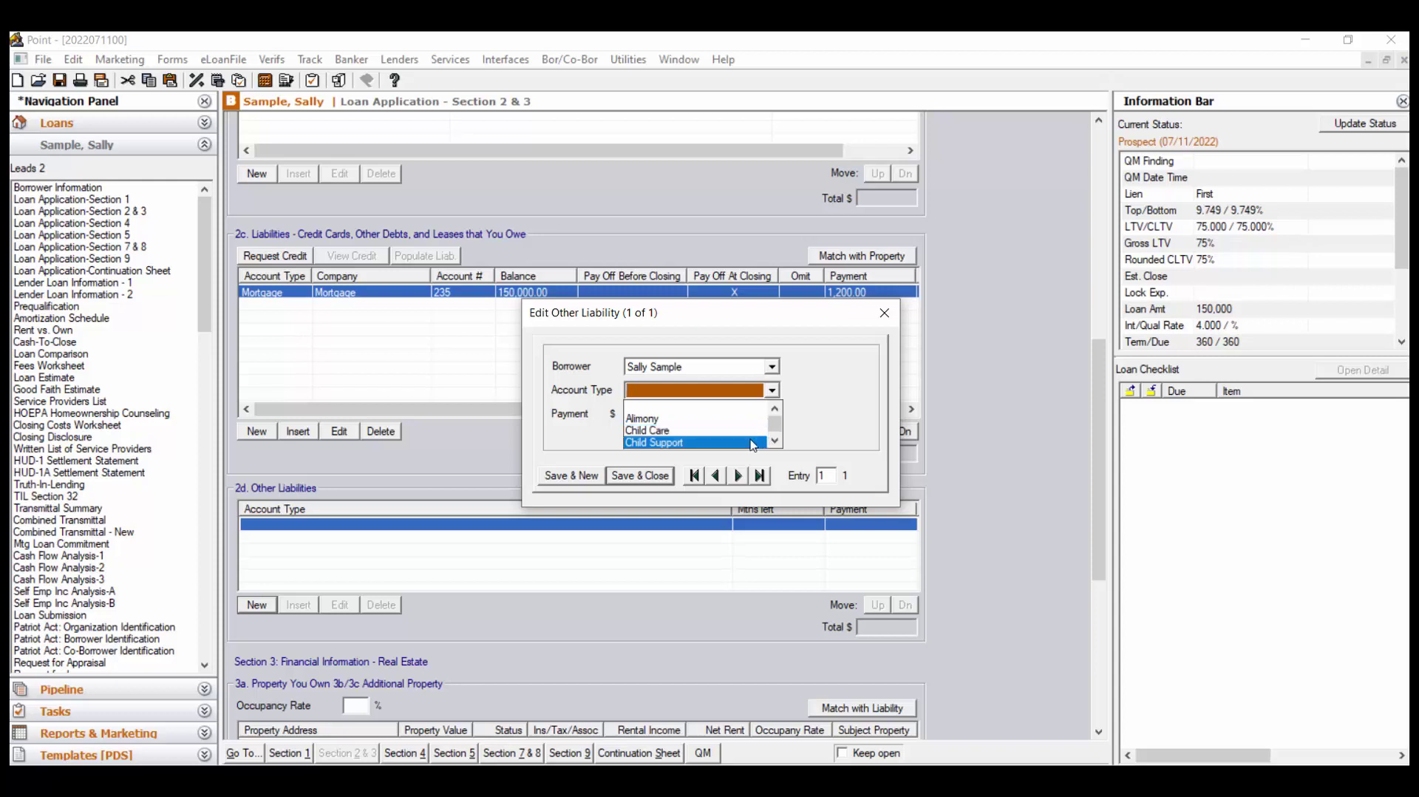
click(753, 445)
click(667, 411)
text(500)
click(769, 412)
text(30)
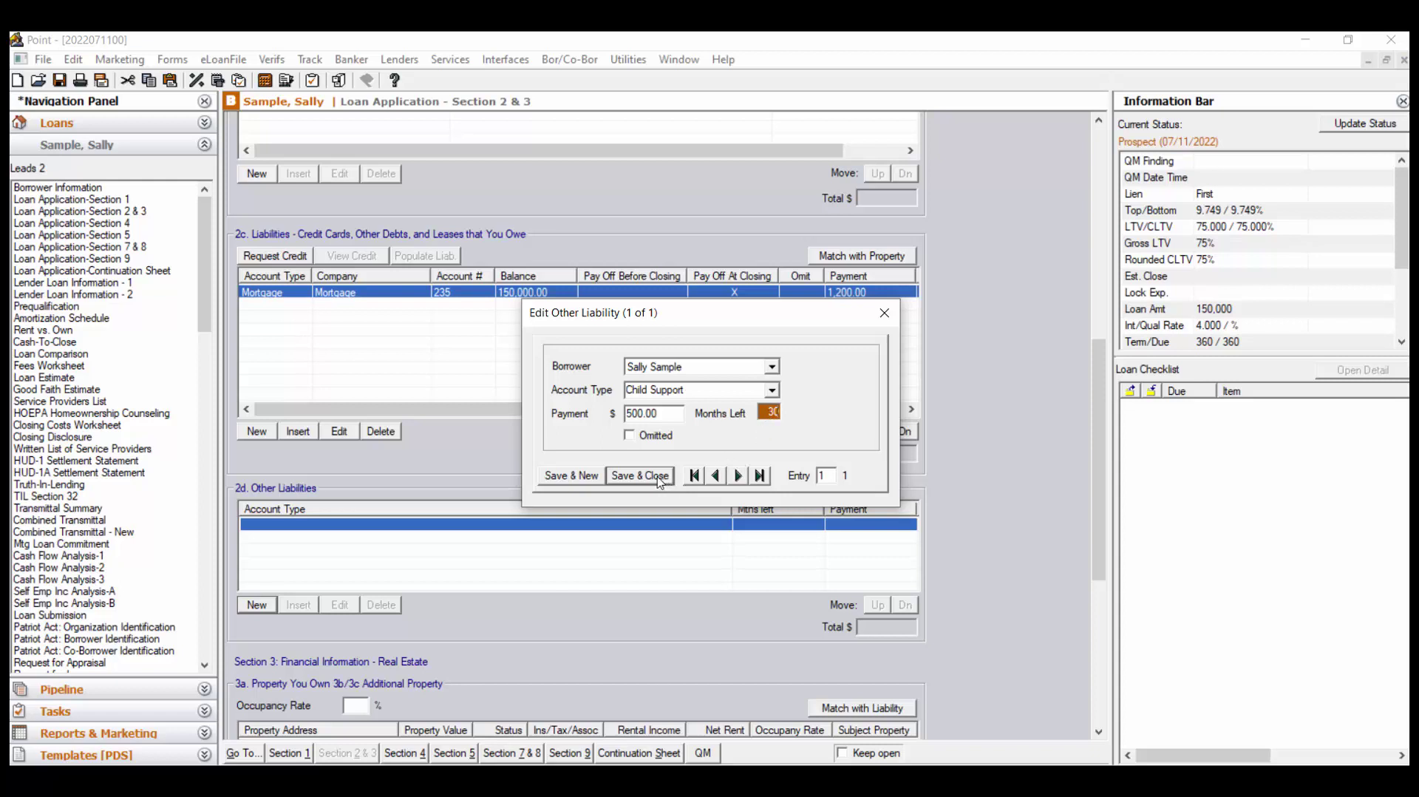
click(660, 481)
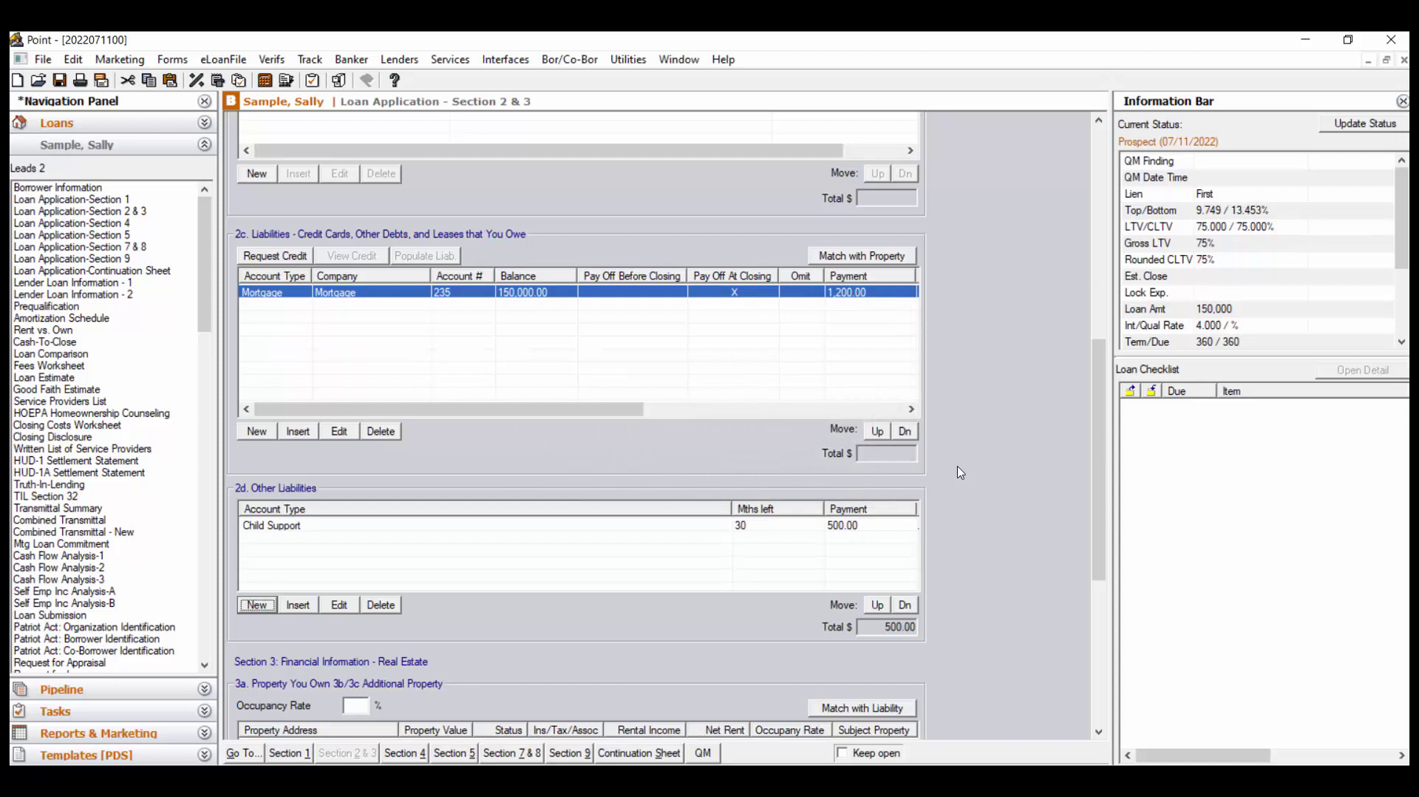
Scroll down to the Section 3a Property You Own table listing 123 Main
scroll(1019, 492, down, 5)
scroll(1020, 493, down, 5)
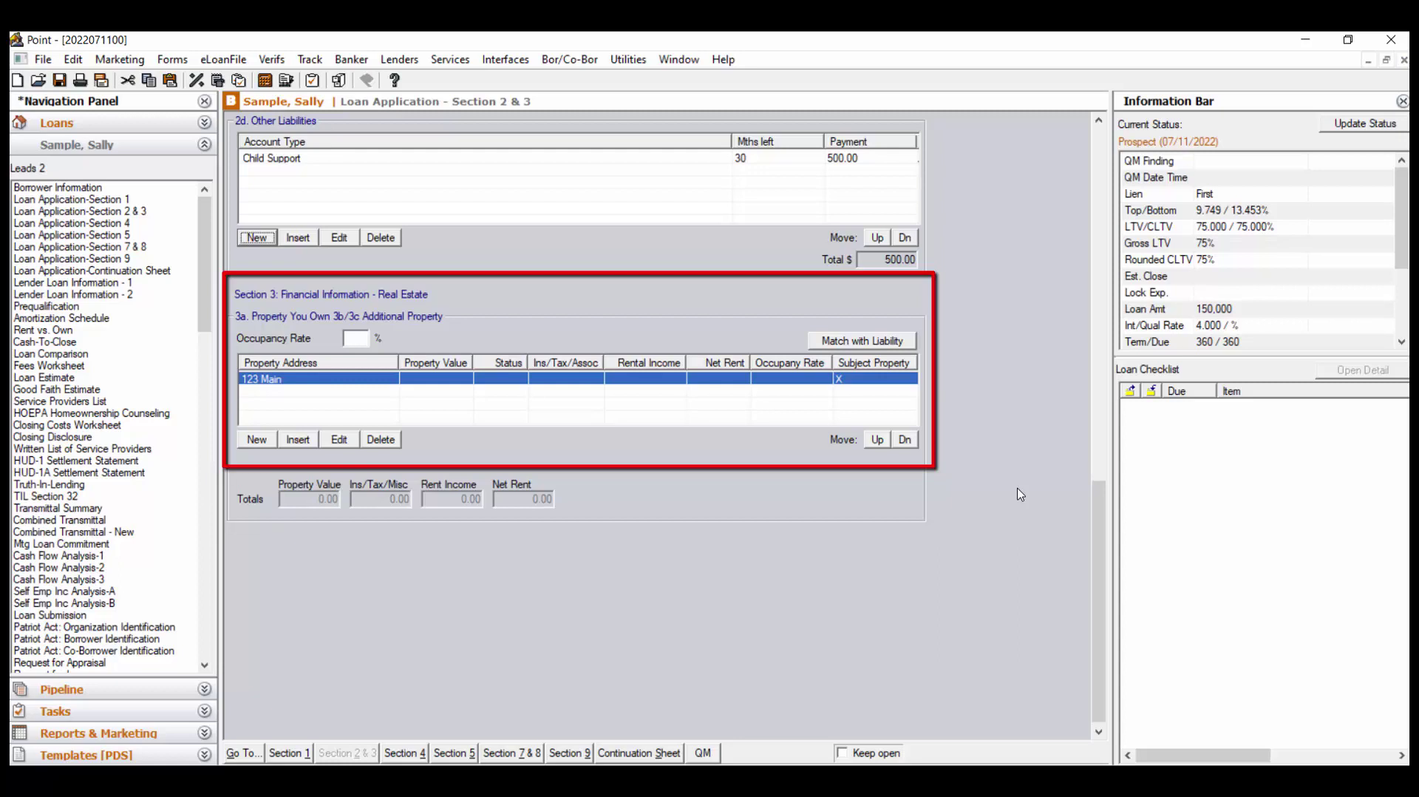
Give 123 Main a 200,000 value, Retained status, and Primary intended and current occupancy
double_click(643, 379)
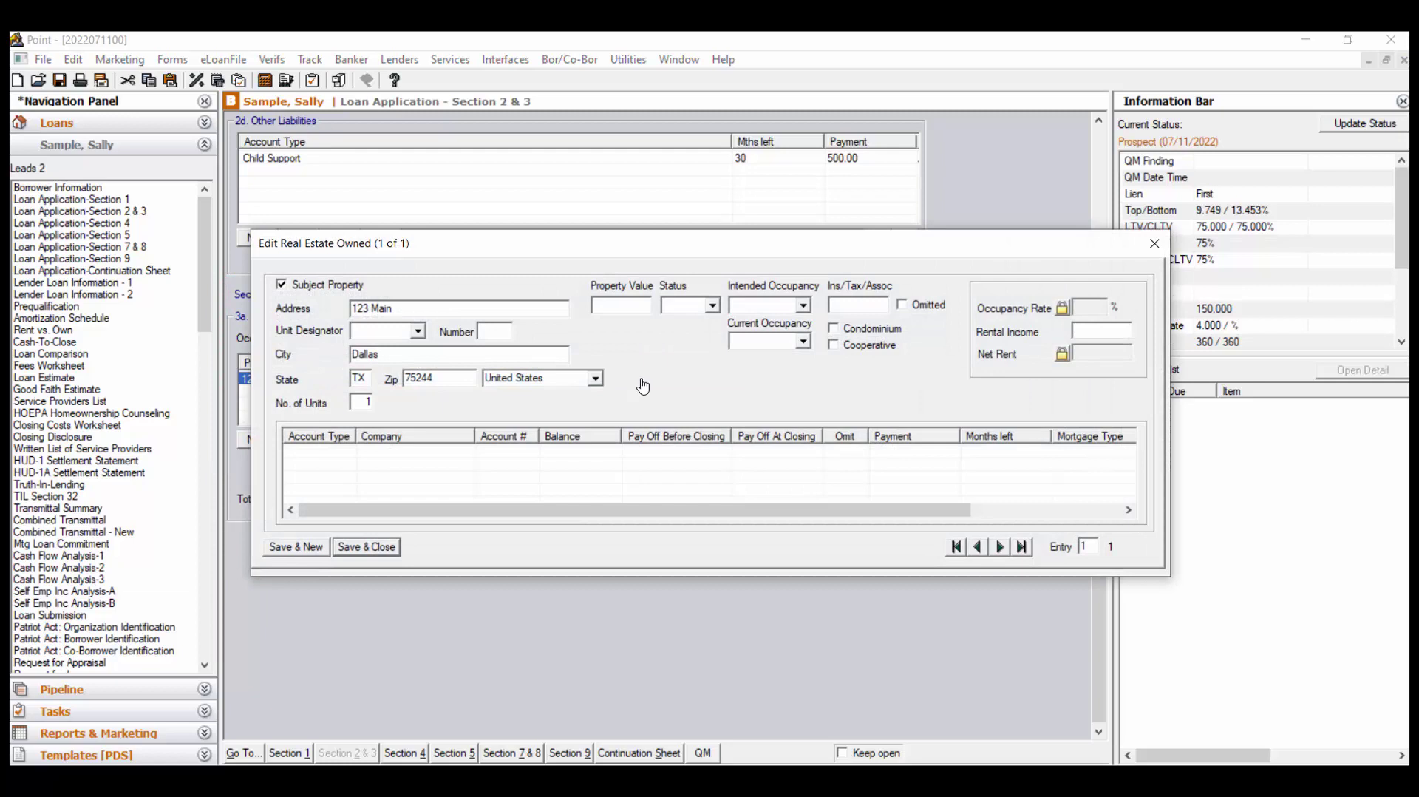
click(630, 308)
text(200000)
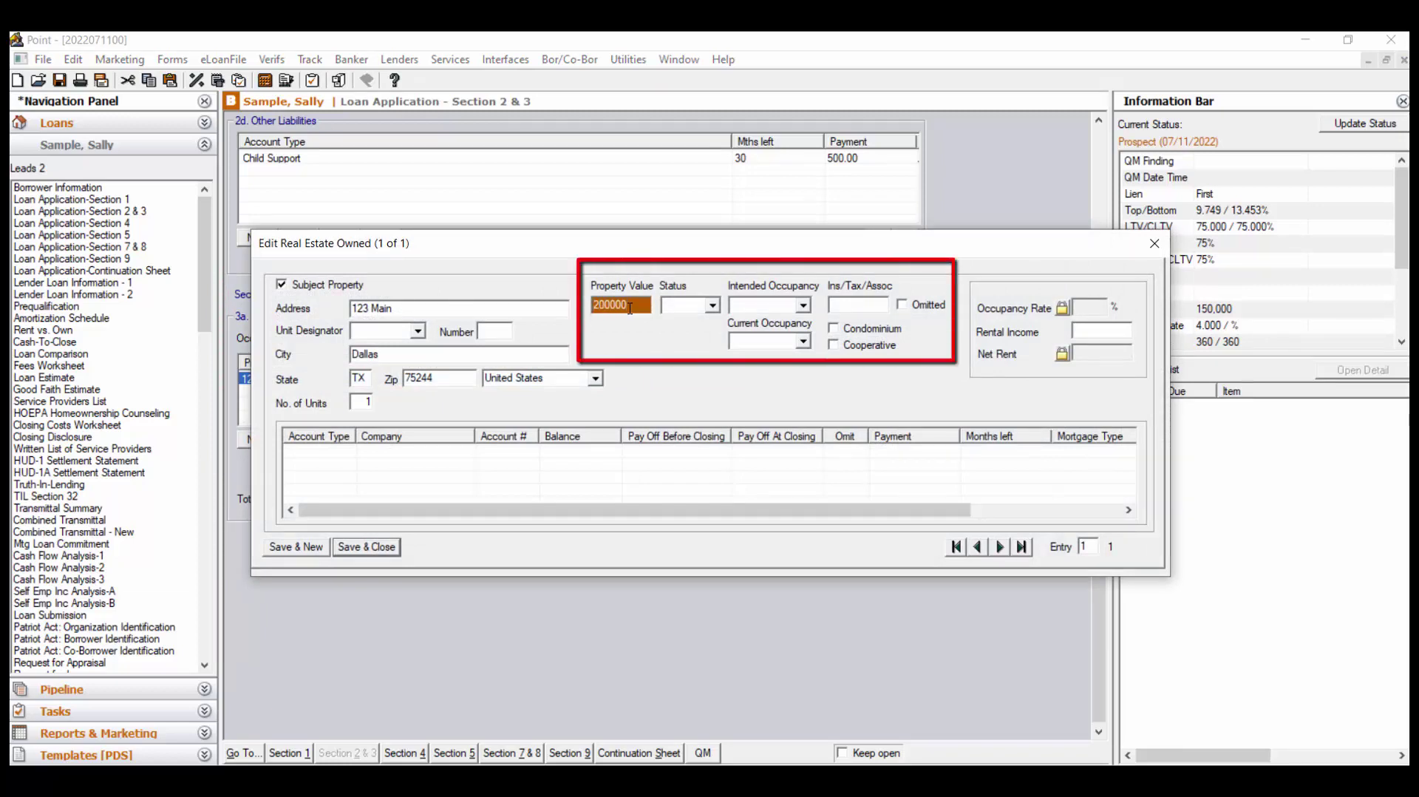
key(Tab)
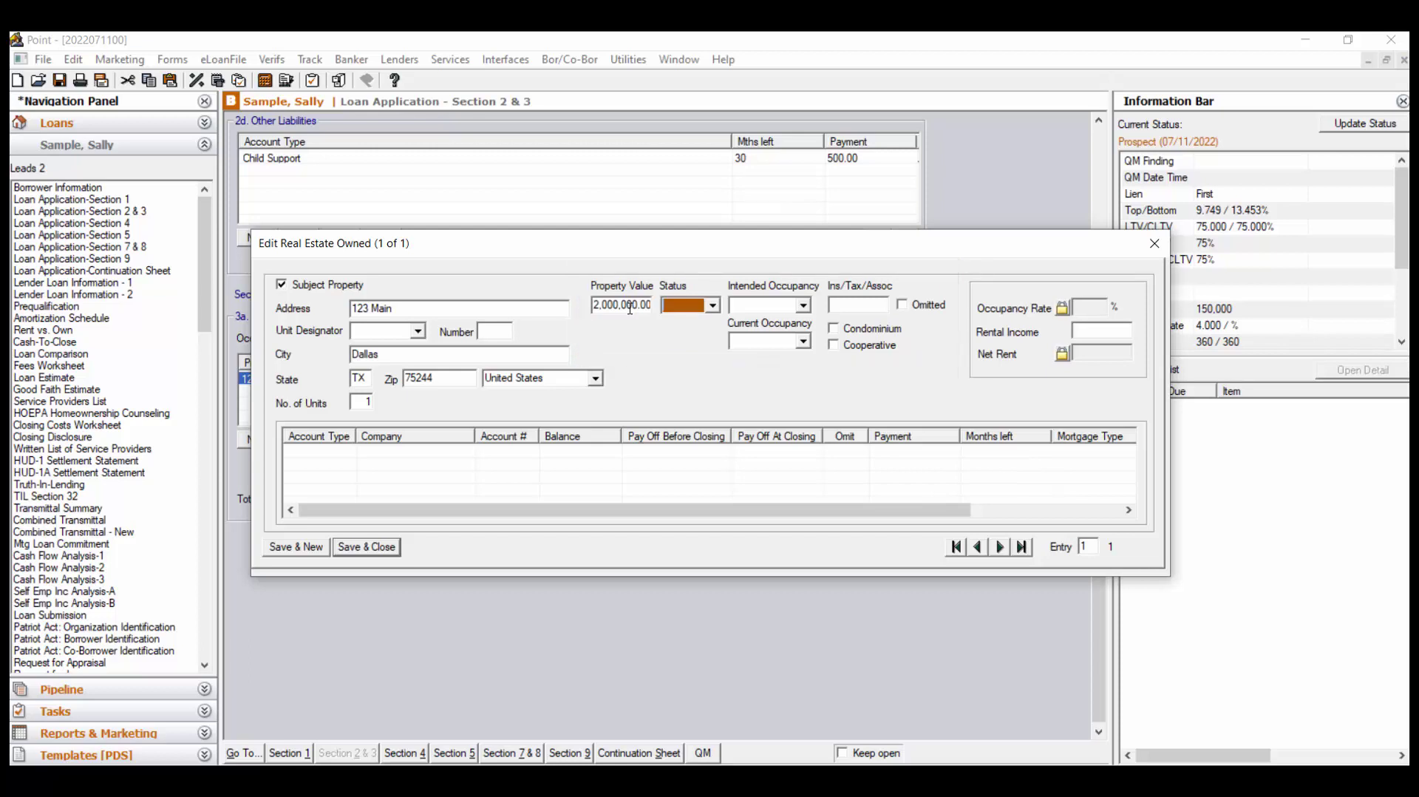
click(630, 309)
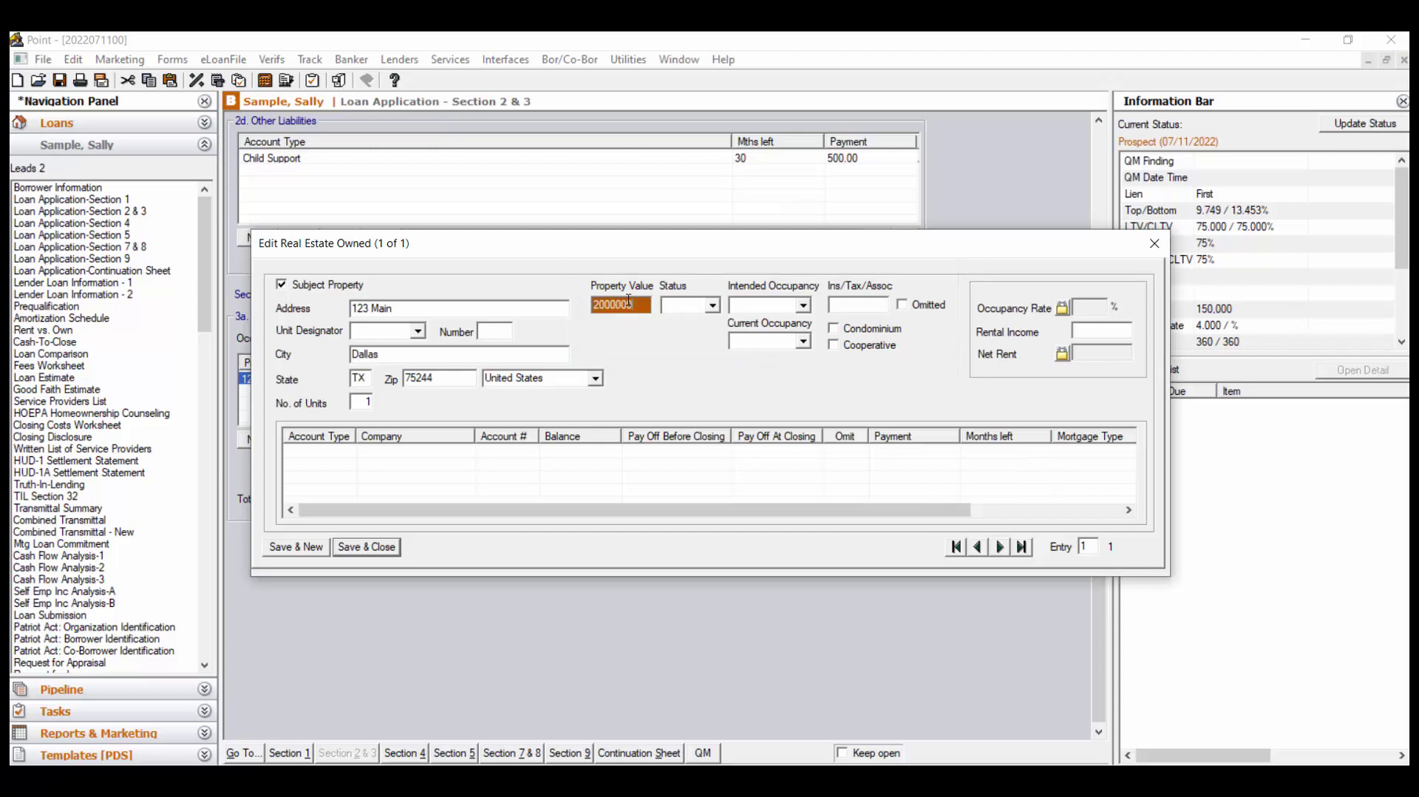
click(699, 306)
click(718, 352)
click(805, 309)
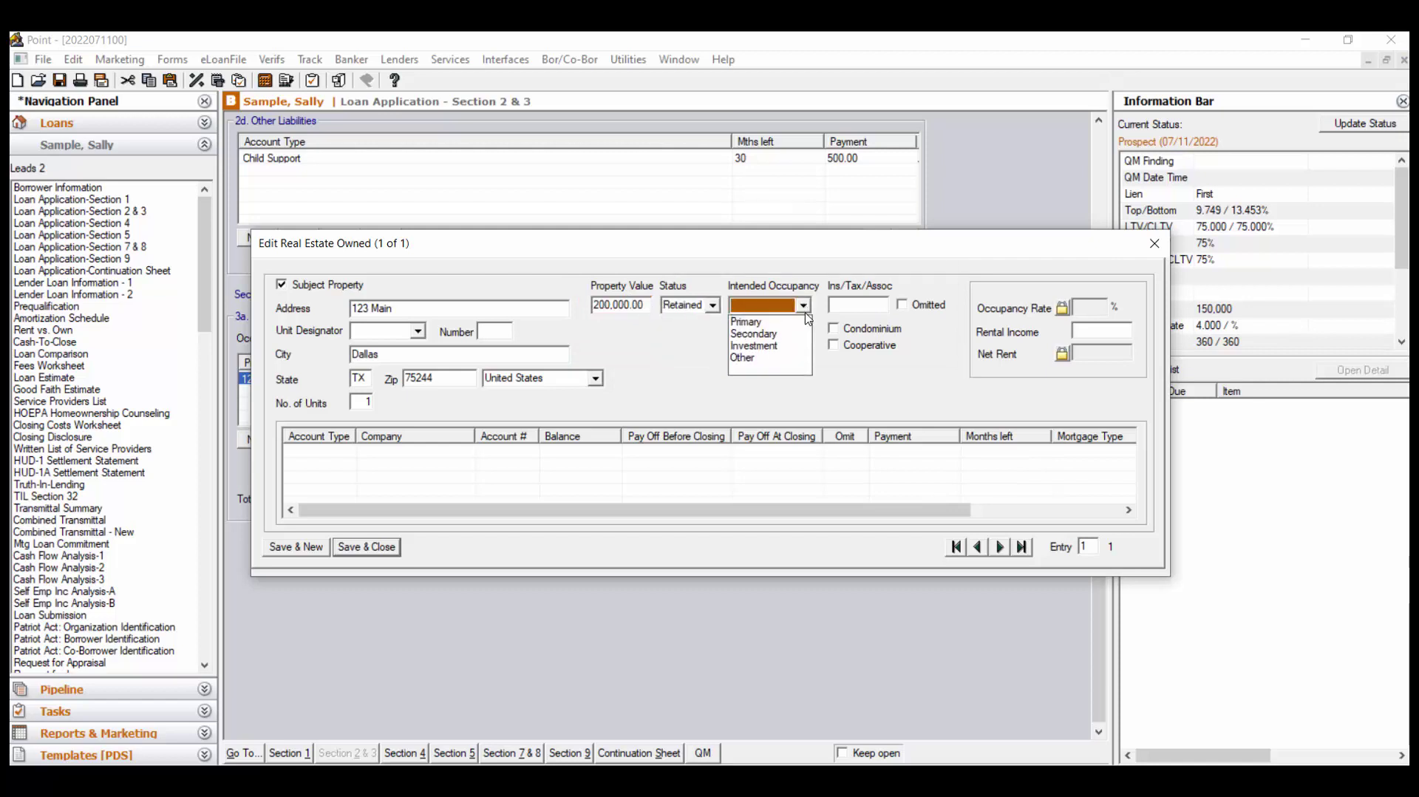
click(805, 323)
click(803, 341)
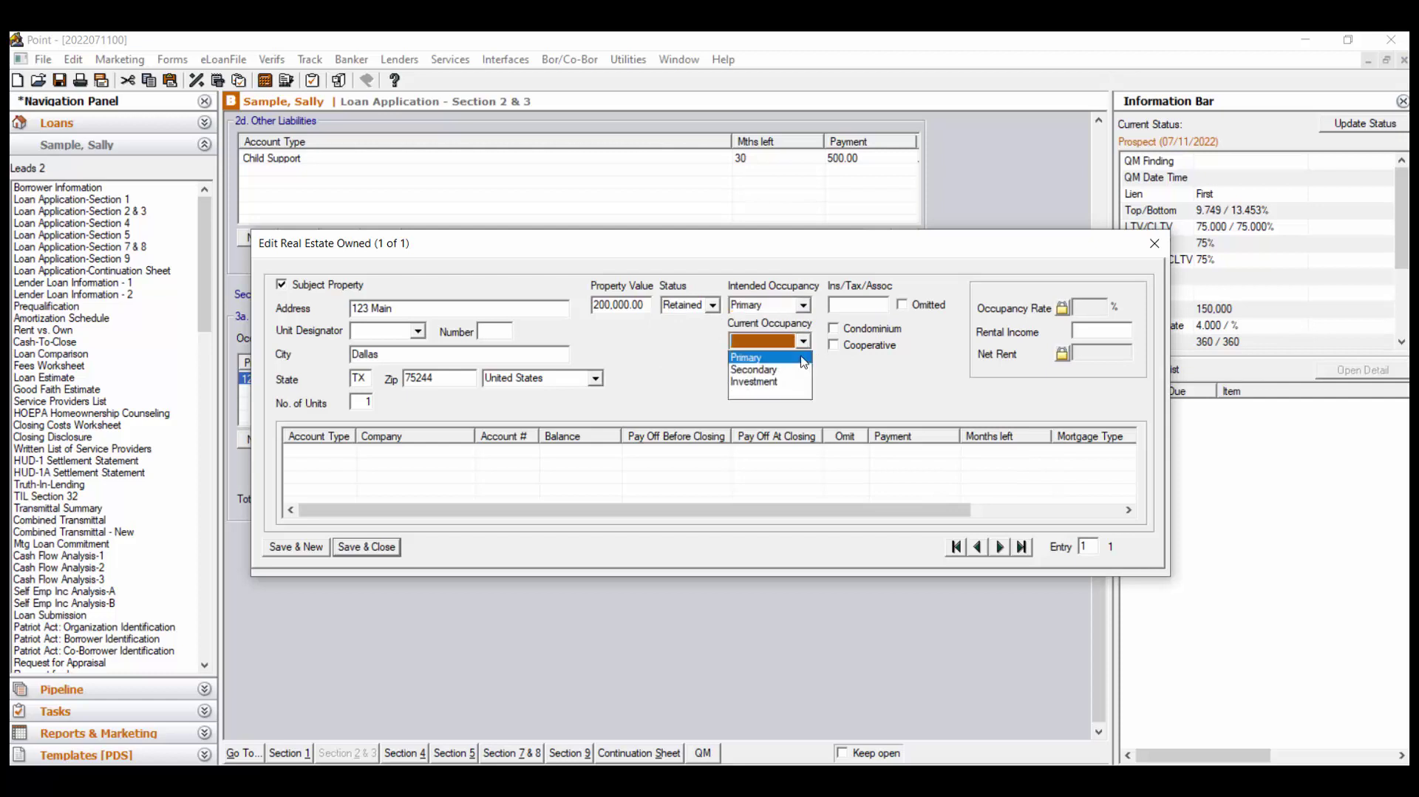
click(796, 359)
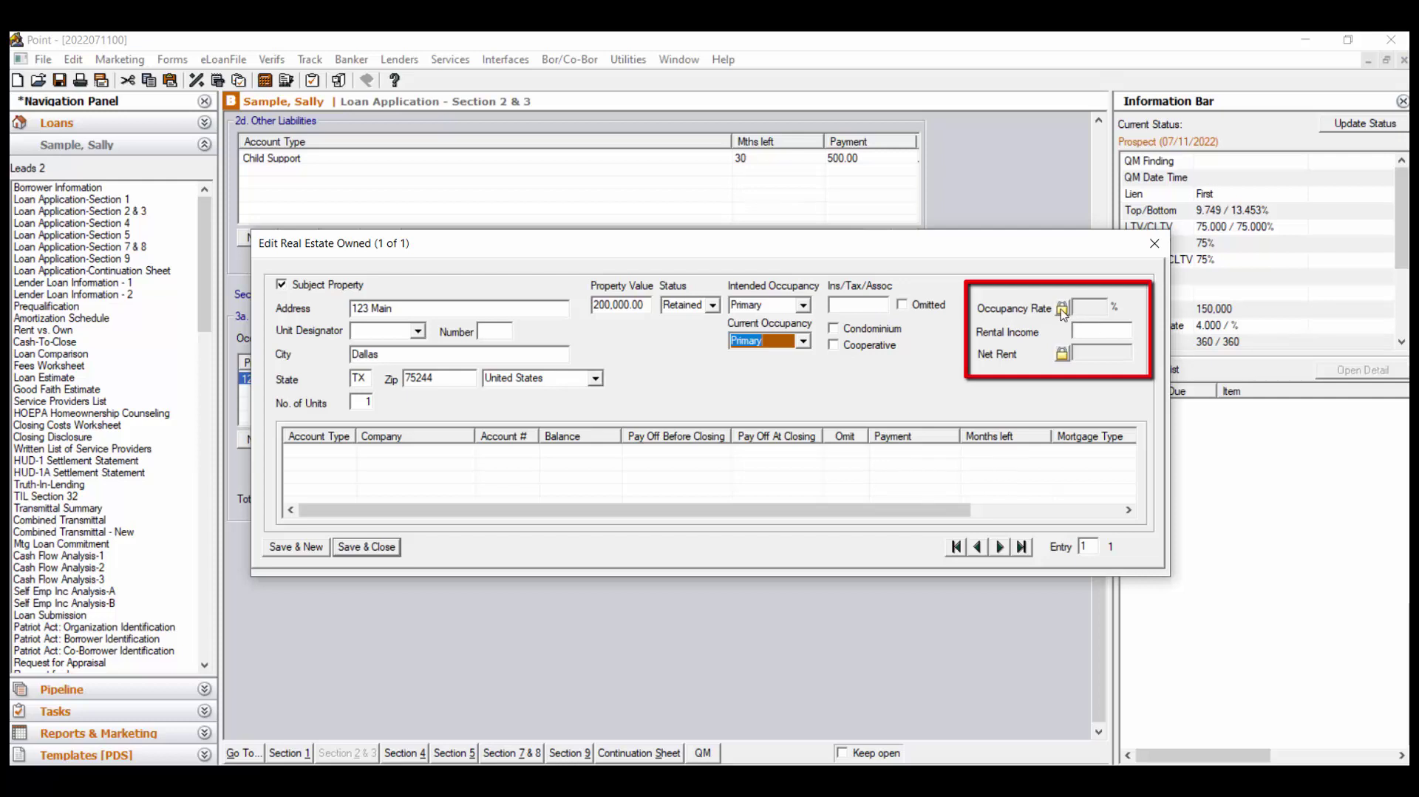
Unlock the occupancy rate and set it to 75%, with 1,900 rental income
click(1062, 309)
click(1086, 309)
text(75)
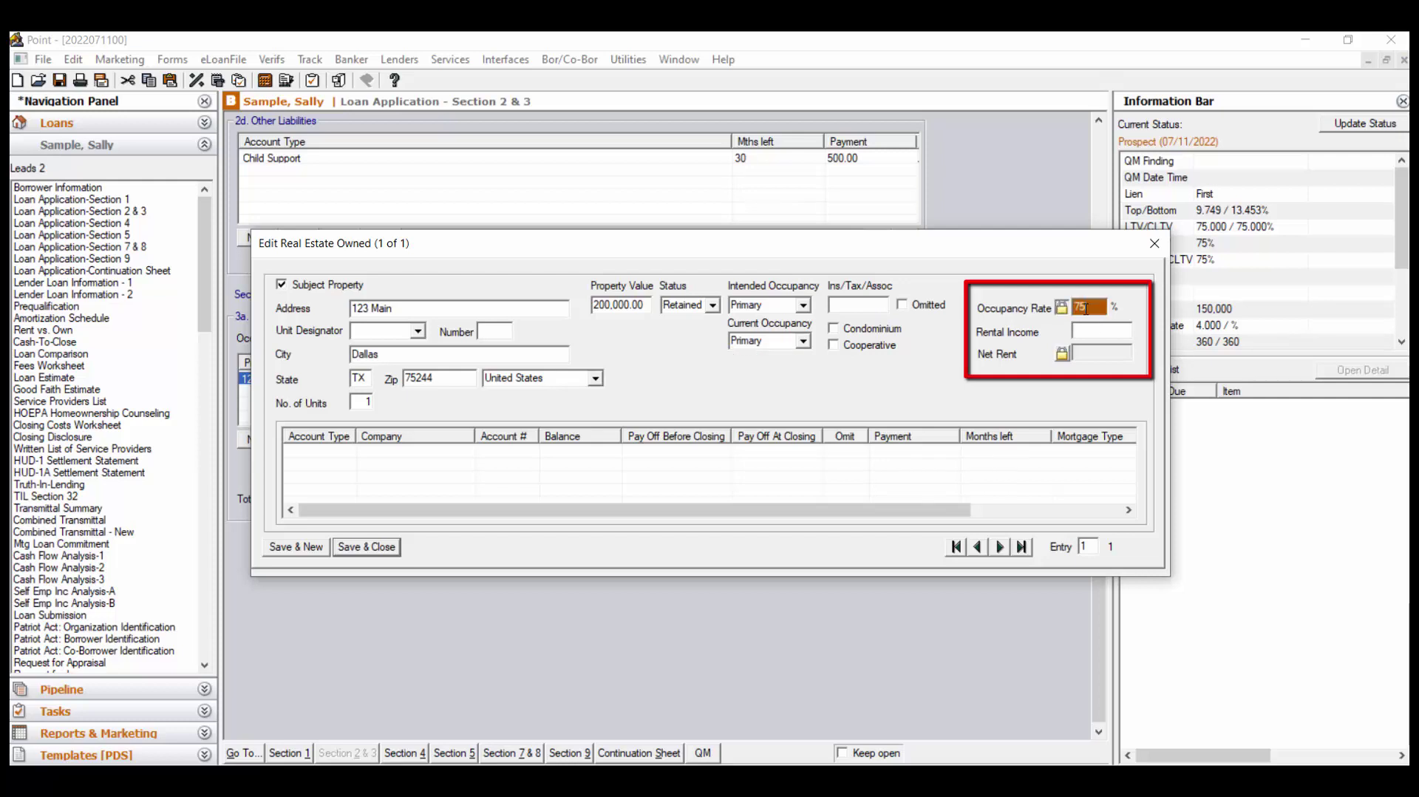
click(1091, 331)
text(1,900)
key(Tab)
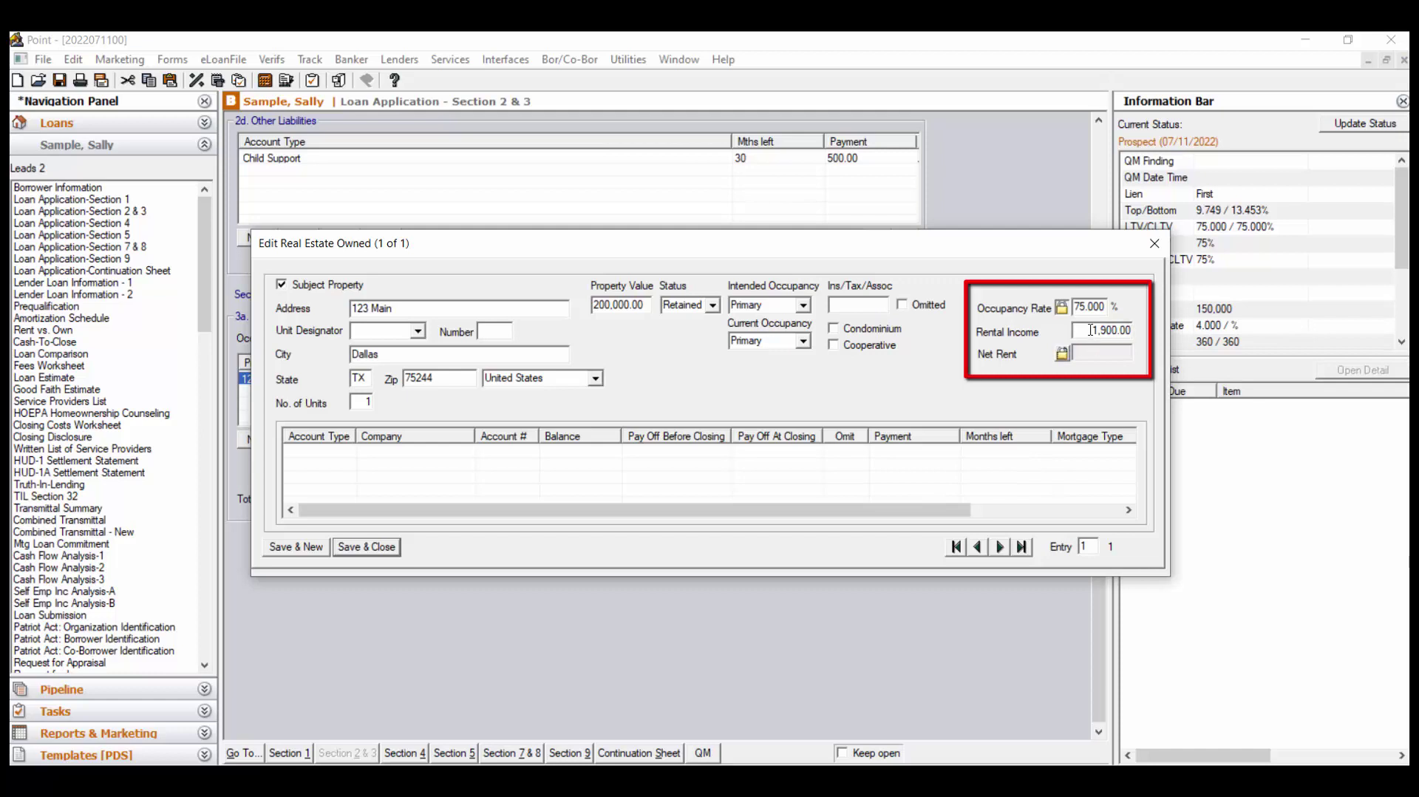
Change both intended and current occupancy of 123 Main to Investment
click(805, 306)
click(795, 345)
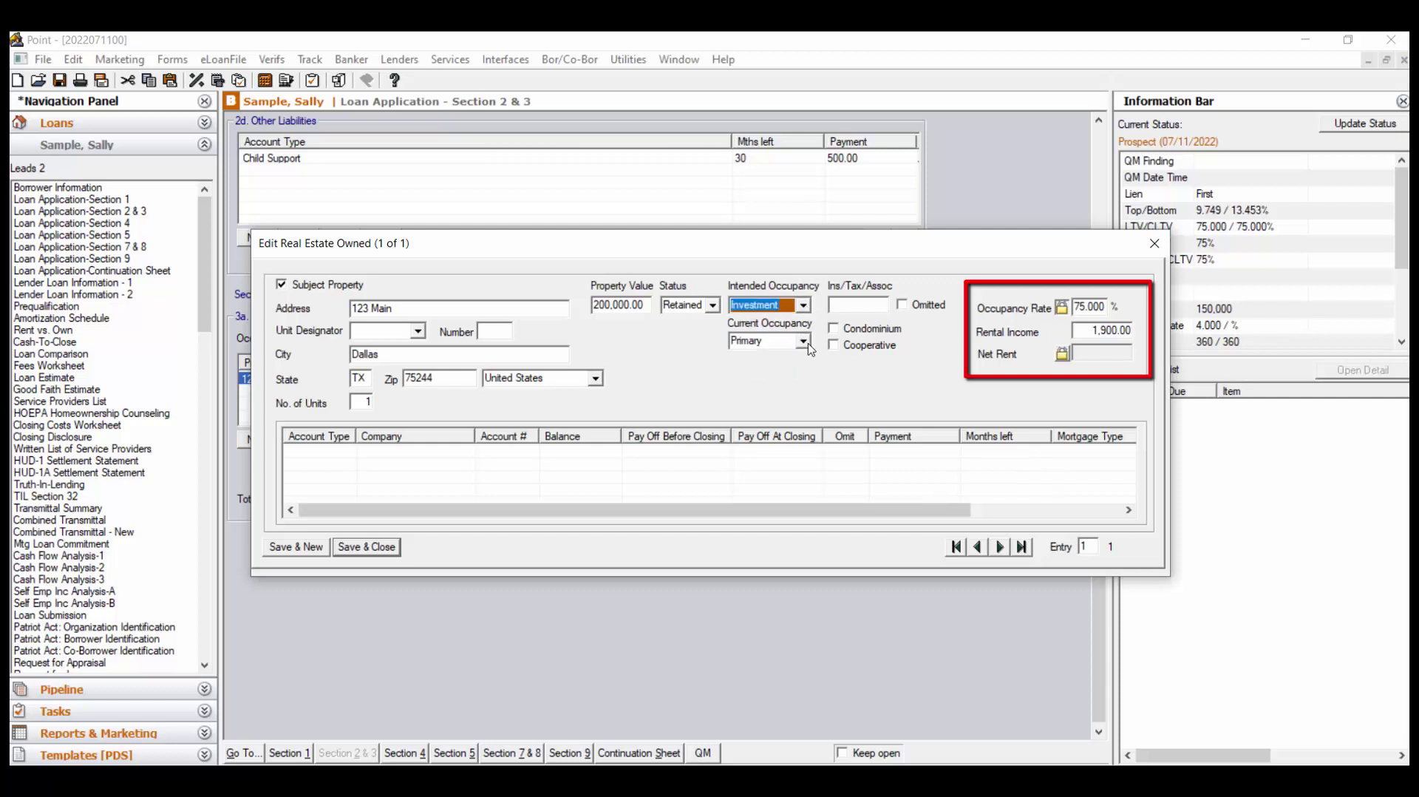
click(802, 341)
click(797, 383)
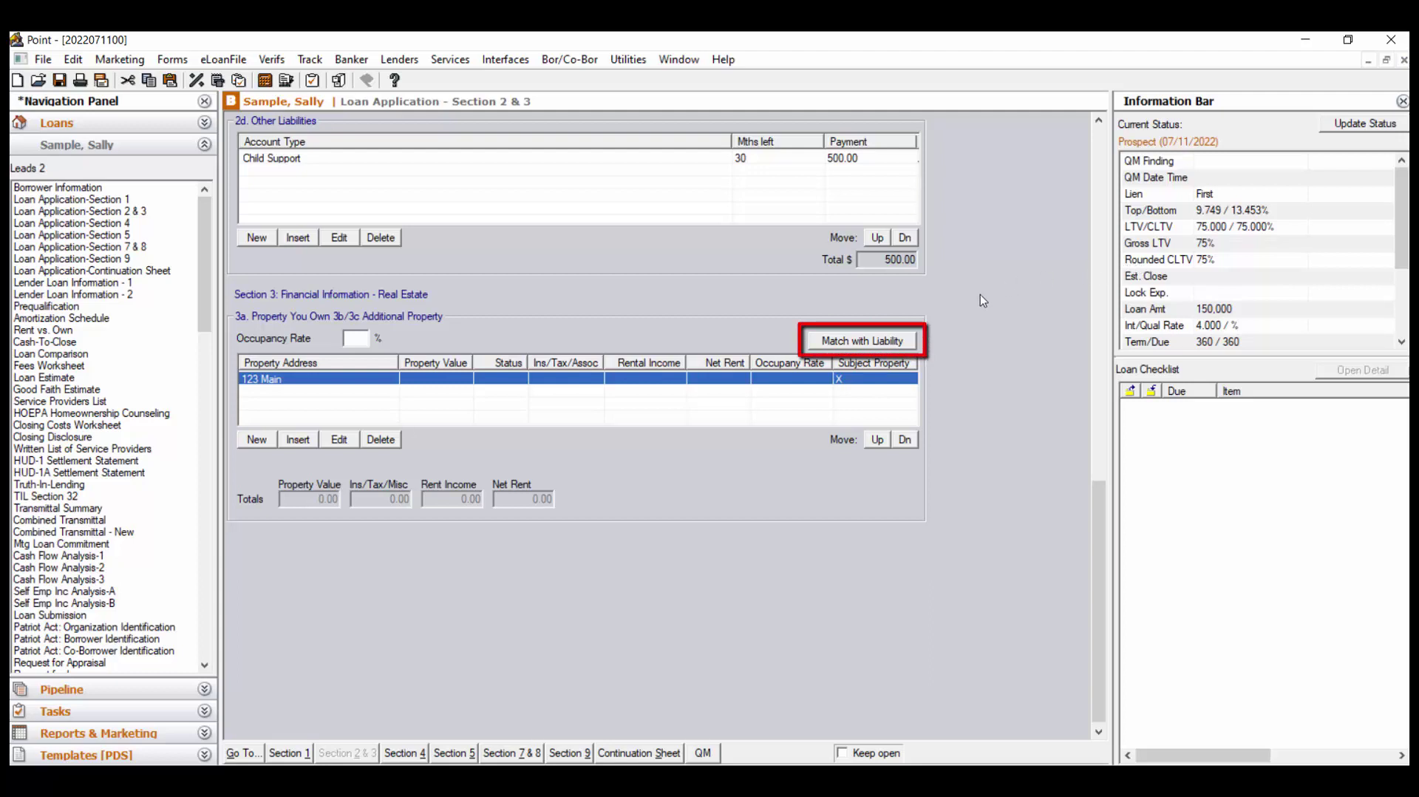
Match the 150,000.00 mortgage liability to the 123 Main property and confirm
click(900, 344)
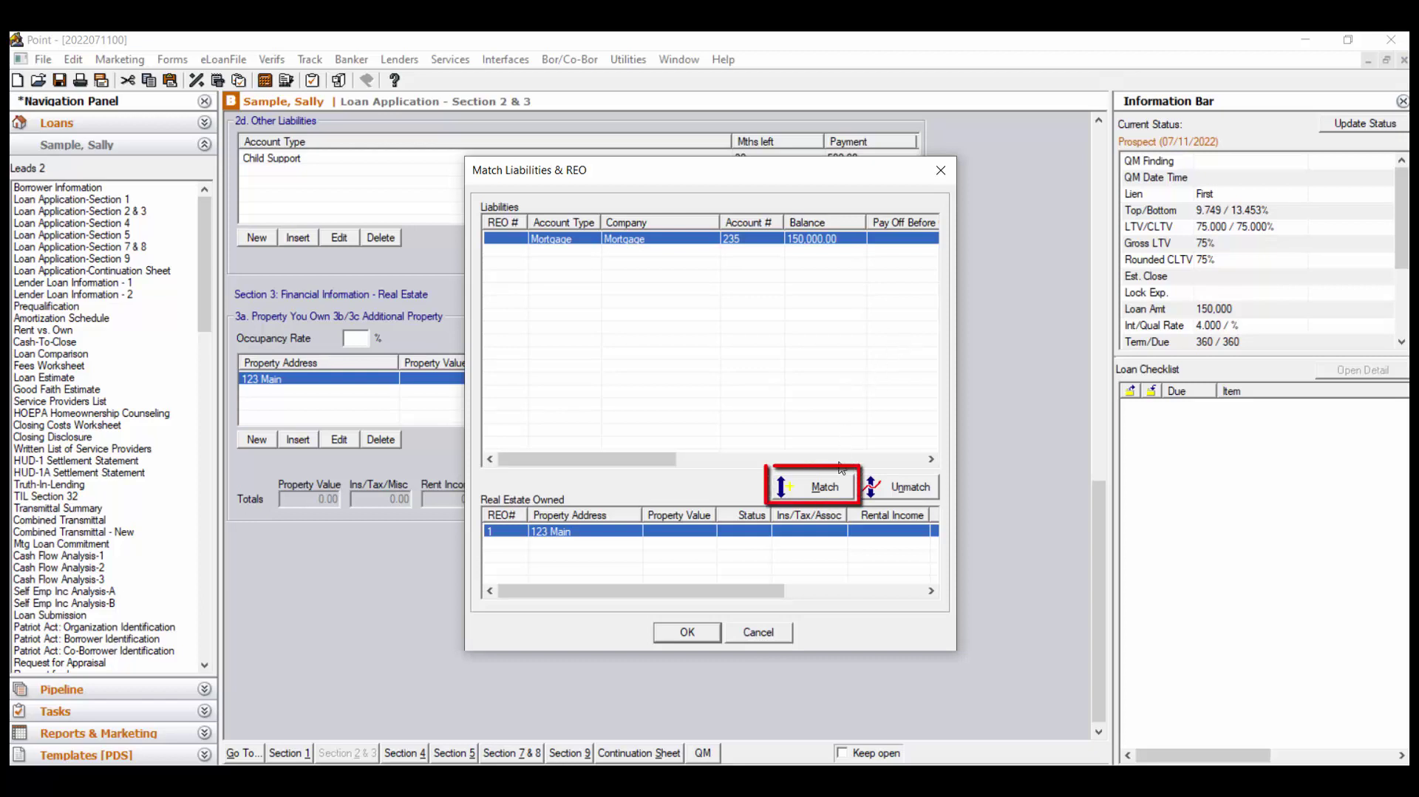
click(838, 494)
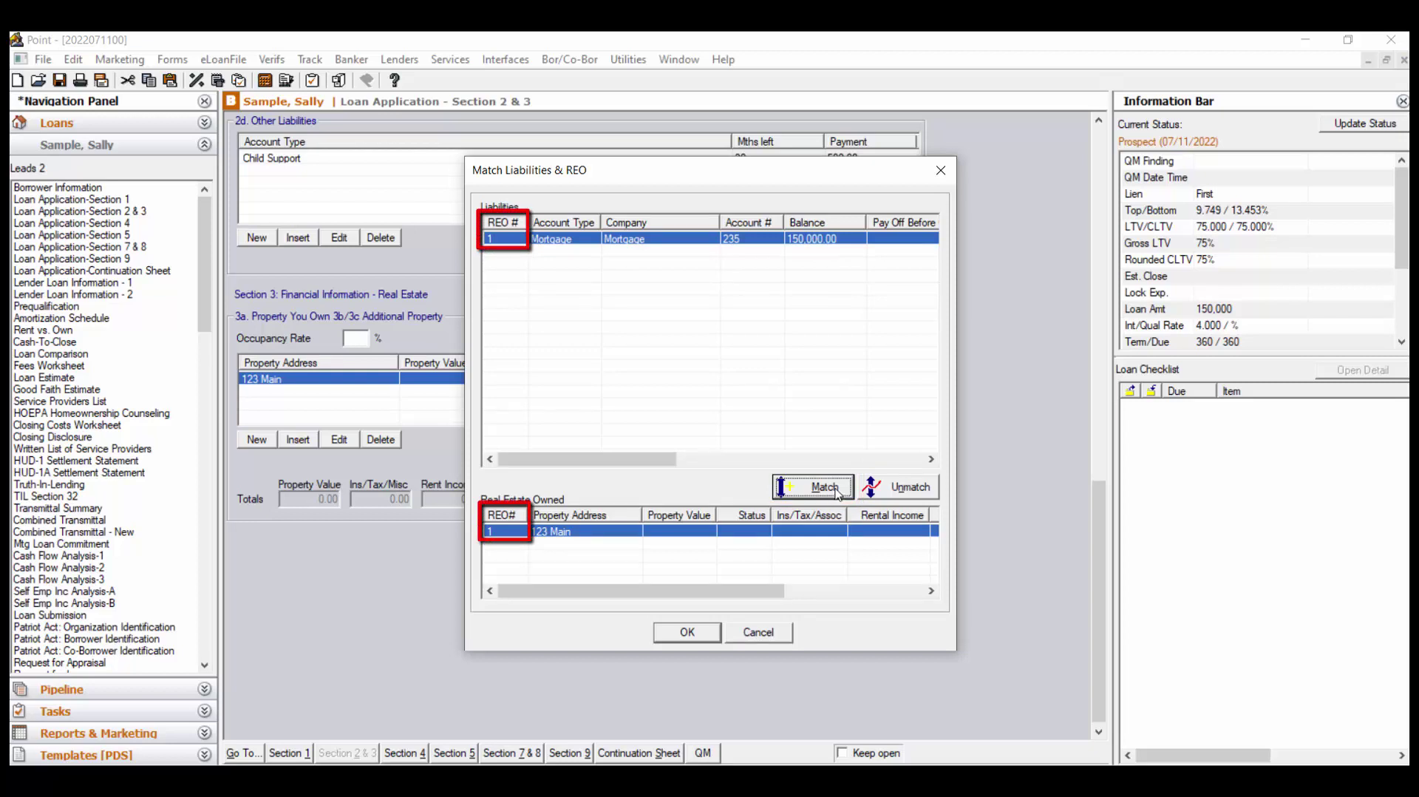
click(708, 635)
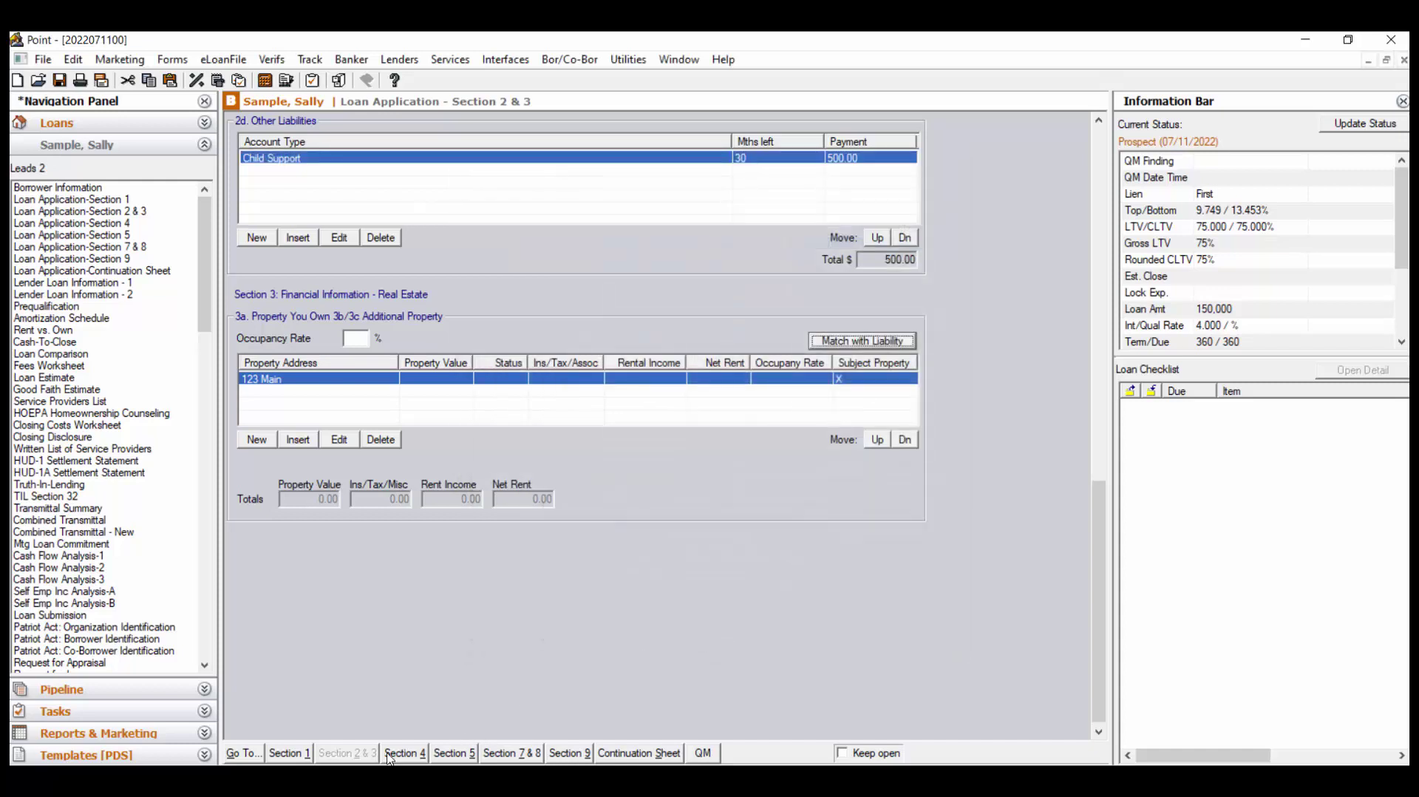
Switch to Section 4 and scroll down toward the 4d Gifts or Grants list
click(392, 754)
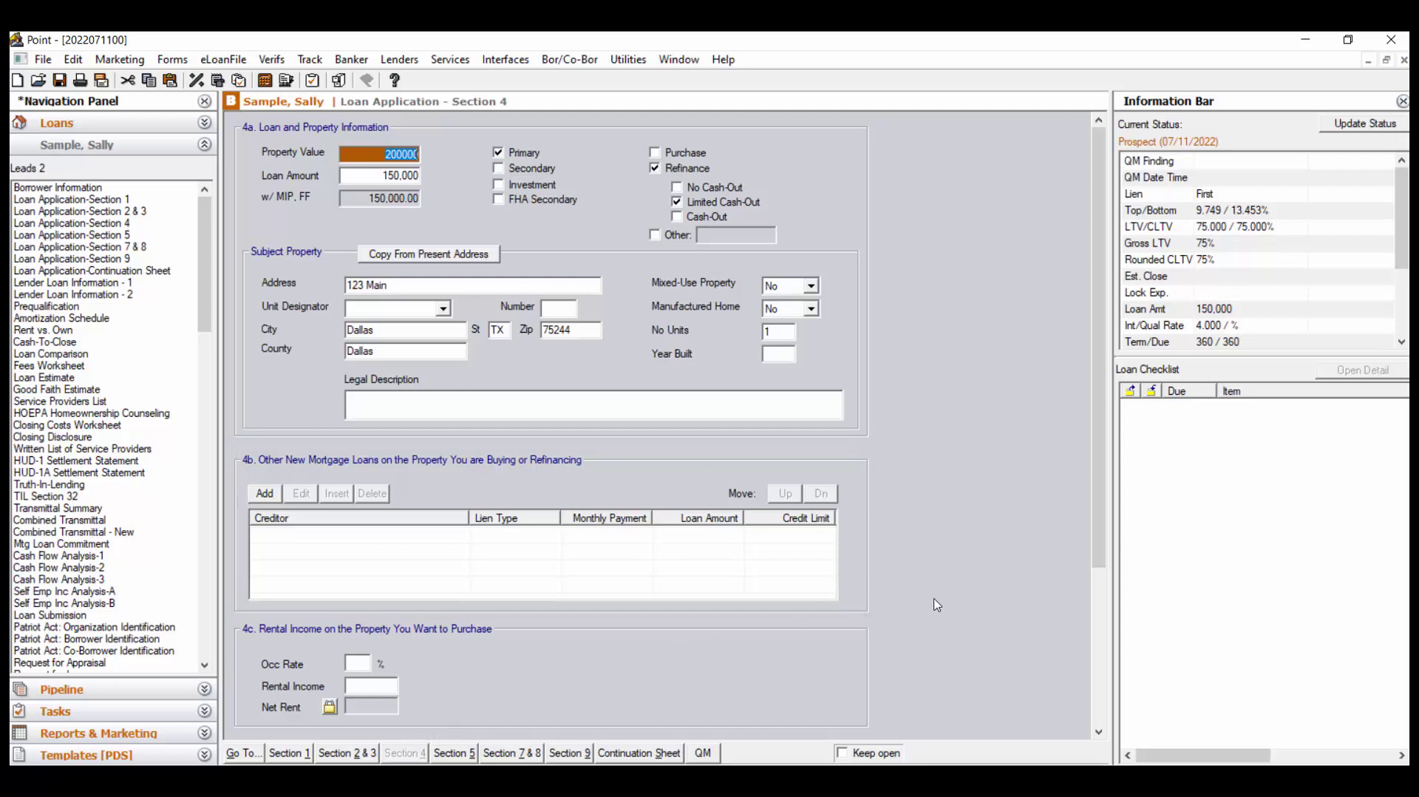
scroll(936, 604, down, 5)
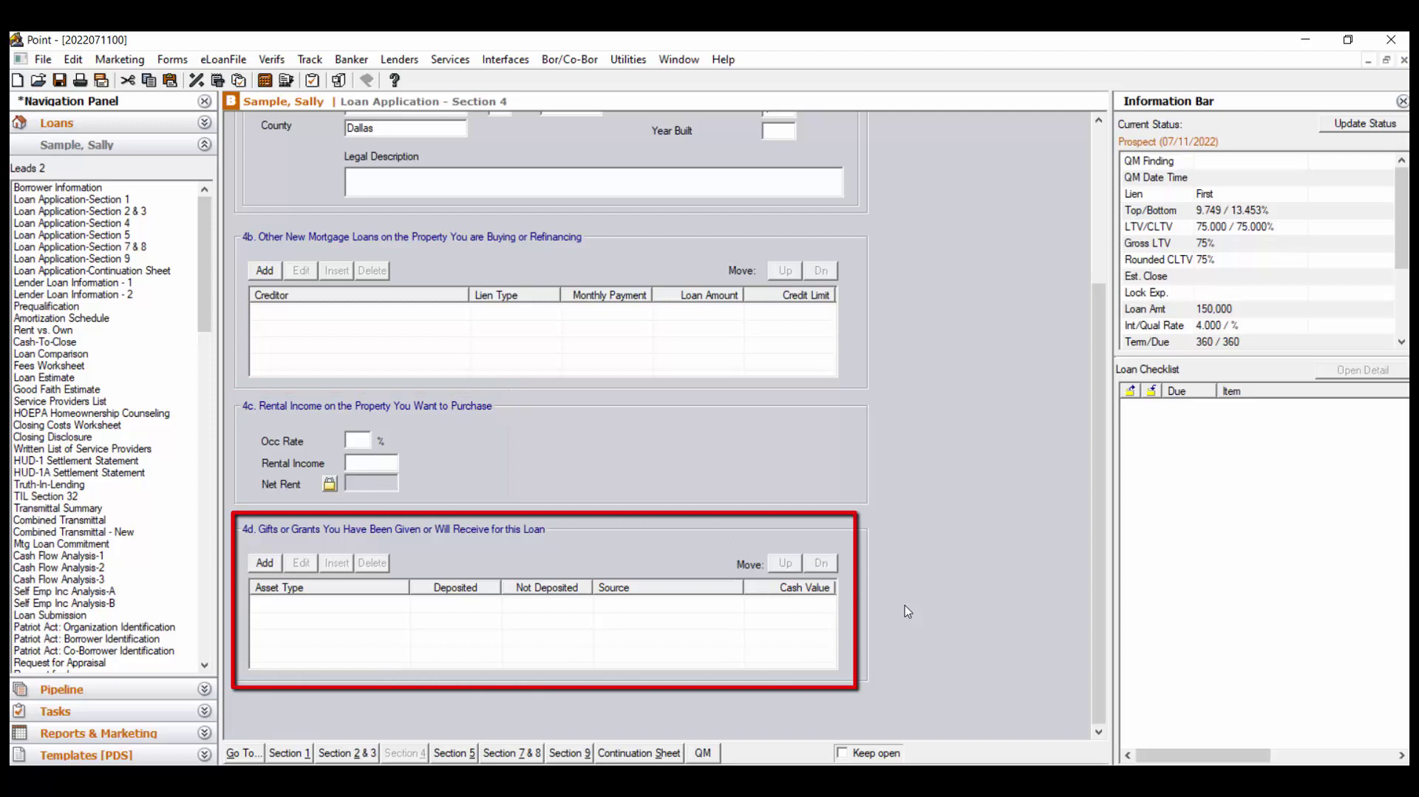
click(273, 566)
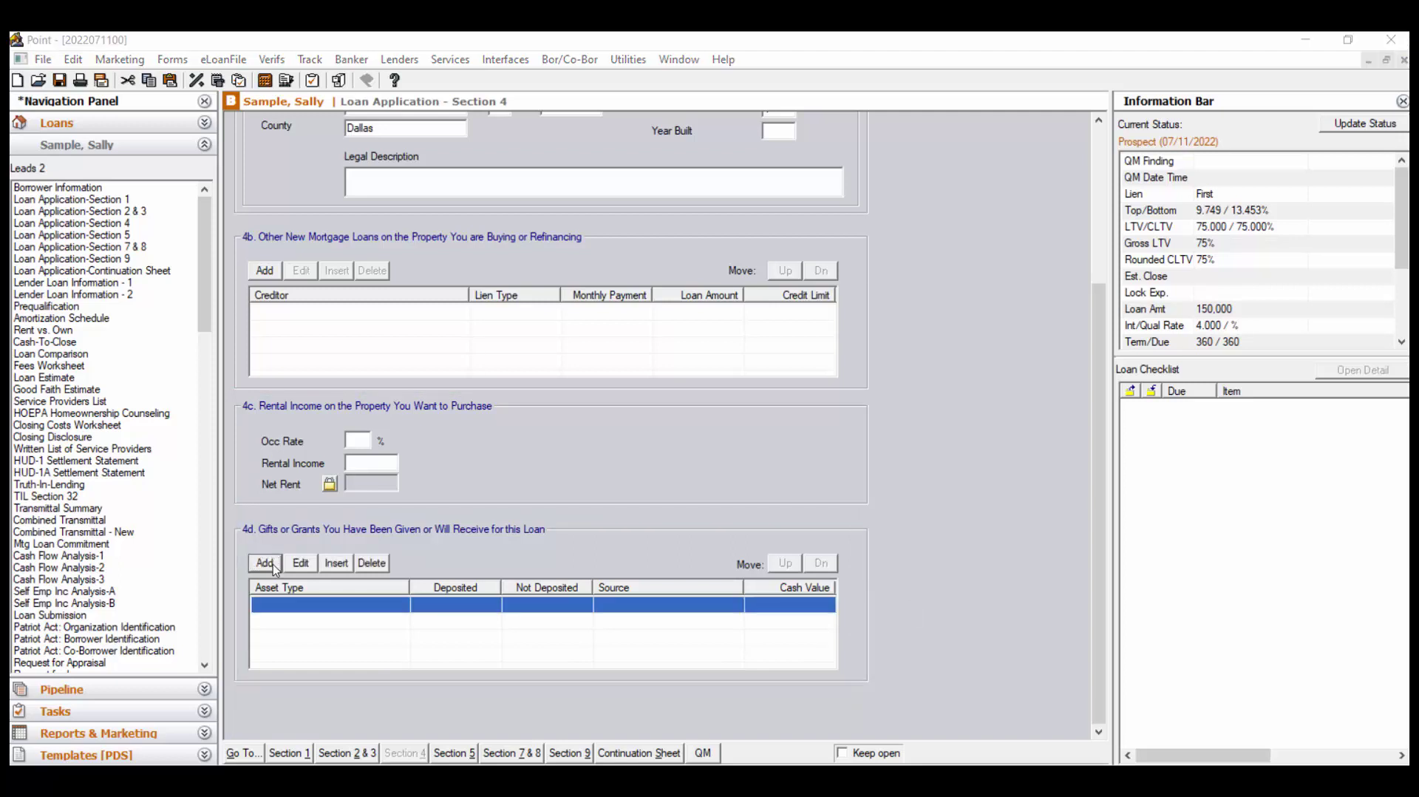
click(684, 359)
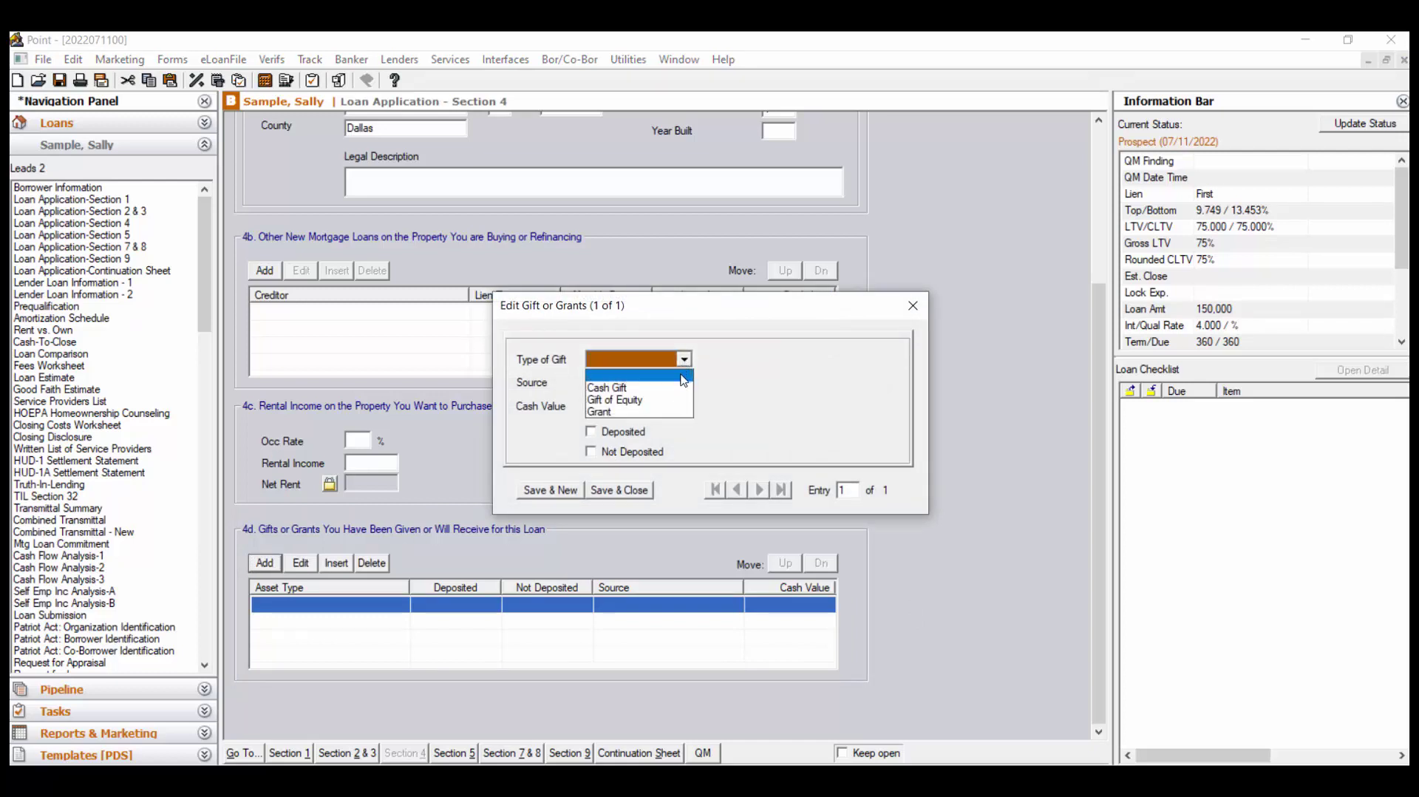
click(673, 388)
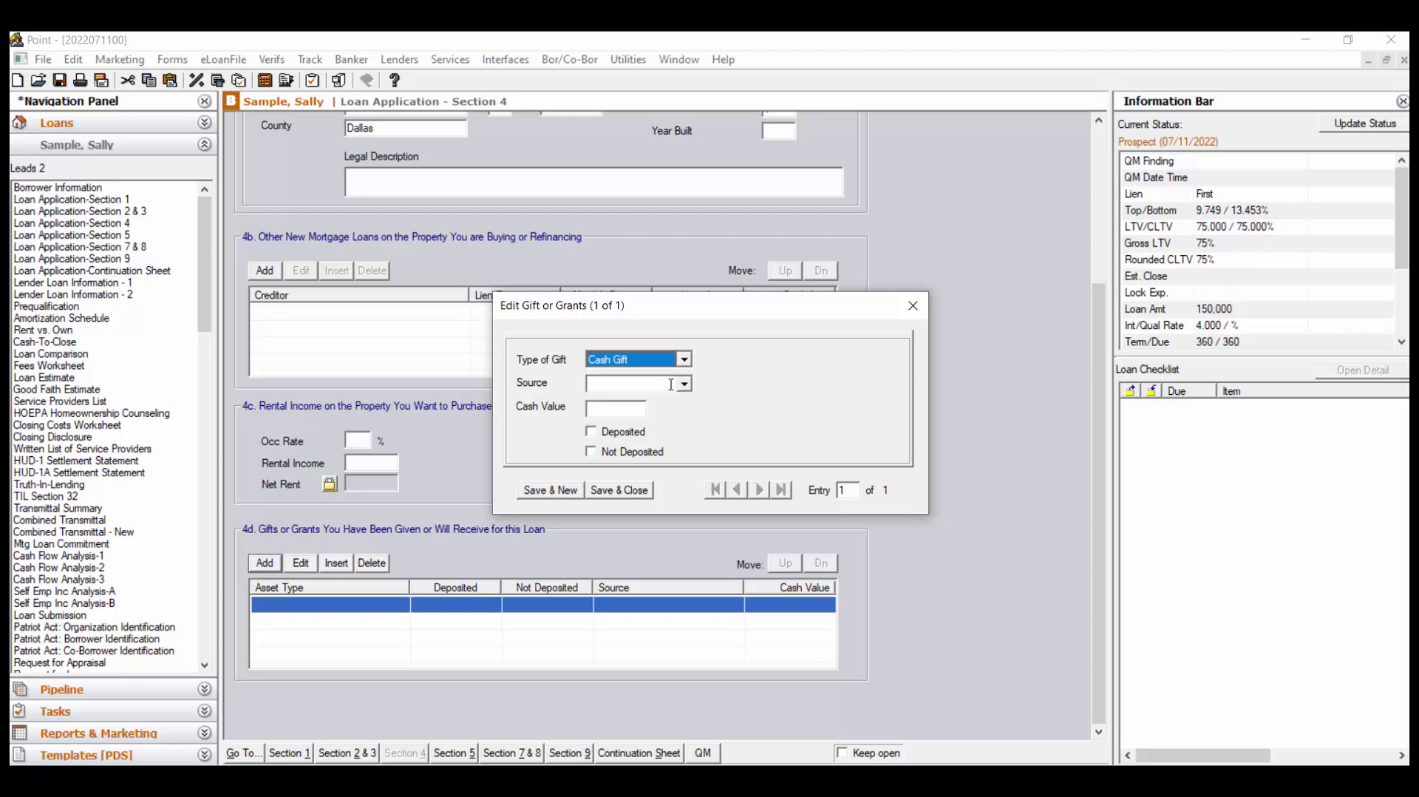
click(686, 384)
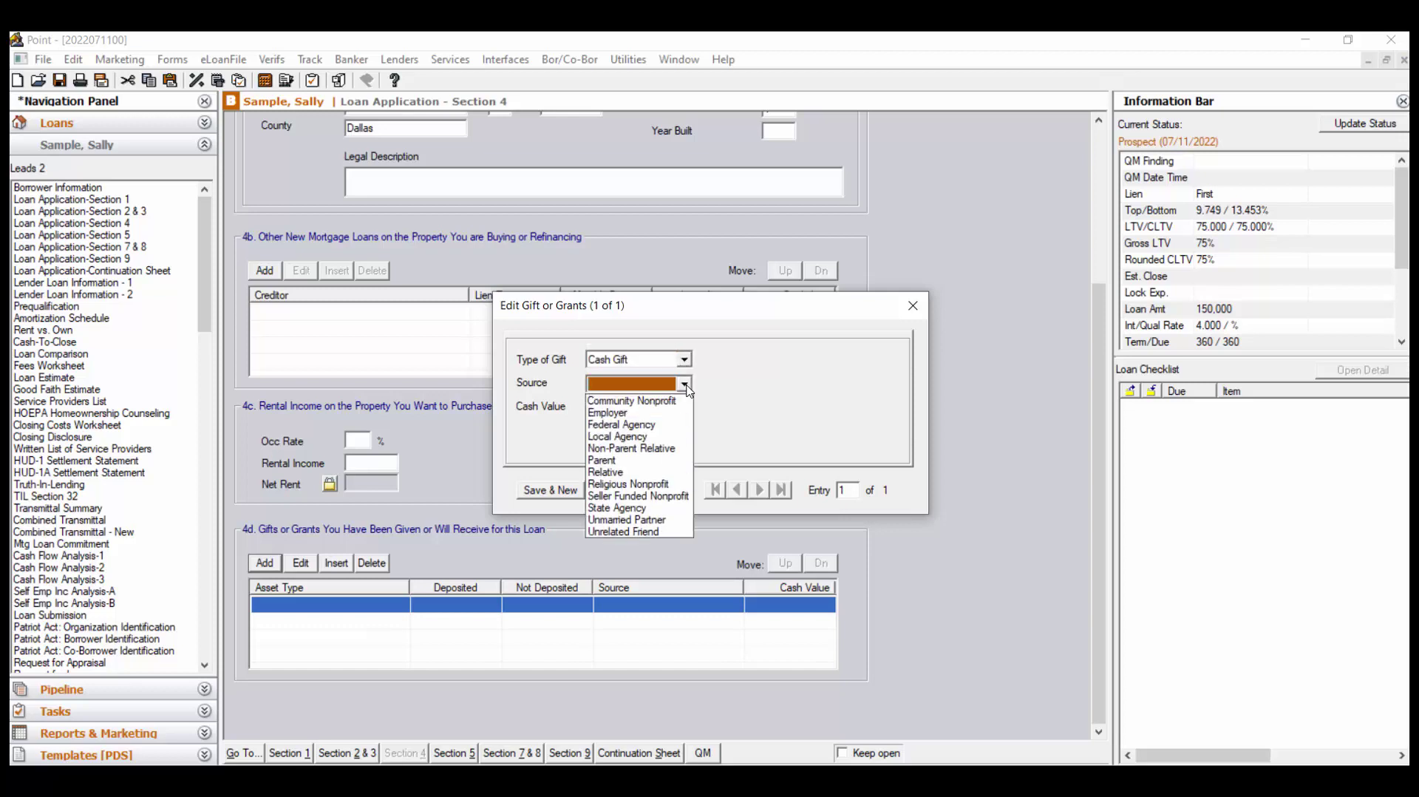
click(683, 461)
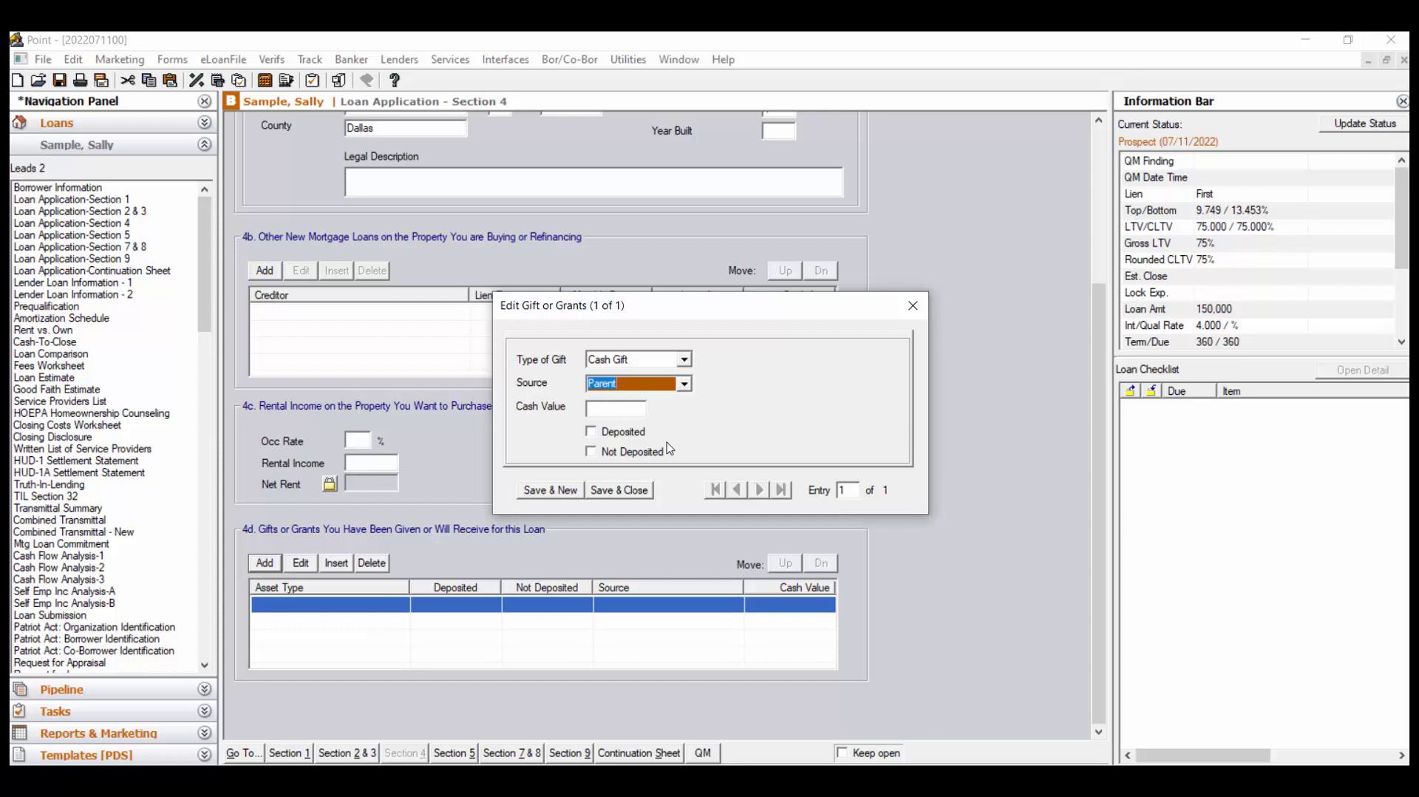
click(913, 305)
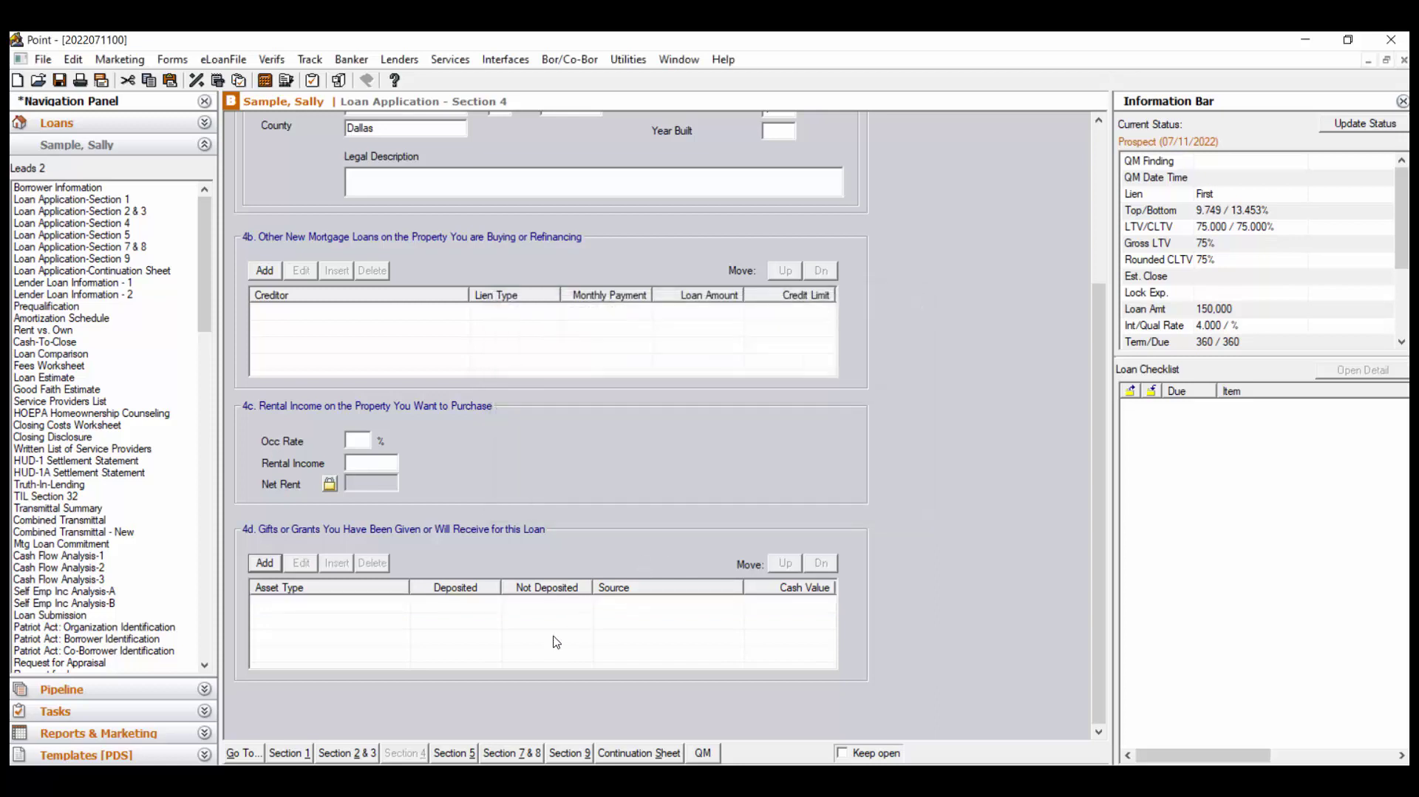
In Section 5, answer Yes that the borrower will occupy the property as primary residence
click(455, 759)
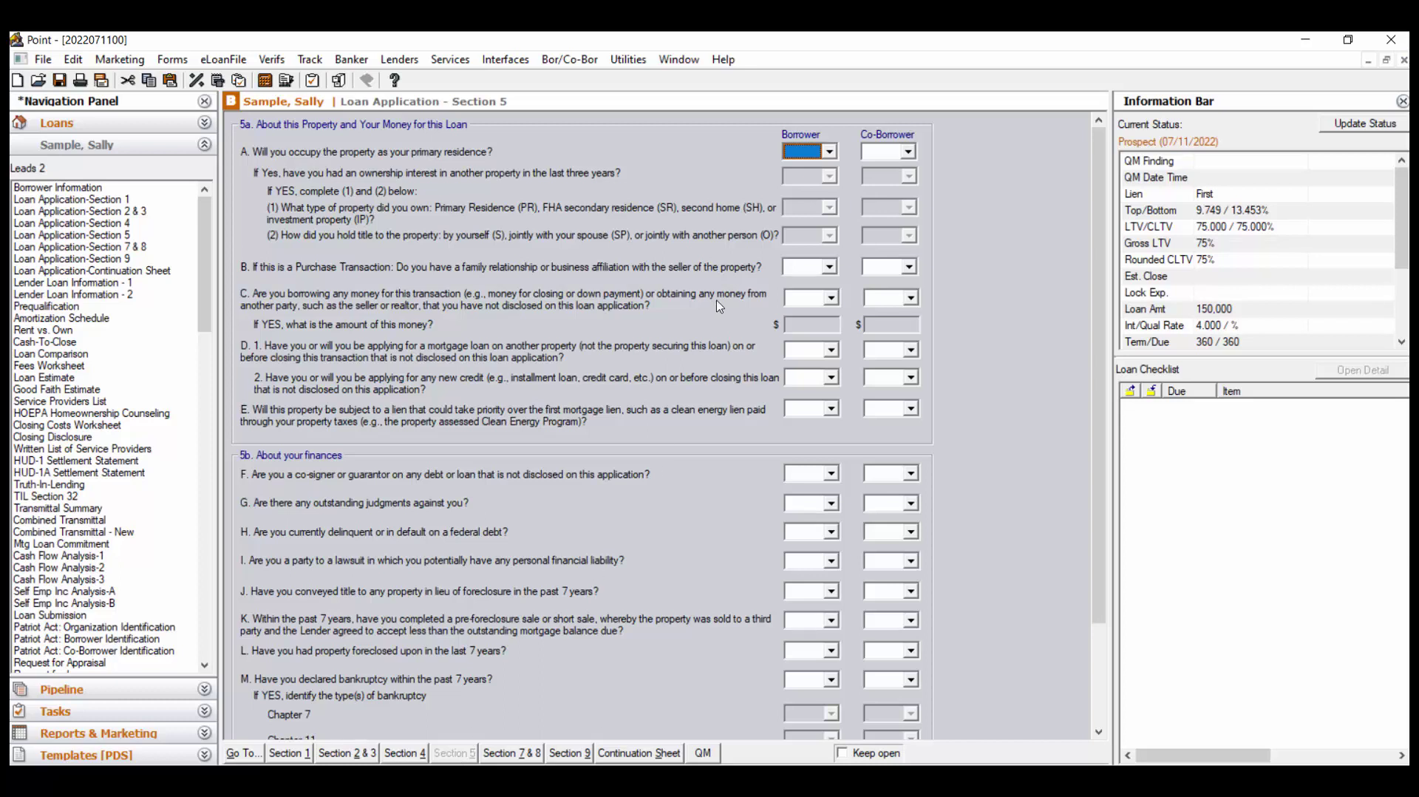
click(829, 152)
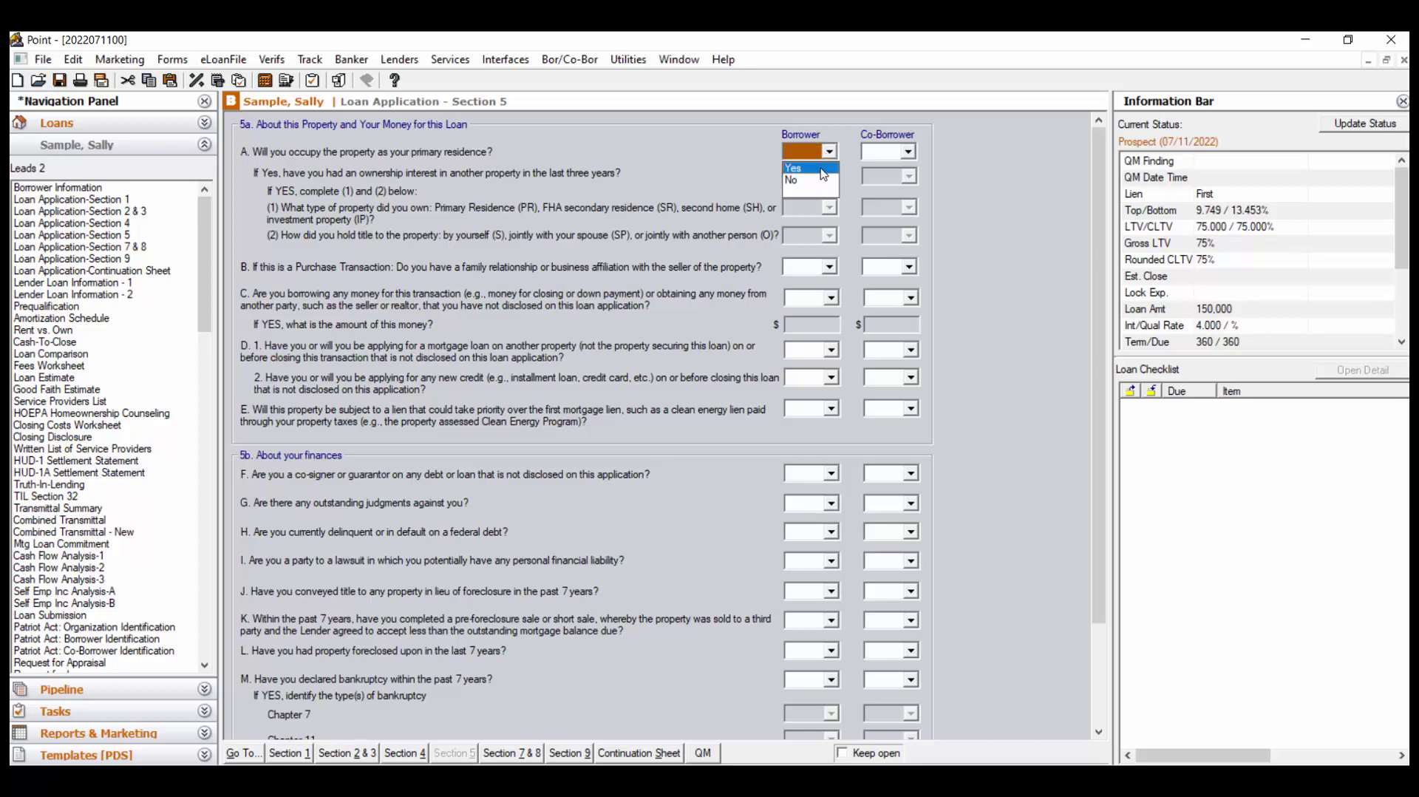
click(824, 175)
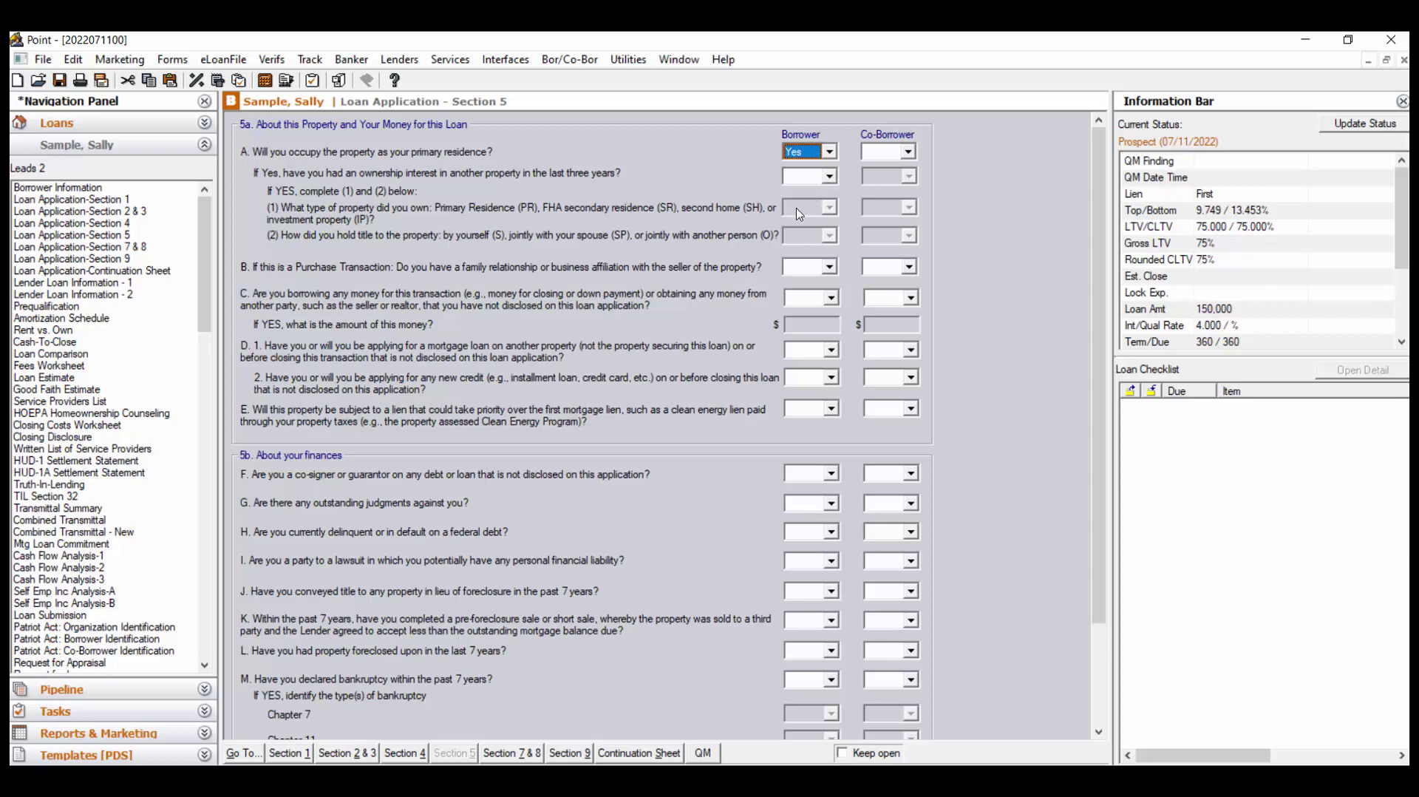
click(518, 754)
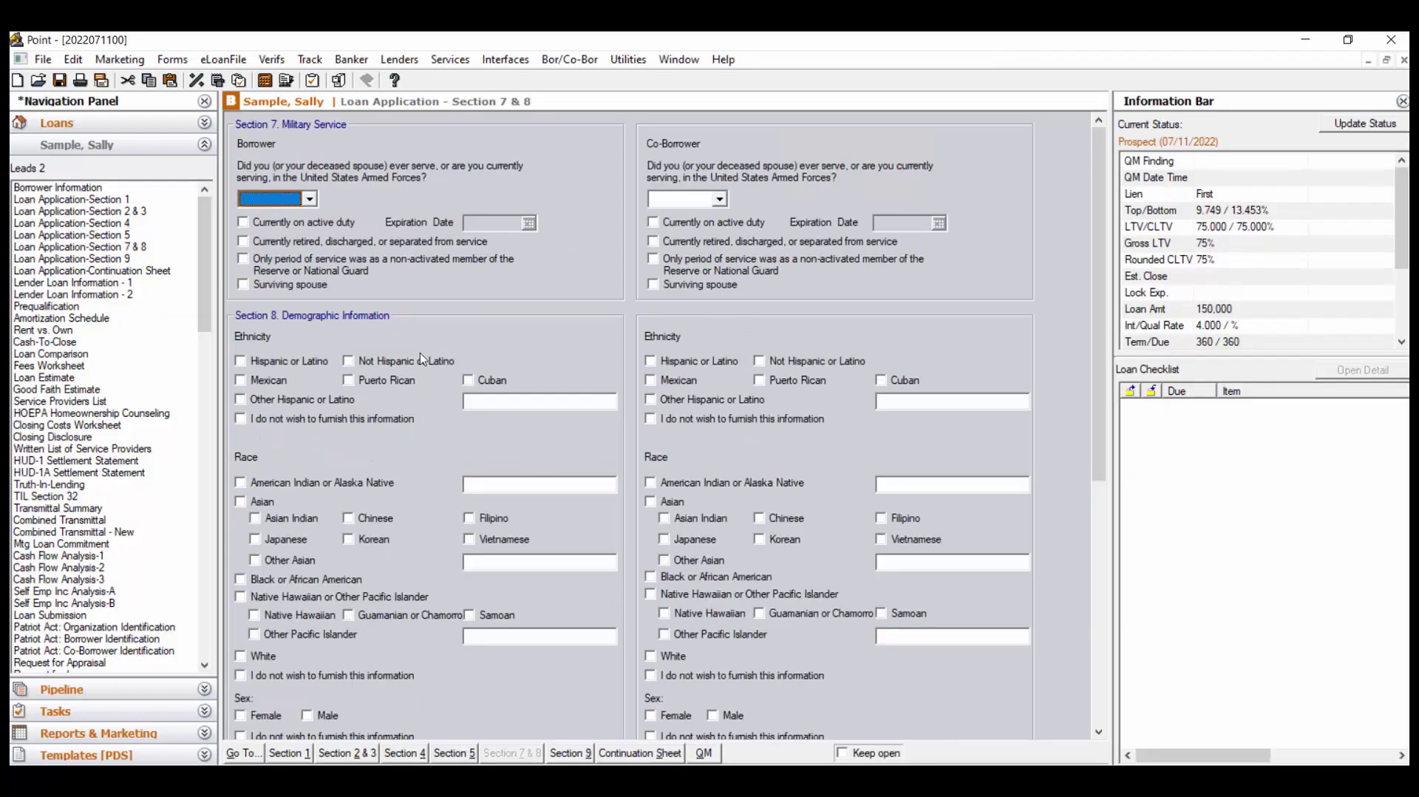
Leave military service blank and tick Mexican and Puerto Rican as the borrower's ethnicity
click(310, 198)
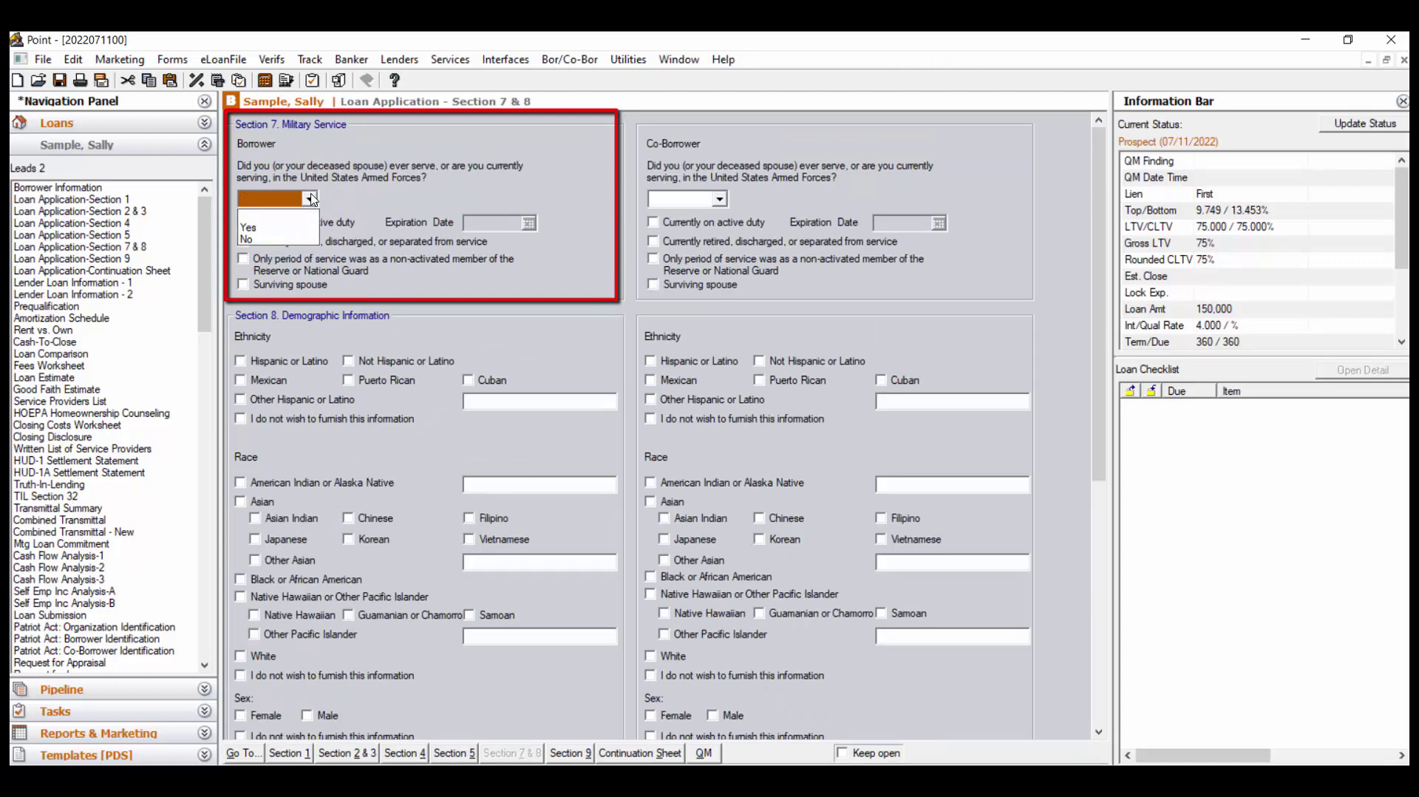
click(329, 198)
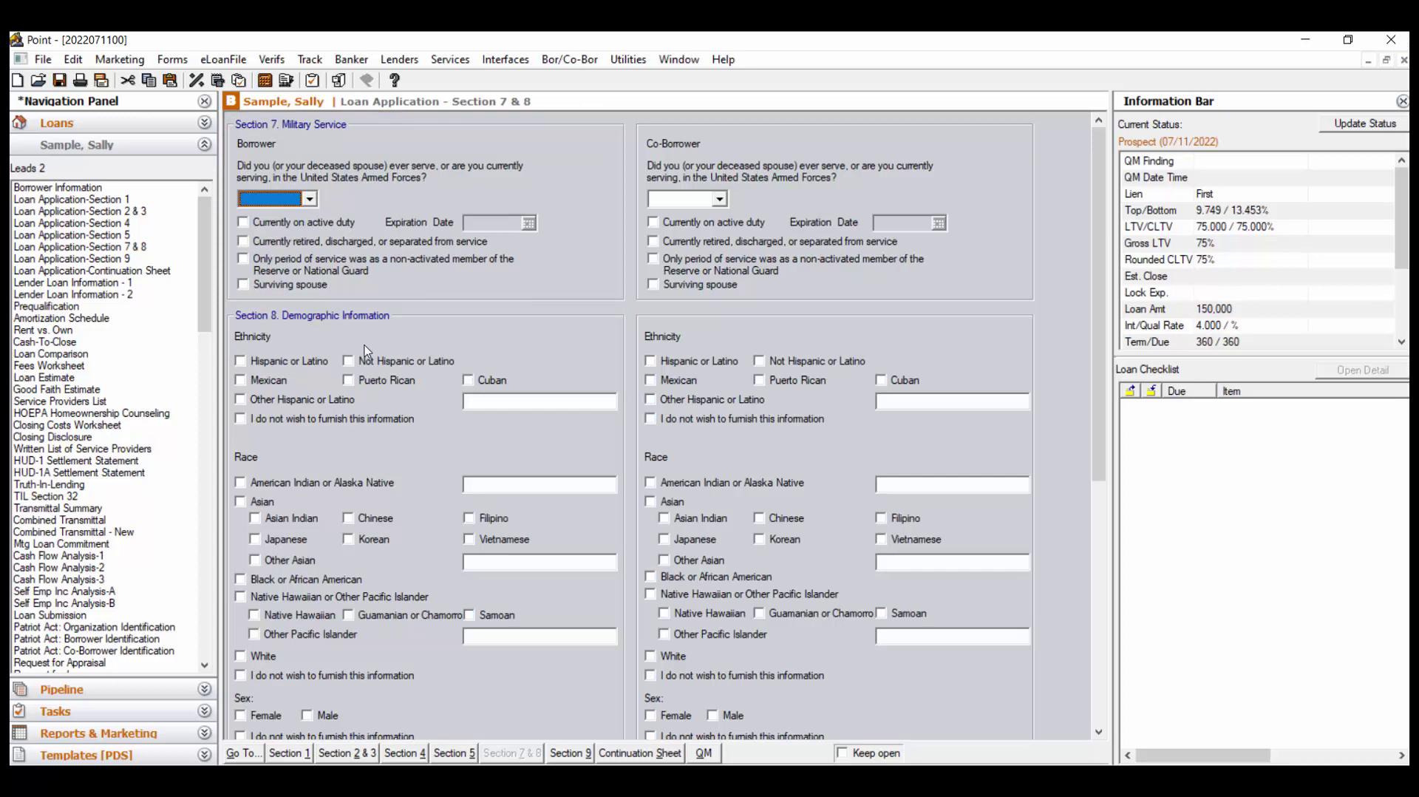
click(242, 383)
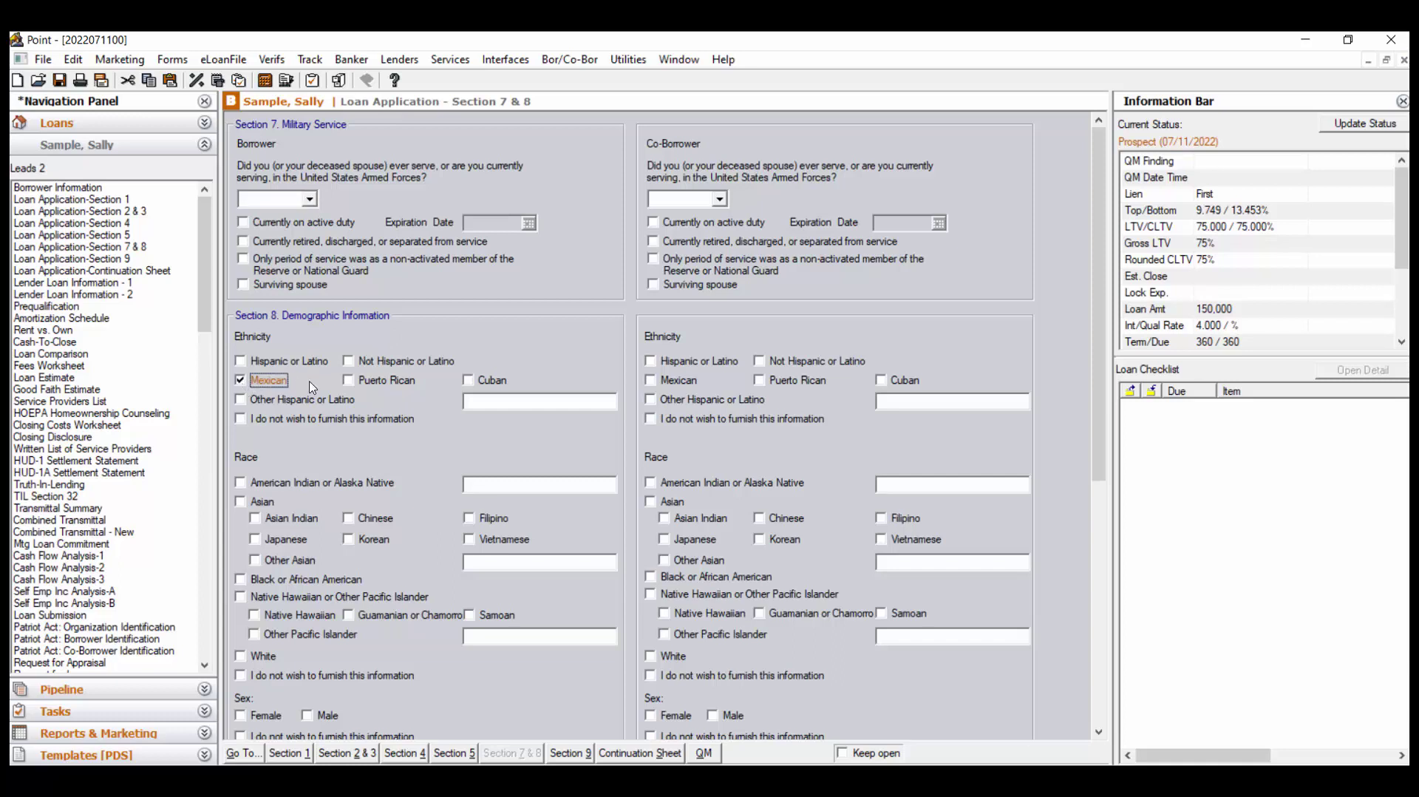
click(348, 380)
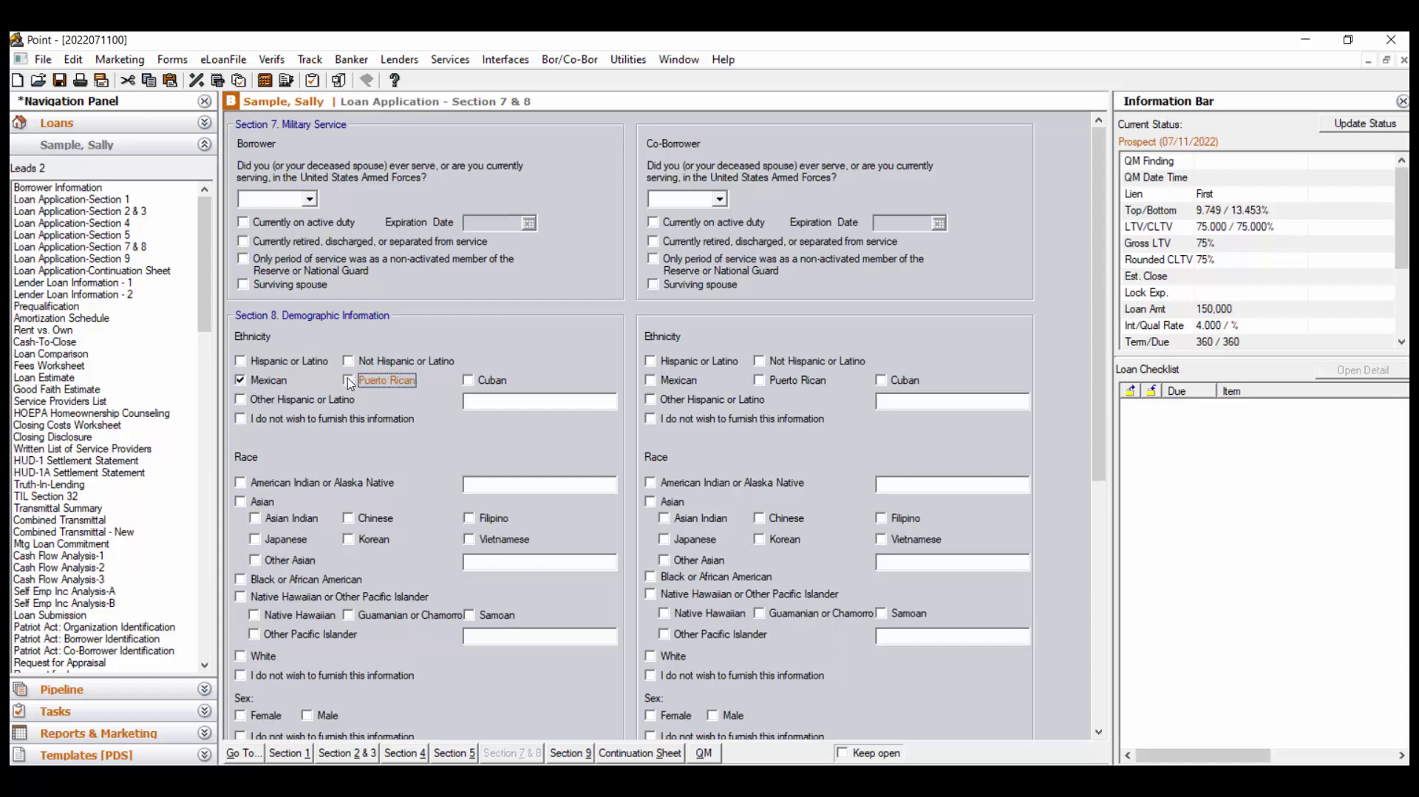
click(493, 403)
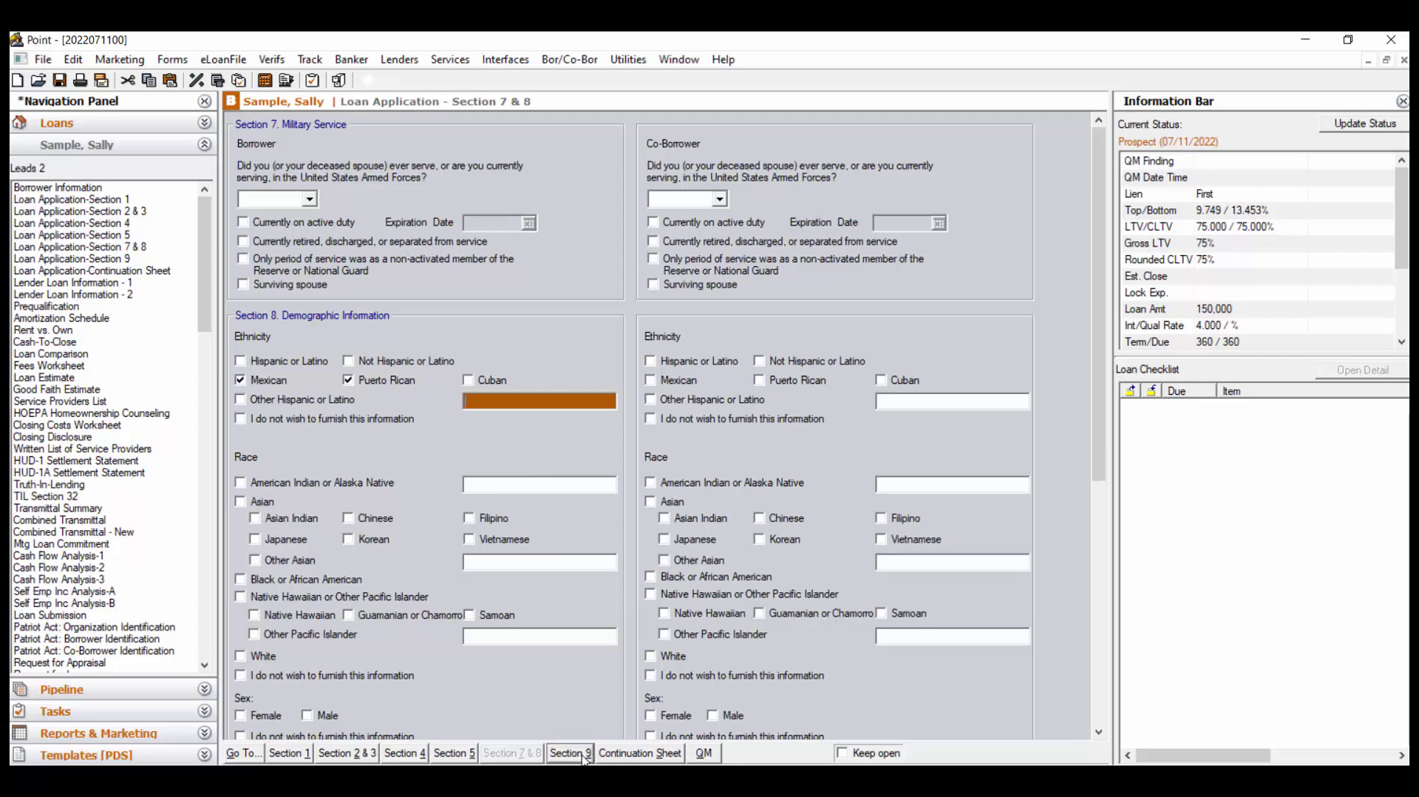
key(ctrl+Page_Down)
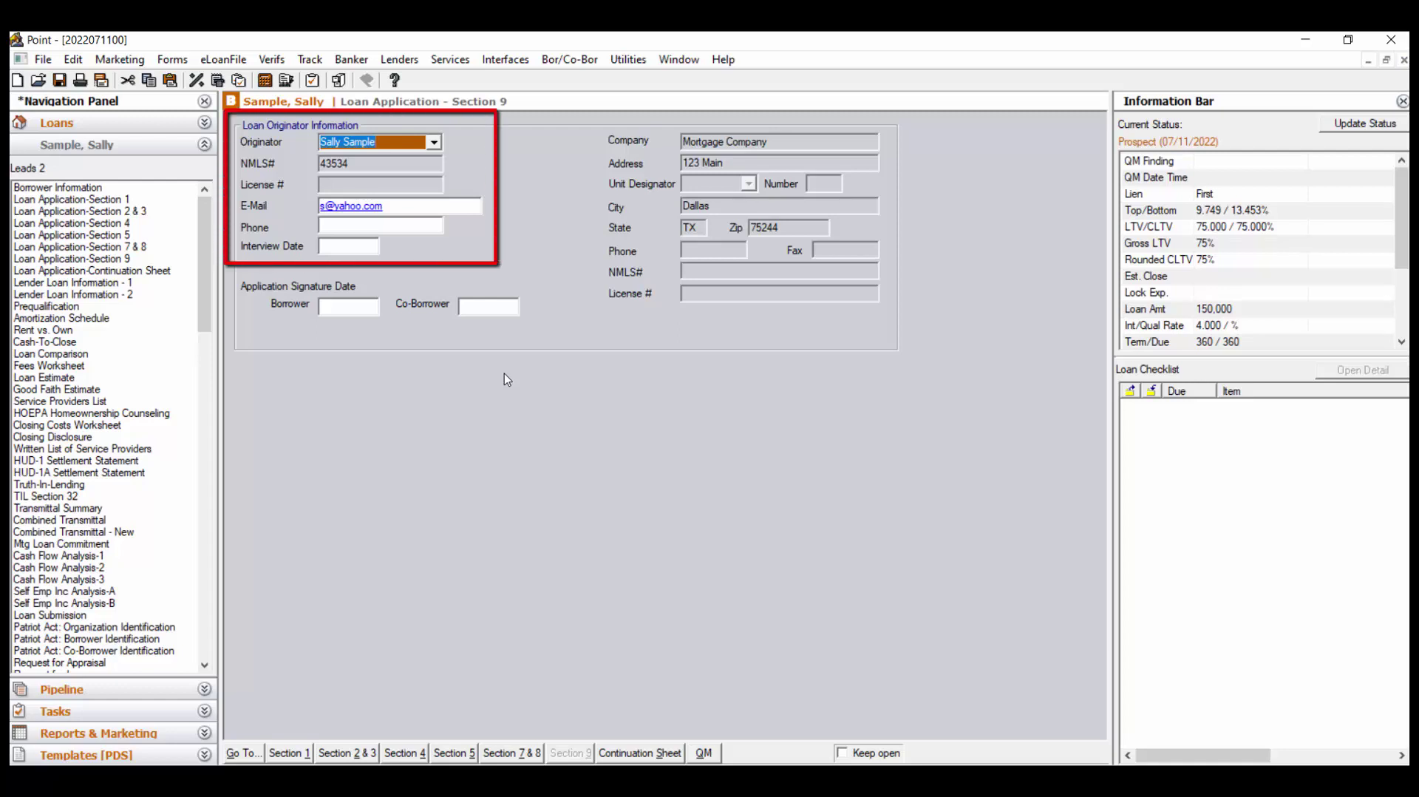
click(410, 226)
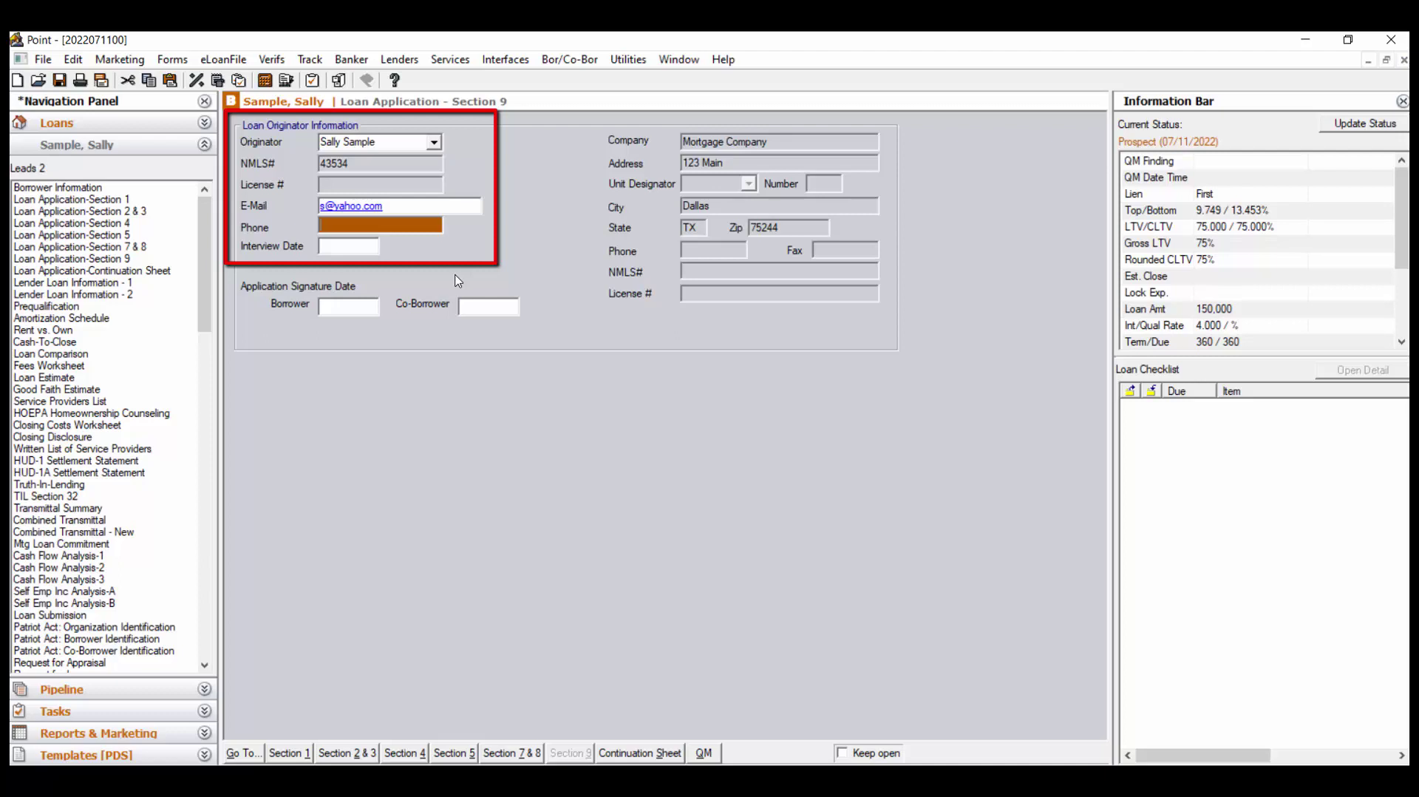
click(368, 249)
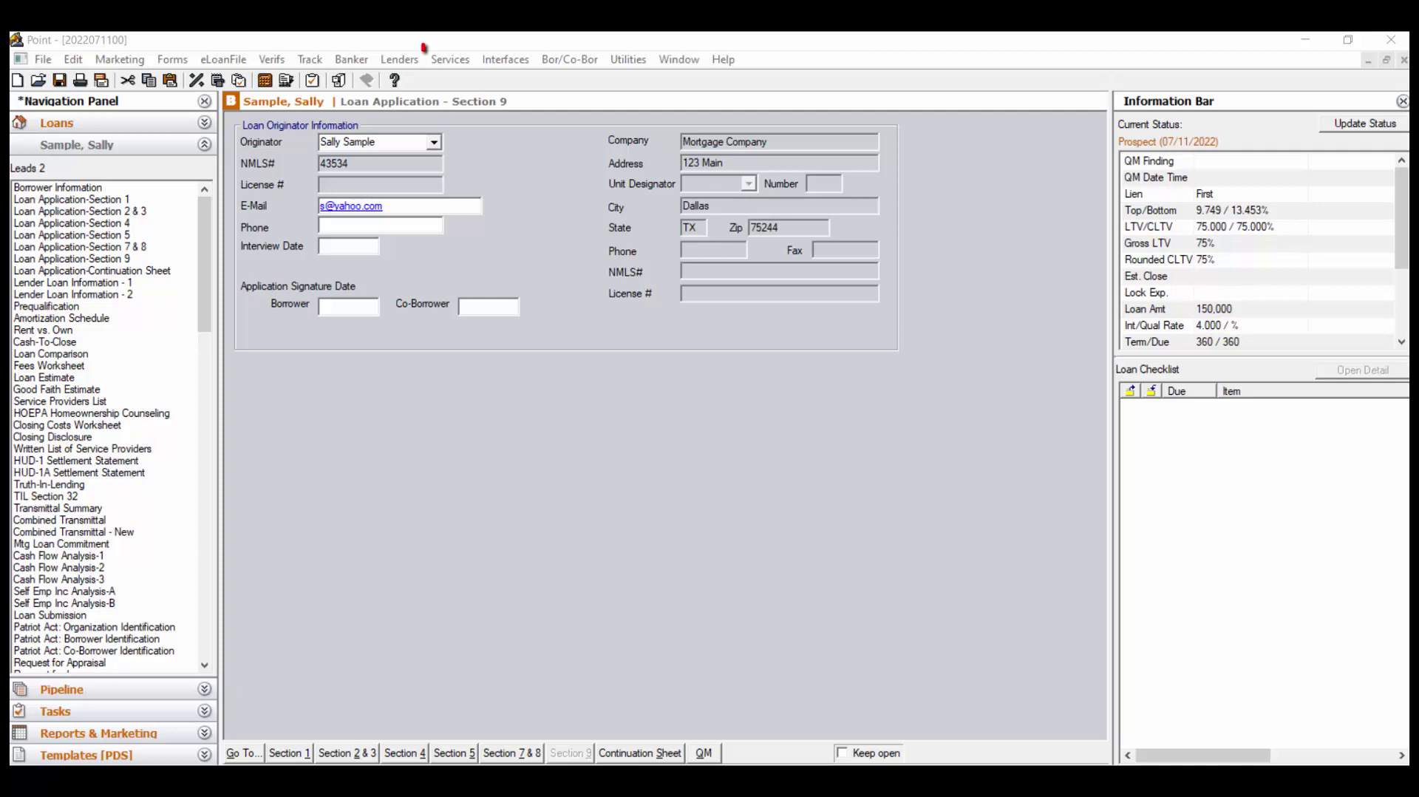
Launch a Fannie Mae DO/DU request from the Services > Fannie Mae menu
click(457, 61)
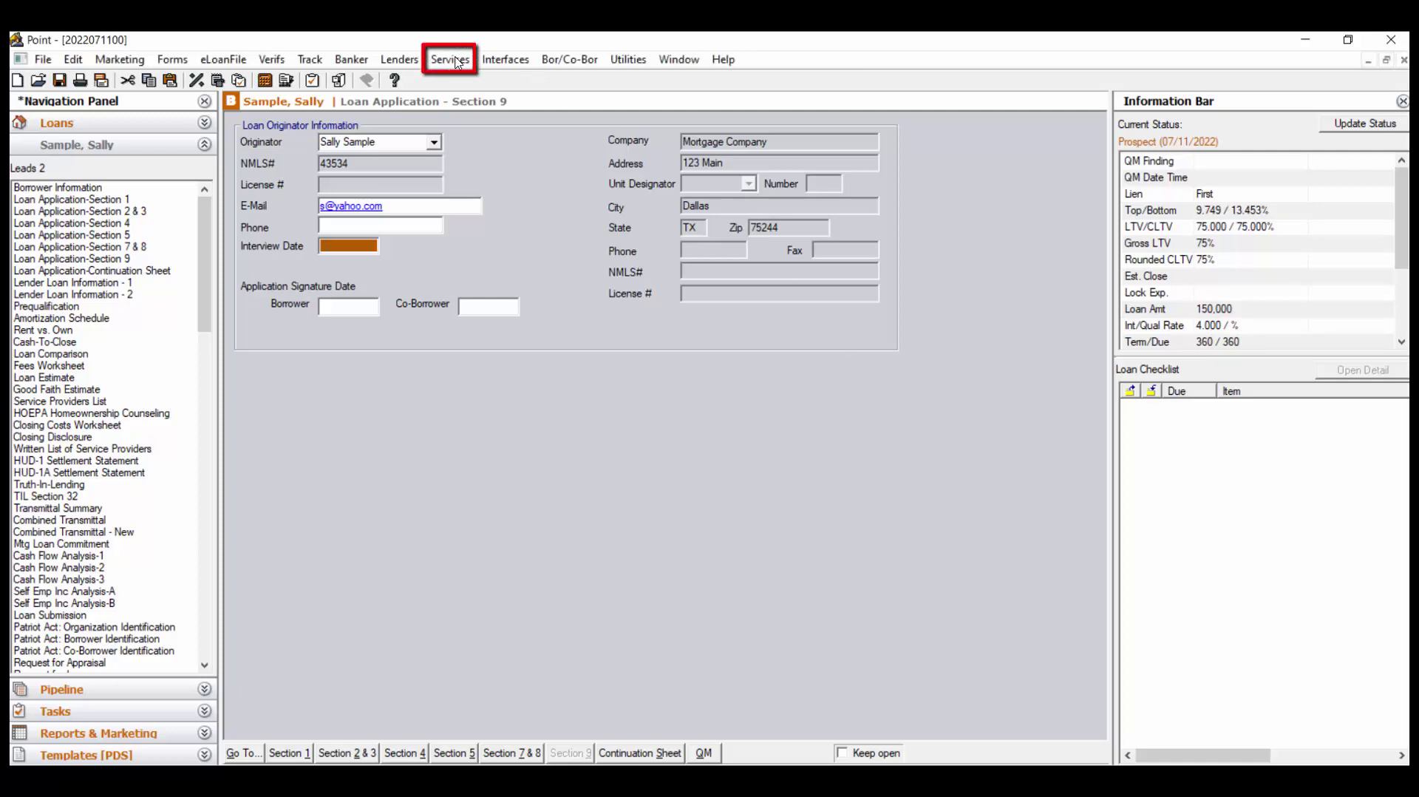
click(458, 60)
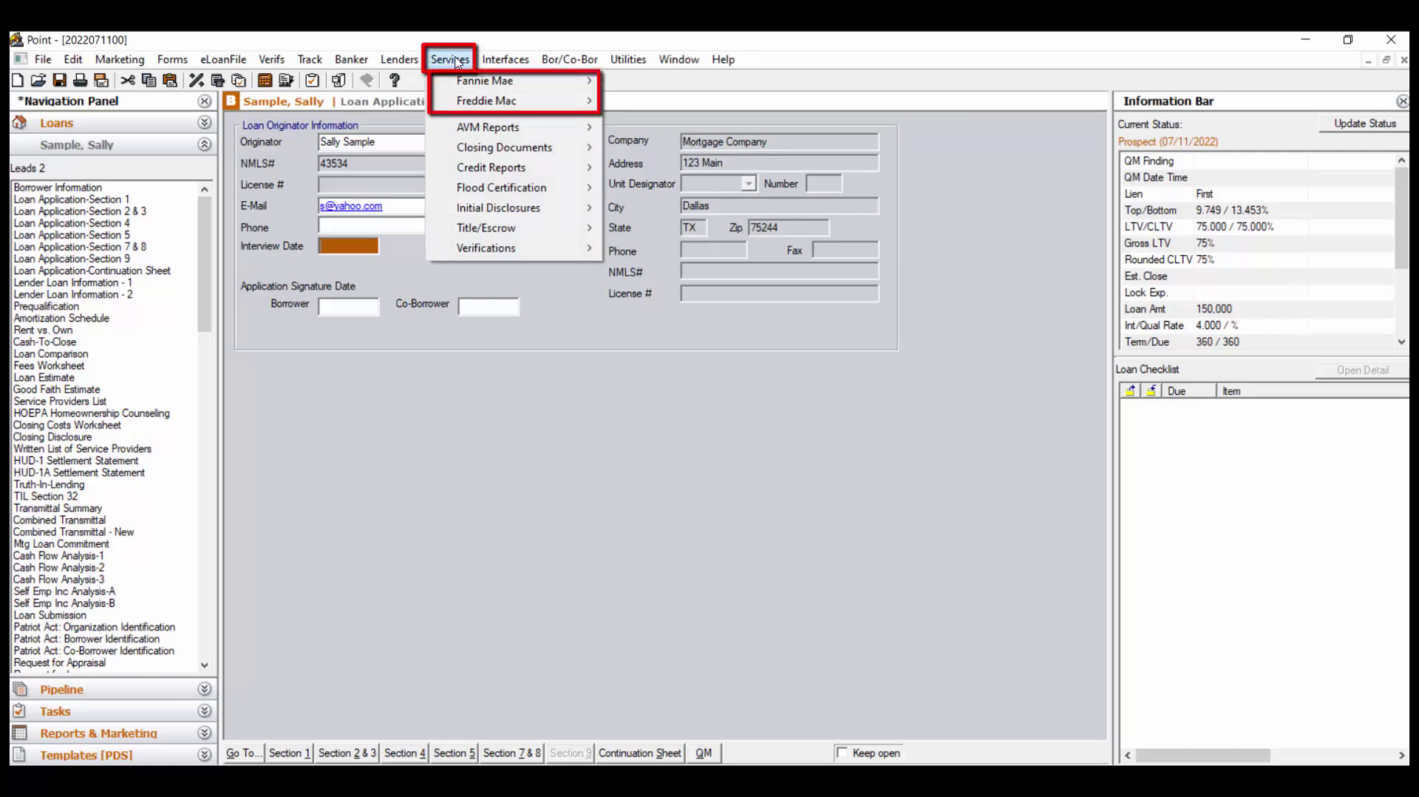
mouse_move(468, 84)
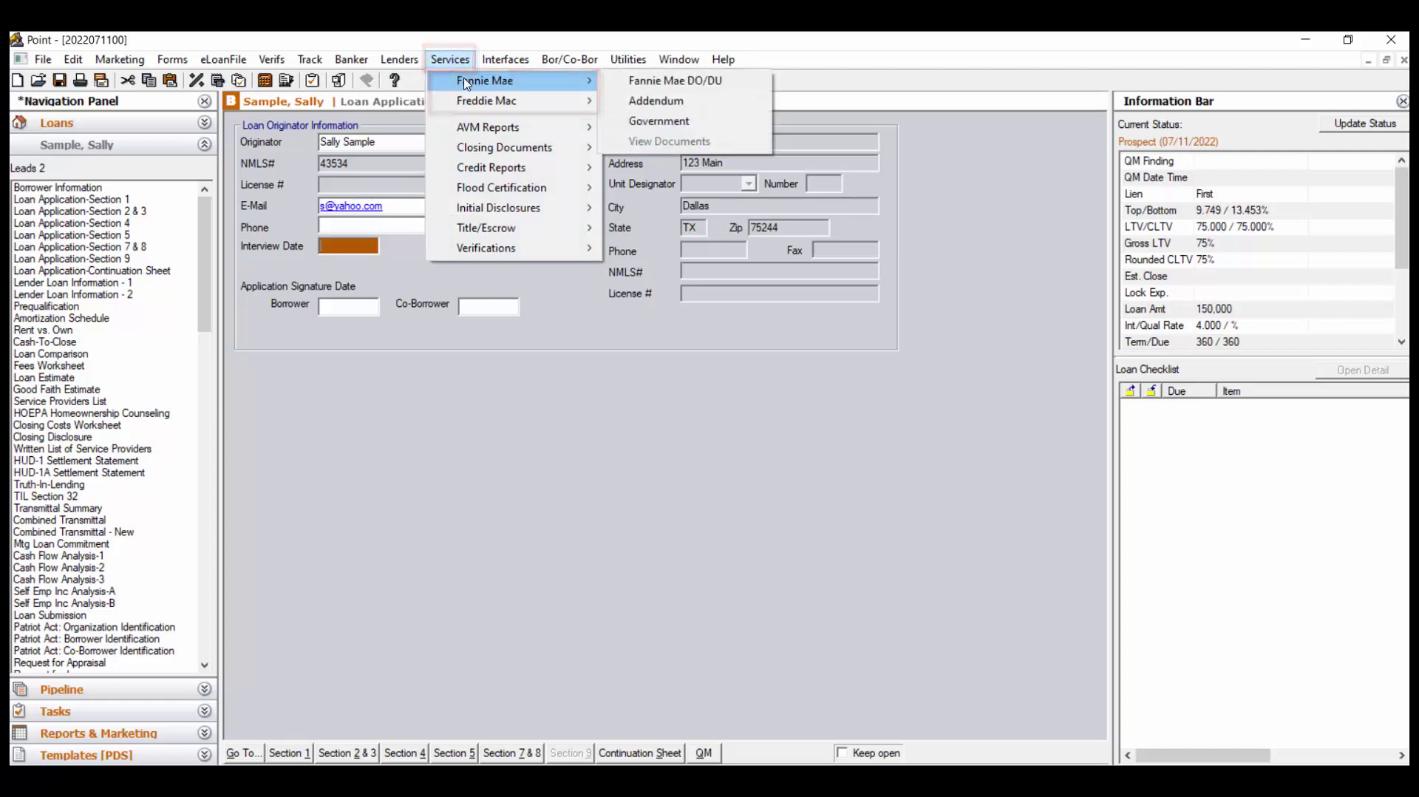
click(744, 84)
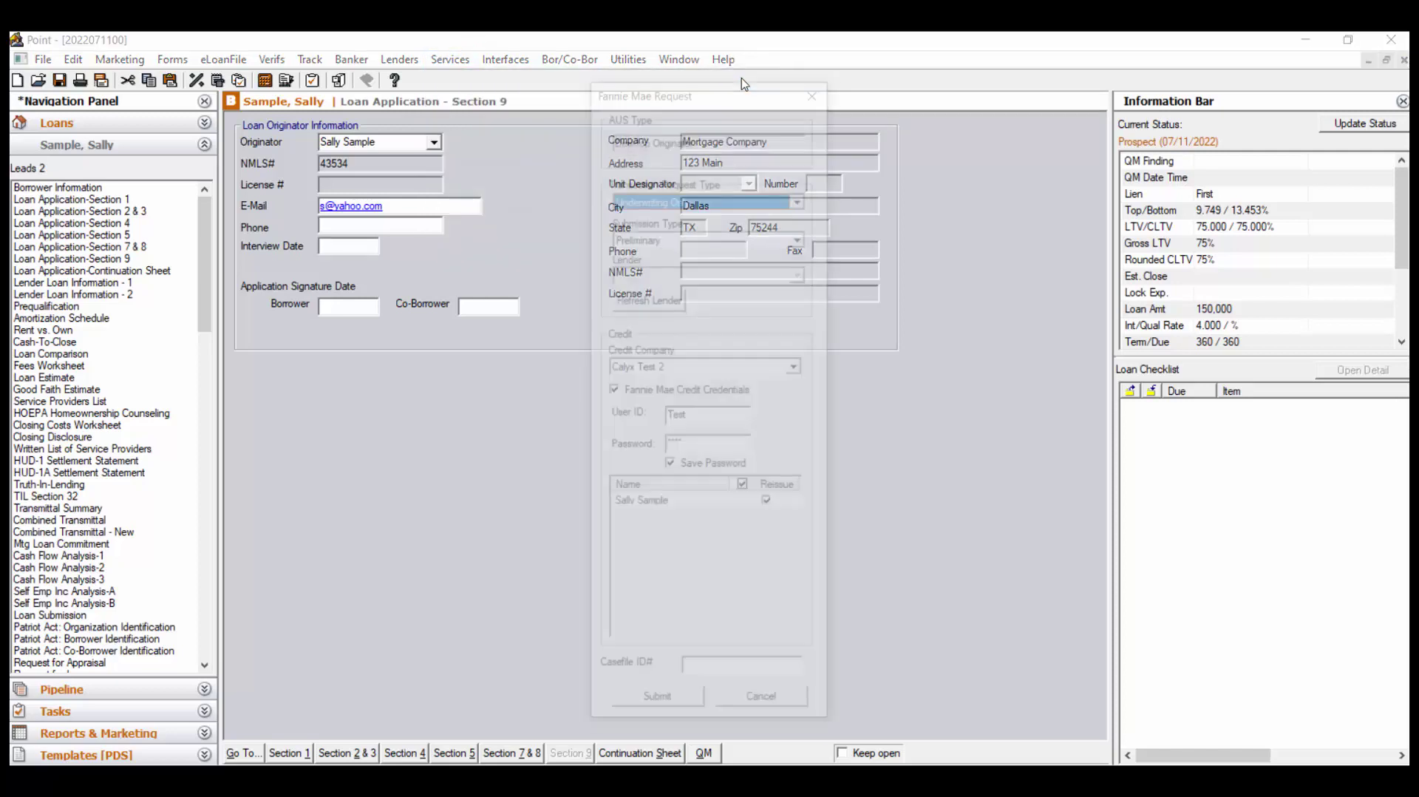
Choose Credit & Underwriting with Preliminary submission type, then cancel the Fannie Mae request unsent
click(804, 200)
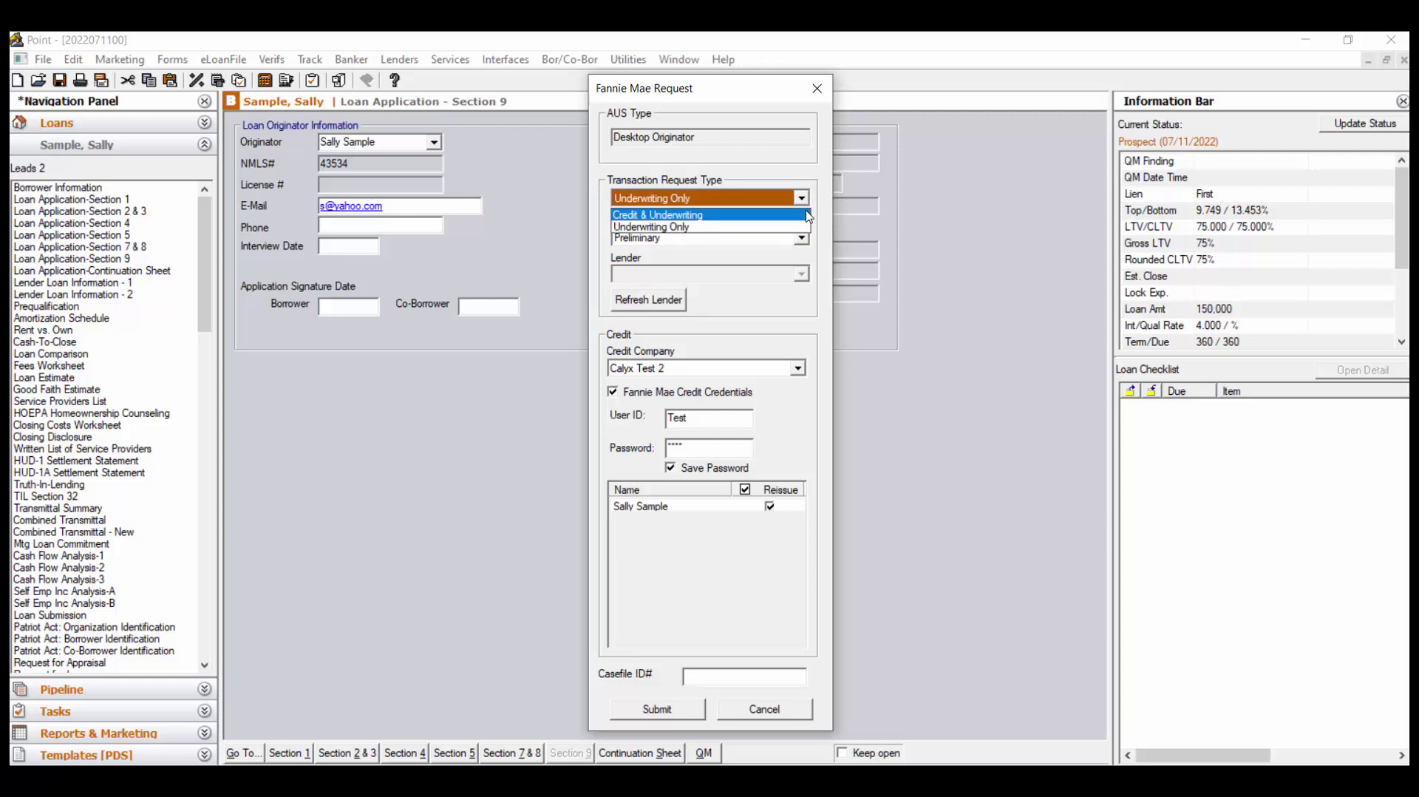
click(809, 215)
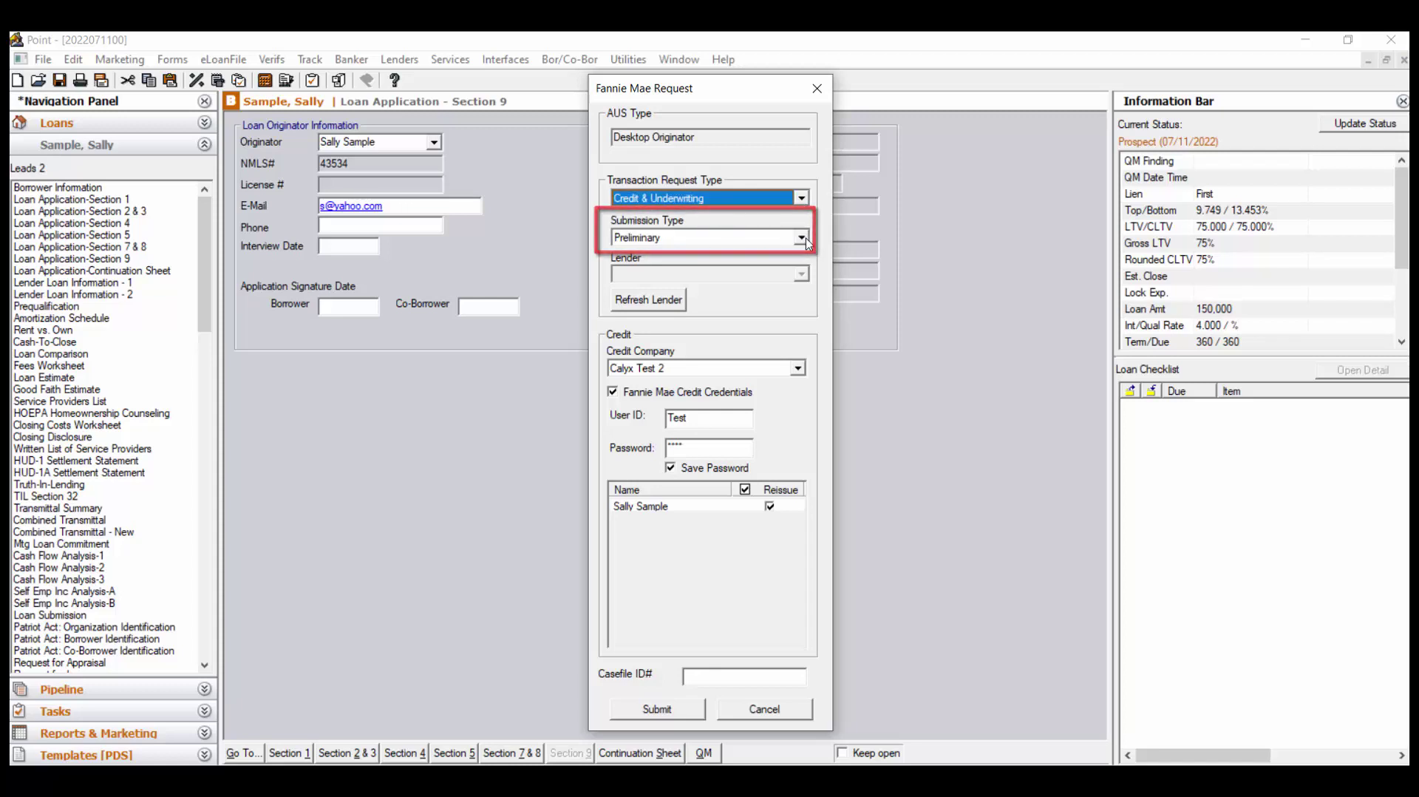
click(806, 239)
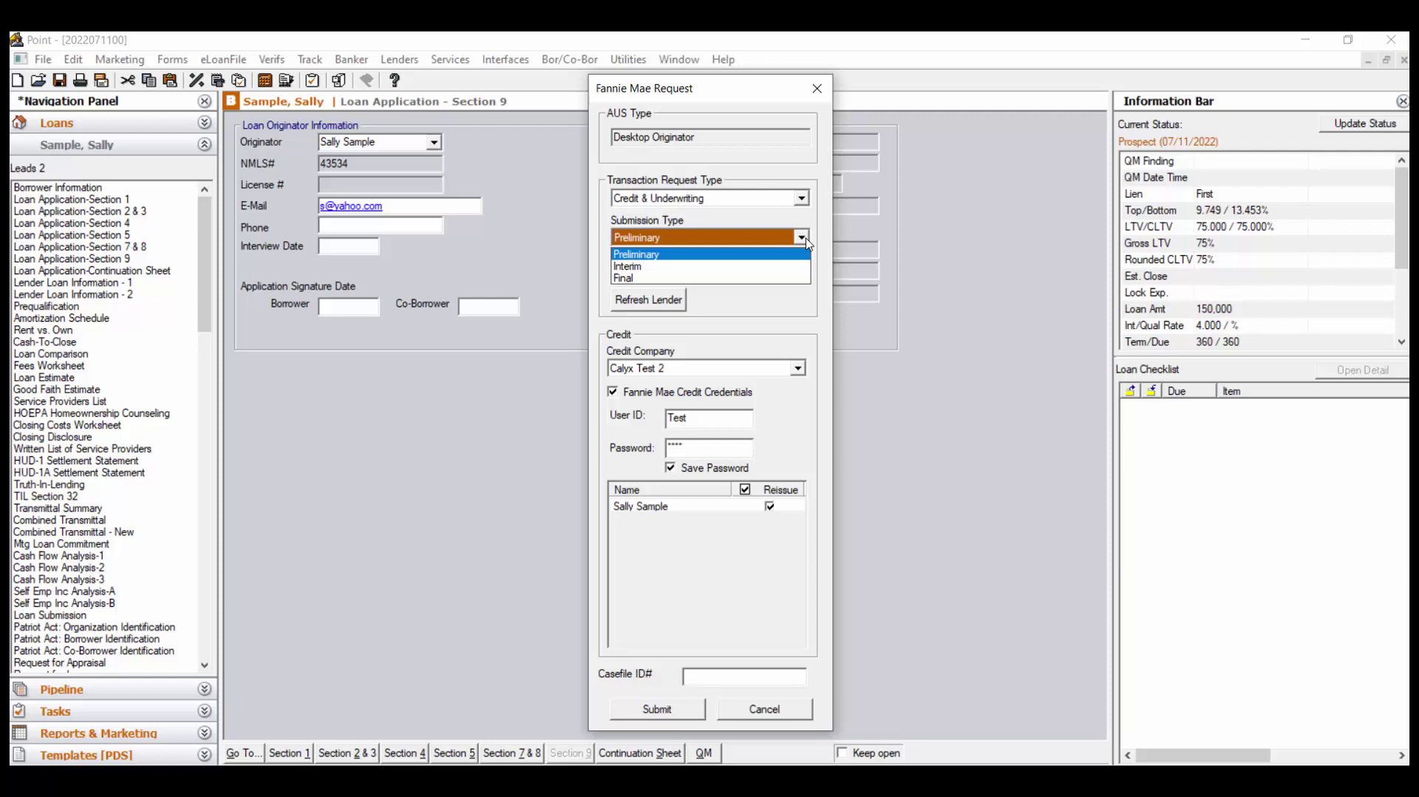
click(817, 245)
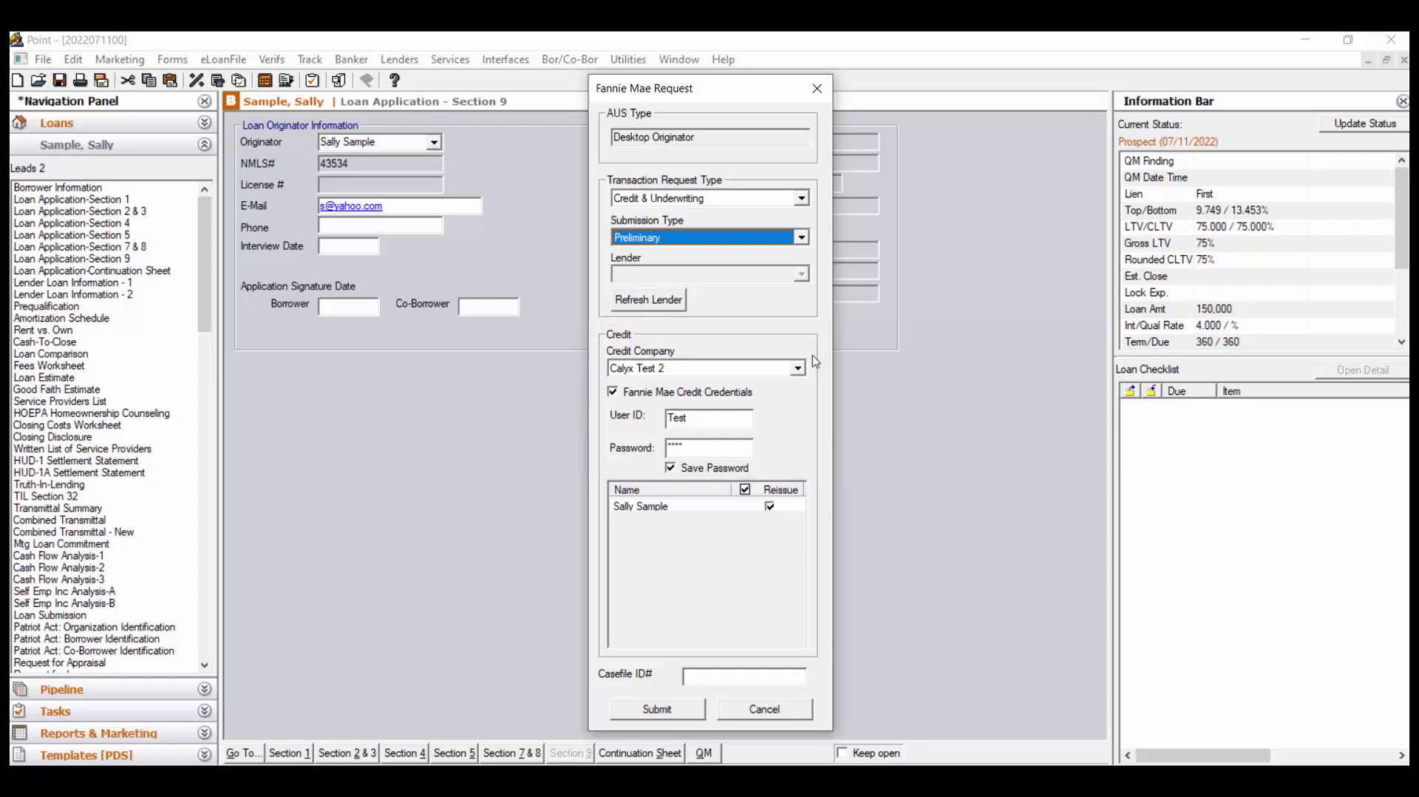
click(789, 712)
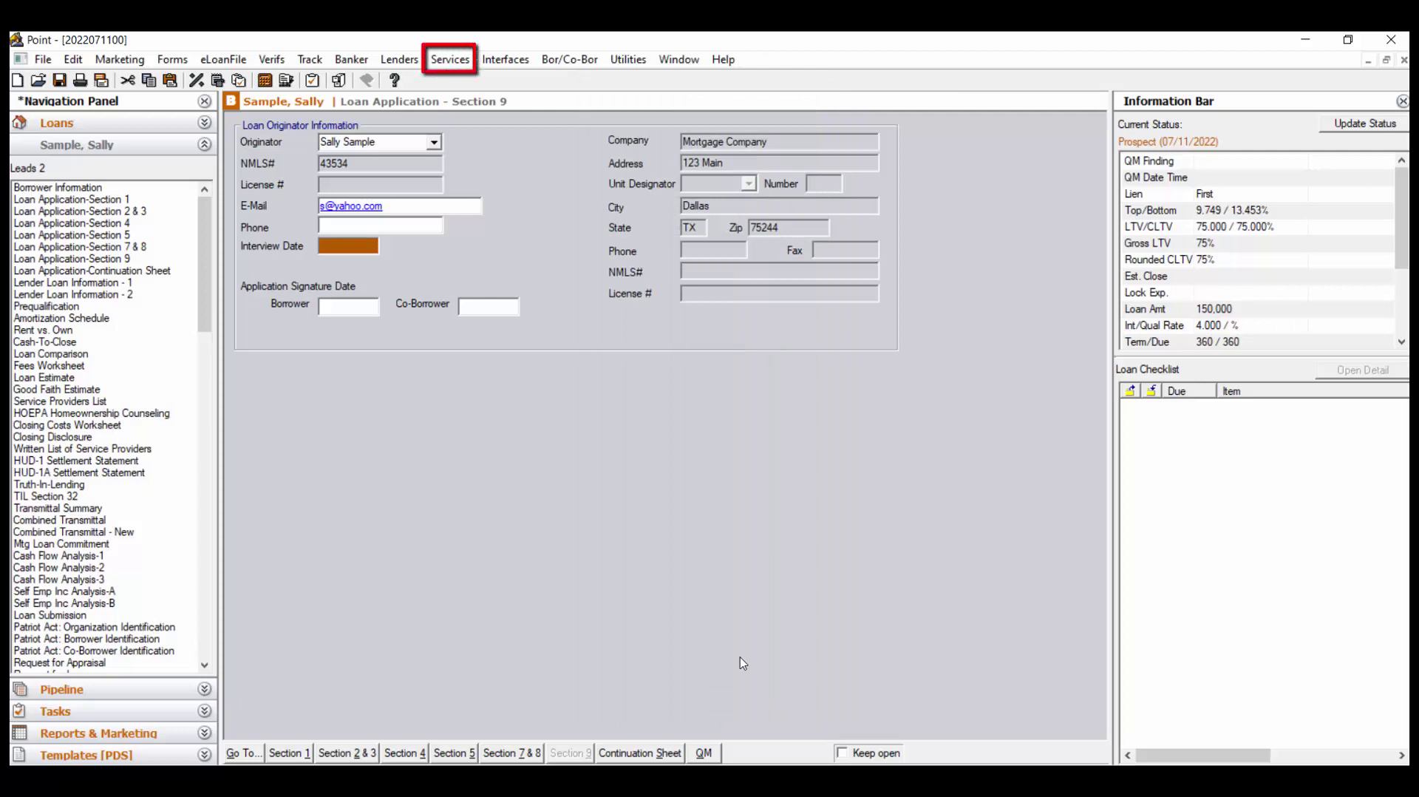
click(443, 62)
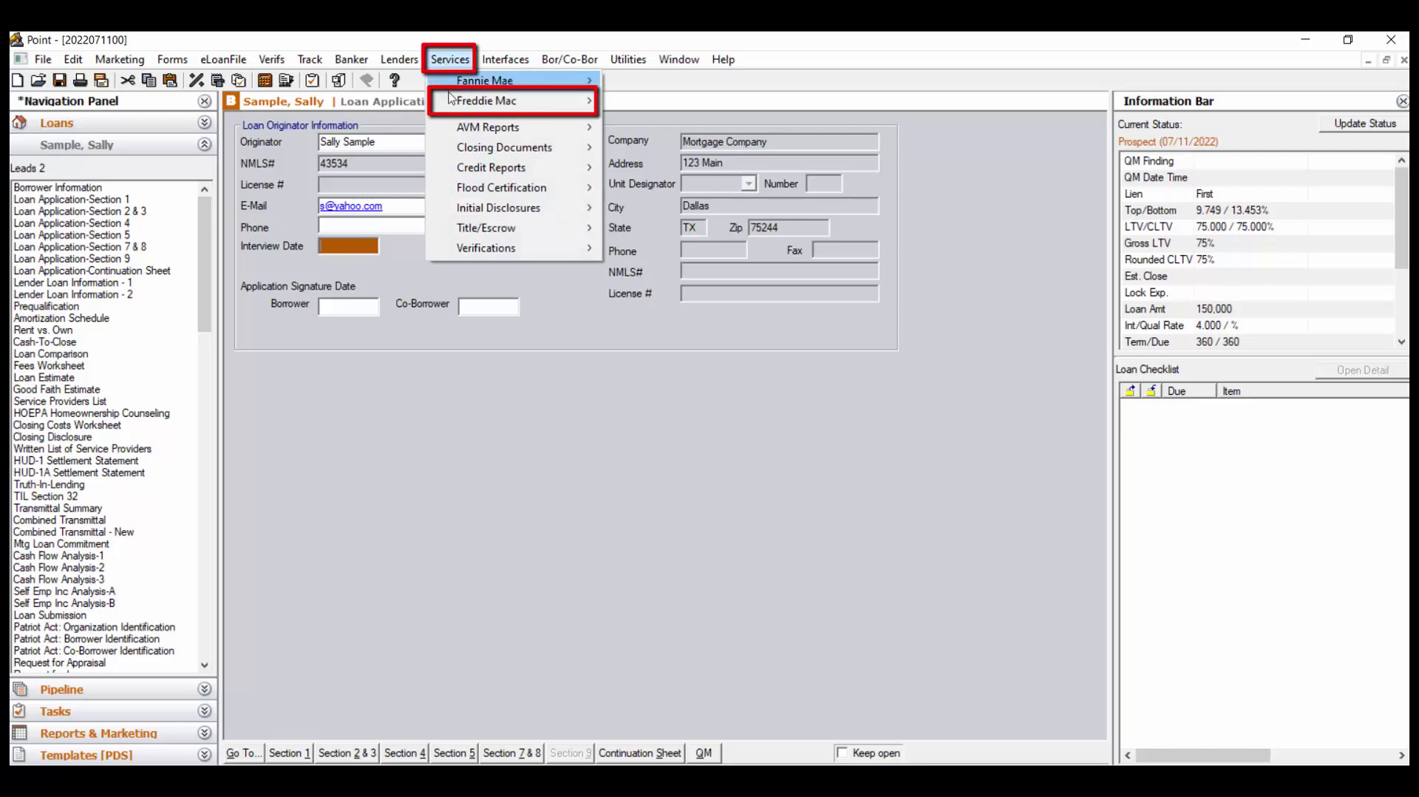
mouse_move(456, 111)
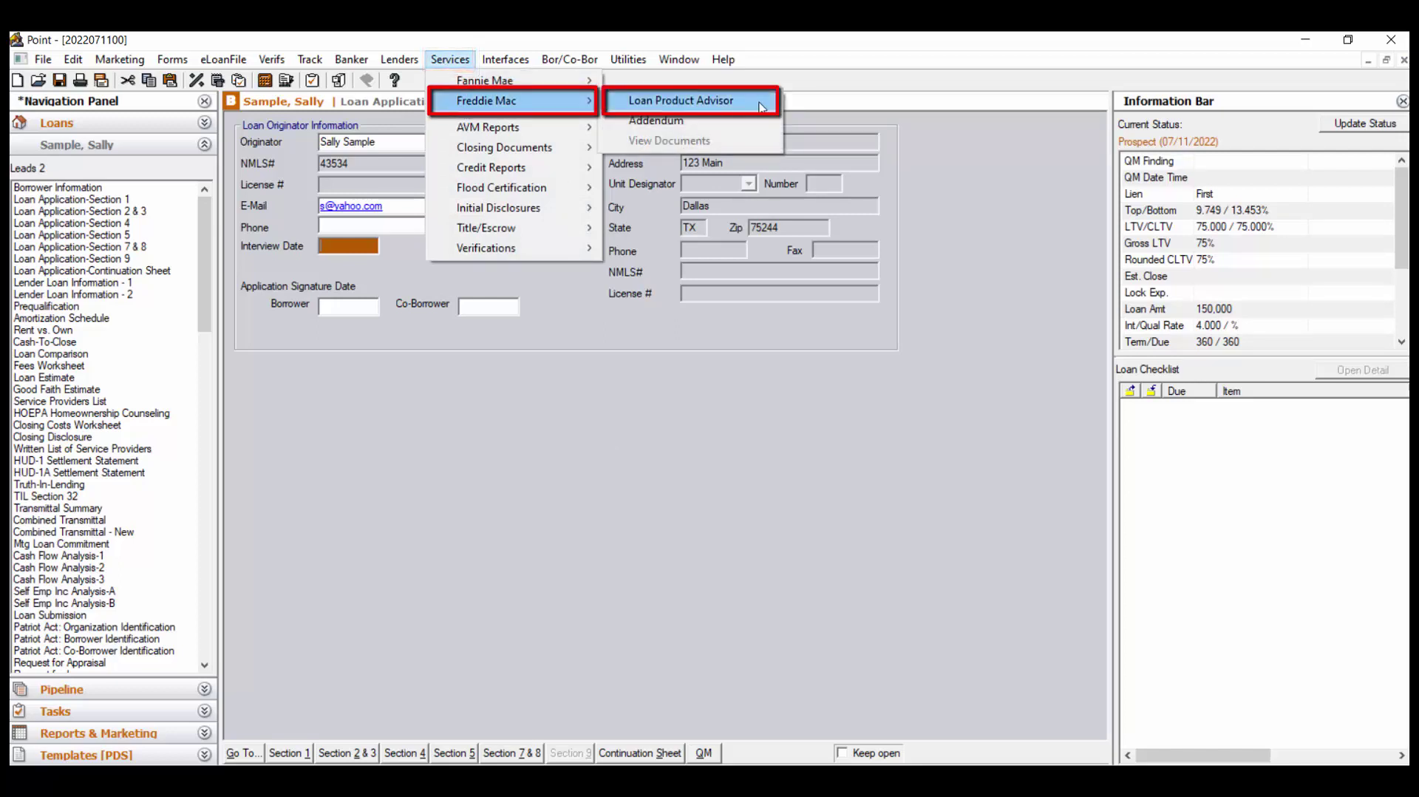
click(761, 106)
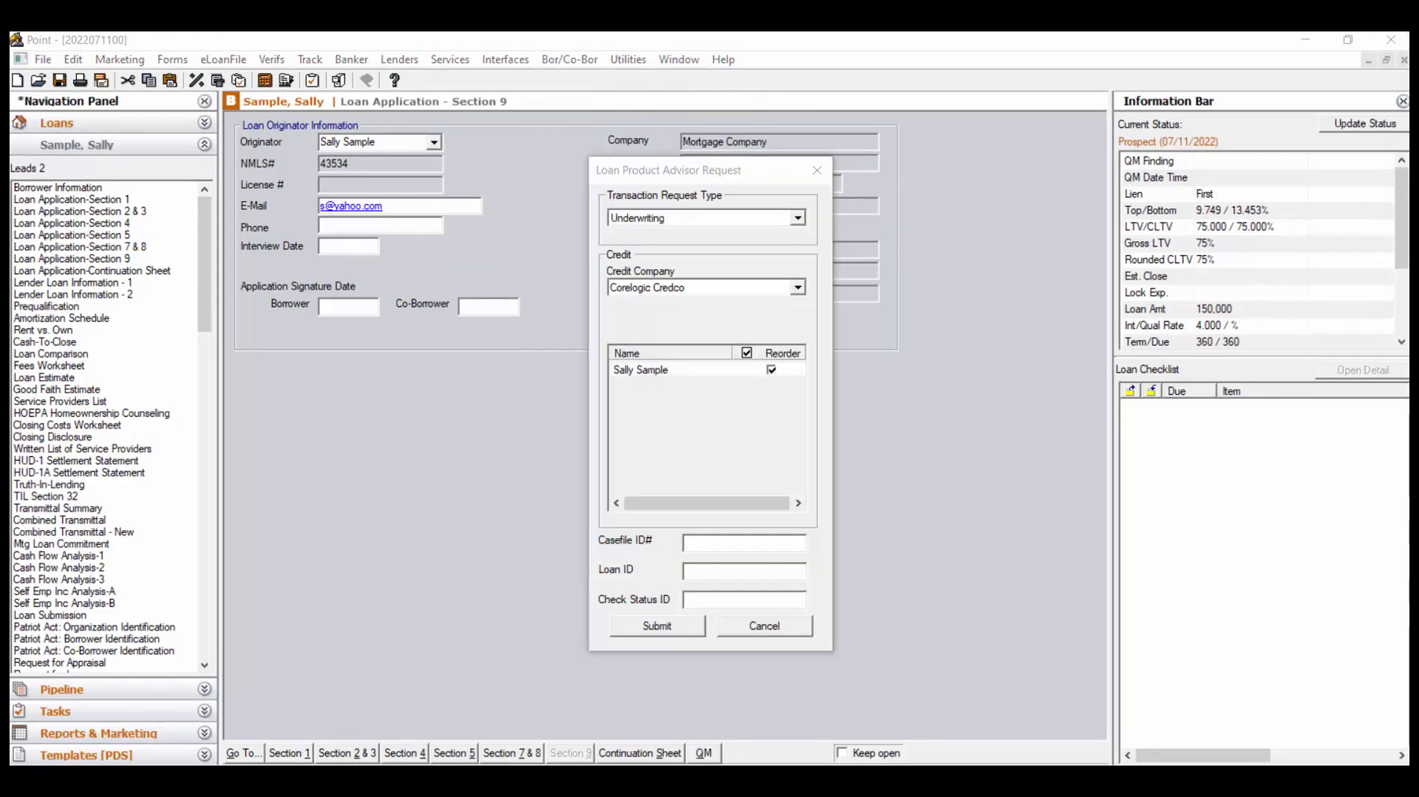
click(798, 219)
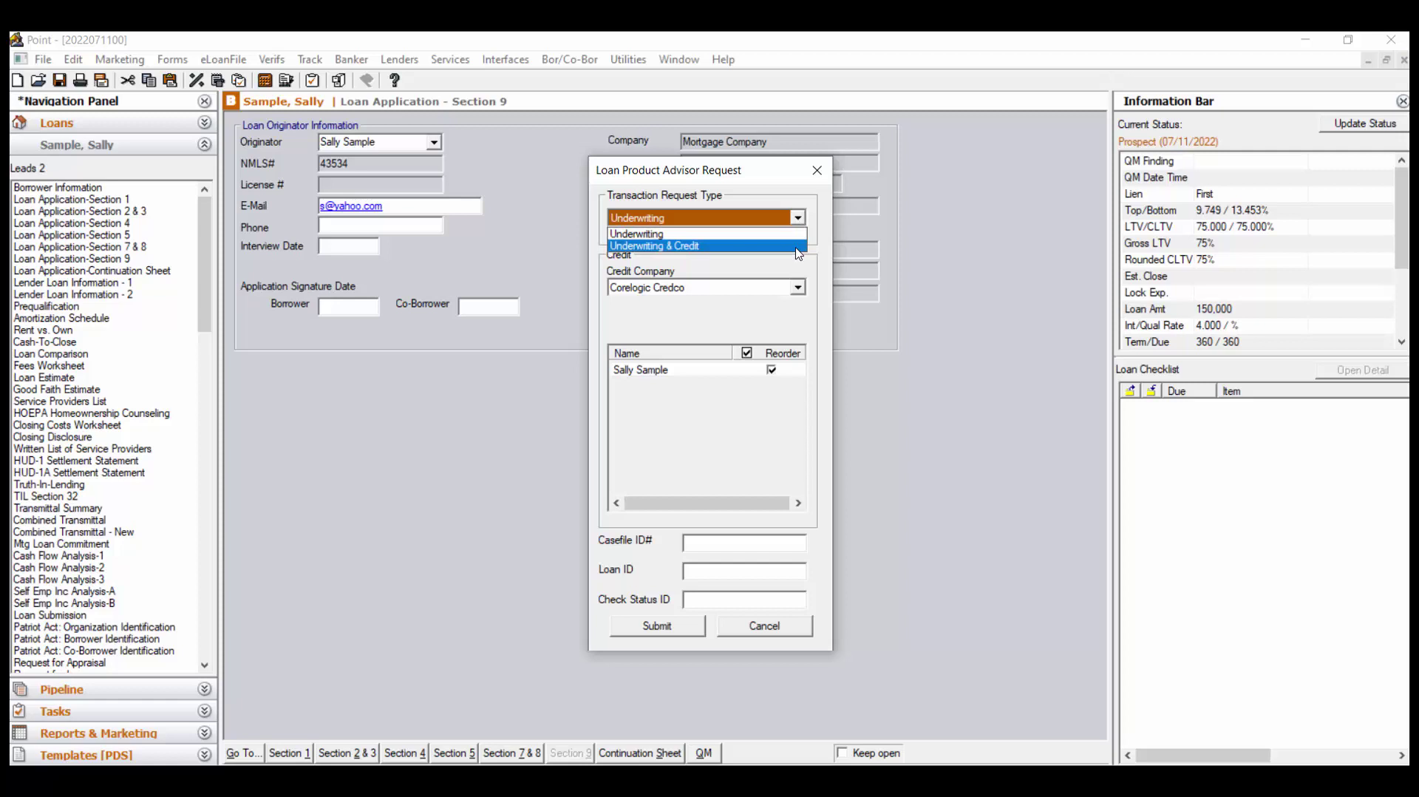
click(799, 254)
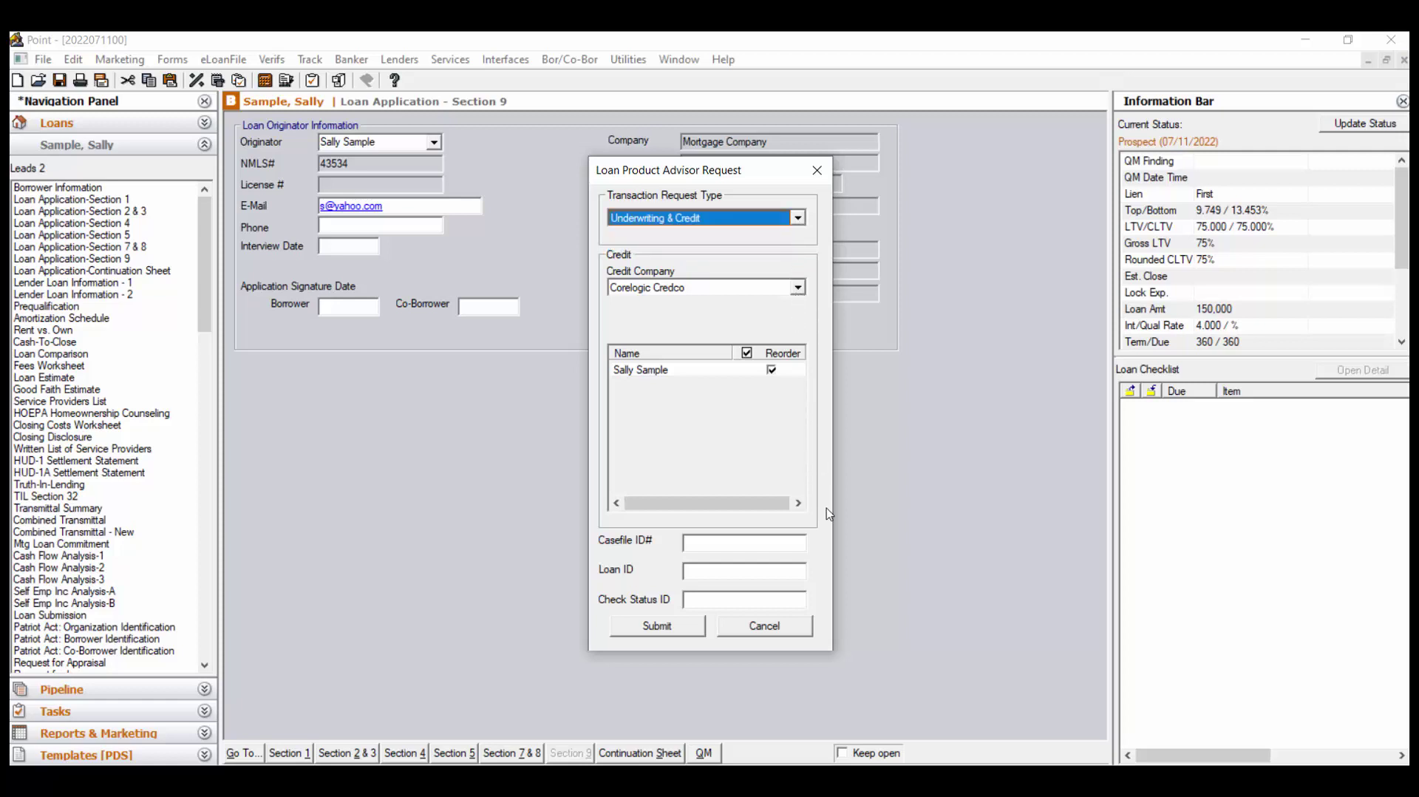
click(786, 629)
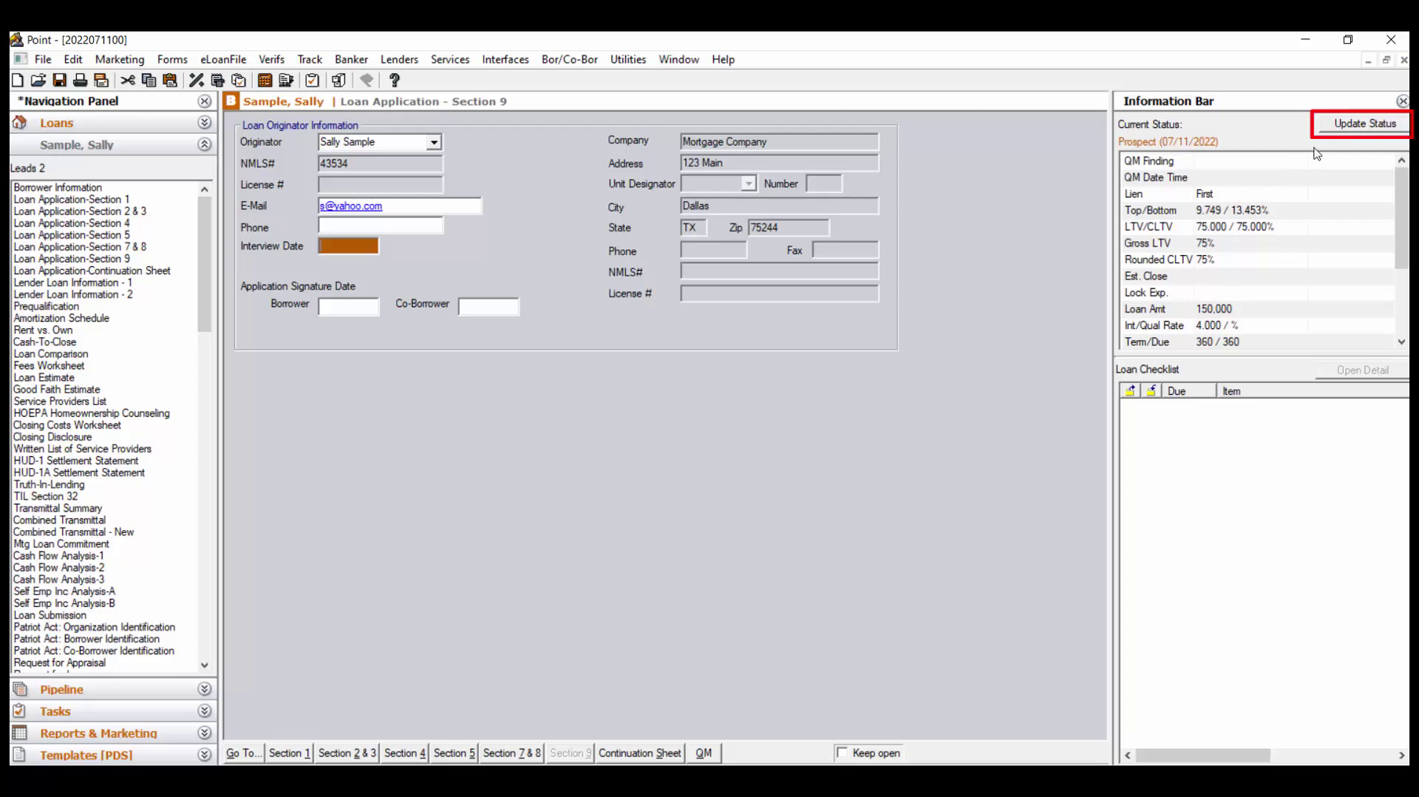
Mark the Application progress entry dated 07/11/2022 and save it as the loan's current status
click(1361, 126)
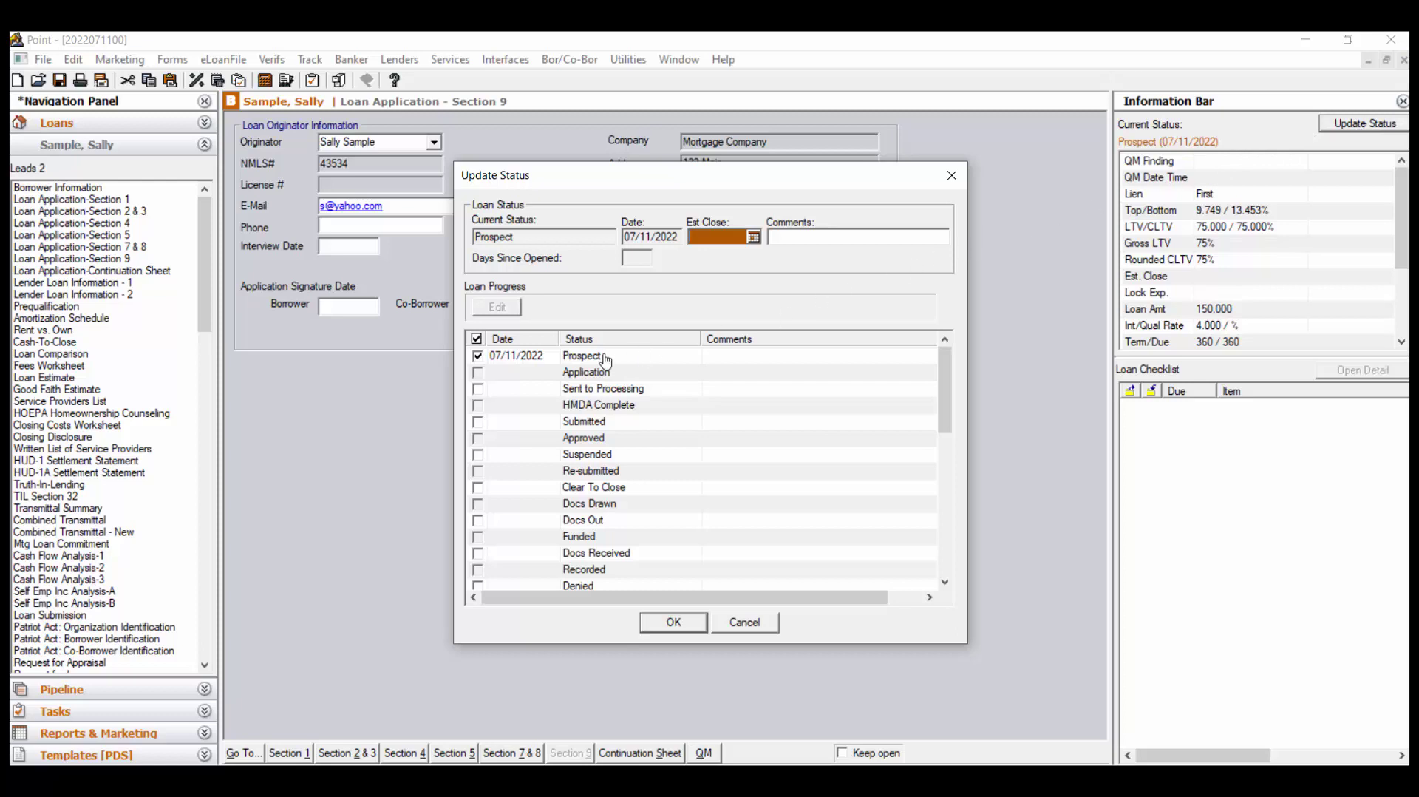
click(478, 373)
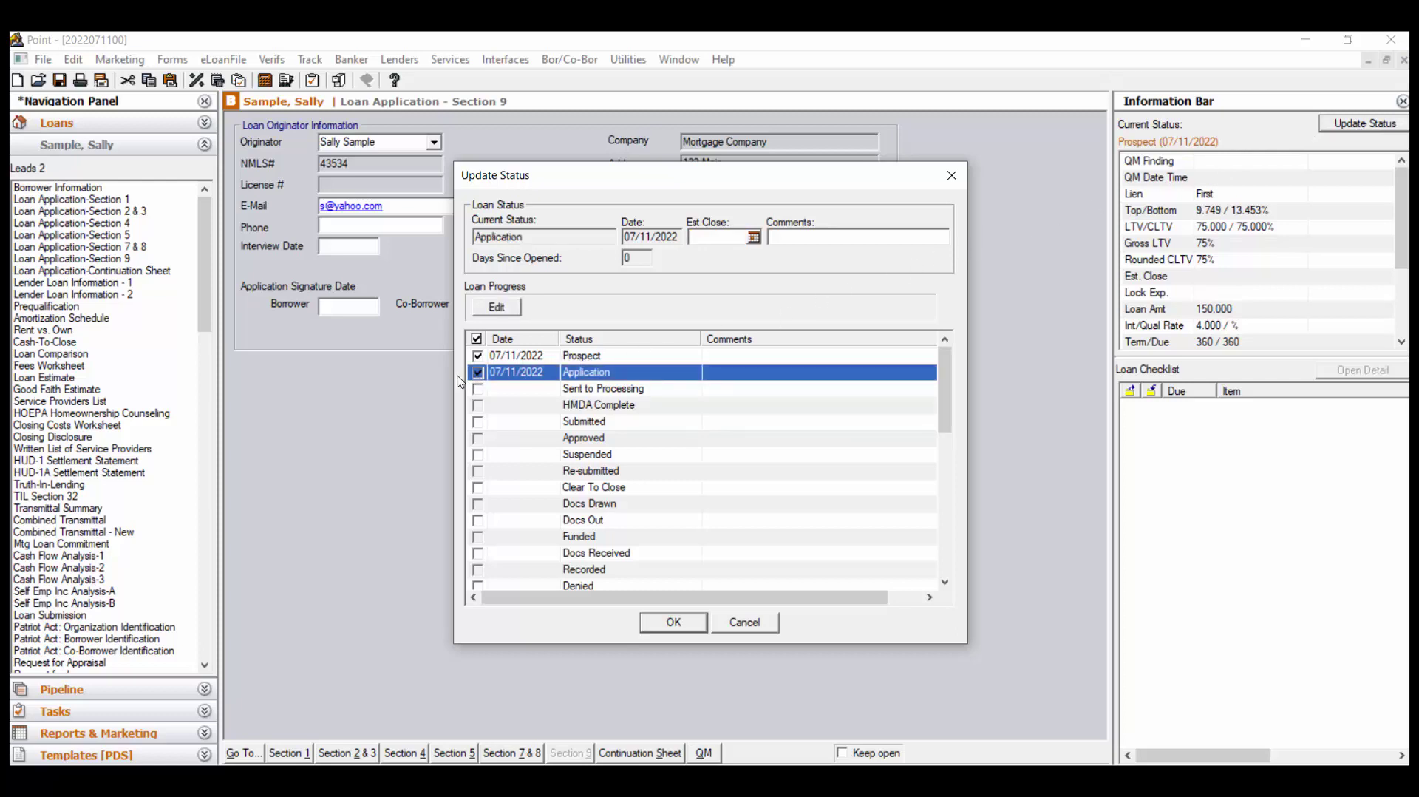
double_click(512, 373)
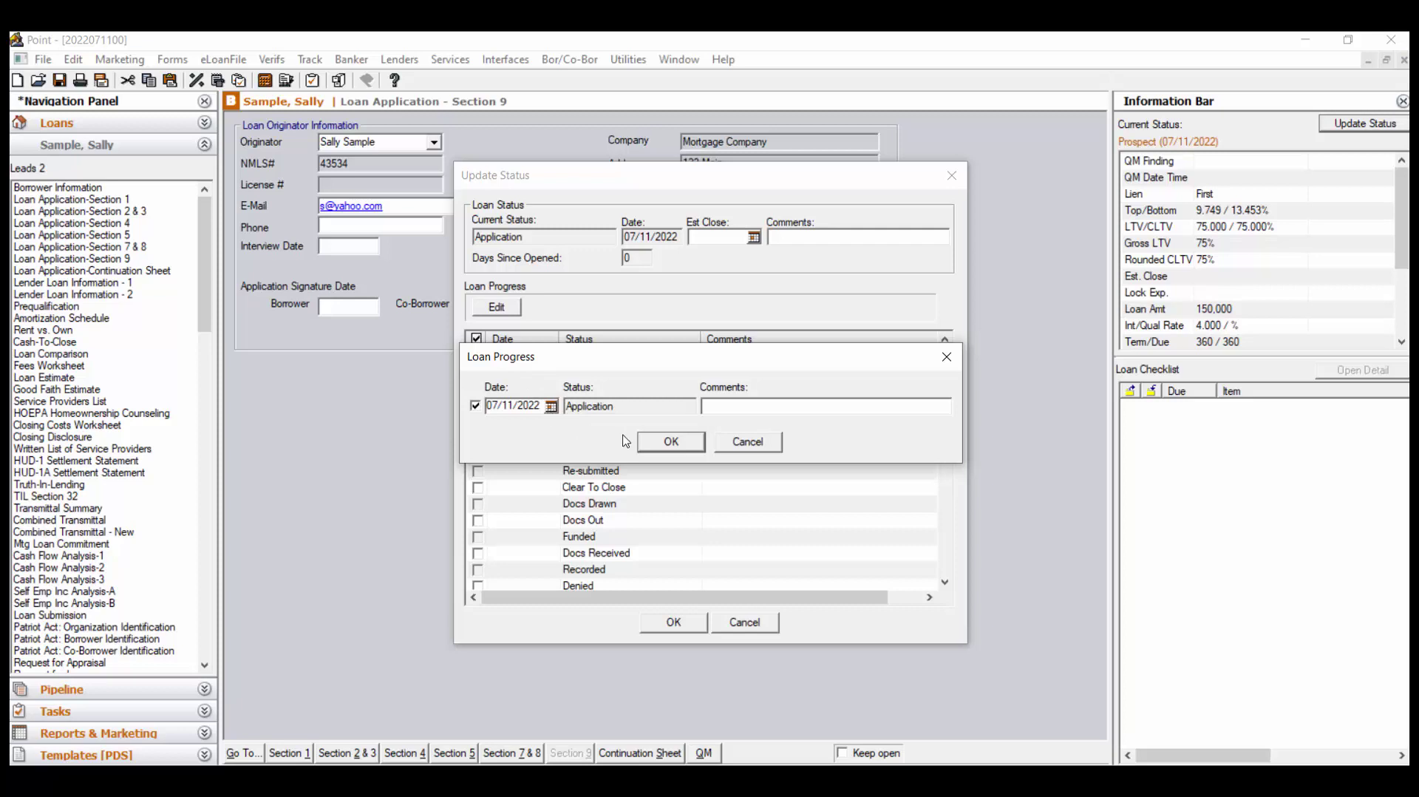
click(674, 444)
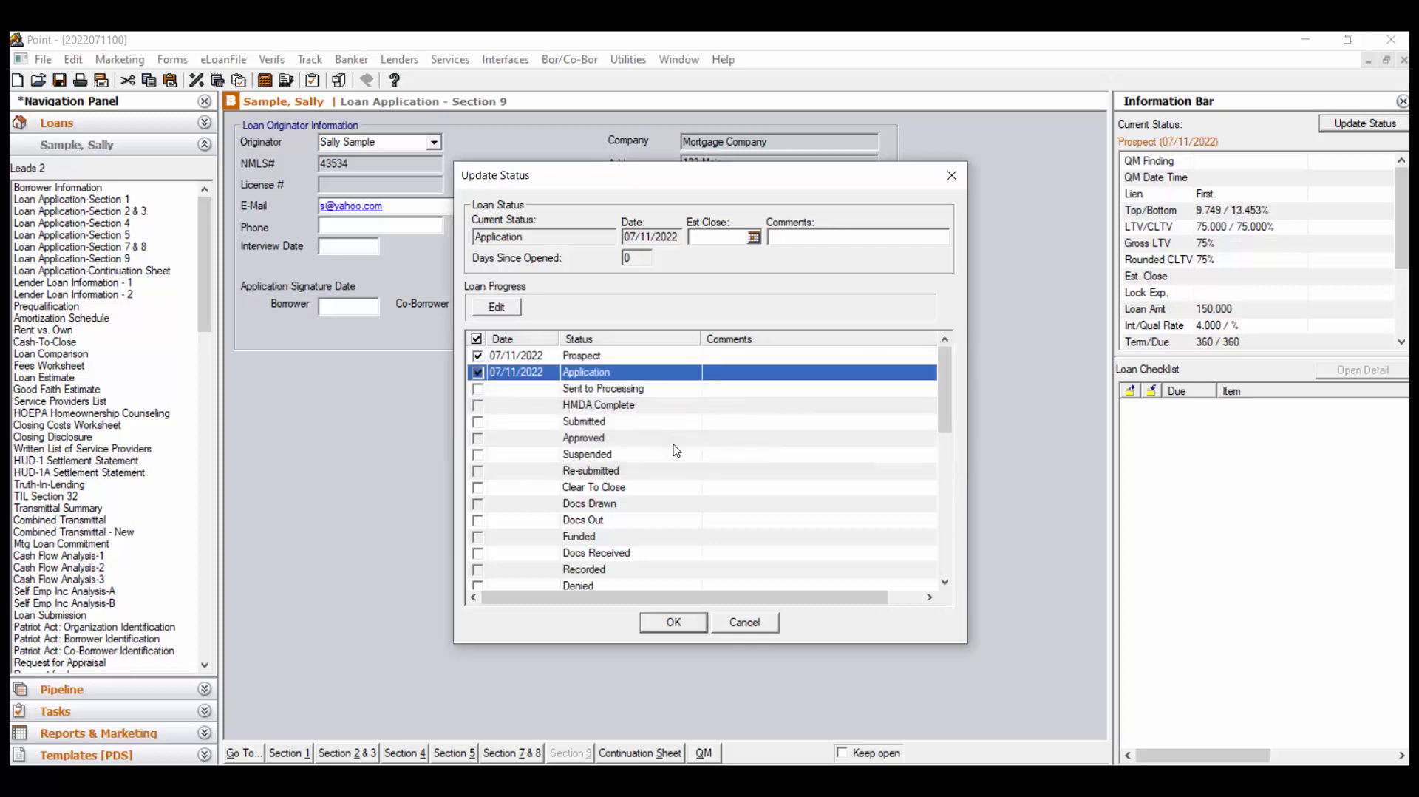
click(680, 626)
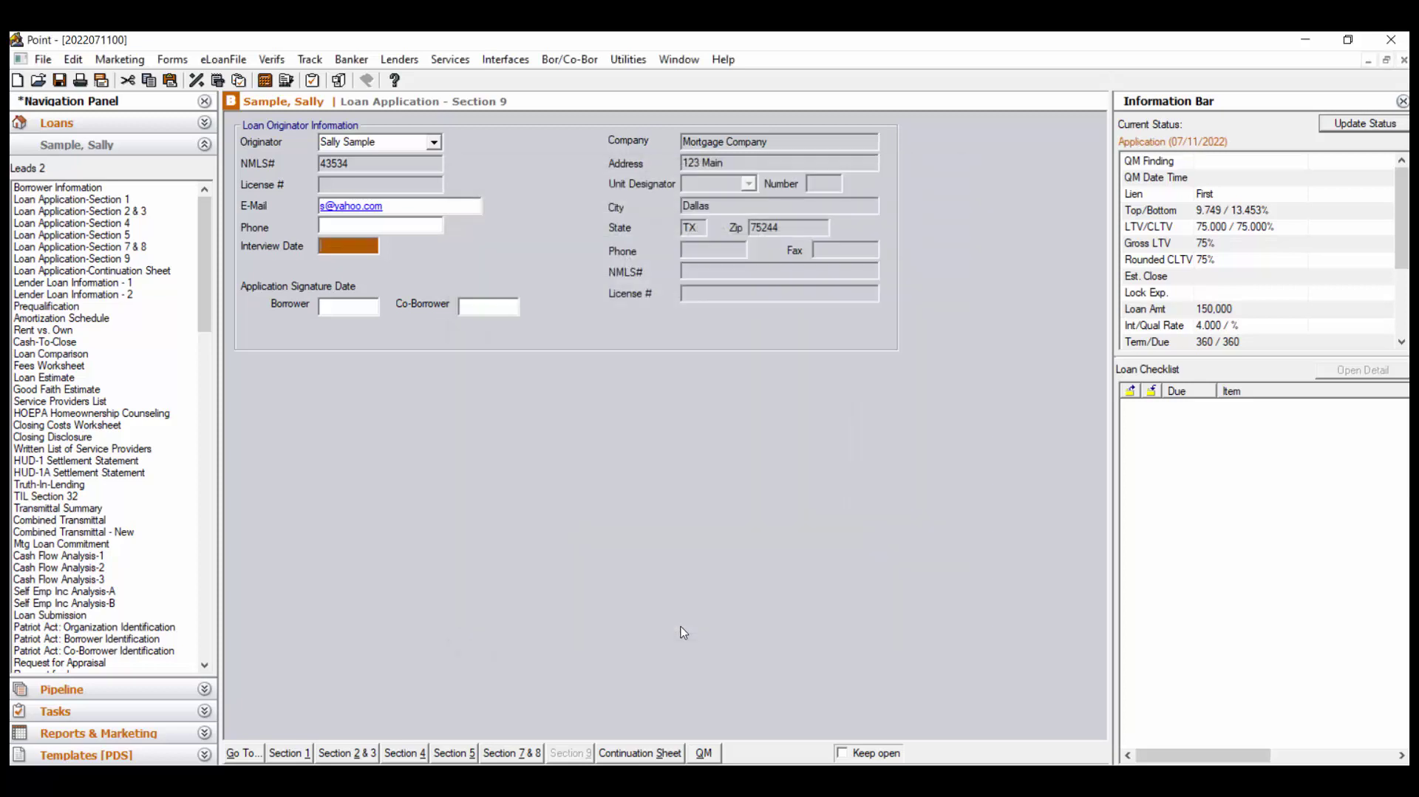